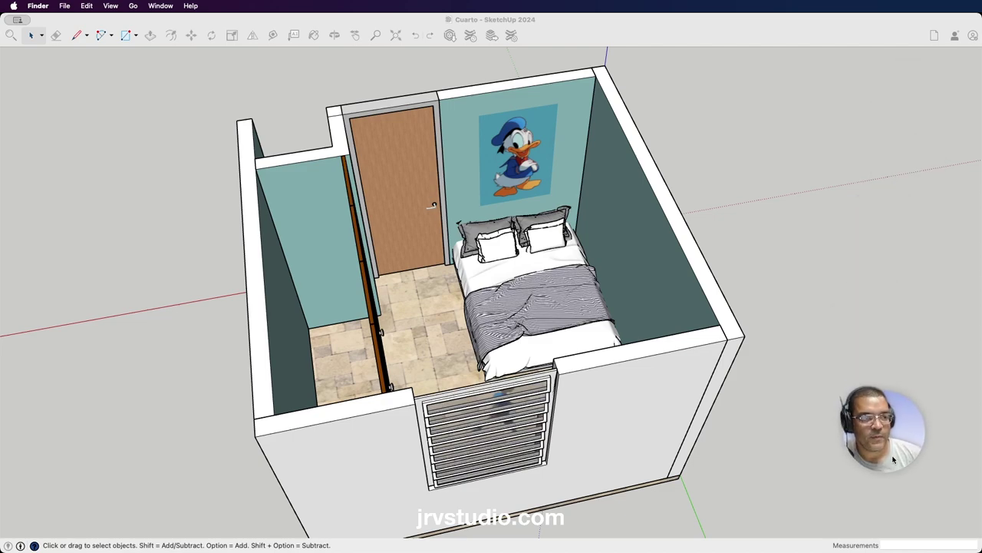
- Bring the SketchUp window with the Cuarto bedroom model to the front
{"action": "mouse_move", "coordinate": [758, 132]}
{"action": "left_mouse_down"}
{"action": "mouse_move", "coordinate": [171, 115]}
{"action": "mouse_move", "coordinate": [125, 124]}
{"action": "left_mouse_up"}
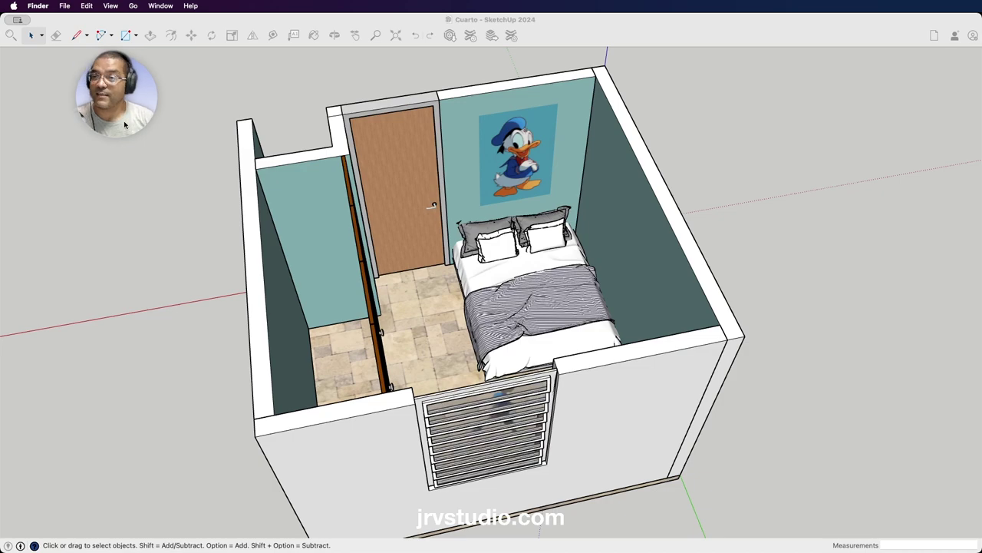
{"action": "left_click", "coordinate": [533, 209]}
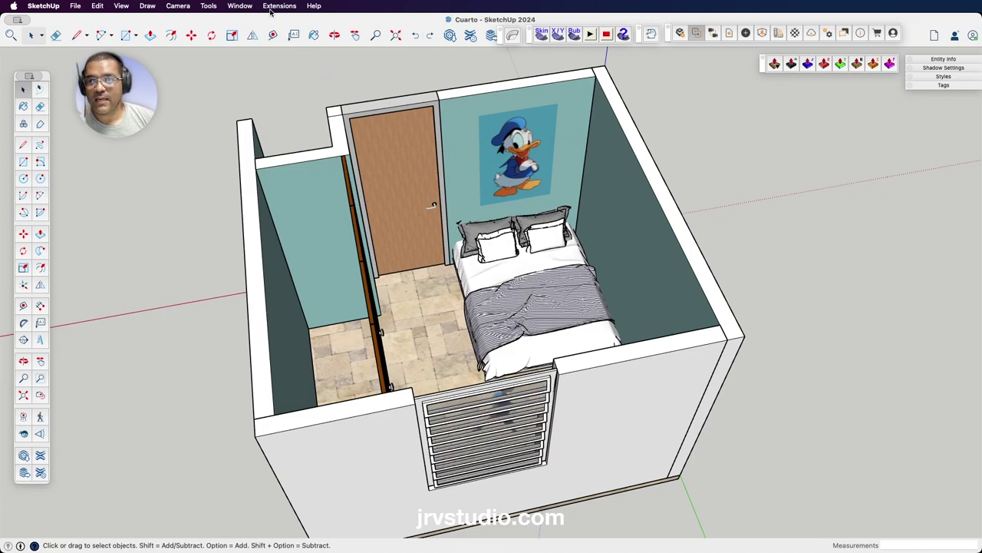
- Undock the Tags panel into a floating window and enlarge it so full tag names show
{"action": "left_click", "coordinate": [239, 5]}
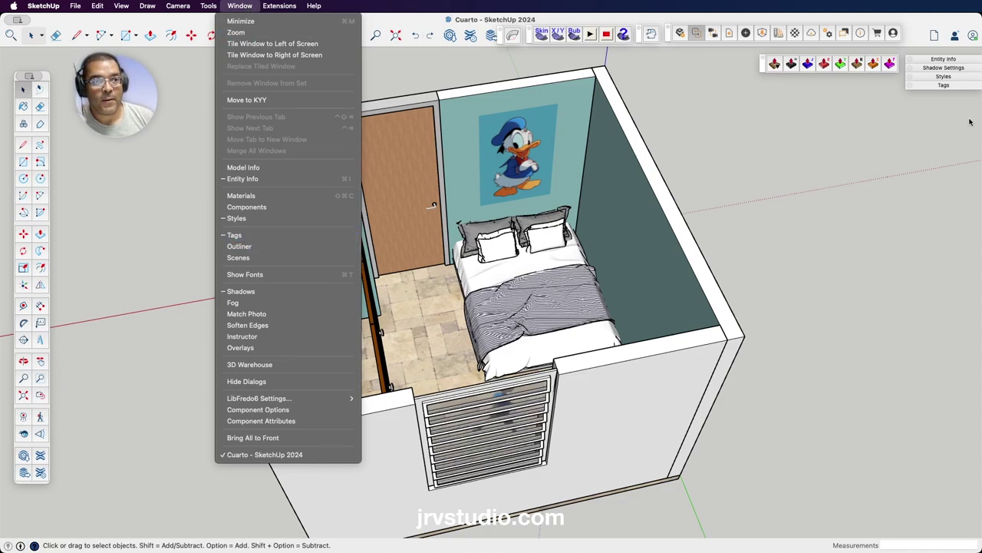
{"action": "left_click", "coordinate": [931, 119]}
{"action": "left_click", "coordinate": [940, 85]}
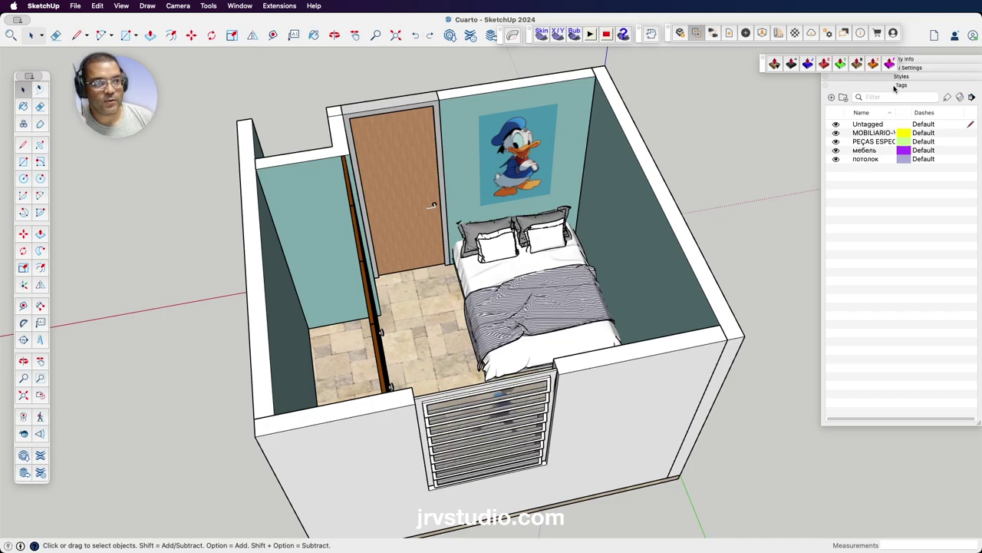
{"action": "left_click_drag", "start_coordinate": [894, 86], "coordinate": [747, 104]}
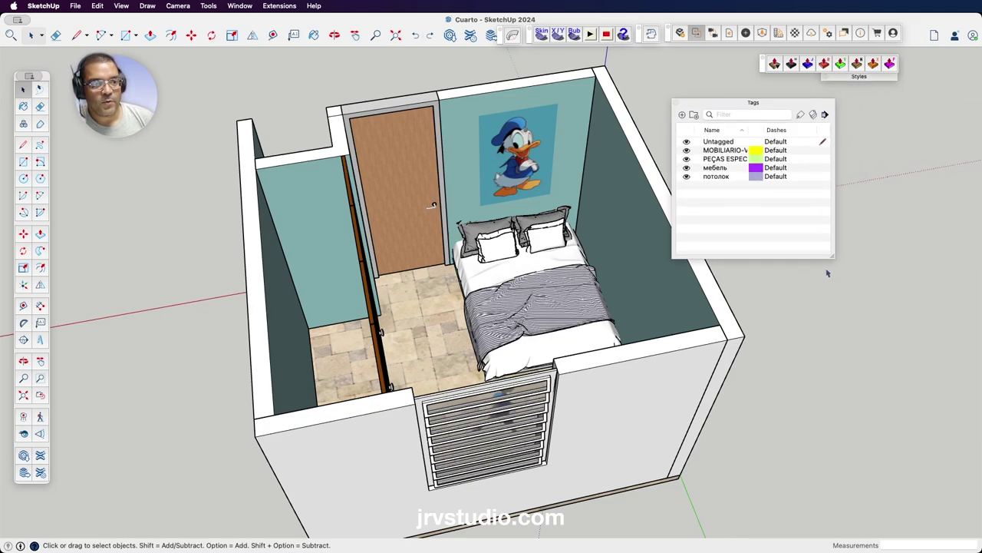
{"action": "left_click_drag", "start_coordinate": [833, 257], "coordinate": [906, 292]}
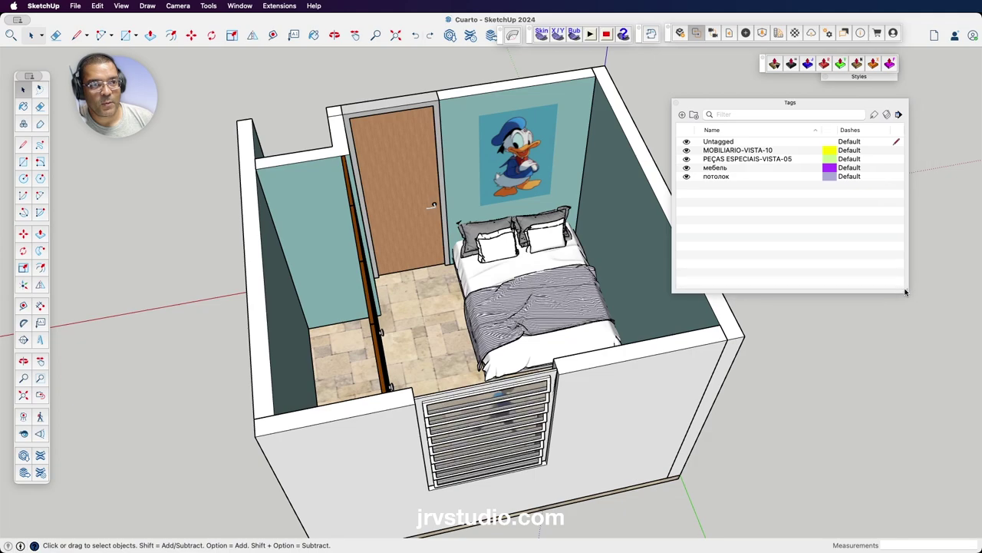
{"action": "left_click_drag", "start_coordinate": [763, 70], "coordinate": [679, 67]}
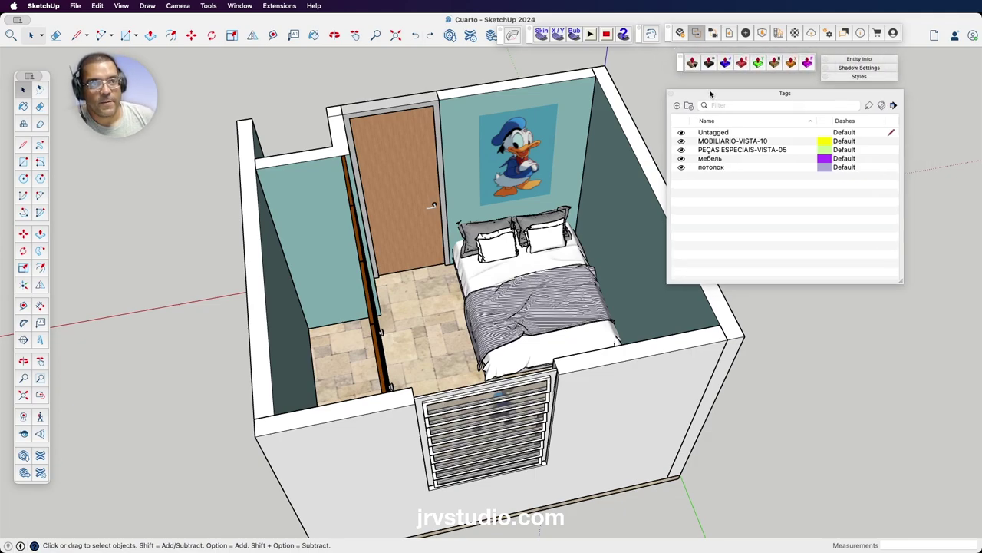
{"action": "left_click_drag", "start_coordinate": [718, 107], "coordinate": [718, 96]}
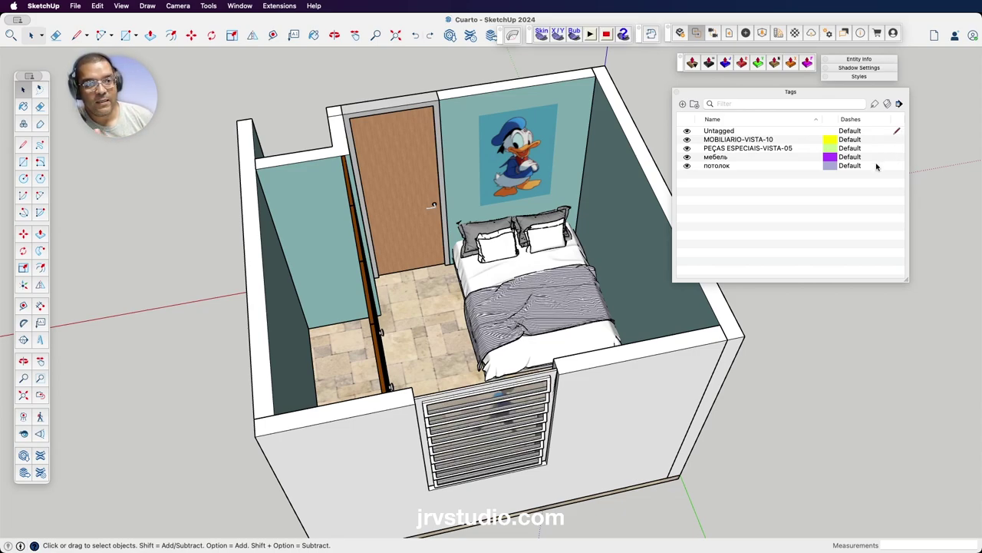
- Set потолок as the current tag in the Tags list
{"action": "left_click", "coordinate": [899, 166]}
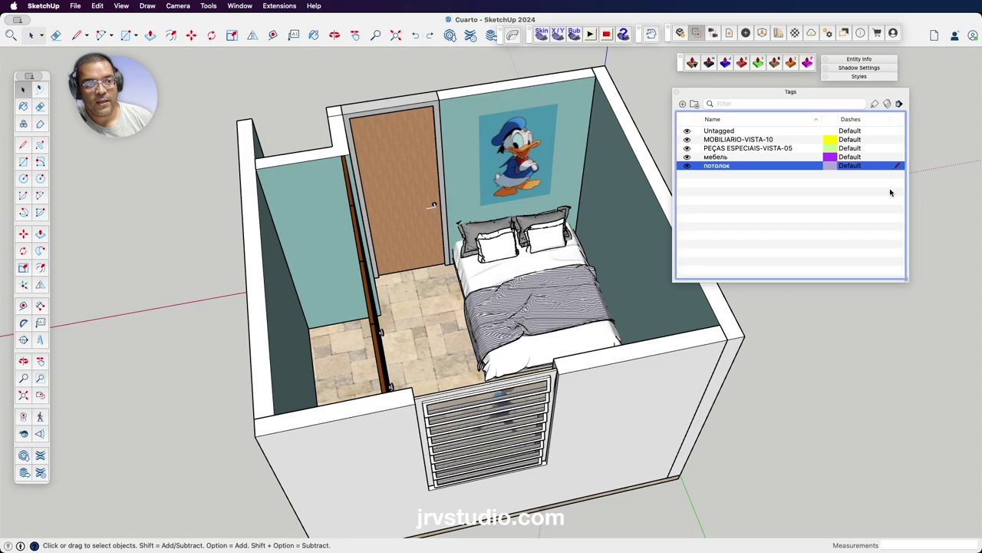
{"action": "left_click", "coordinate": [889, 193]}
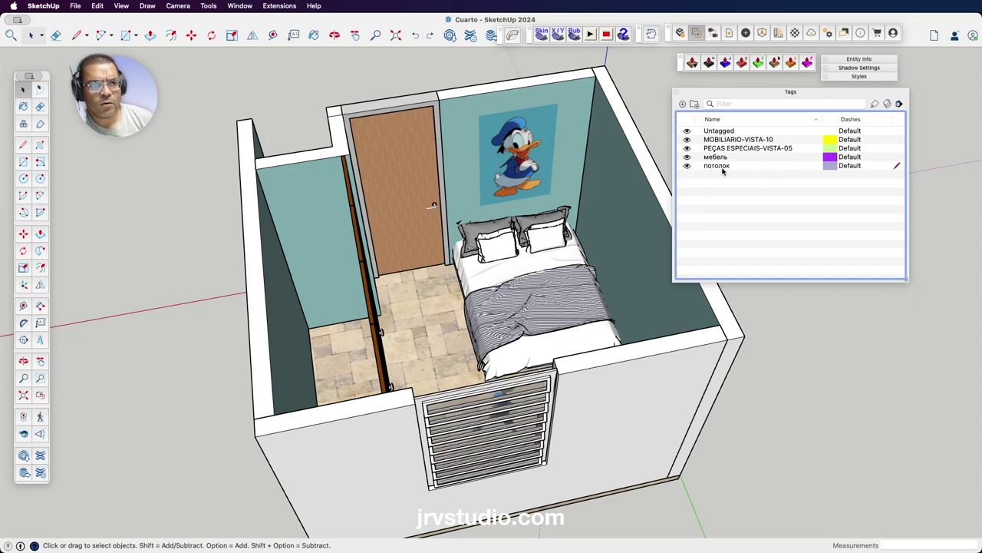
- Try hiding потолок, dismiss the current-tag warning, and make Untagged current again
{"action": "left_click", "coordinate": [688, 167]}
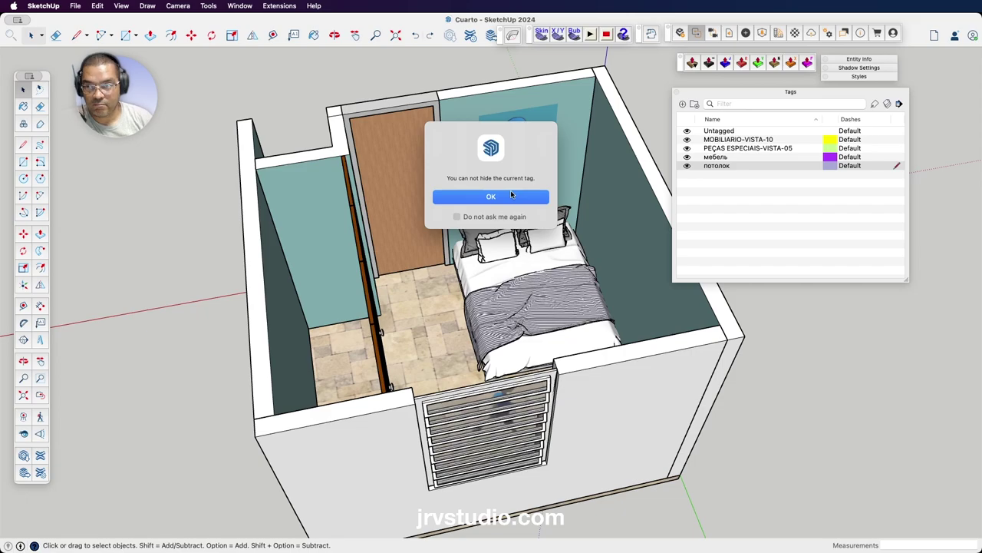
{"action": "left_click", "coordinate": [511, 195]}
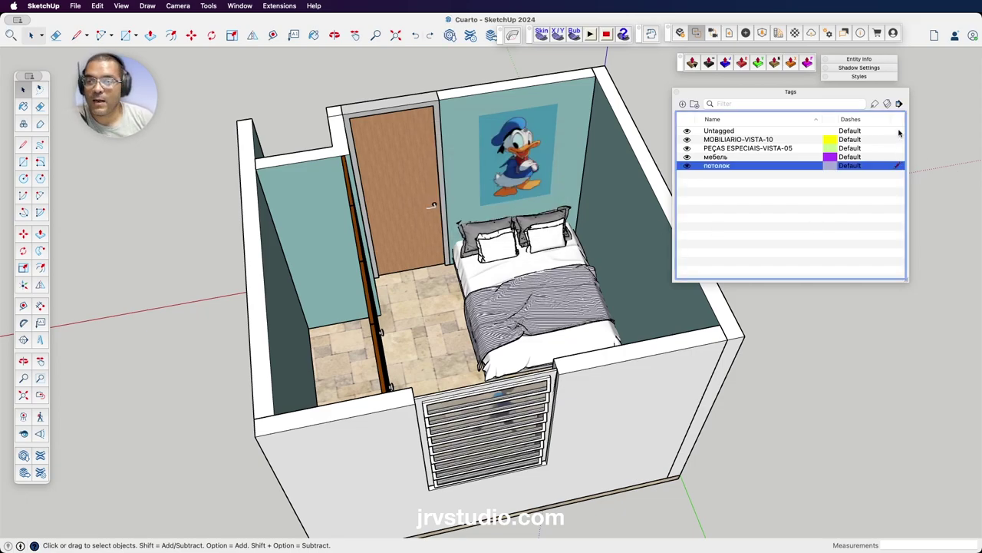
{"action": "left_click", "coordinate": [900, 131]}
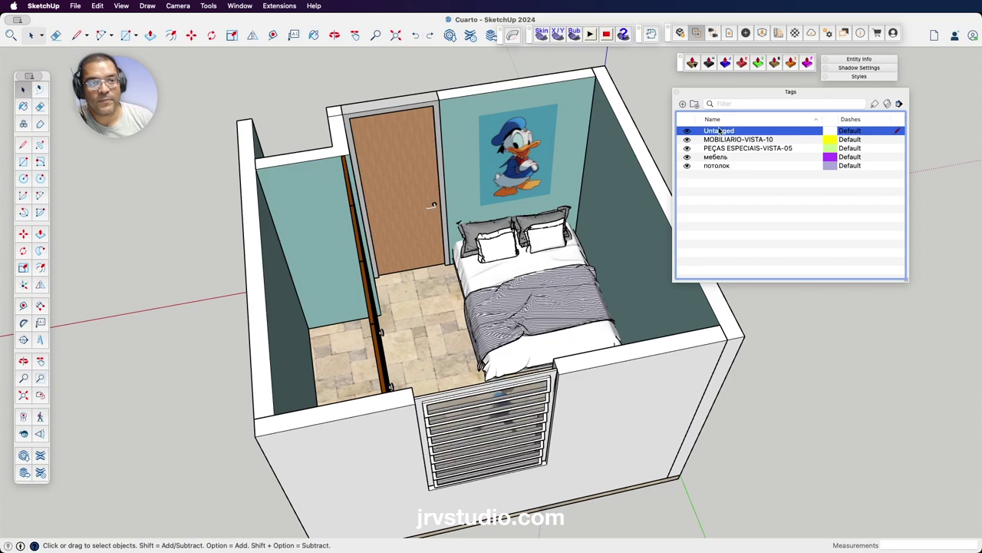
{"action": "left_click", "coordinate": [745, 201]}
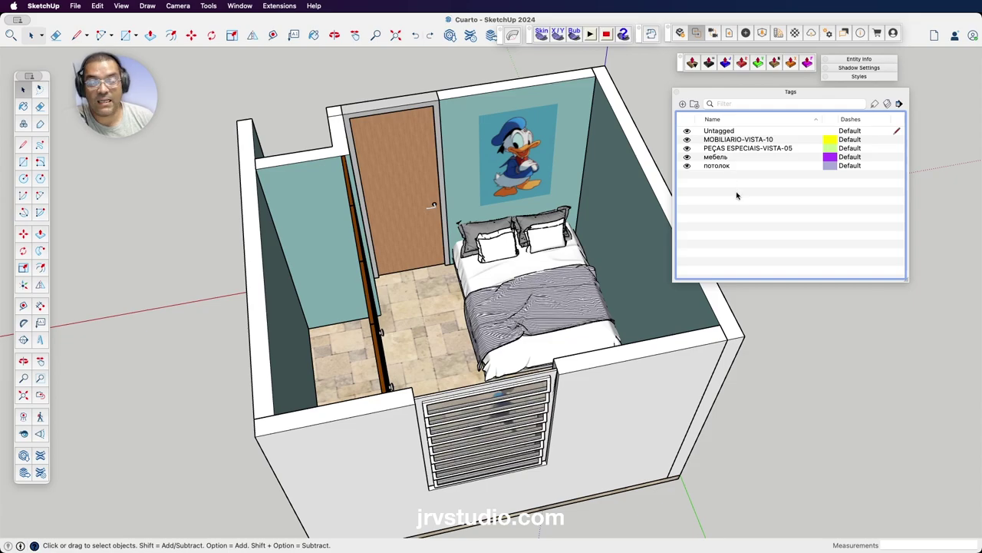
- Hide the потолок tag and orbit the room to look down from above
{"action": "left_click", "coordinate": [688, 167]}
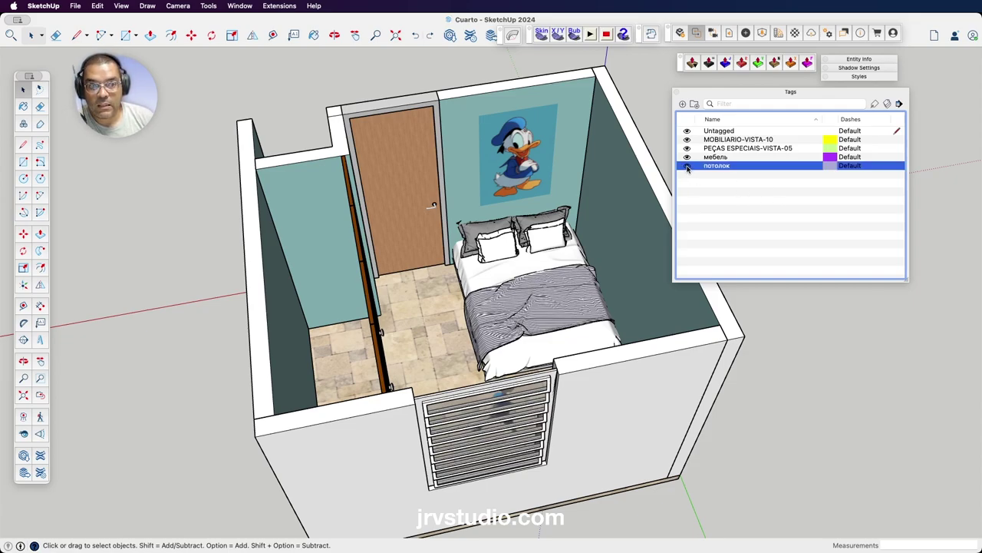
{"action": "left_click", "coordinate": [688, 166]}
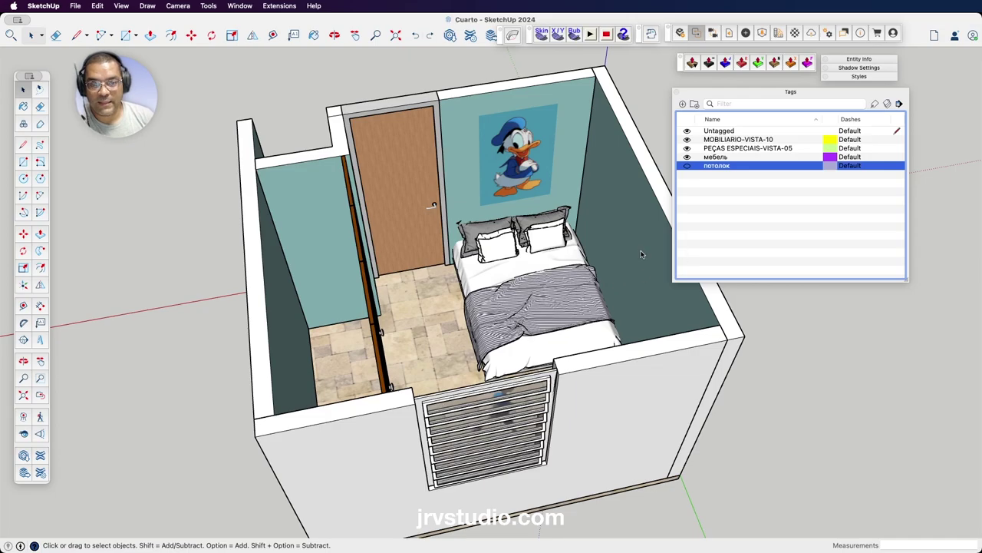
{"action": "left_click", "coordinate": [531, 289]}
{"action": "mouse_move", "coordinate": [434, 205]}
{"action": "middle_mouse_down"}
{"action": "mouse_move", "coordinate": [620, 347]}
{"action": "mouse_move", "coordinate": [566, 314]}
{"action": "mouse_move", "coordinate": [576, 294]}
{"action": "mouse_move", "coordinate": [463, 263]}
{"action": "mouse_move", "coordinate": [447, 291]}
{"action": "middle_mouse_up"}
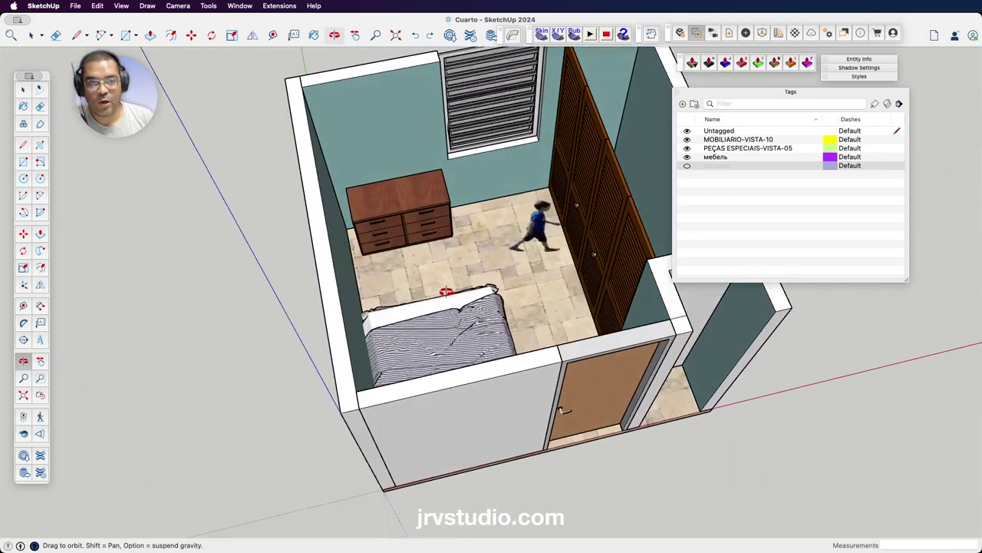
{"action": "left_click", "coordinate": [687, 168]}
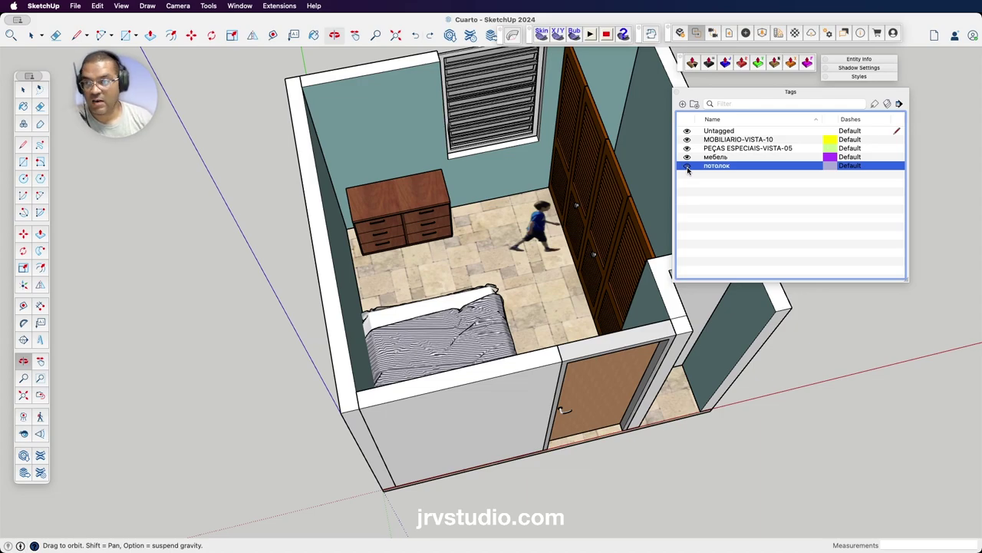
{"action": "left_click", "coordinate": [688, 169]}
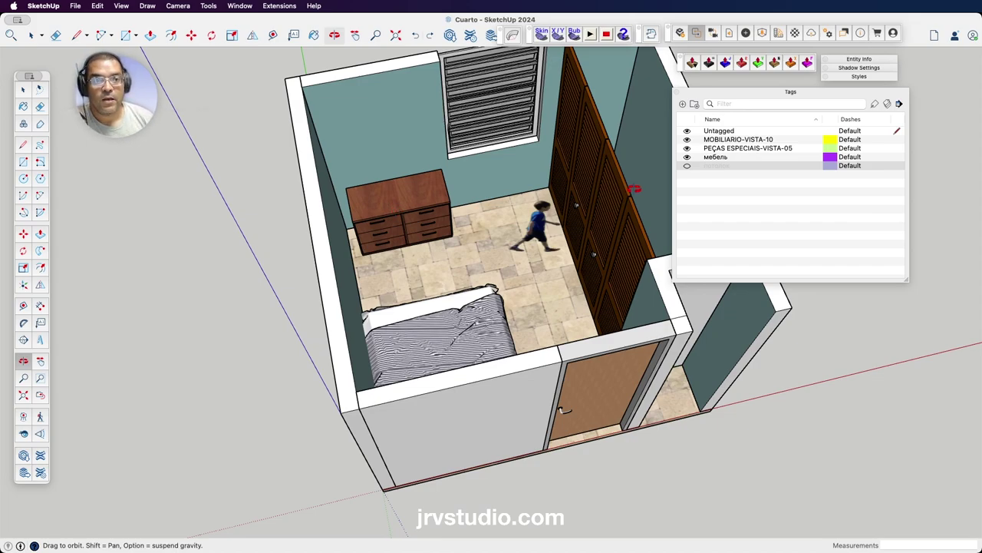
{"action": "left_click", "coordinate": [23, 89]}
- Make потолок visible again and bring up its tag options
{"action": "left_click", "coordinate": [753, 182]}
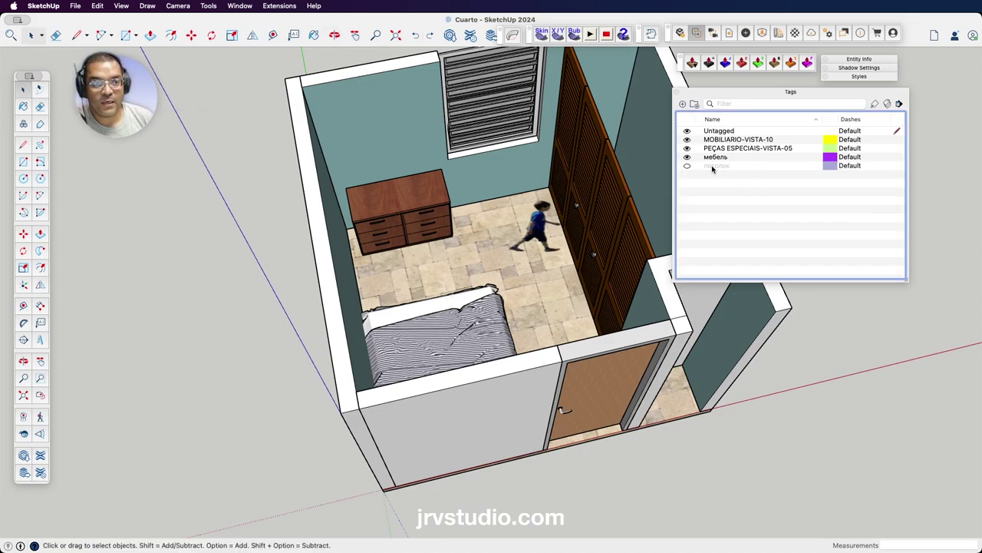
{"action": "left_click", "coordinate": [713, 167]}
{"action": "double_click", "coordinate": [720, 166]}
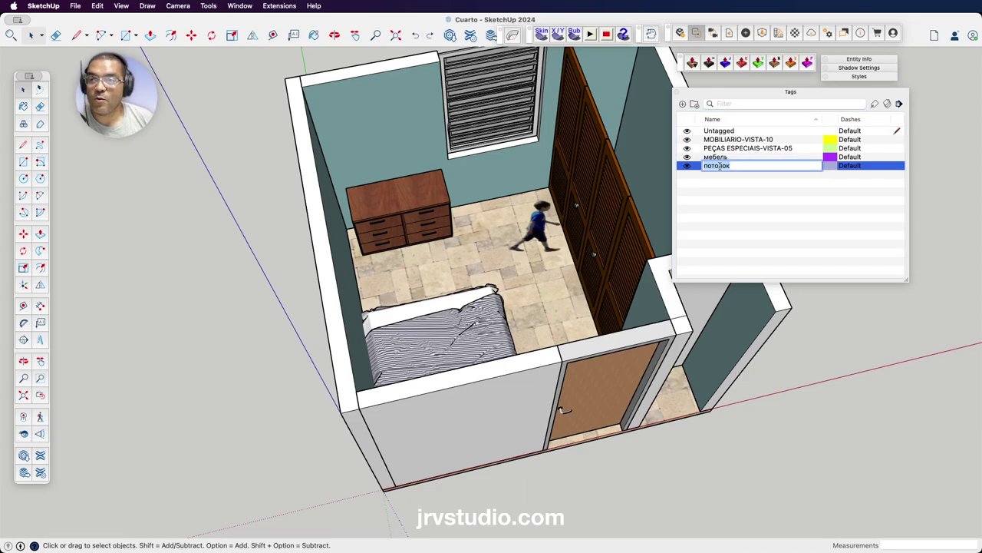
{"action": "right_click", "coordinate": [720, 167]}
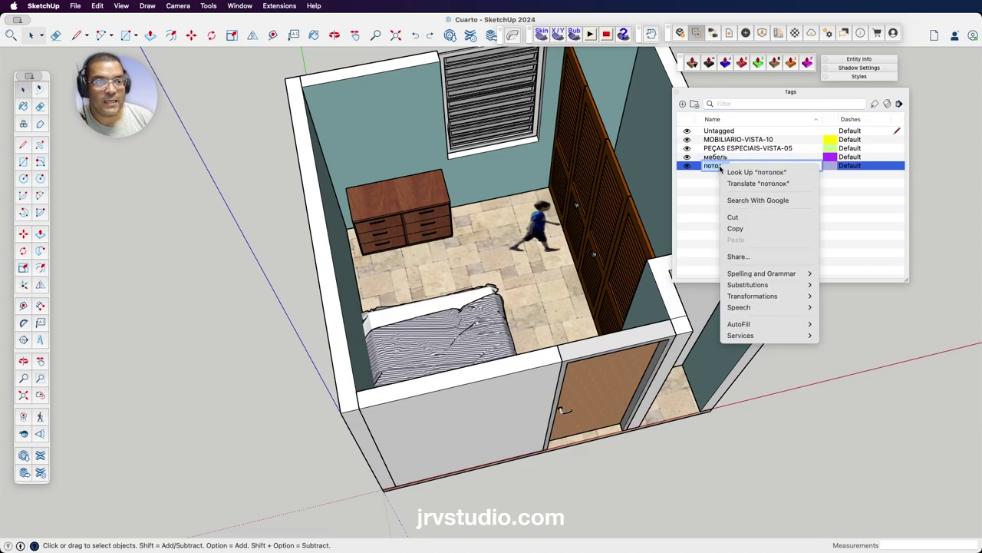
{"action": "left_click", "coordinate": [701, 191]}
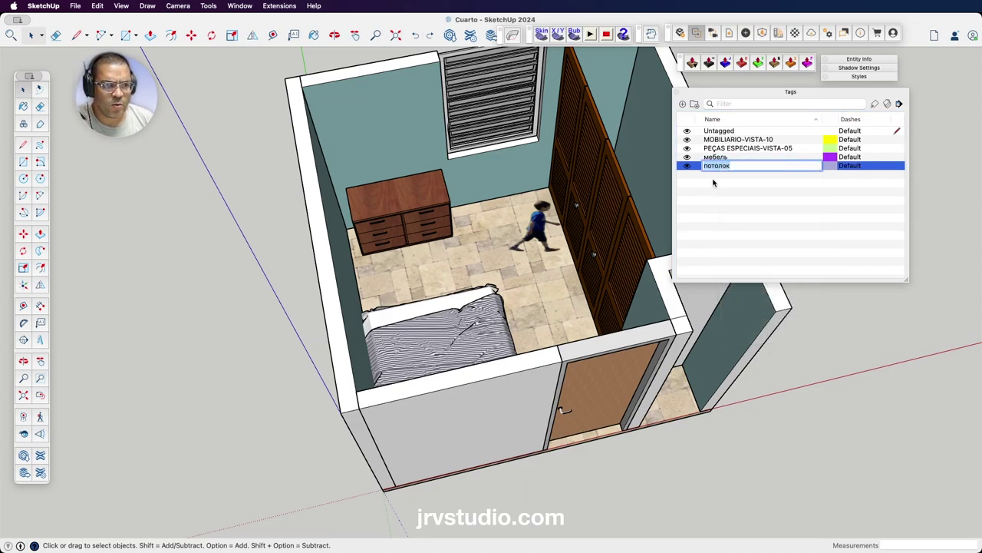
{"action": "left_click", "coordinate": [710, 172]}
{"action": "right_click", "coordinate": [710, 169]}
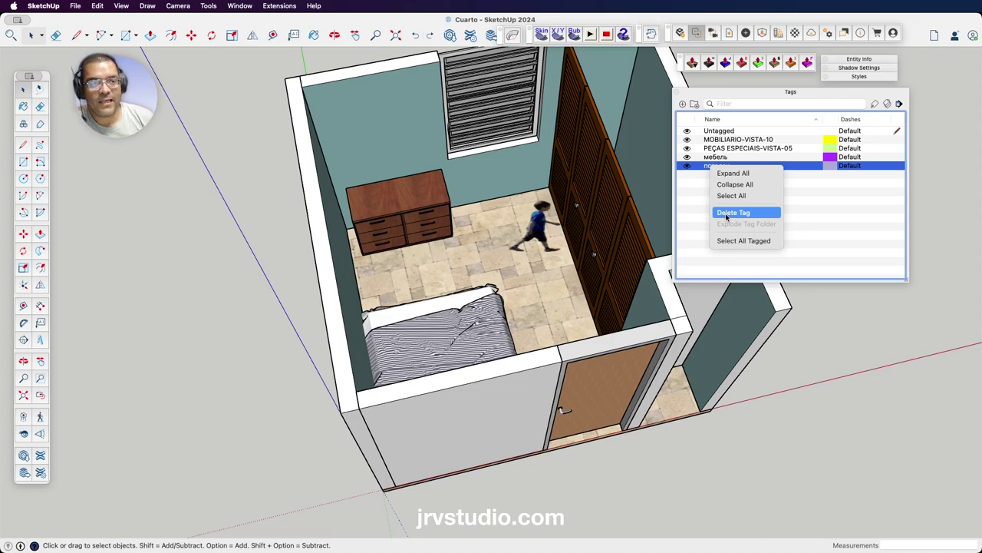
- Delete the потолок tag, reassigning its entities to Untagged
{"action": "left_click", "coordinate": [727, 218]}
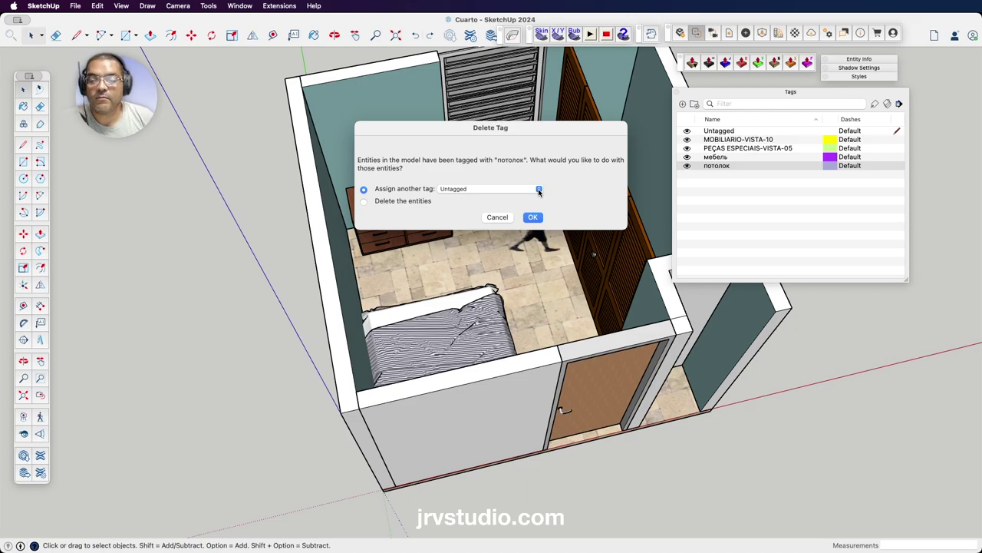
{"action": "left_click", "coordinate": [539, 189]}
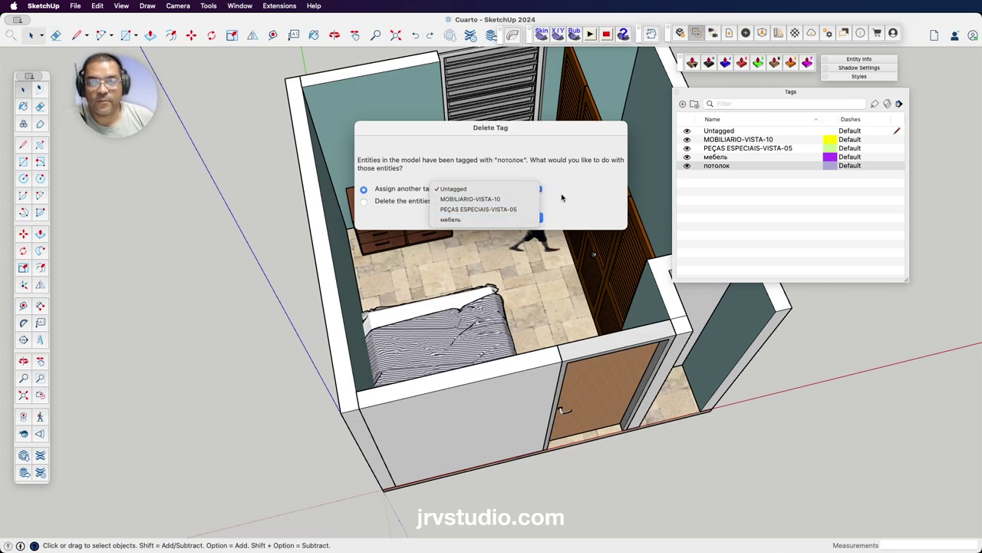
{"action": "left_click", "coordinate": [561, 199]}
{"action": "left_click", "coordinate": [365, 202]}
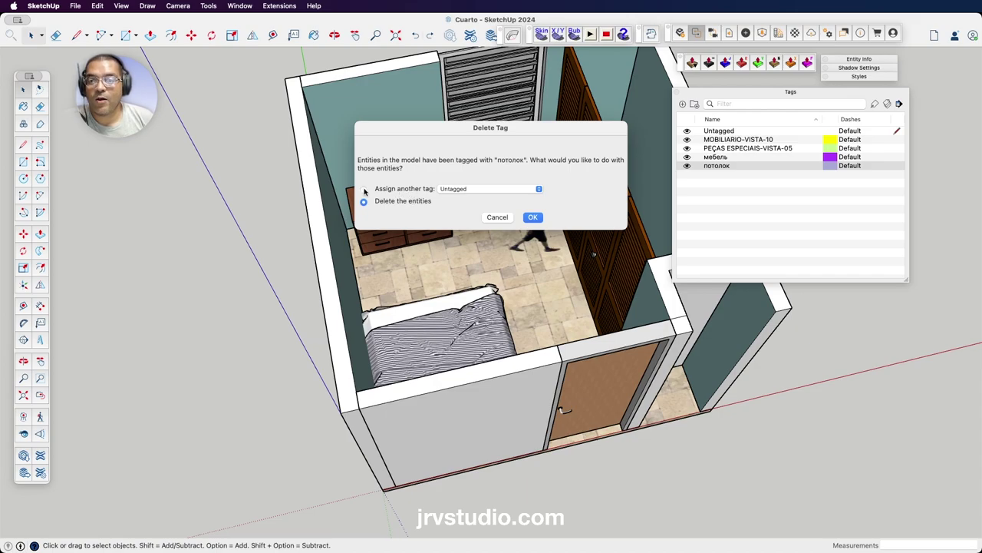
{"action": "left_click", "coordinate": [364, 190]}
{"action": "left_click", "coordinate": [533, 217]}
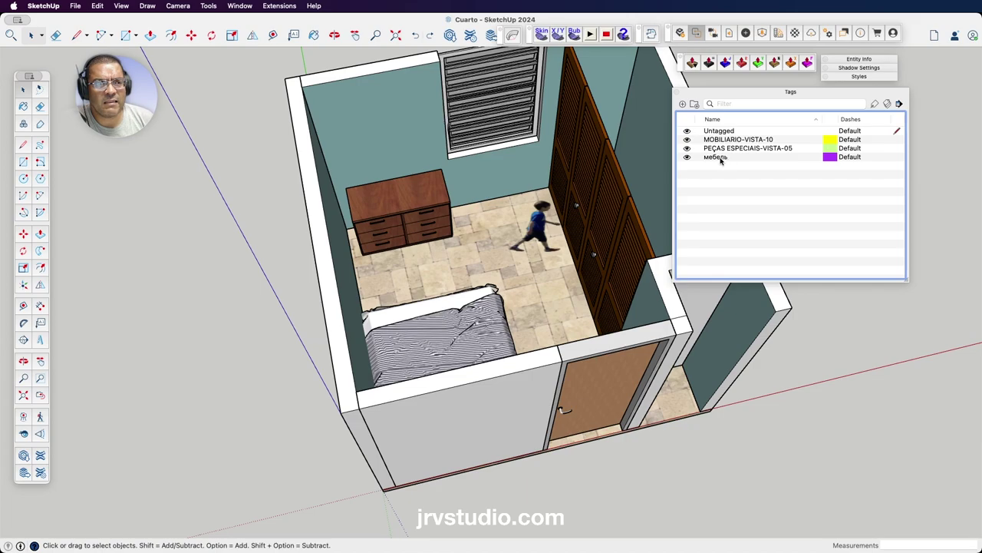
- Toggle the мебель tag's visibility and orbit to a top-down view of the bedroom
{"action": "left_click", "coordinate": [726, 158]}
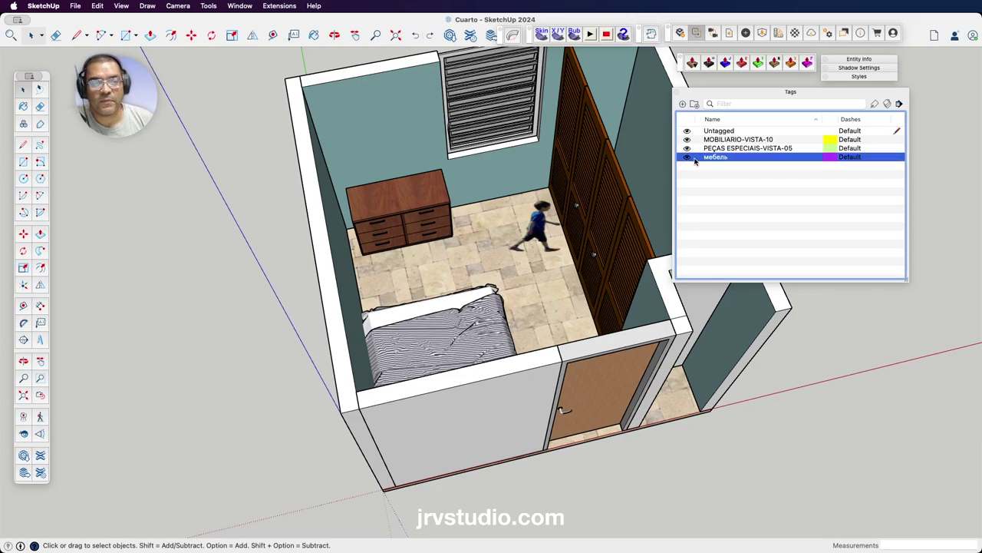
{"action": "left_click", "coordinate": [689, 158]}
{"action": "left_click", "coordinate": [688, 158]}
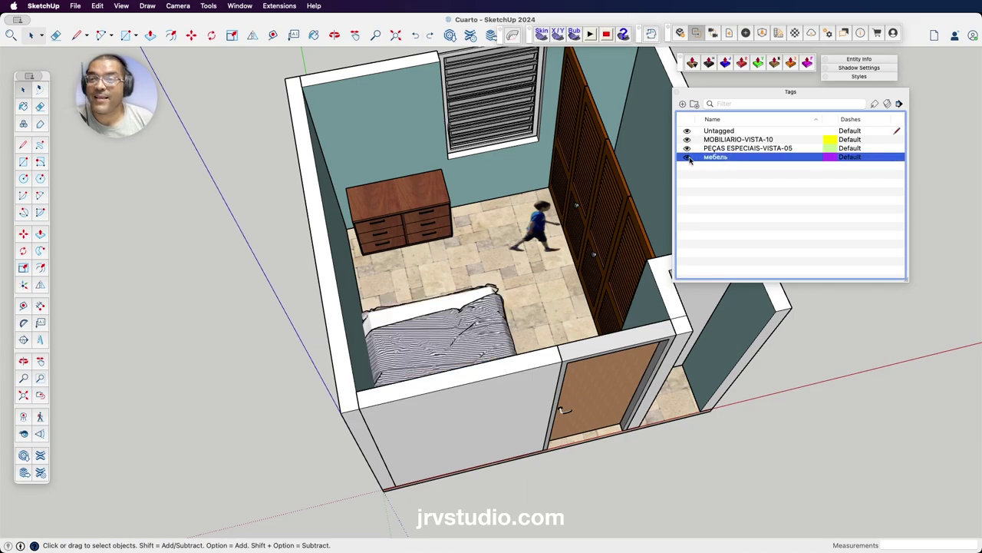
{"action": "left_click", "coordinate": [689, 157]}
{"action": "left_click", "coordinate": [688, 157]}
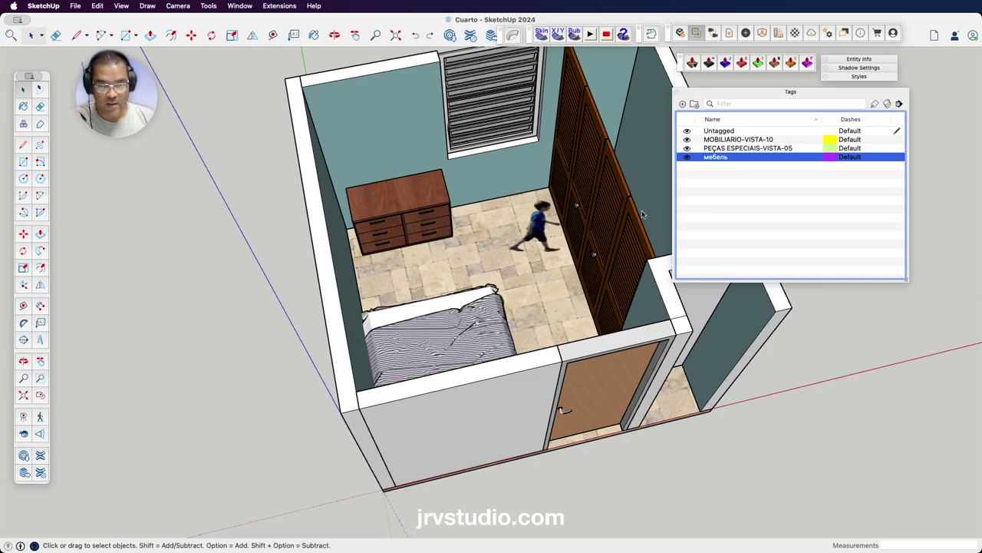
{"action": "left_click", "coordinate": [602, 256]}
{"action": "mouse_move", "coordinate": [603, 255]}
{"action": "middle_mouse_down"}
{"action": "mouse_move", "coordinate": [677, 284]}
{"action": "mouse_move", "coordinate": [693, 164]}
{"action": "middle_mouse_up"}
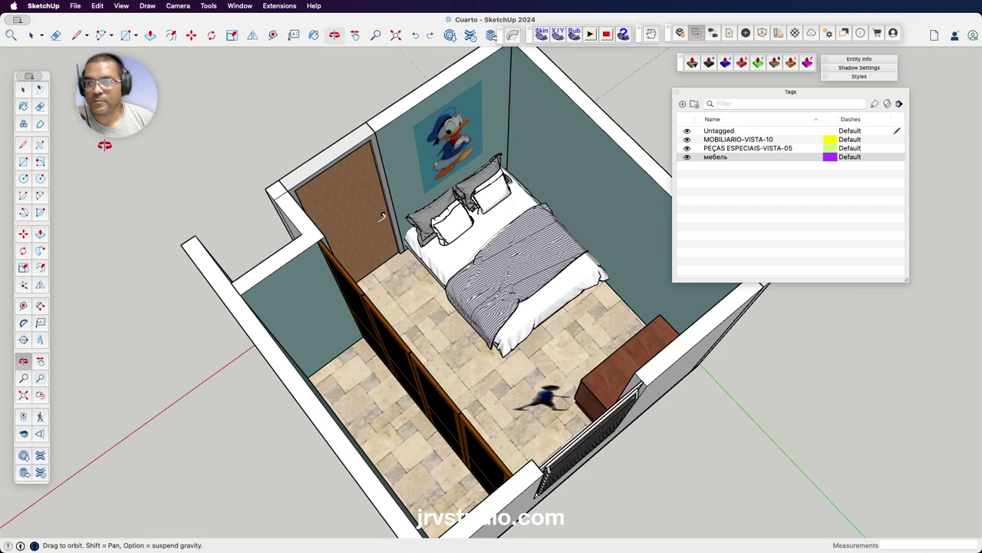
{"action": "key", "text": "space"}
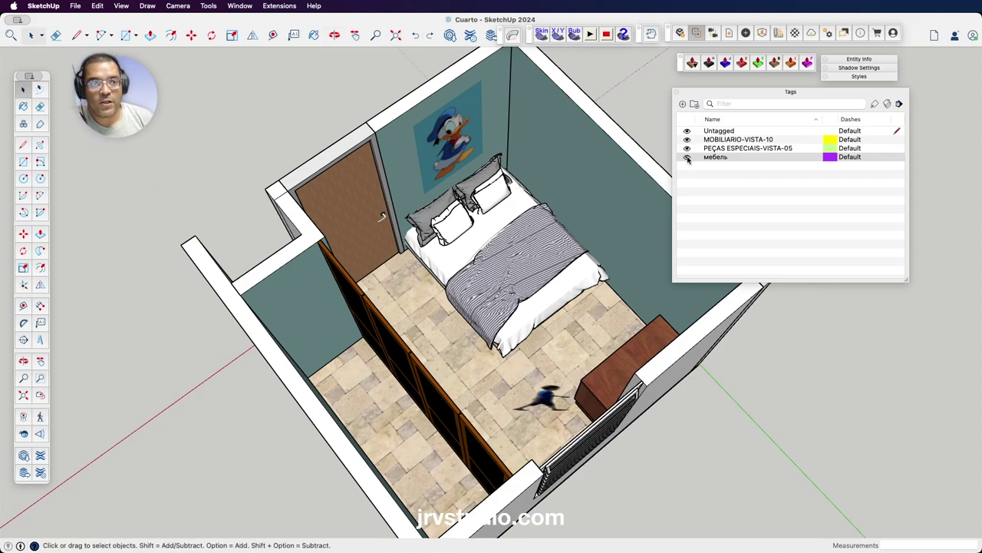
- Toggle the мебель tag off and on, leaving the bed visible
{"action": "left_click", "coordinate": [687, 157]}
{"action": "left_click", "coordinate": [687, 158]}
{"action": "left_click", "coordinate": [687, 158]}
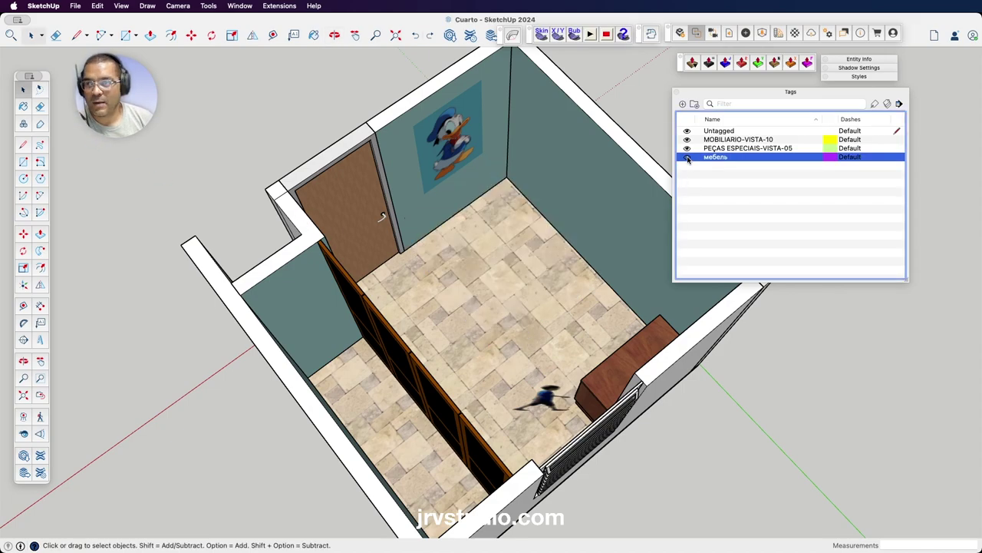
{"action": "left_click", "coordinate": [687, 158]}
{"action": "left_click", "coordinate": [687, 158]}
{"action": "left_click", "coordinate": [687, 157]}
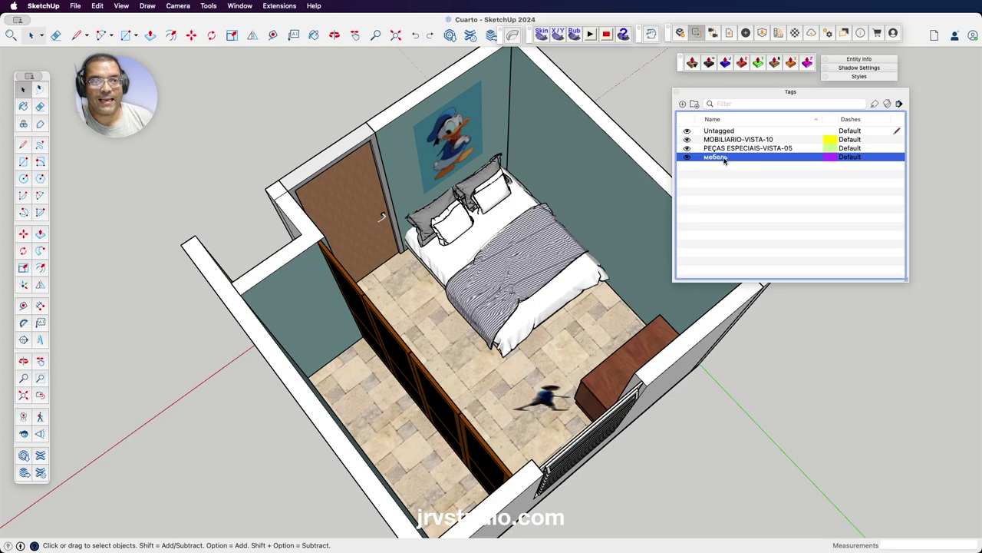
- Start renaming мебель, keep the name unchanged, and dismiss its tag options
{"action": "double_click", "coordinate": [722, 158]}
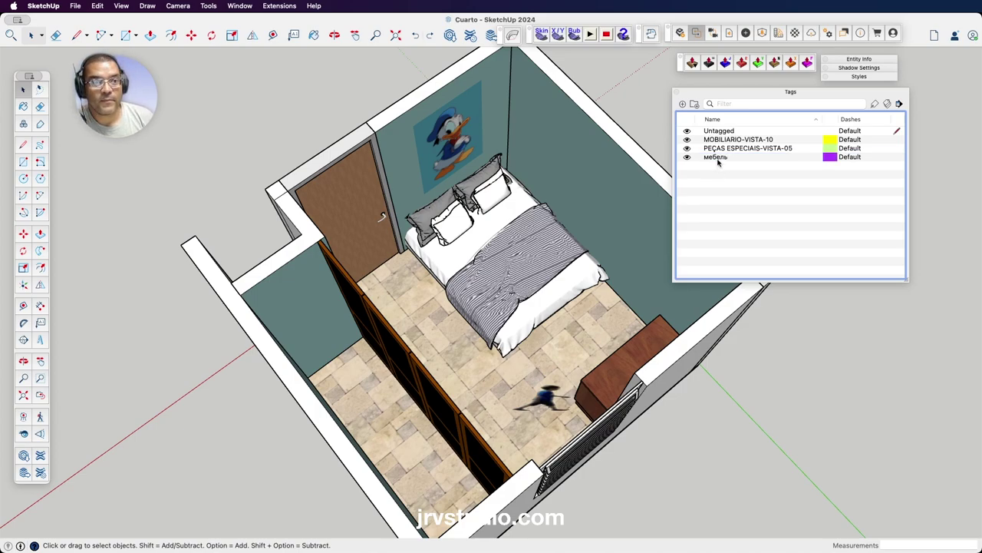
{"action": "key", "text": "Return"}
{"action": "right_click", "coordinate": [718, 159]}
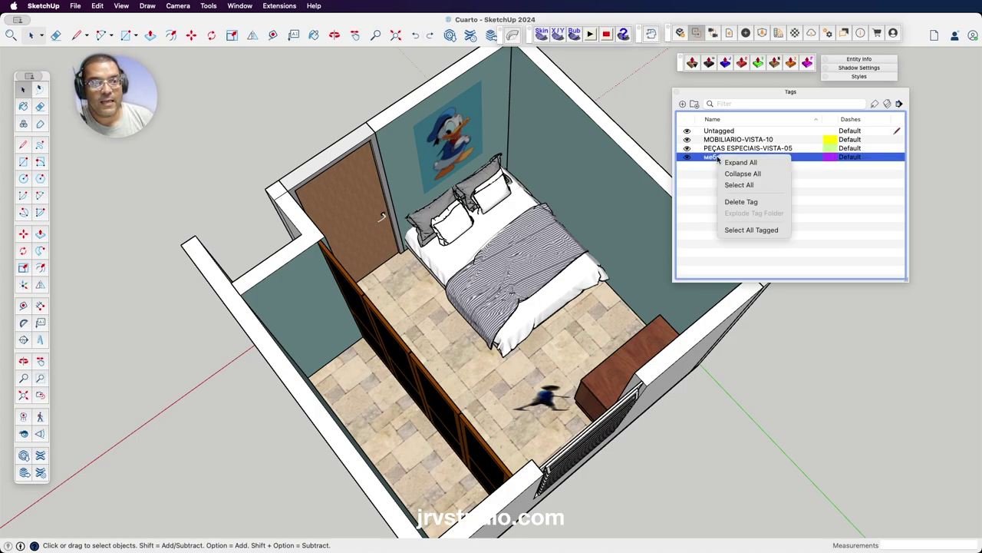
{"action": "left_click", "coordinate": [707, 187]}
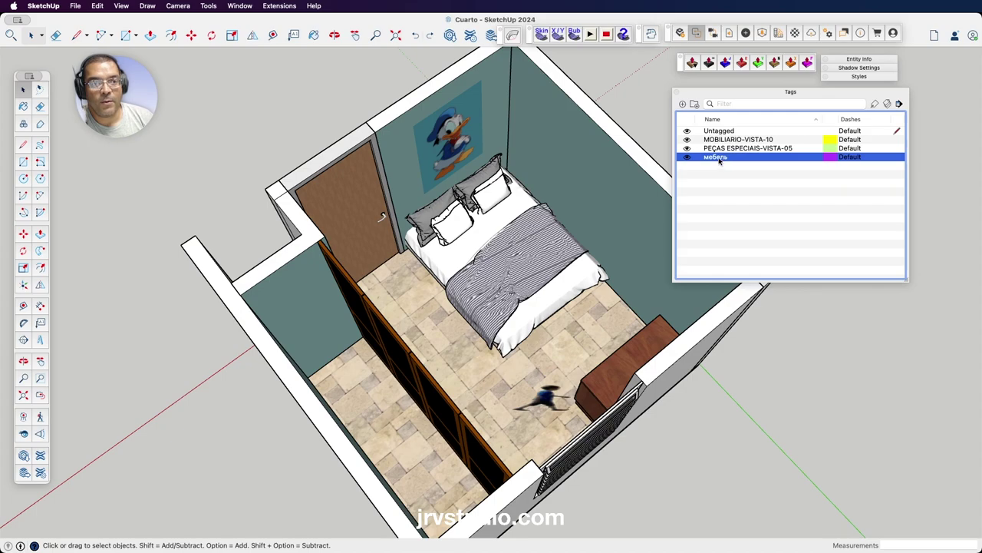
- Rename the мебель tag to 'JRV-Cama'
{"action": "double_click", "coordinate": [720, 158]}
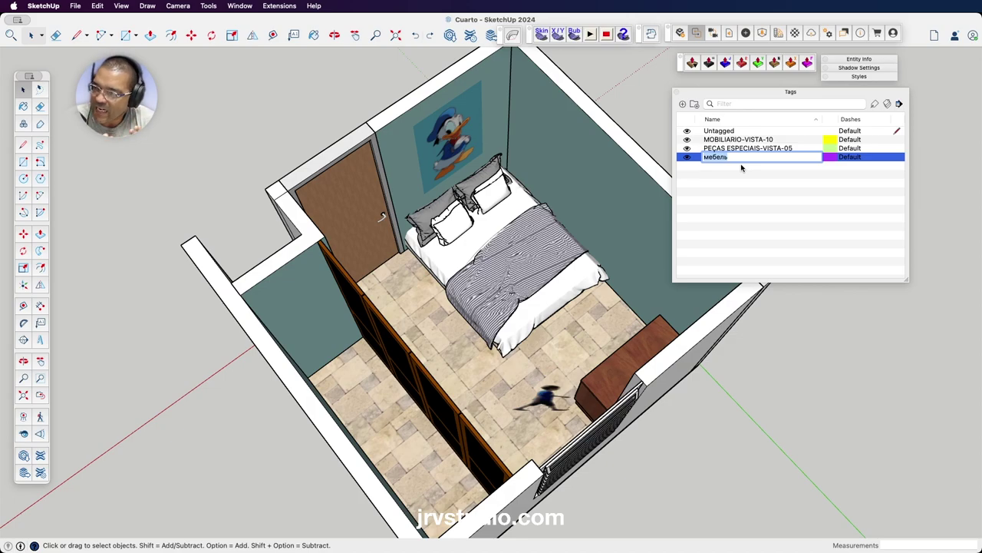
{"action": "key", "text": "BackSpace"}
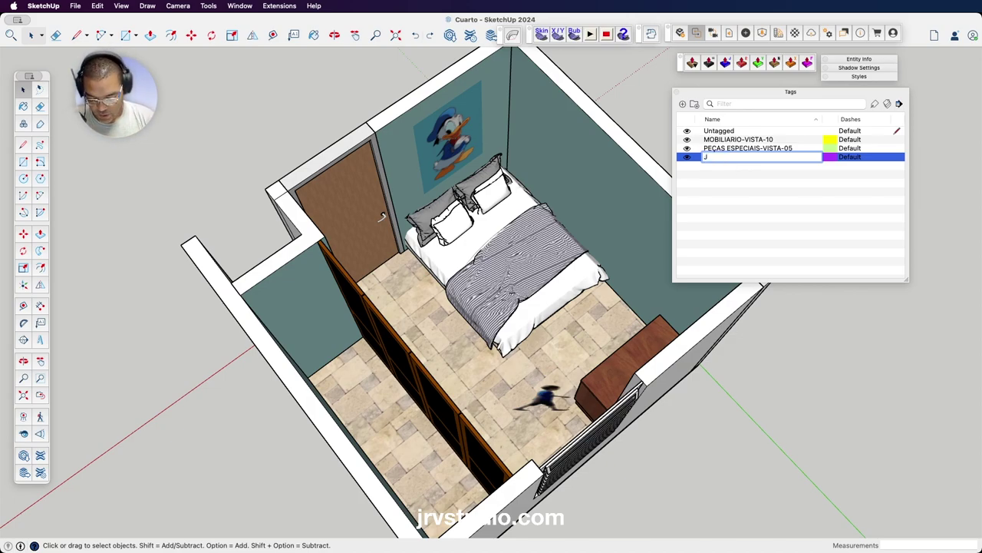
{"action": "type", "text": "JRV-"}
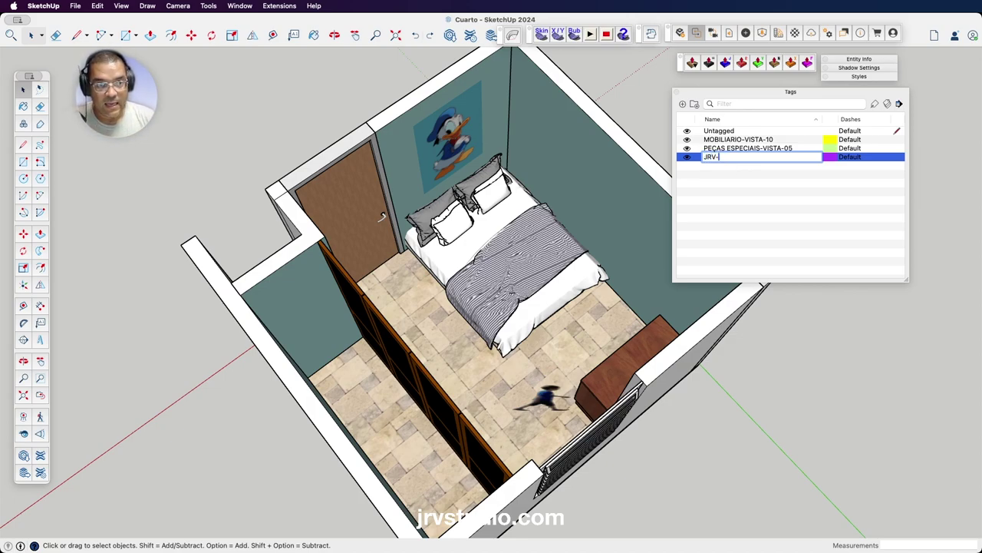
{"action": "type", "text": "Cama"}
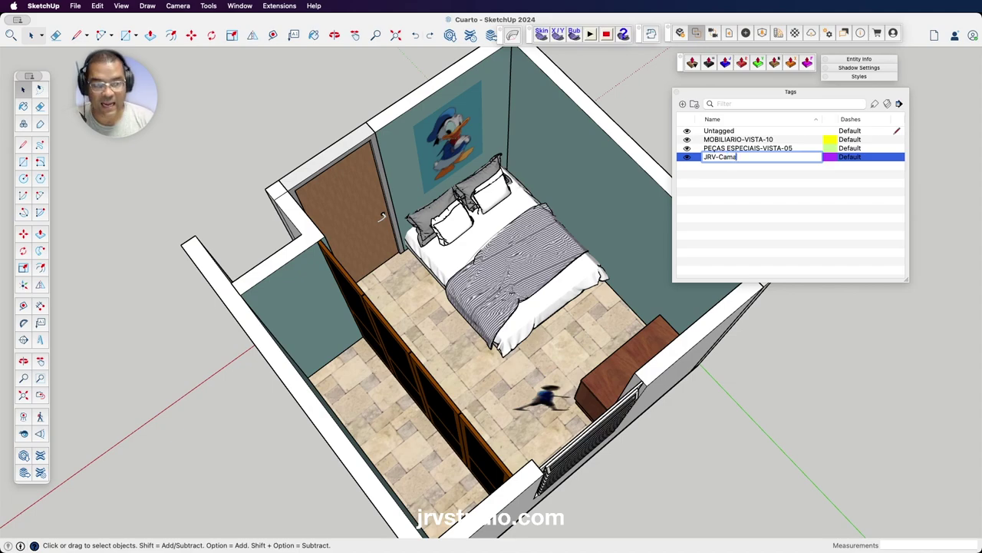
{"action": "key", "text": "Return"}
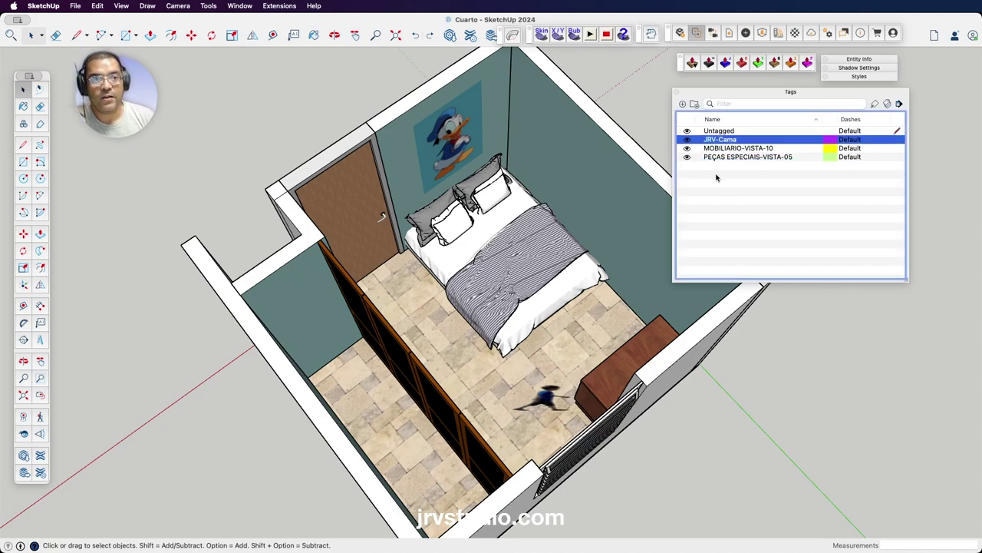
{"action": "left_click", "coordinate": [716, 178]}
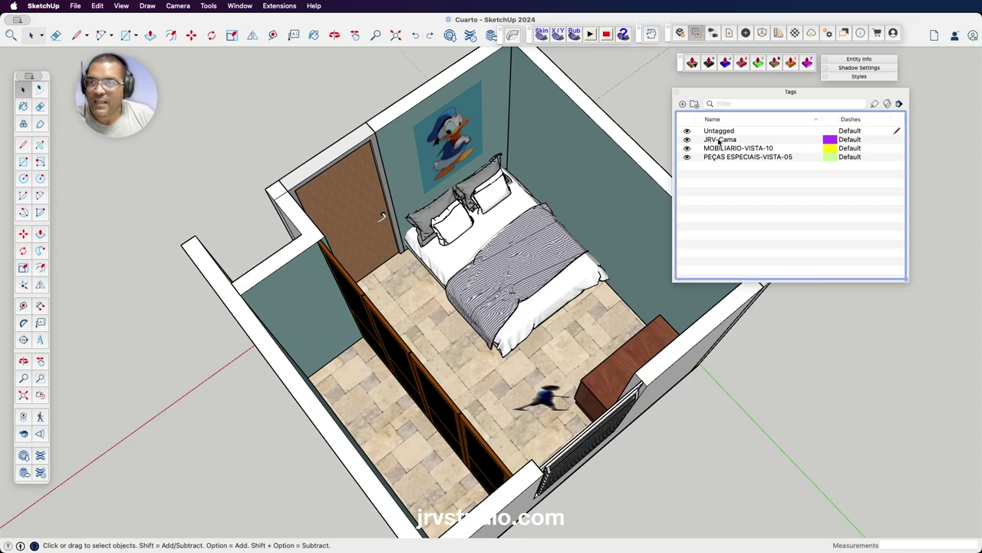
- Turn off JRV-Cama's visibility so the bed disappears from the room
{"action": "left_click", "coordinate": [688, 141]}
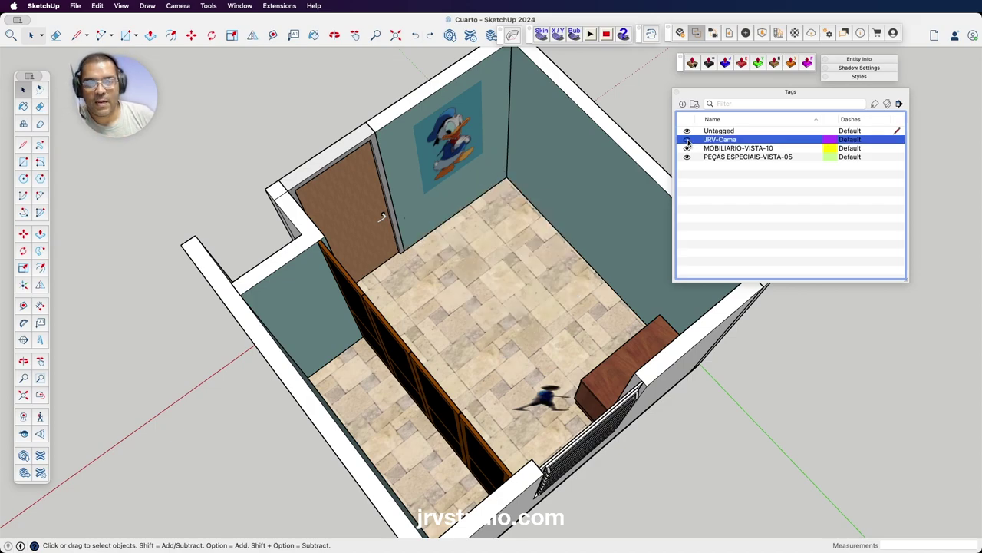
{"action": "left_click", "coordinate": [687, 140]}
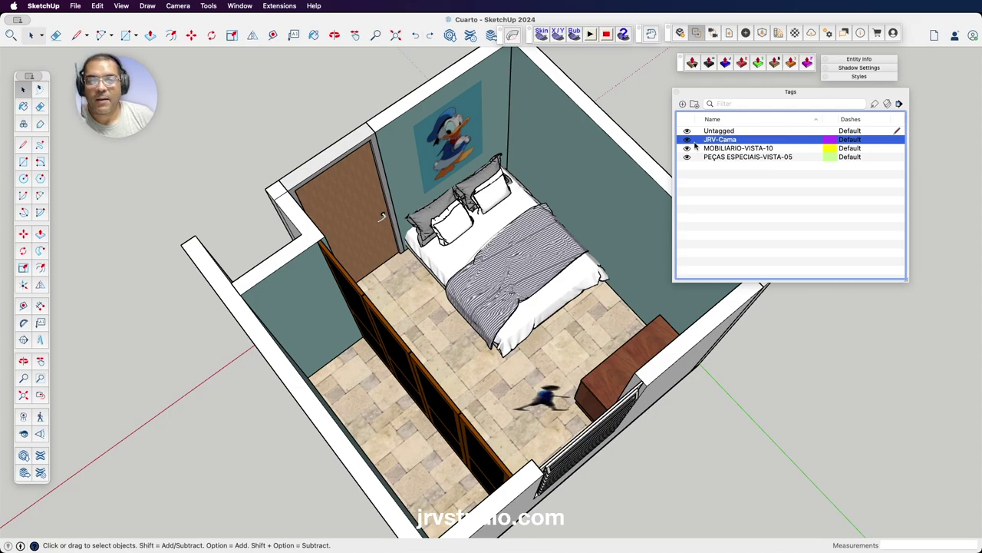
{"action": "left_click", "coordinate": [688, 141]}
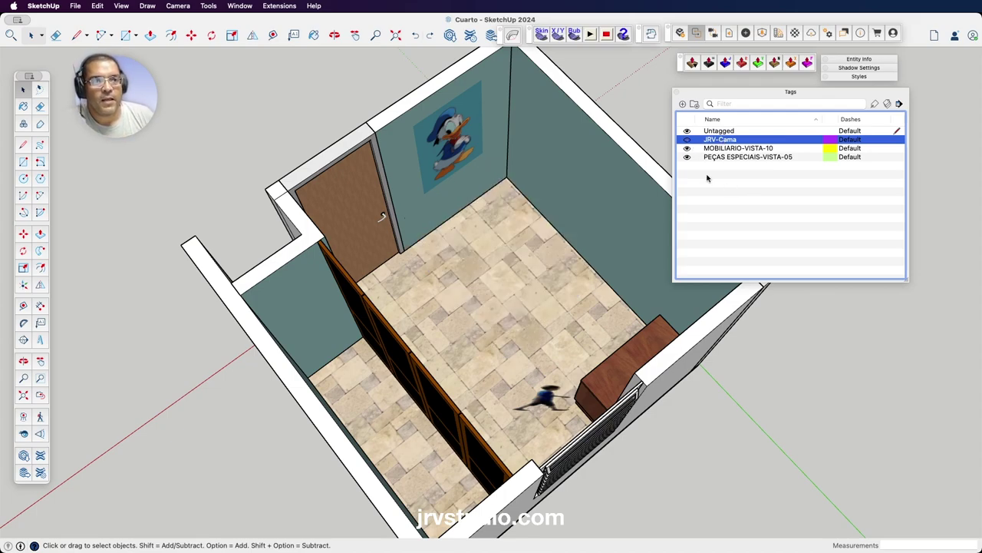
{"action": "left_click", "coordinate": [707, 176]}
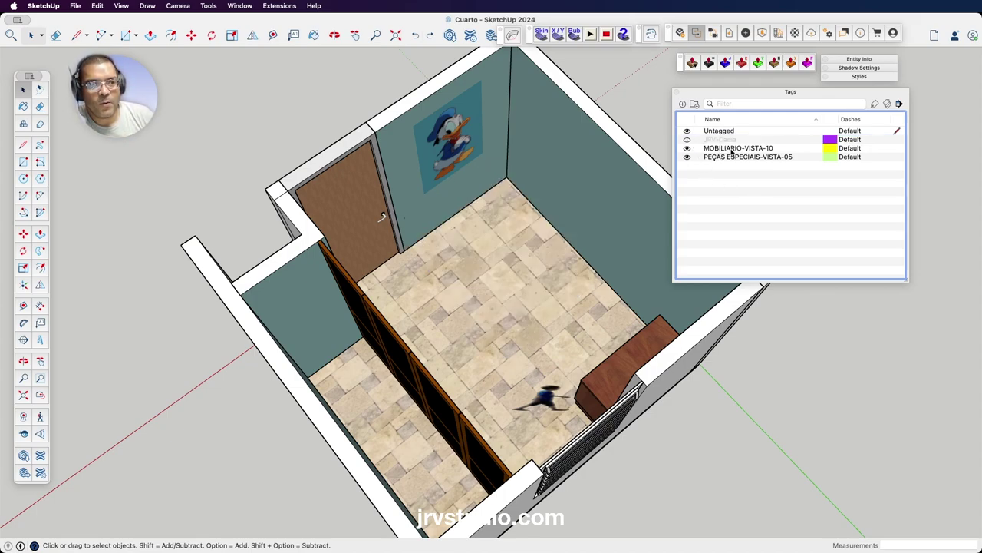
{"action": "left_click", "coordinate": [688, 148]}
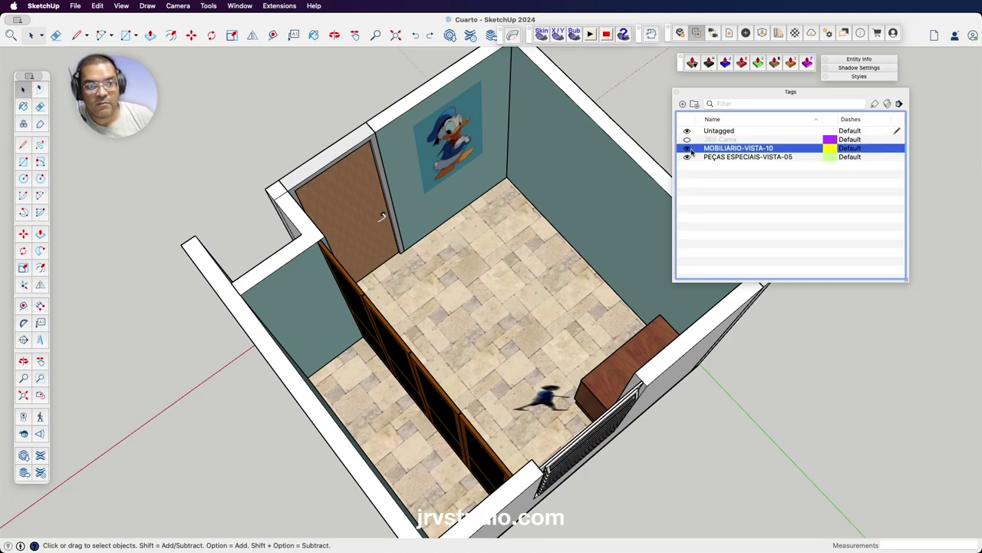
- Delete the MOBILIARIO-VISTA-10 tag, moving its objects to Untagged
{"action": "right_click", "coordinate": [722, 152]}
{"action": "left_click", "coordinate": [746, 194]}
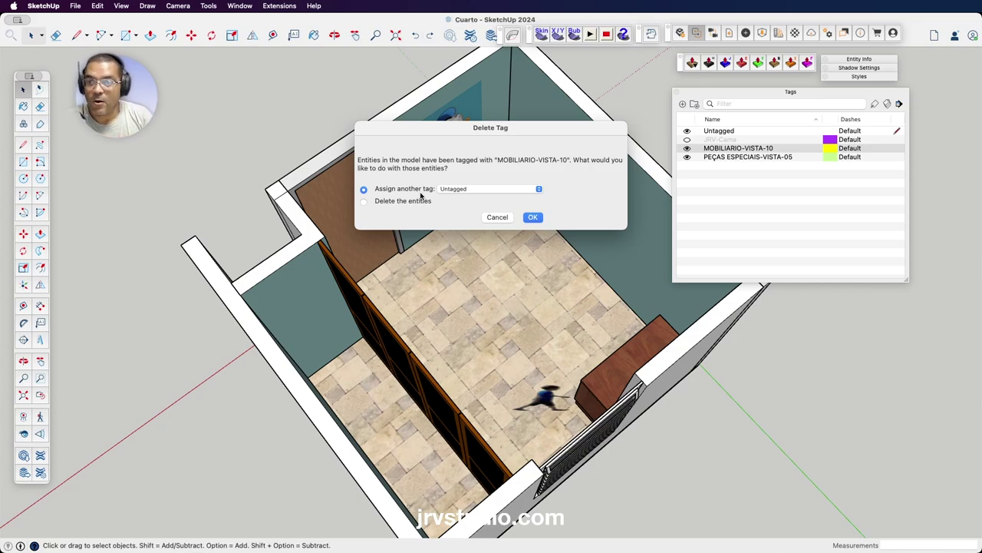
{"action": "left_click", "coordinate": [529, 217]}
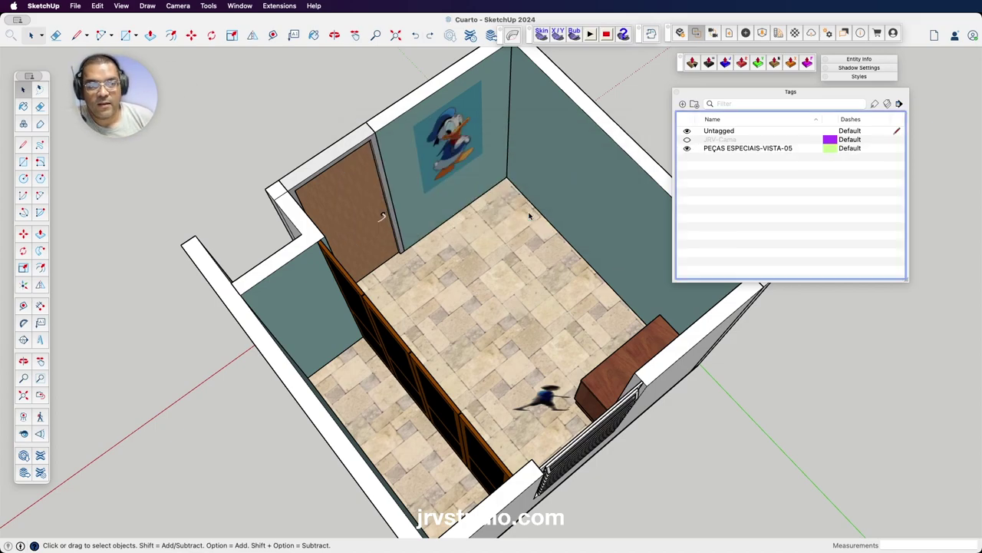
- Delete the PEÇAS ESPECIAIS-VISTA-05 tag, moving its objects to Untagged
{"action": "left_click", "coordinate": [718, 149]}
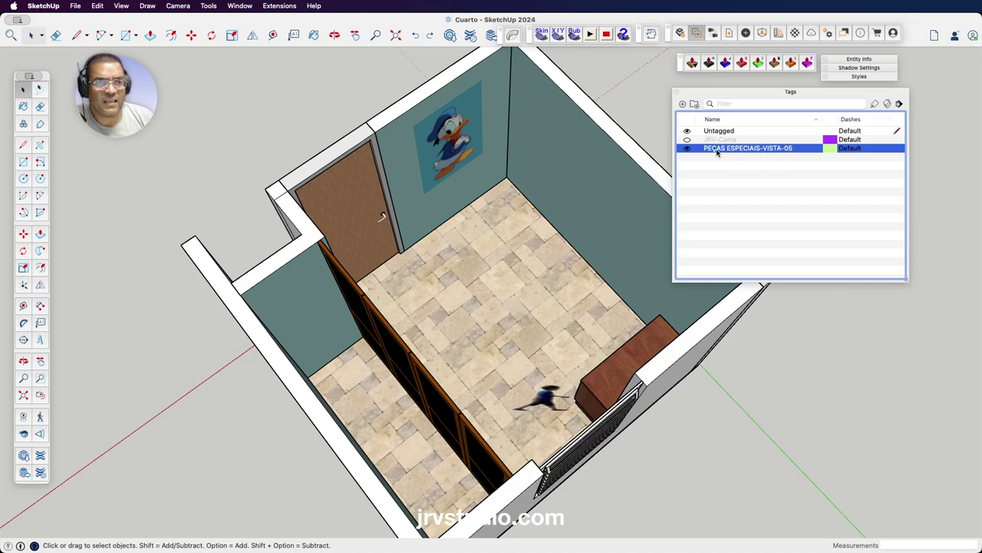
{"action": "right_click", "coordinate": [716, 151]}
{"action": "left_click", "coordinate": [737, 193]}
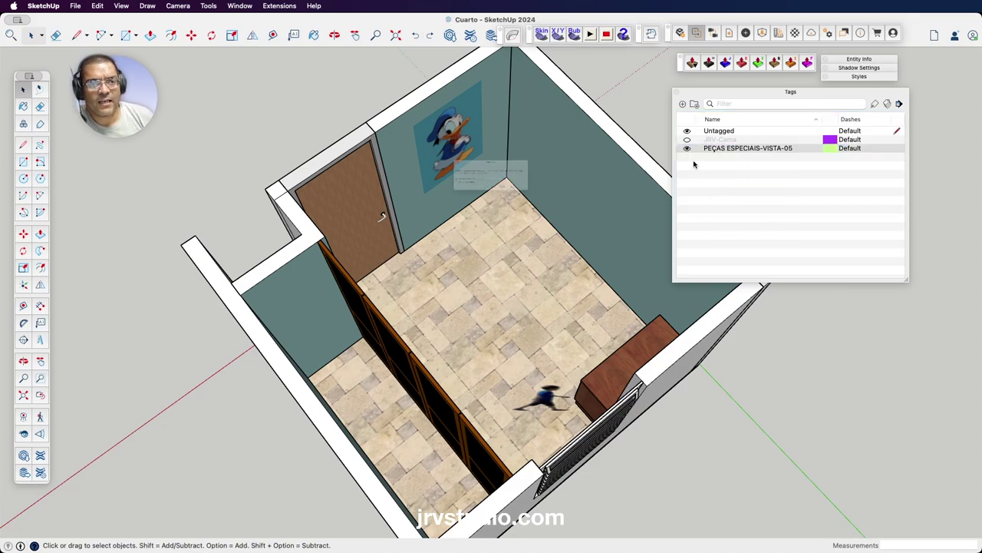
{"action": "left_click", "coordinate": [535, 217]}
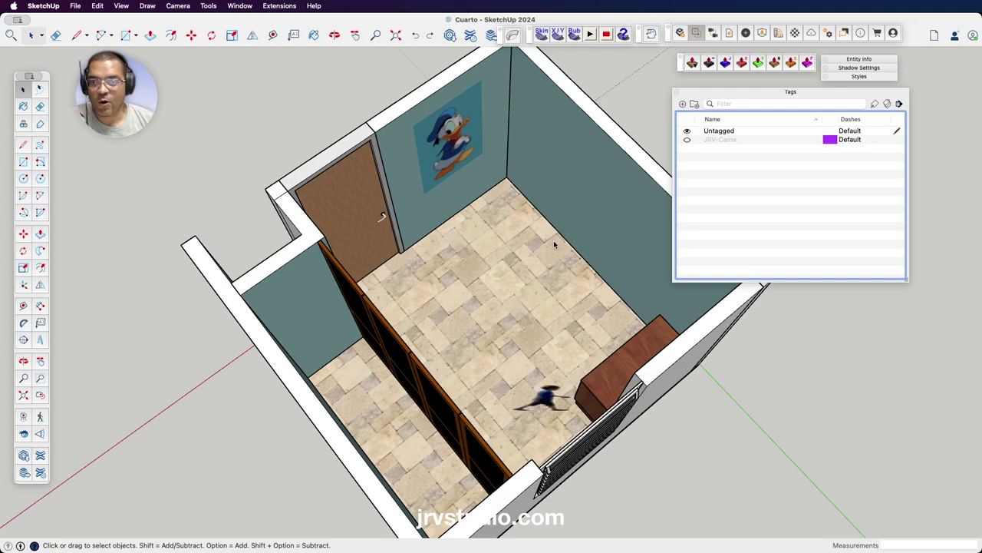
- Select the door and add a new tag named JRV-Puerta
{"action": "left_click", "coordinate": [343, 157]}
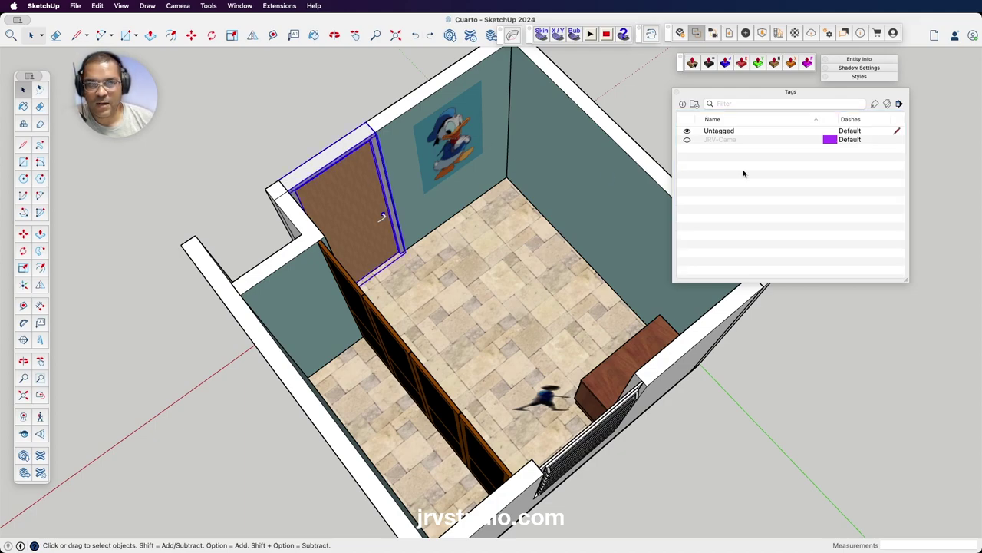
{"action": "left_click", "coordinate": [784, 161]}
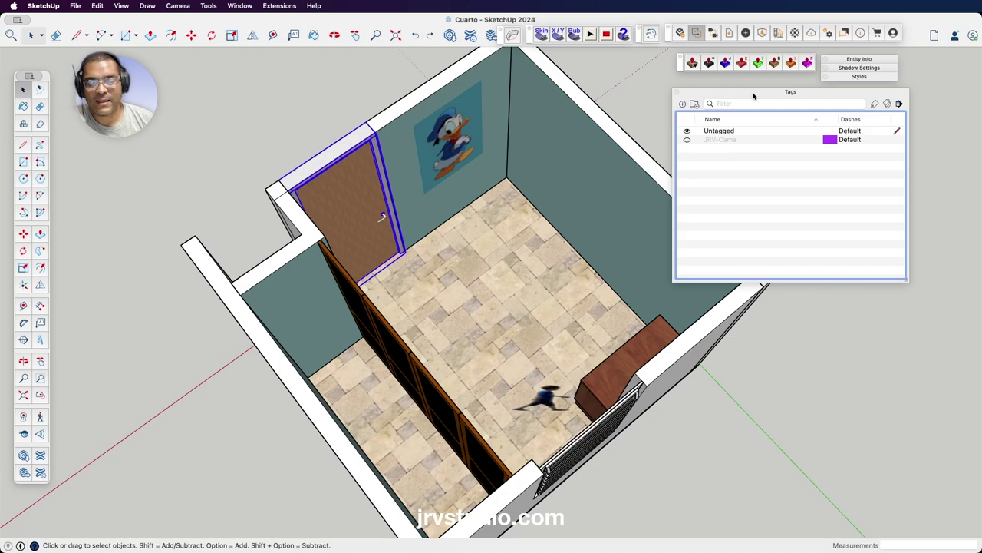
{"action": "left_click", "coordinate": [683, 105]}
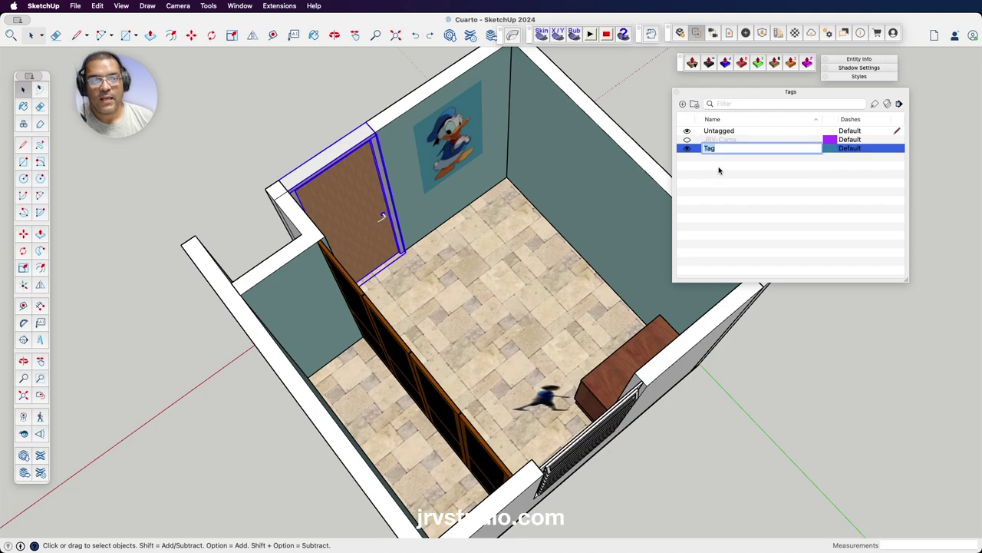
{"action": "type", "text": "JRV"}
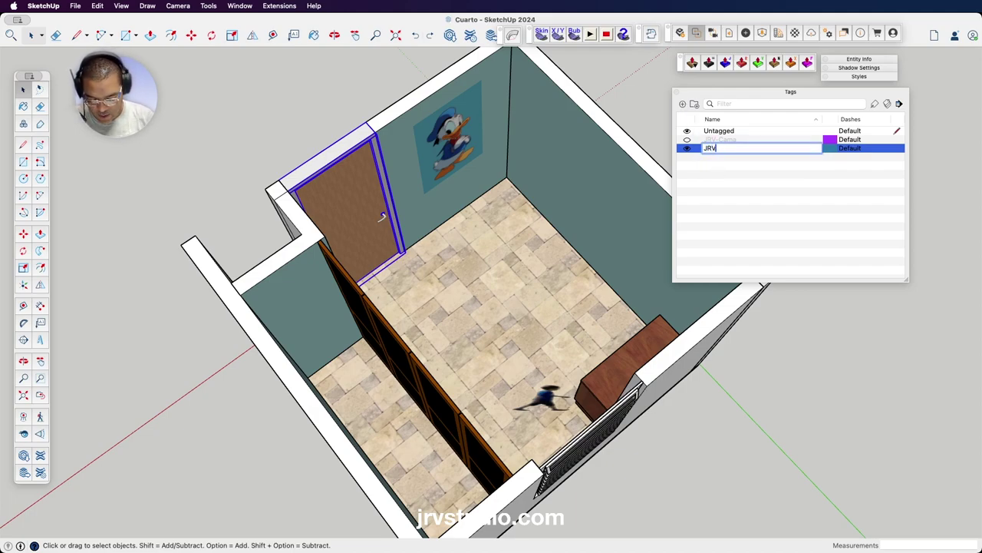
{"action": "type", "text": "-Puertas"}
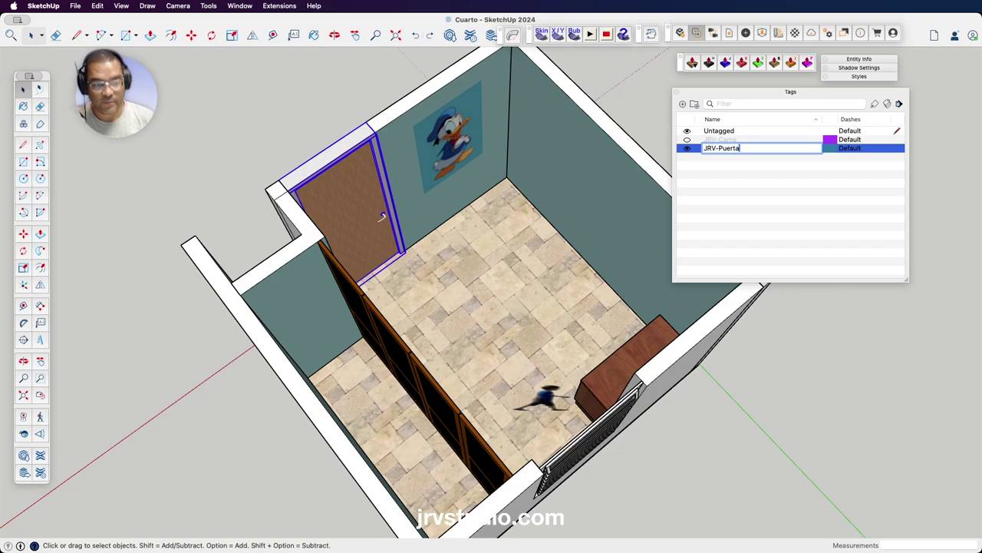
{"action": "key", "text": "Return"}
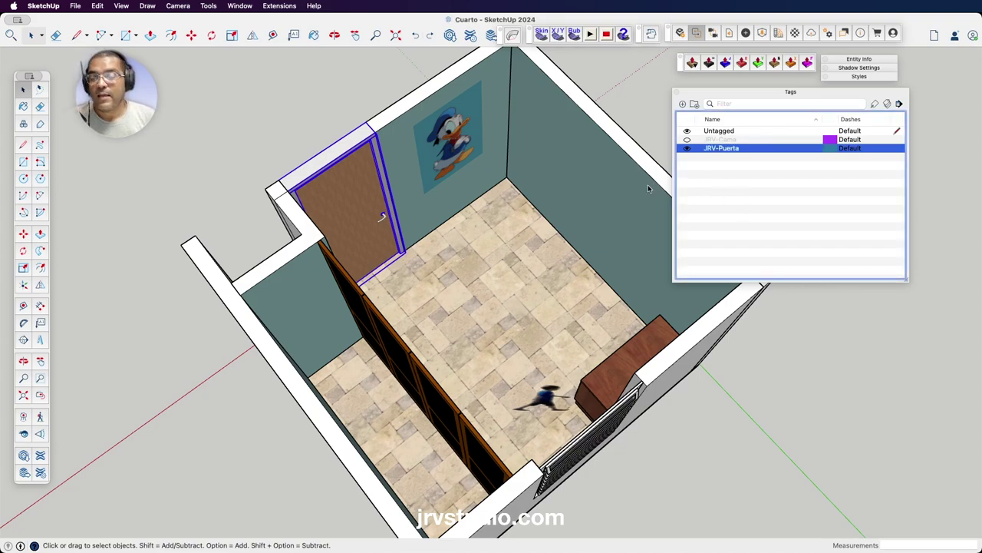
{"action": "left_click", "coordinate": [341, 155]}
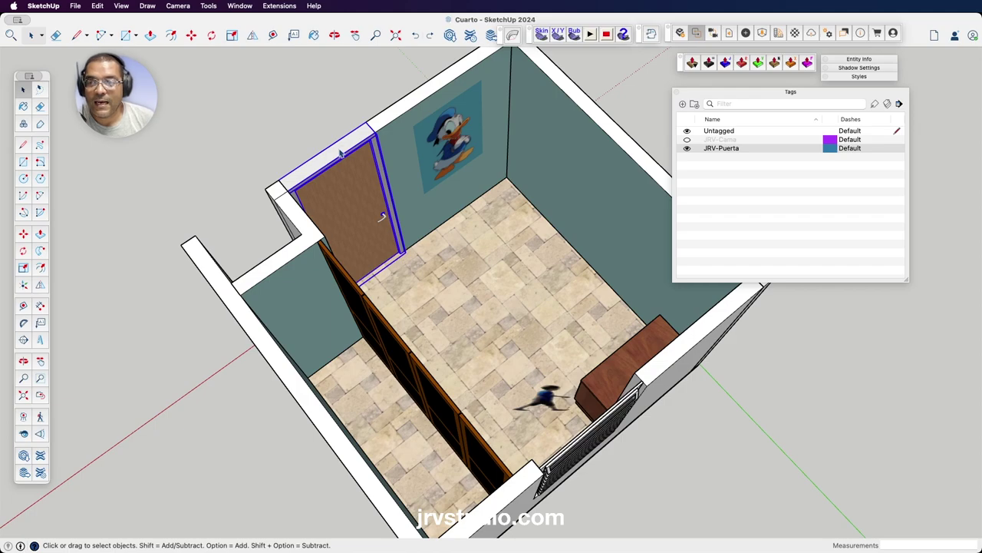
- Assign the door to the JRV-Puerta tag in Entity Info
{"action": "right_click", "coordinate": [341, 153]}
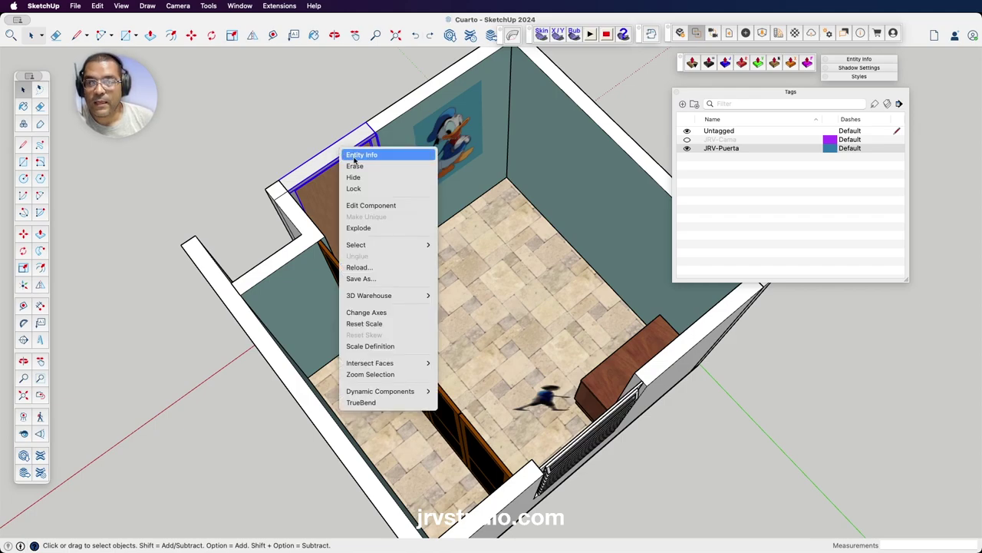
{"action": "left_click", "coordinate": [355, 155]}
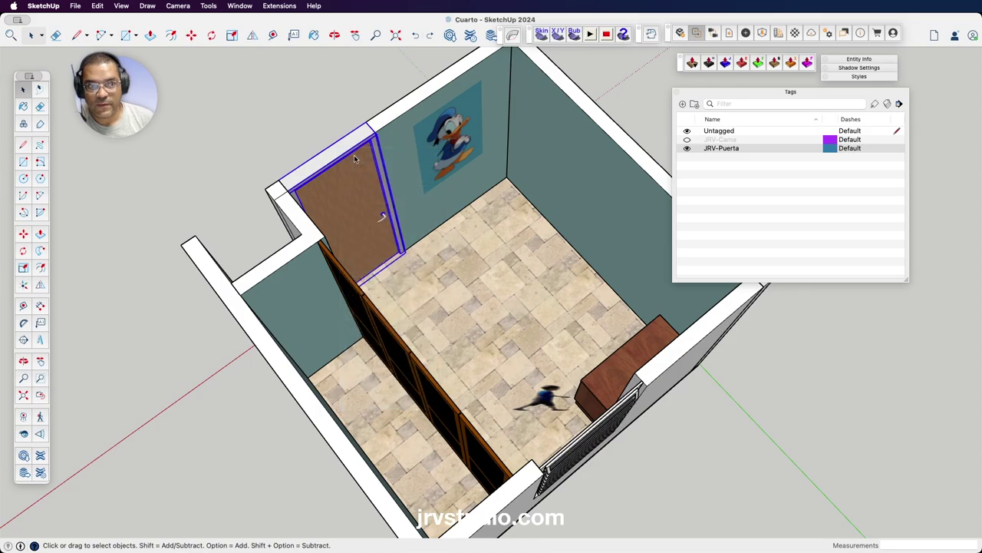
{"action": "left_click_drag", "start_coordinate": [815, 95], "coordinate": [803, 216]}
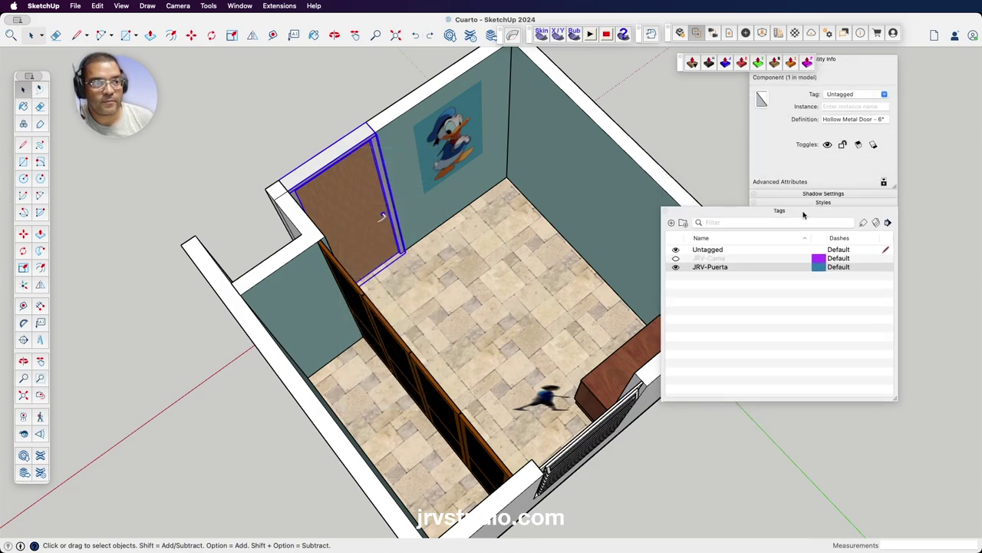
{"action": "left_click_drag", "start_coordinate": [679, 67], "coordinate": [596, 65]}
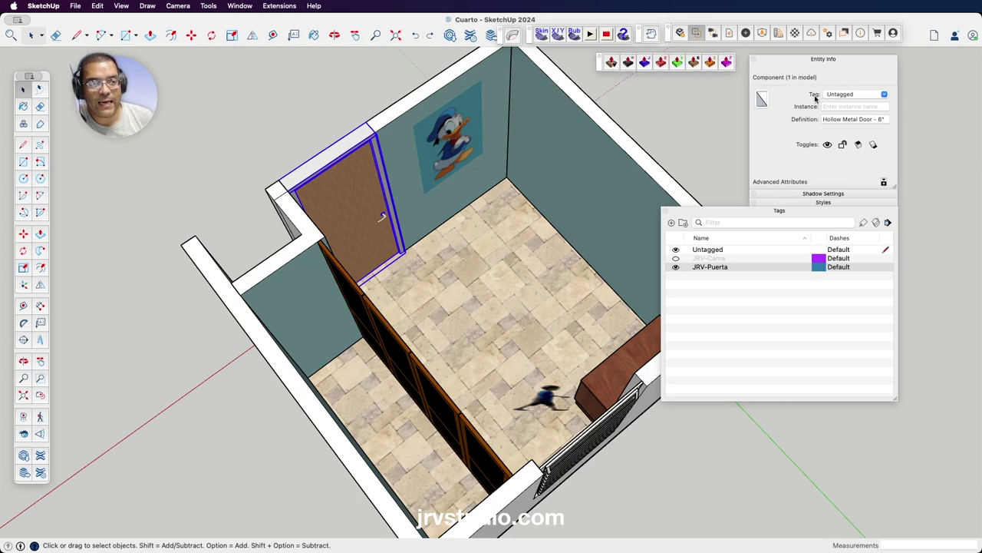
{"action": "left_click", "coordinate": [861, 94]}
{"action": "left_click", "coordinate": [885, 94]}
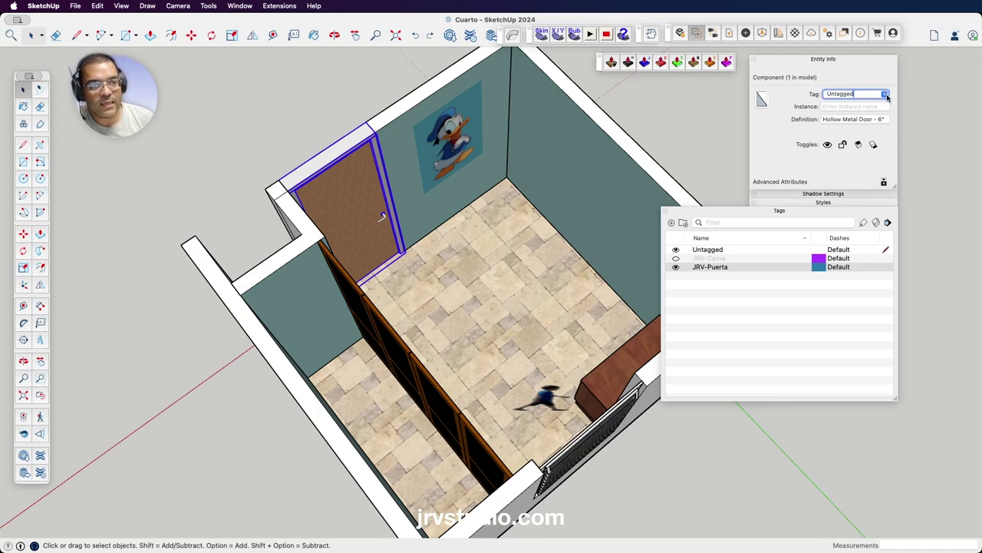
{"action": "left_click", "coordinate": [886, 95]}
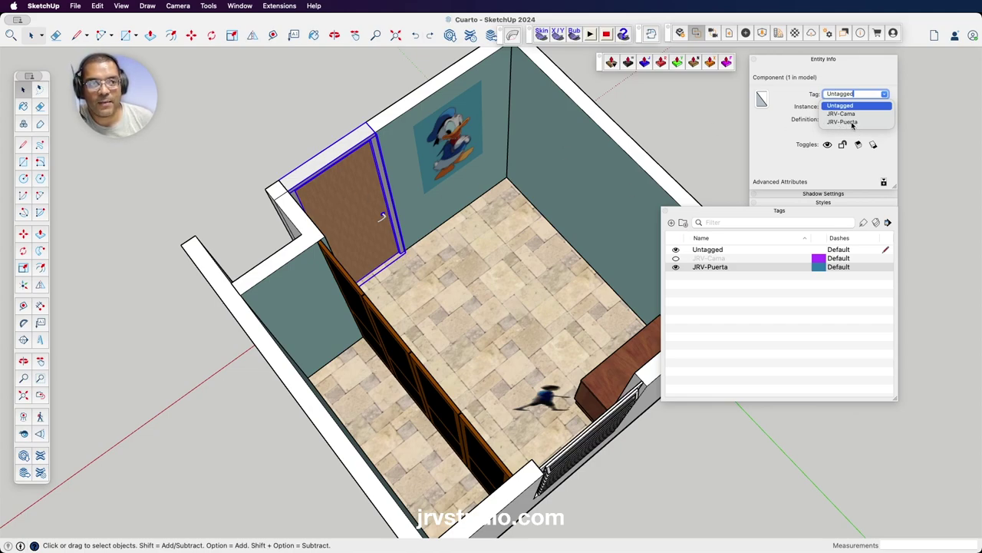
{"action": "left_click", "coordinate": [852, 123]}
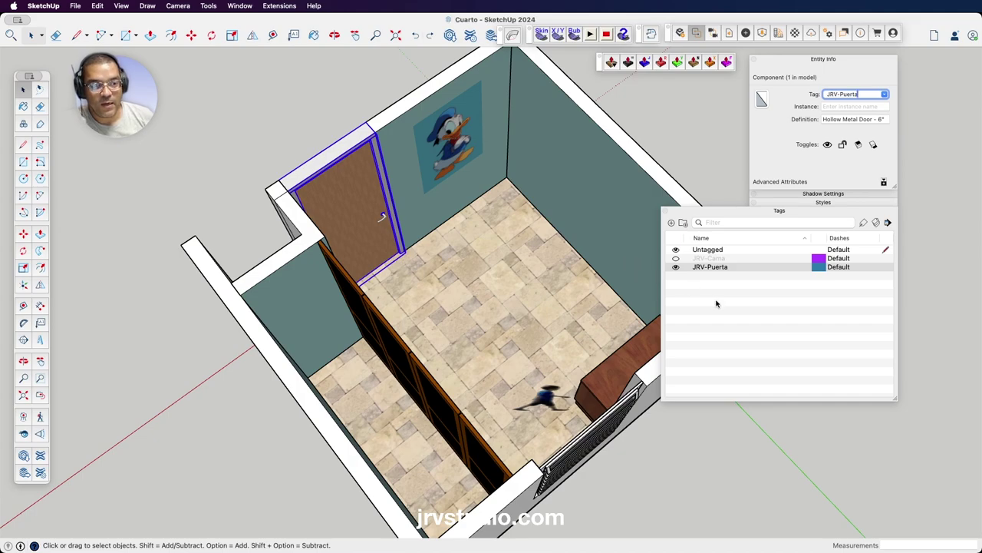
- Hide the JRV-Puerta tag so the door disappears, keeping JRV-Cama hidden
{"action": "left_click", "coordinate": [676, 266]}
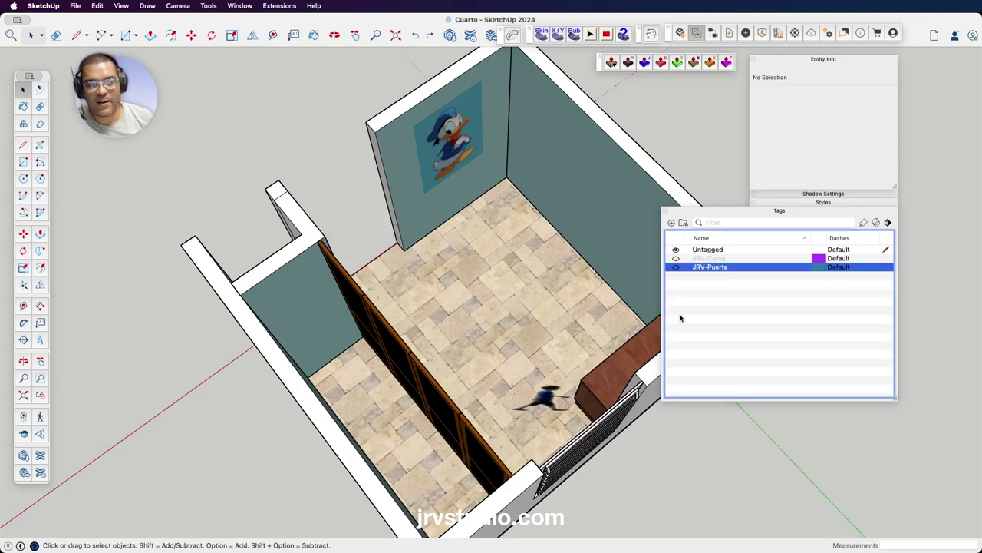
{"action": "left_click", "coordinate": [677, 258]}
{"action": "left_click", "coordinate": [676, 266]}
{"action": "left_click", "coordinate": [677, 258]}
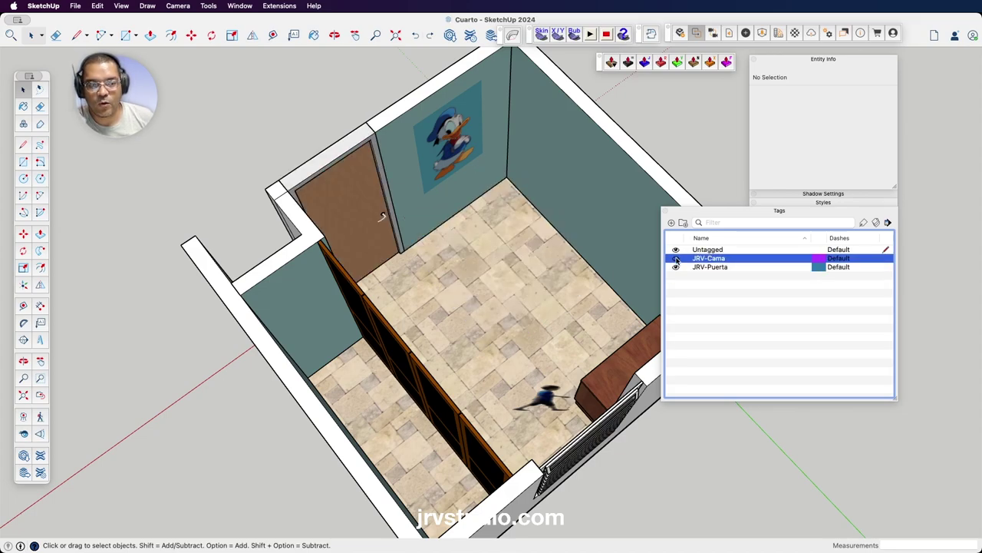
{"action": "left_click", "coordinate": [676, 266]}
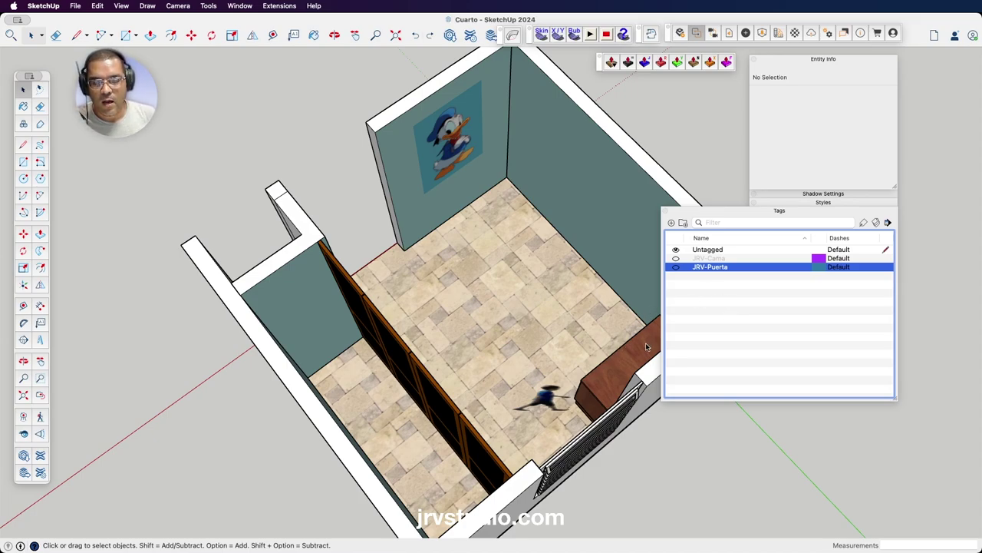
- Select the closet doors and add a new tag named JRV-Puertas de Closet
{"action": "left_click", "coordinate": [351, 296]}
{"action": "left_click", "coordinate": [361, 309]}
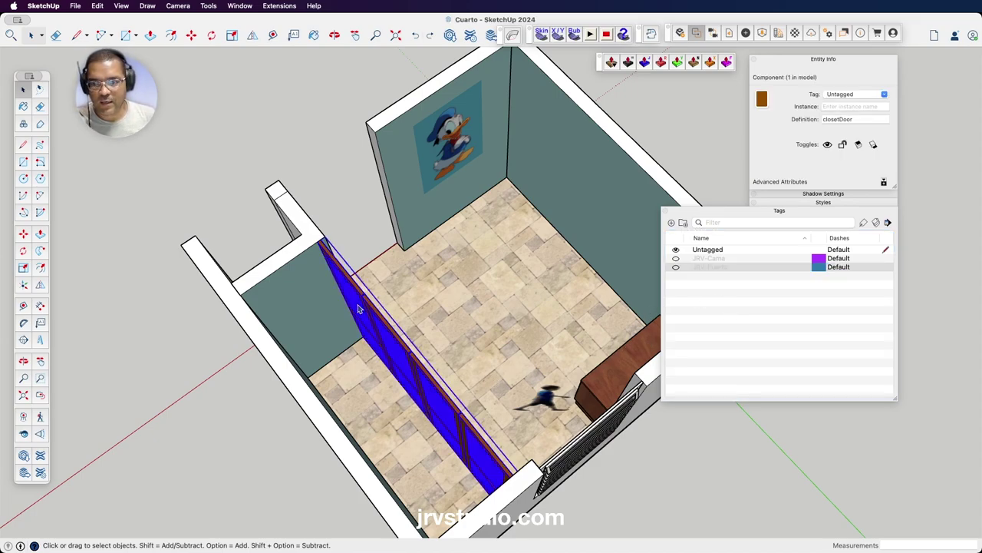
{"action": "left_click", "coordinate": [687, 211]}
{"action": "left_click", "coordinate": [842, 213]}
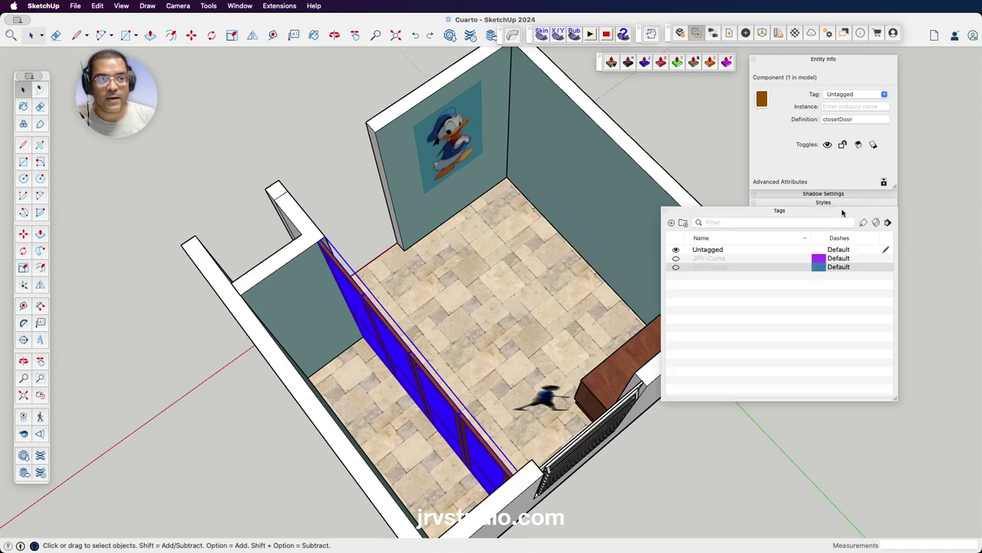
{"action": "left_click", "coordinate": [671, 222]}
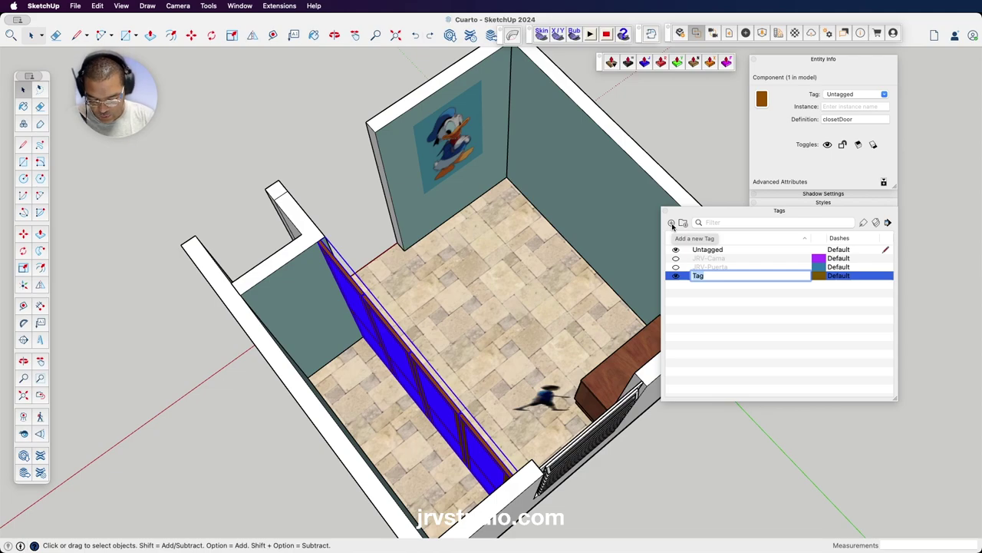
{"action": "type", "text": "JRV-Puertas de Closet"}
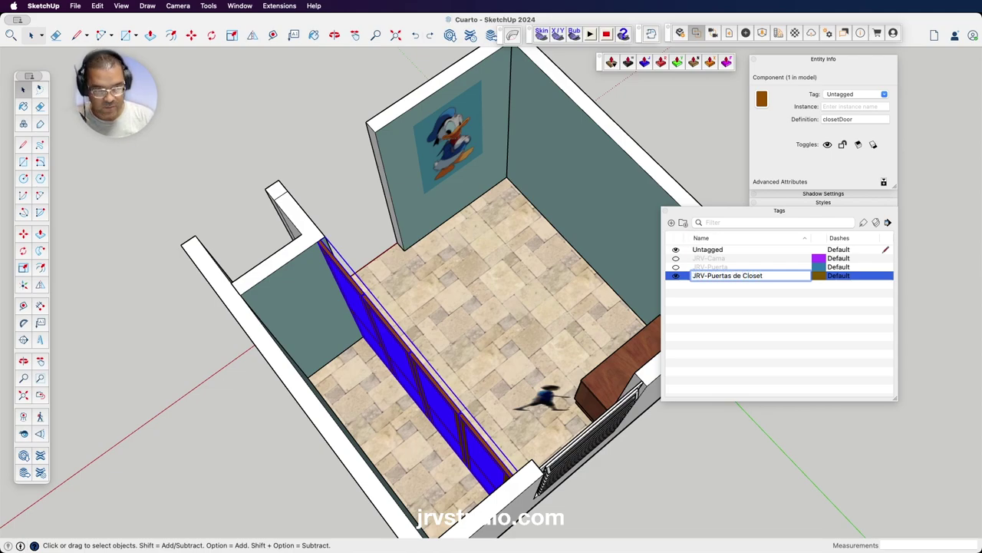
{"action": "key", "text": "Return"}
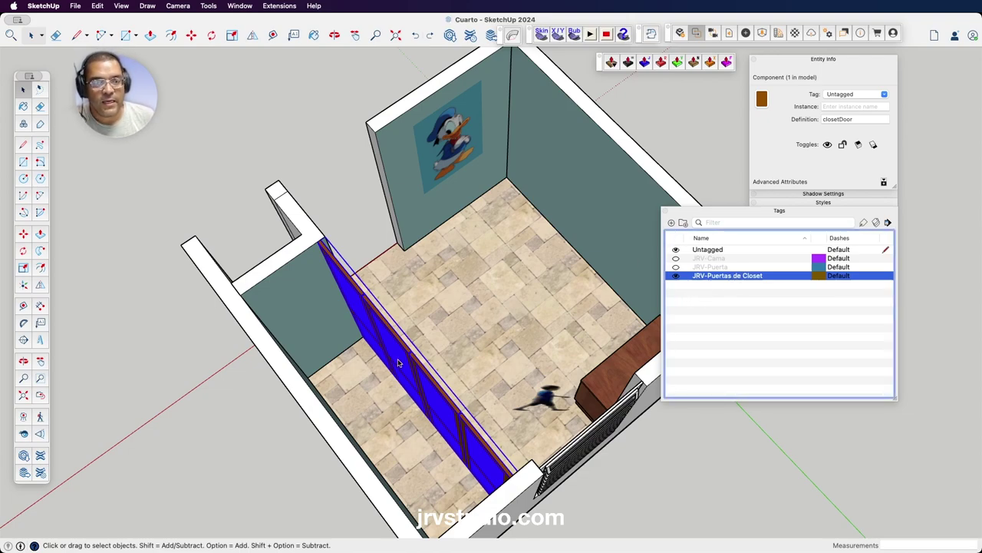
- Put the closet doors on JRV-Puertas de Closet and hide that tag
{"action": "right_click", "coordinate": [348, 280]}
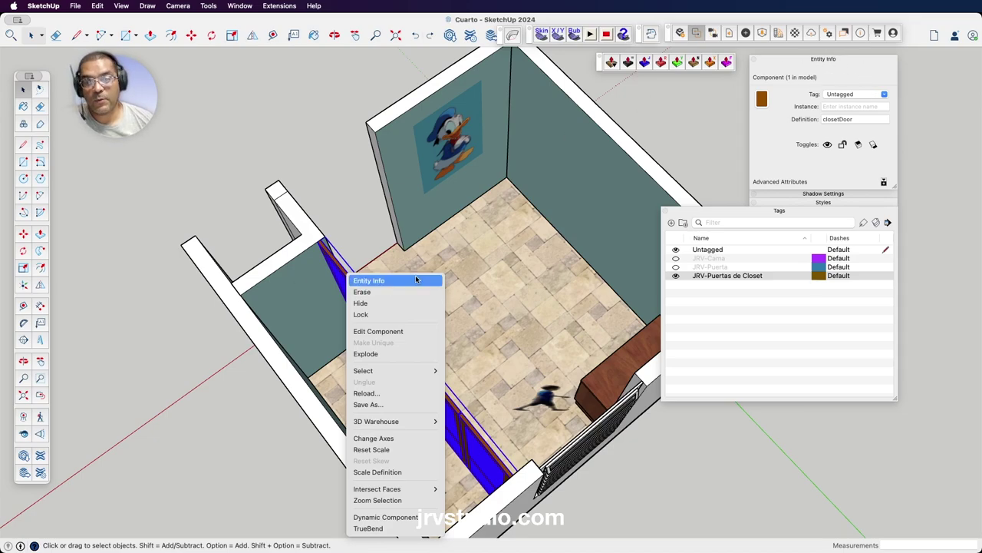
{"action": "left_click", "coordinate": [338, 210]}
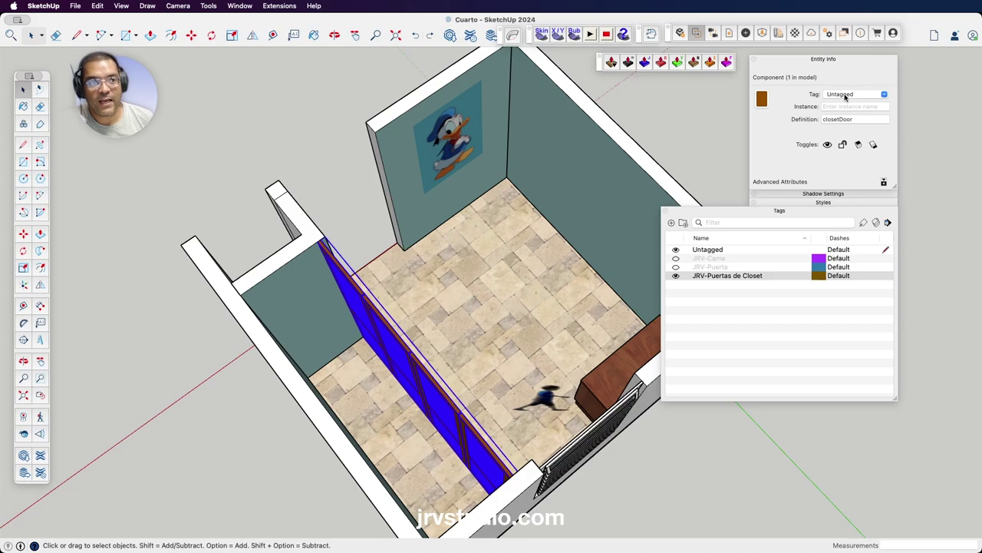
{"action": "left_click", "coordinate": [885, 94]}
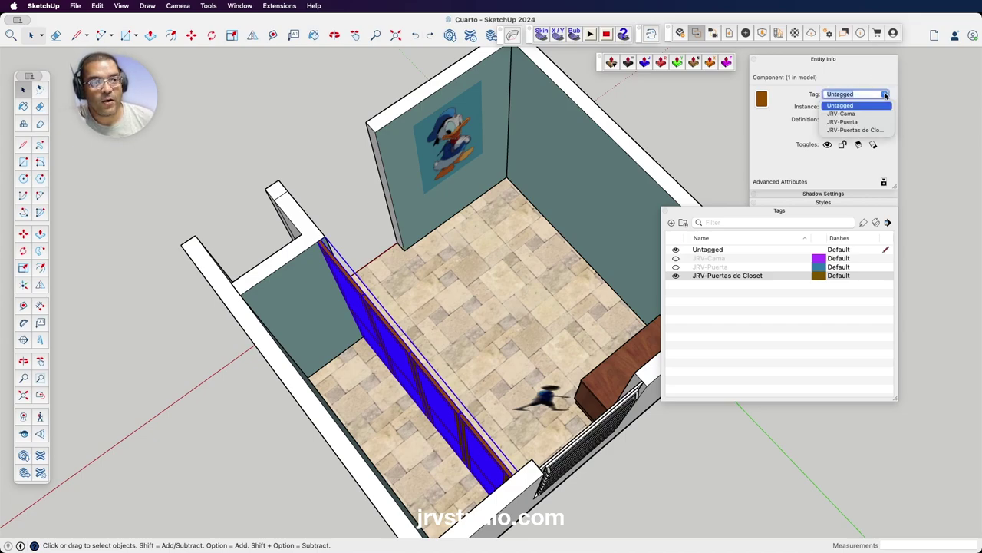
{"action": "left_click", "coordinate": [866, 131]}
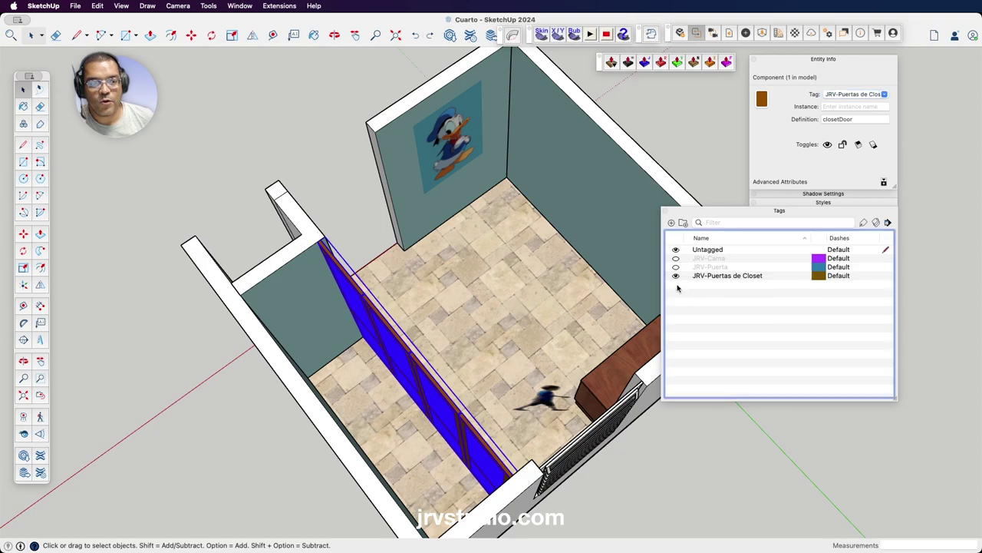
{"action": "left_click", "coordinate": [676, 276]}
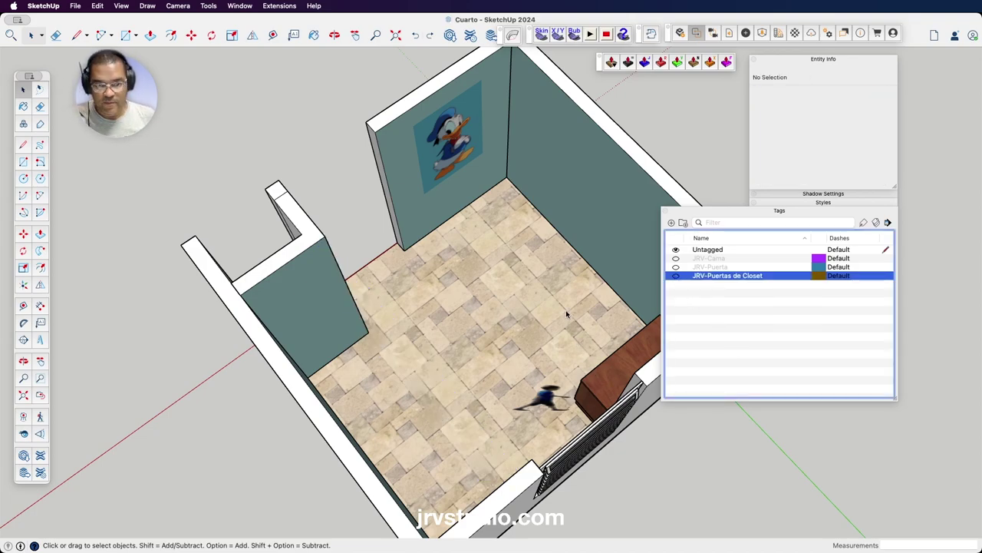
- Make the JRV-Cama tag visible again and rename it to JRV-Muebles
{"action": "mouse_move", "coordinate": [342, 199]}
{"action": "middle_mouse_down"}
{"action": "mouse_move", "coordinate": [566, 254]}
{"action": "mouse_move", "coordinate": [415, 322]}
{"action": "middle_mouse_up"}
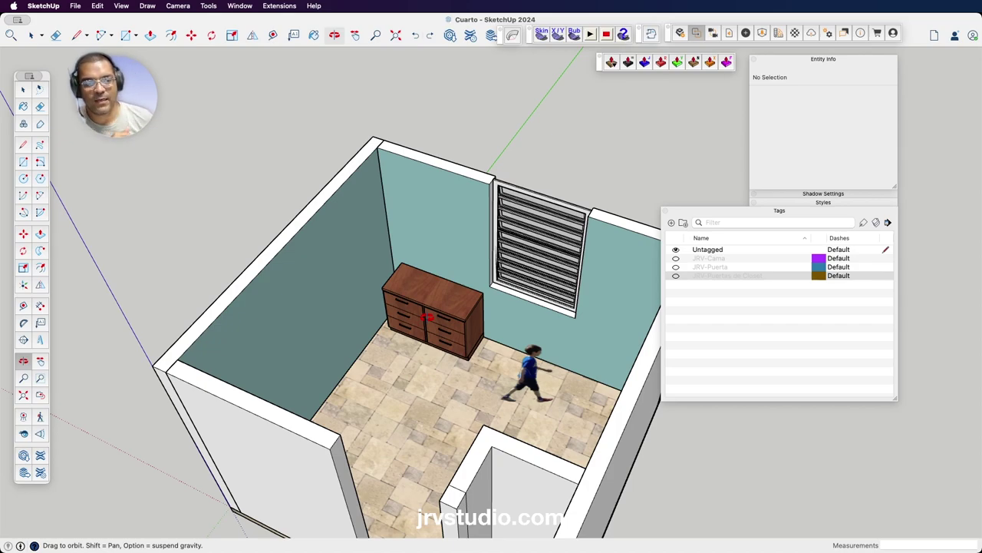
{"action": "left_click", "coordinate": [695, 321]}
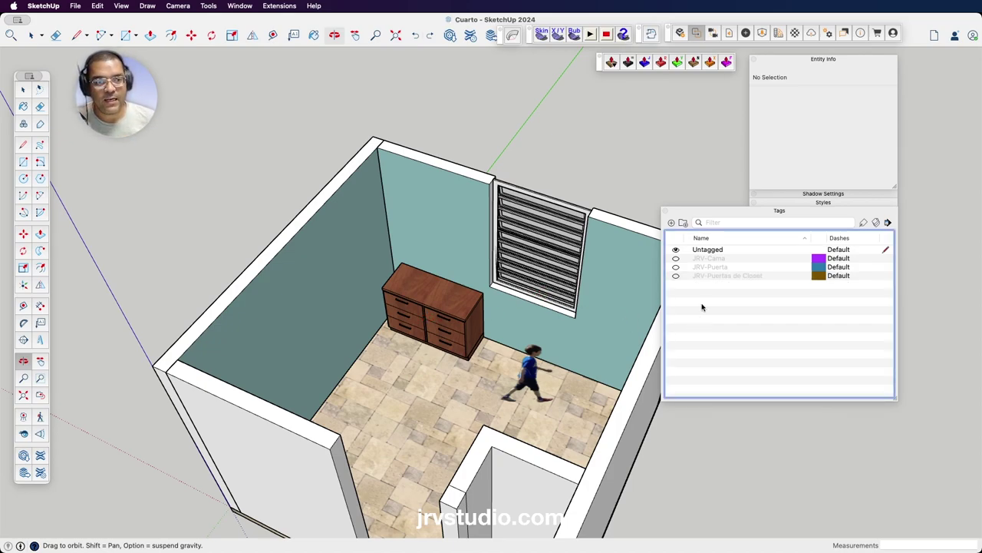
{"action": "left_click", "coordinate": [675, 259]}
{"action": "right_click", "coordinate": [720, 259]}
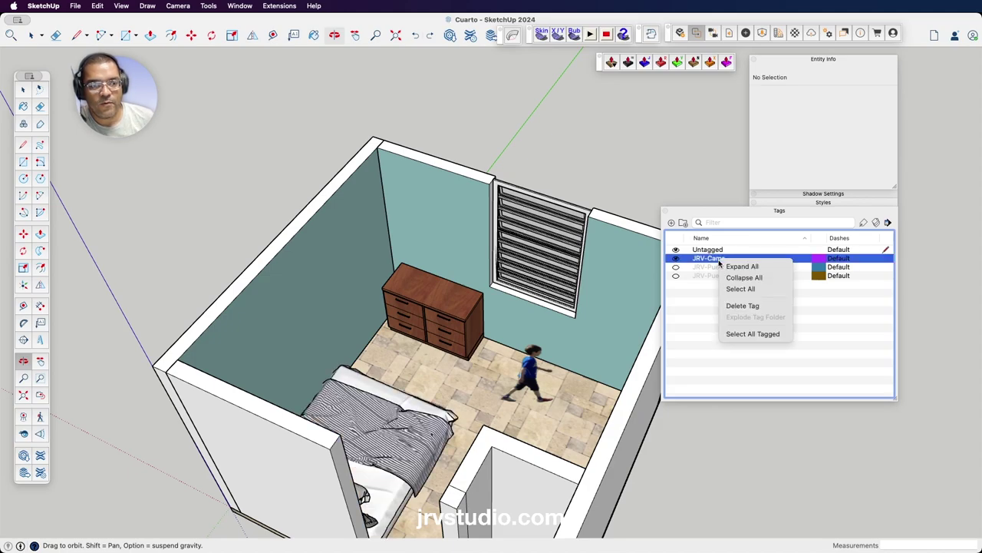
{"action": "left_click", "coordinate": [698, 315]}
{"action": "double_click", "coordinate": [714, 259]}
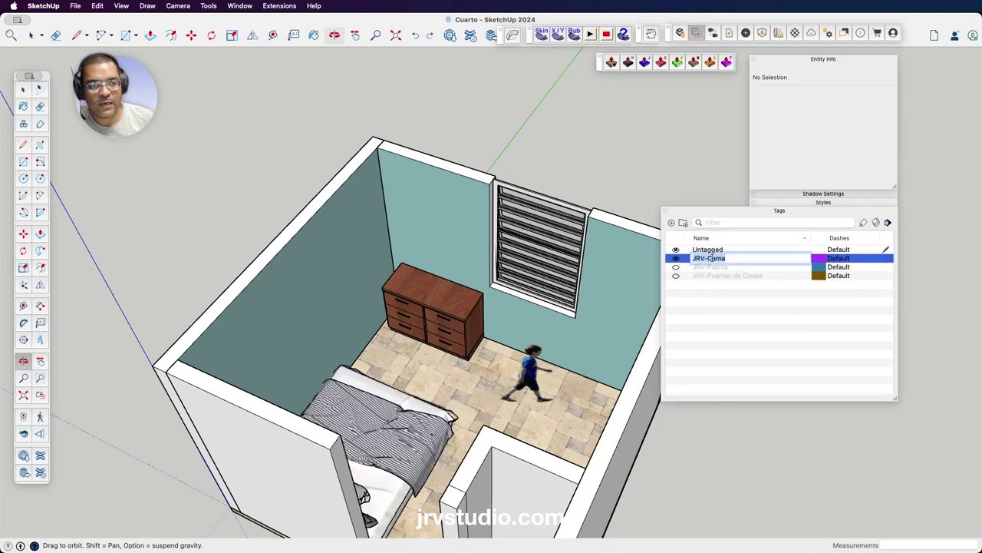
{"action": "key", "text": "BackSpace"}
{"action": "key", "text": "BackSpace"}
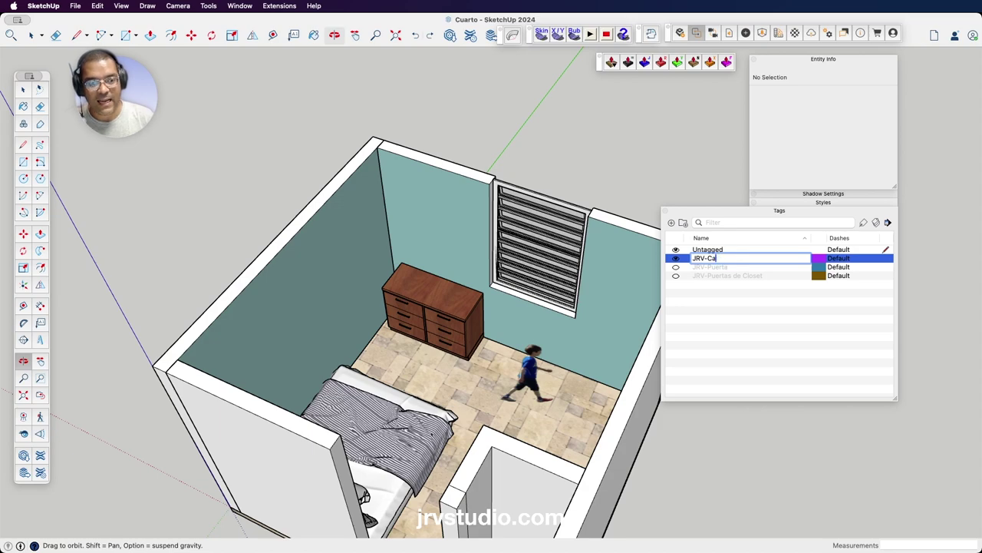
{"action": "key", "text": "BackSpace"}
{"action": "key", "text": "BackSpace"}
{"action": "type", "text": "Muebles"}
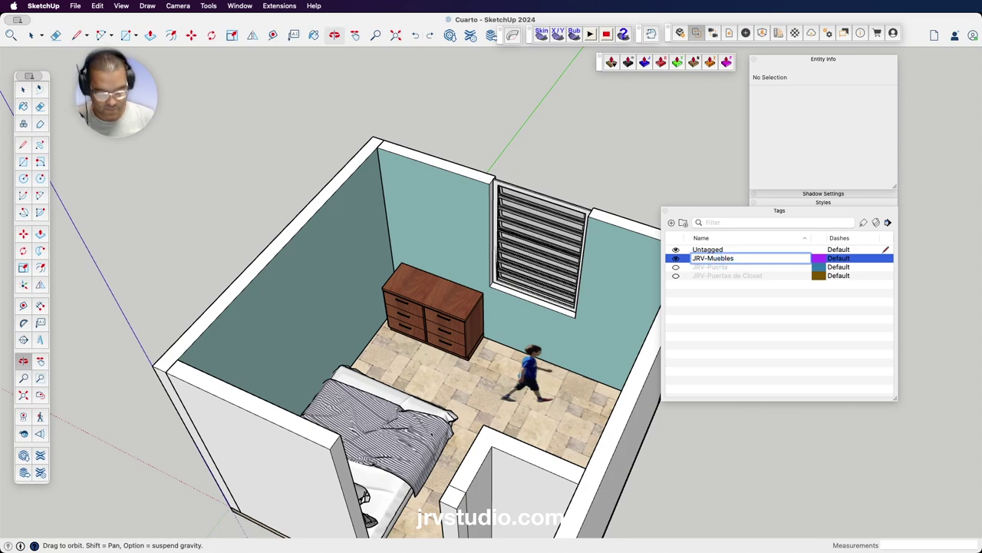
{"action": "key", "text": "Return"}
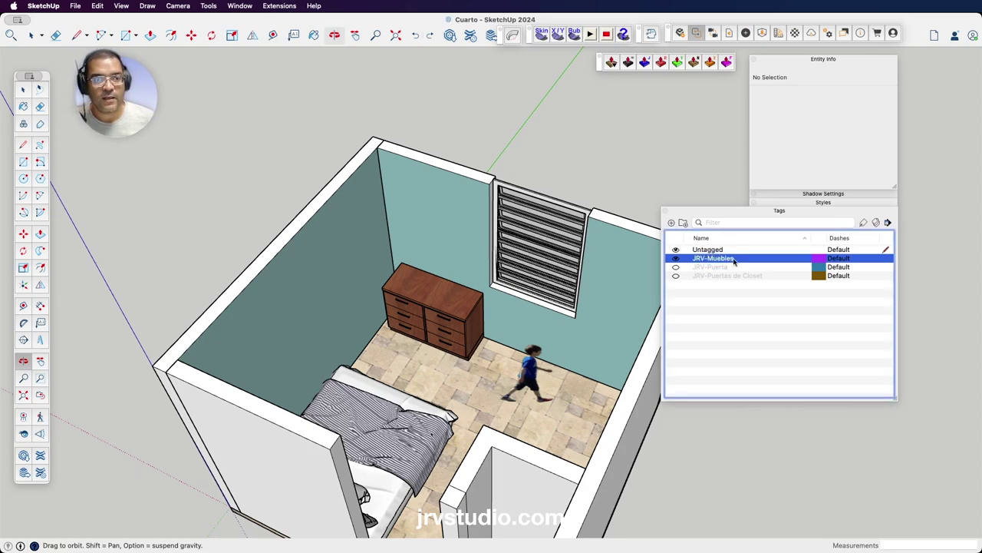
- Select the dresser and assign it to the JRV-Muebles tag in Entity Info
{"action": "left_click", "coordinate": [708, 305]}
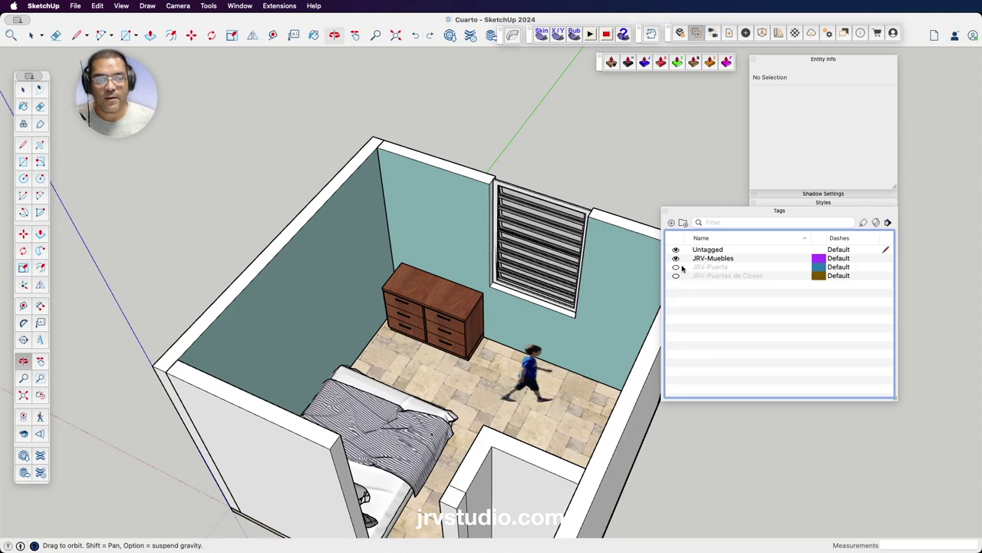
{"action": "left_click", "coordinate": [449, 306]}
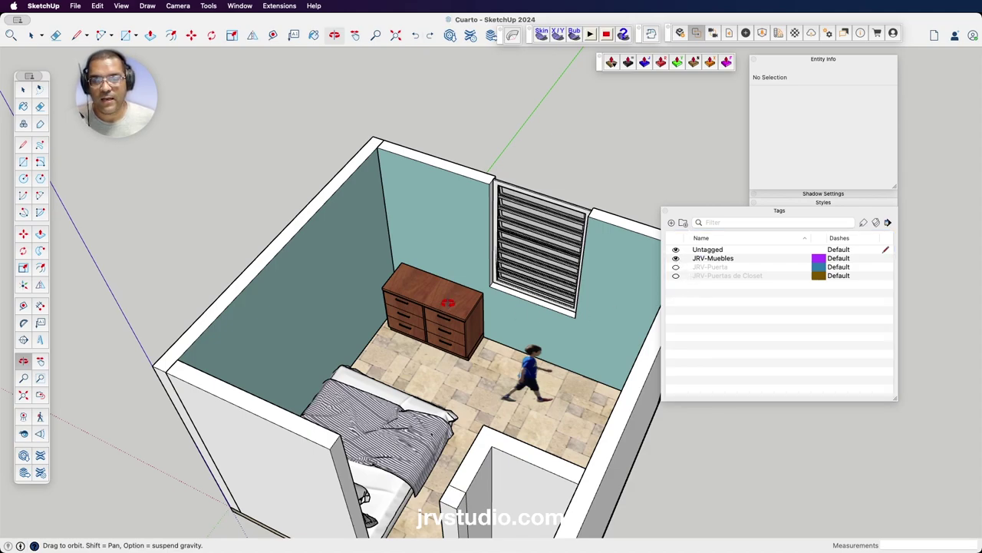
{"action": "key", "text": "space"}
{"action": "left_click", "coordinate": [449, 306]}
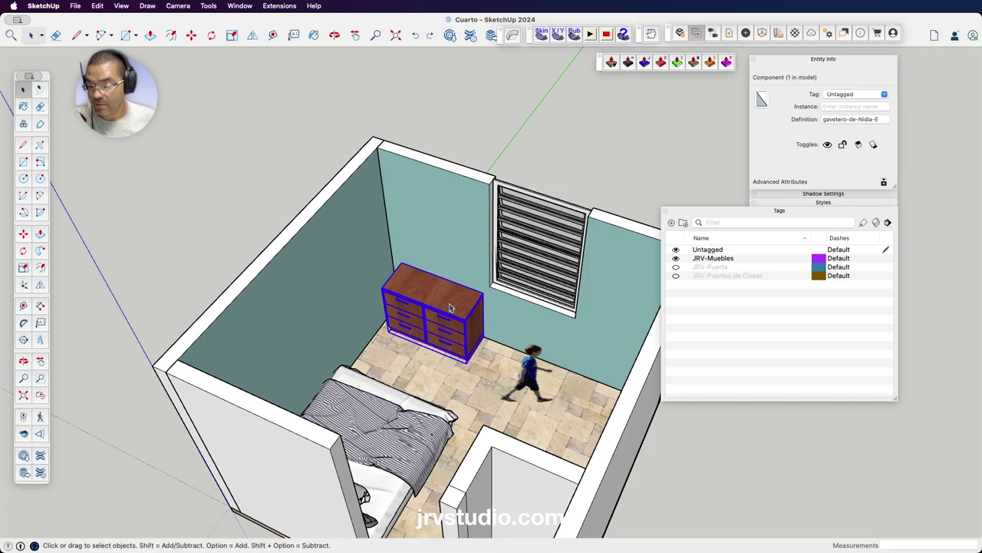
{"action": "right_click", "coordinate": [433, 293]}
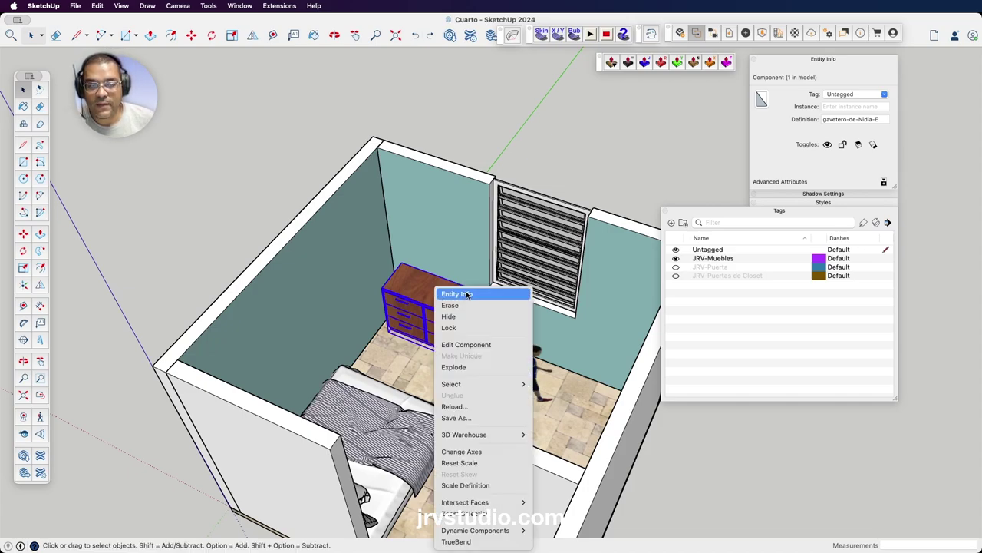
{"action": "left_click", "coordinate": [446, 294]}
{"action": "left_click", "coordinate": [885, 95]}
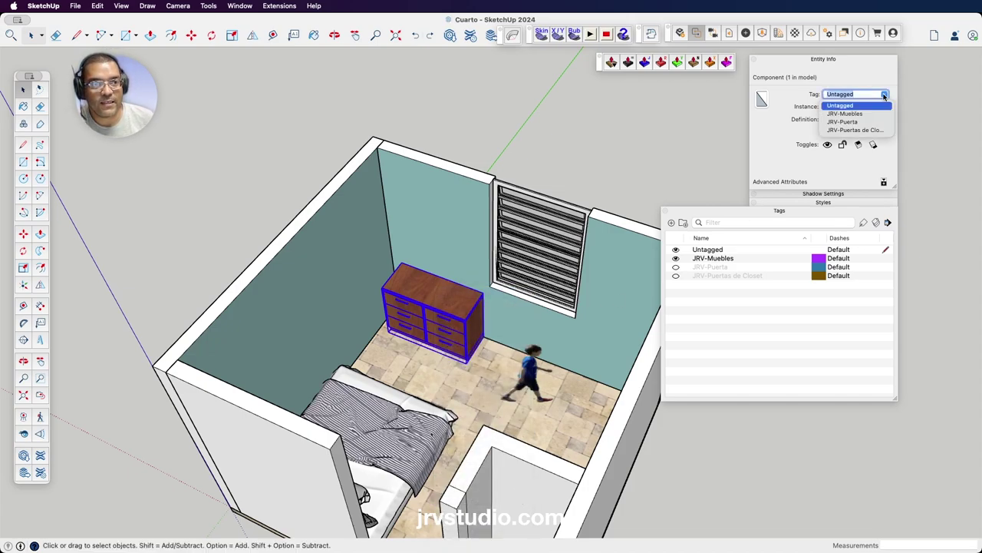
{"action": "left_click", "coordinate": [850, 115]}
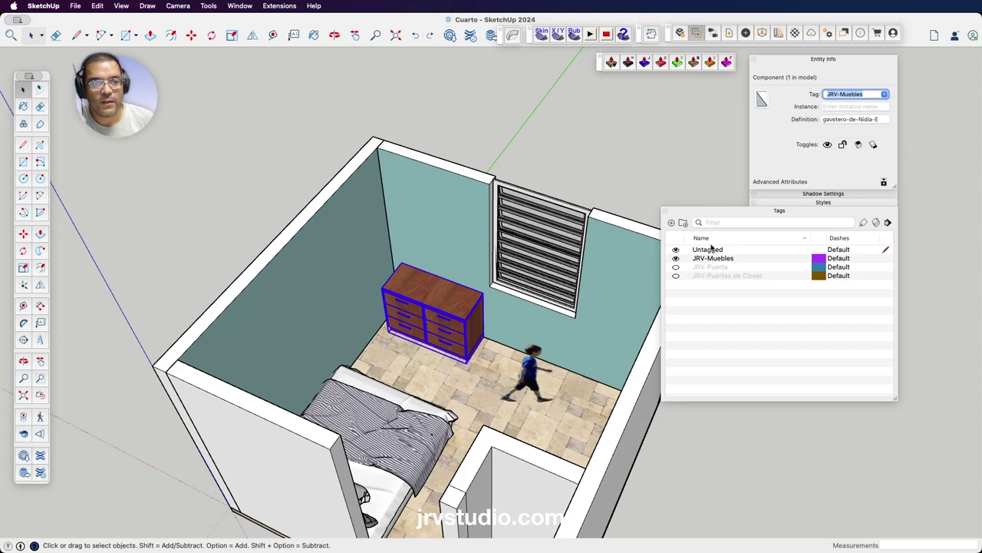
- Hide JRV-Muebles so the bed and dresser vanish, then select the walking person
{"action": "left_click", "coordinate": [697, 294]}
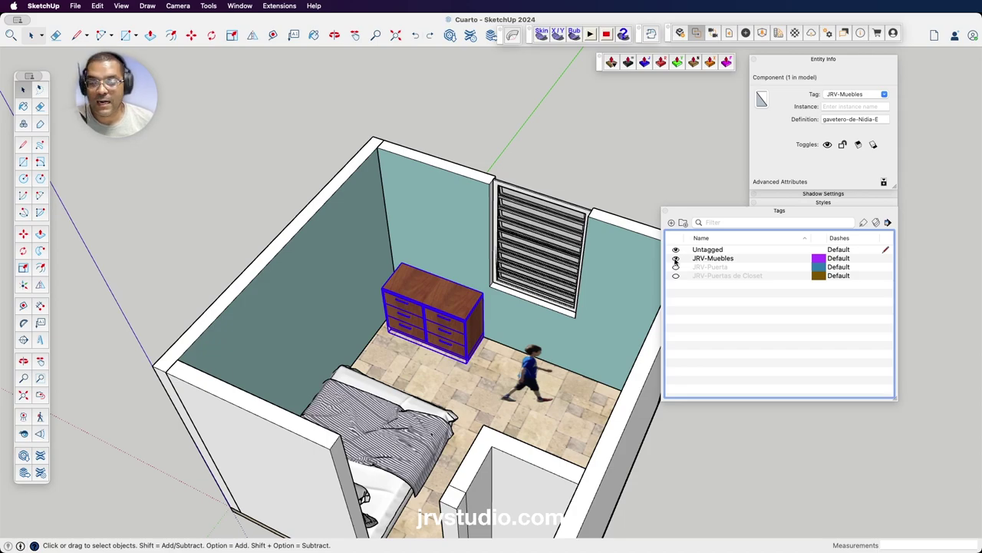
{"action": "left_click", "coordinate": [675, 258]}
{"action": "left_click", "coordinate": [690, 328]}
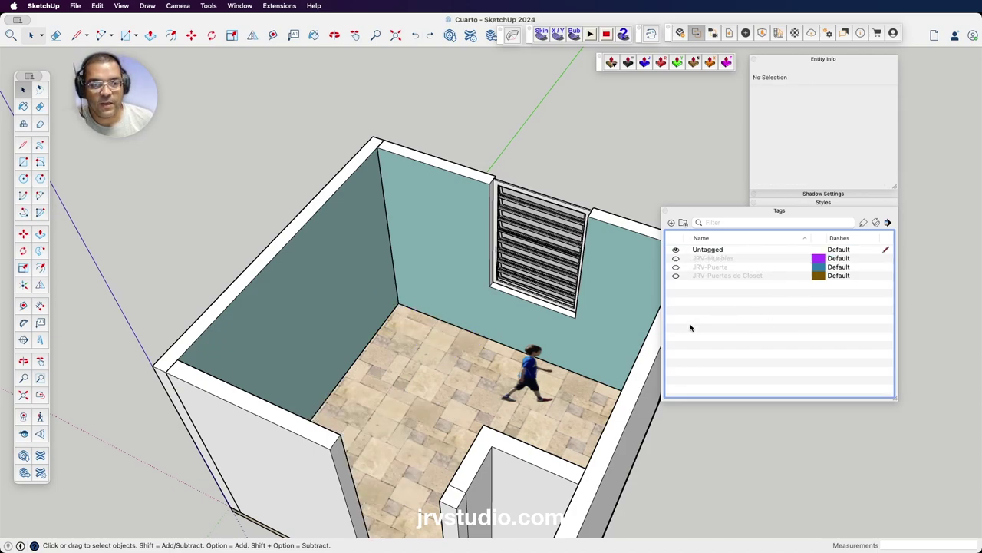
{"action": "left_click", "coordinate": [533, 376]}
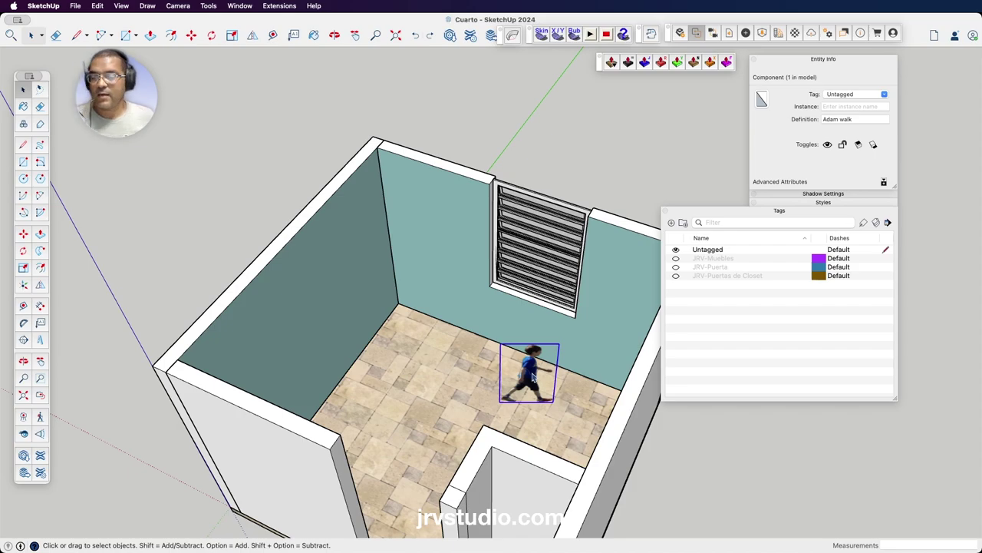
- Add a new tag named JRV-People
{"action": "left_click", "coordinate": [672, 223]}
{"action": "type", "text": "JRV-Peo"}
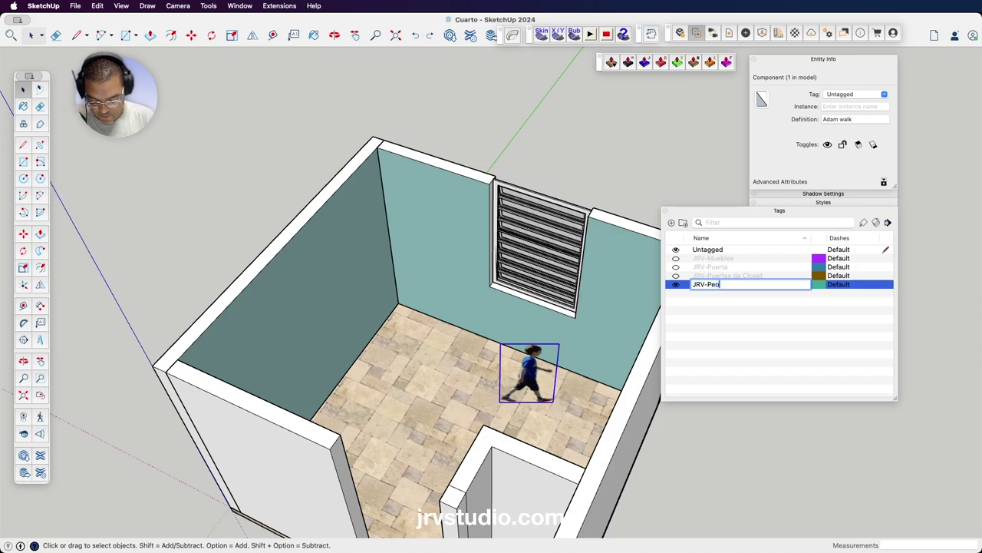
{"action": "type", "text": "ple"}
{"action": "key", "text": "Return"}
{"action": "left_click", "coordinate": [730, 341]}
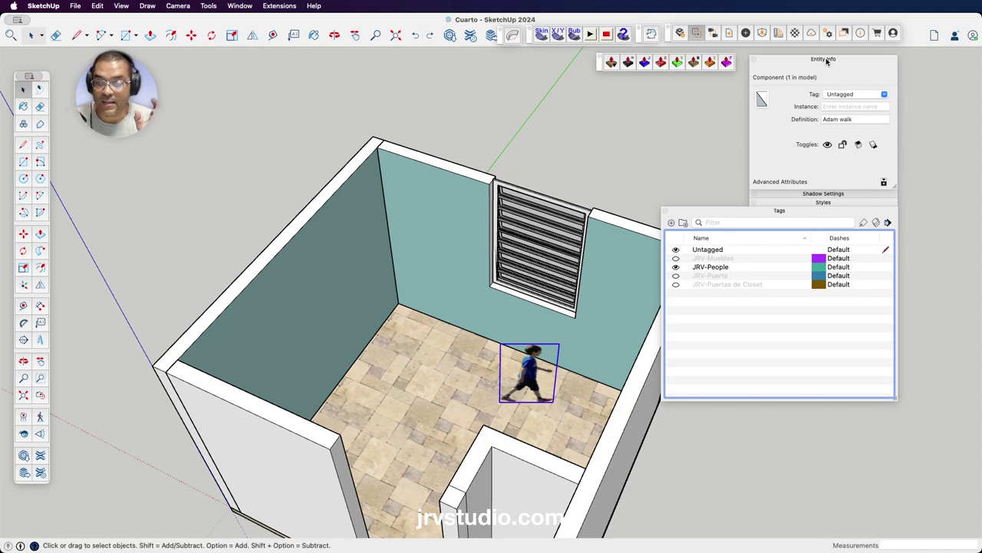
- Assign the walking person to JRV-People and hide that tag
{"action": "left_click", "coordinate": [885, 95]}
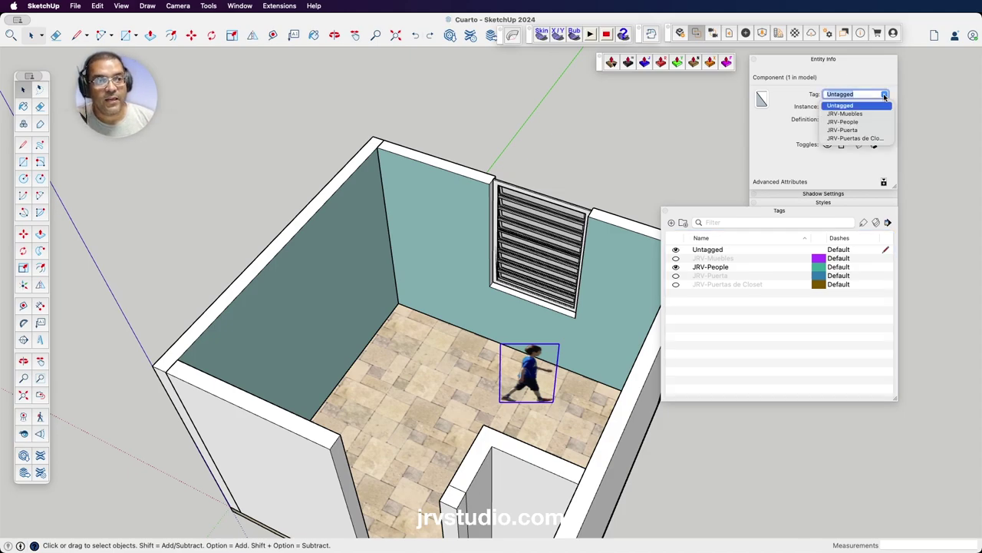
{"action": "left_click", "coordinate": [852, 122]}
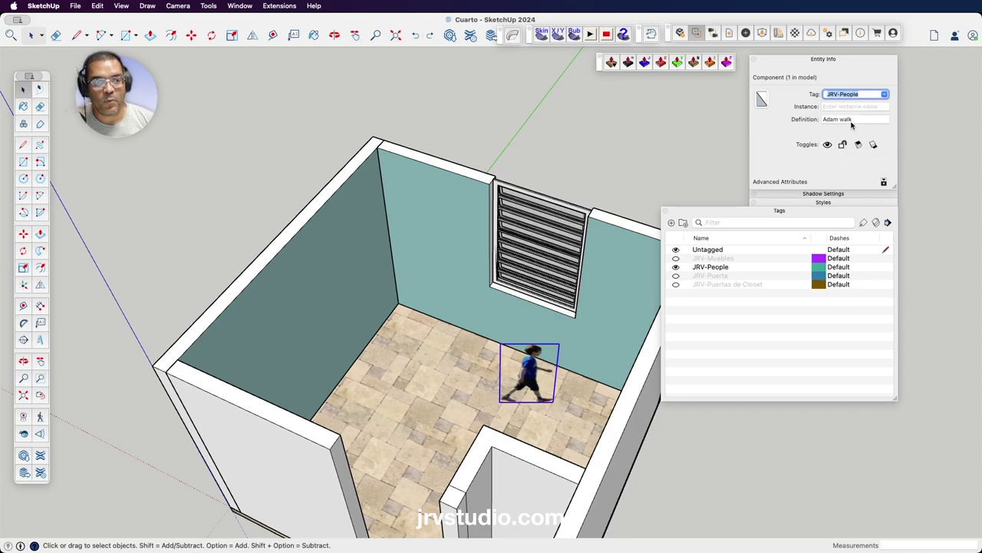
{"action": "left_click", "coordinate": [725, 315]}
{"action": "left_click", "coordinate": [676, 267]}
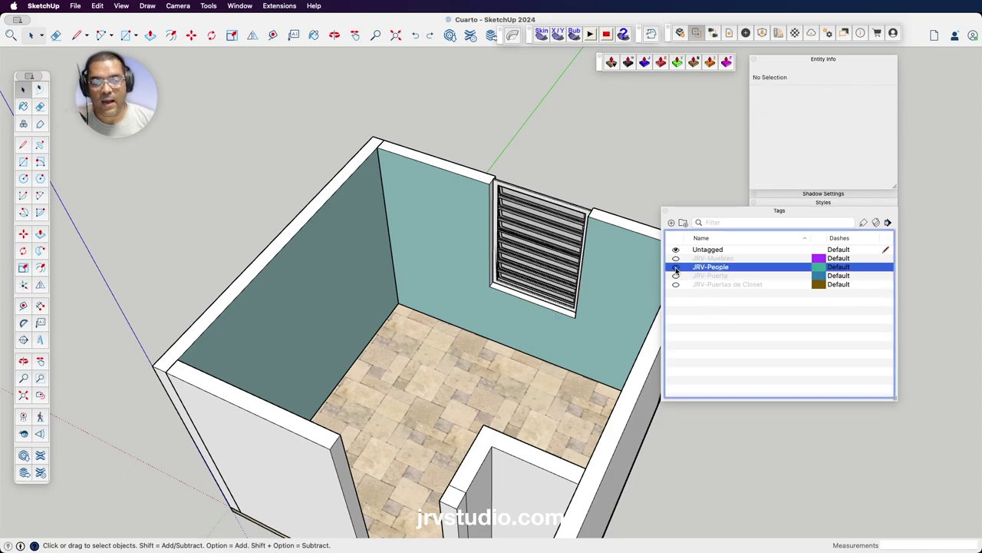
{"action": "left_click", "coordinate": [591, 143]}
- Orbit to face the window wall and add a new tag named JRV-Ventanas
{"action": "key", "text": "o"}
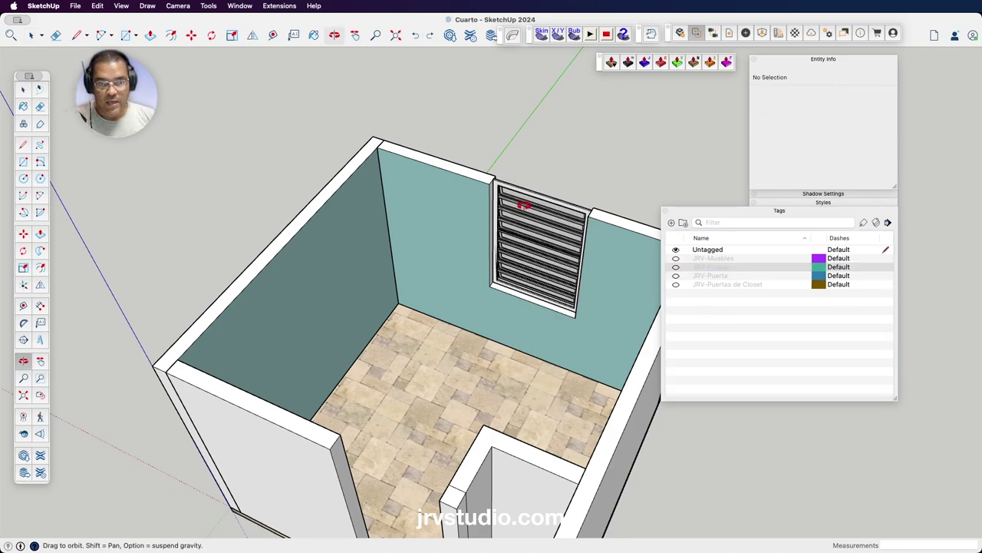
{"action": "mouse_move", "coordinate": [525, 206]}
{"action": "left_mouse_down"}
{"action": "mouse_move", "coordinate": [610, 185]}
{"action": "mouse_move", "coordinate": [609, 254]}
{"action": "mouse_move", "coordinate": [428, 261]}
{"action": "mouse_move", "coordinate": [408, 278]}
{"action": "mouse_move", "coordinate": [522, 284]}
{"action": "left_mouse_up"}
{"action": "left_click", "coordinate": [716, 307]}
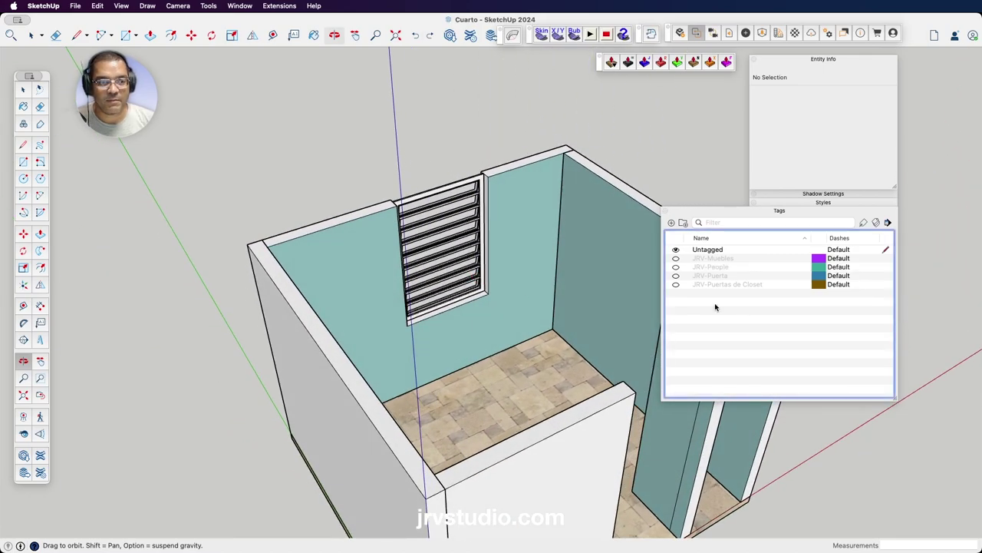
{"action": "left_click", "coordinate": [671, 223]}
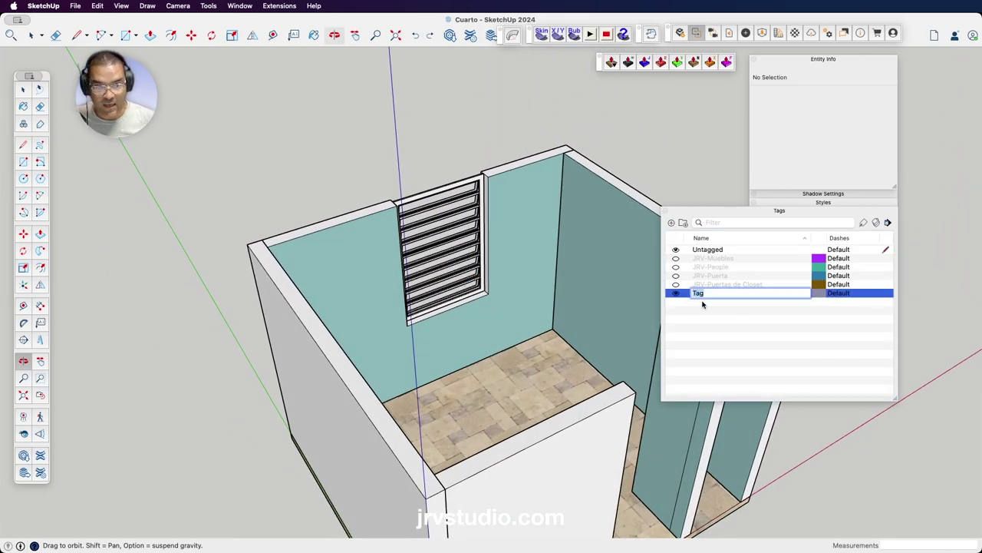
{"action": "type", "text": "J"}
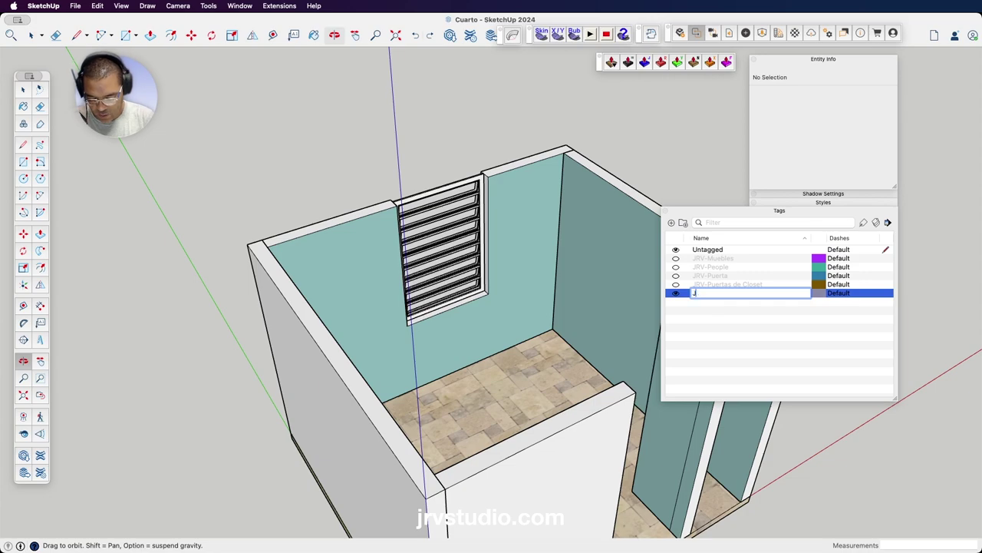
{"action": "type", "text": "RV-"}
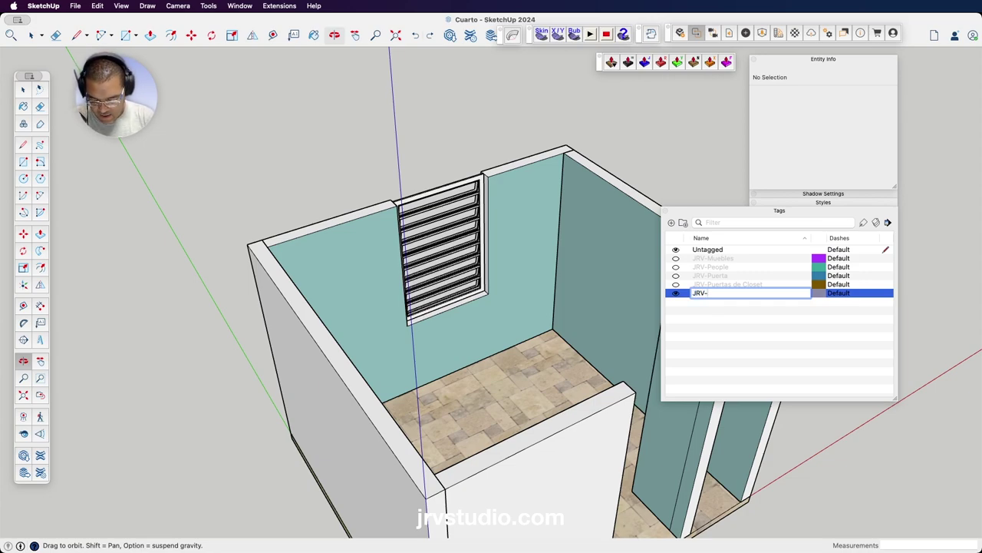
{"action": "type", "text": "Ventanas"}
{"action": "key", "text": "Return"}
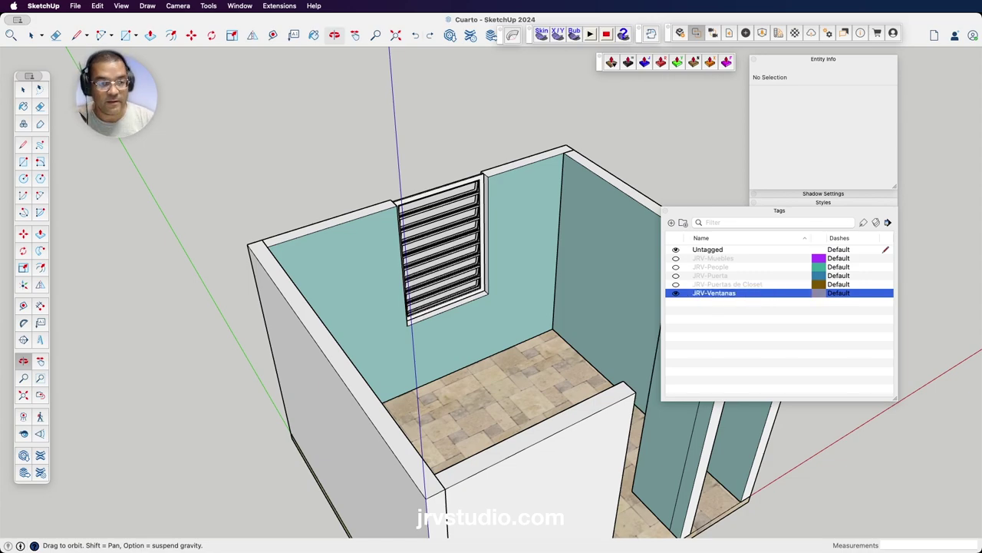
{"action": "left_click", "coordinate": [717, 313]}
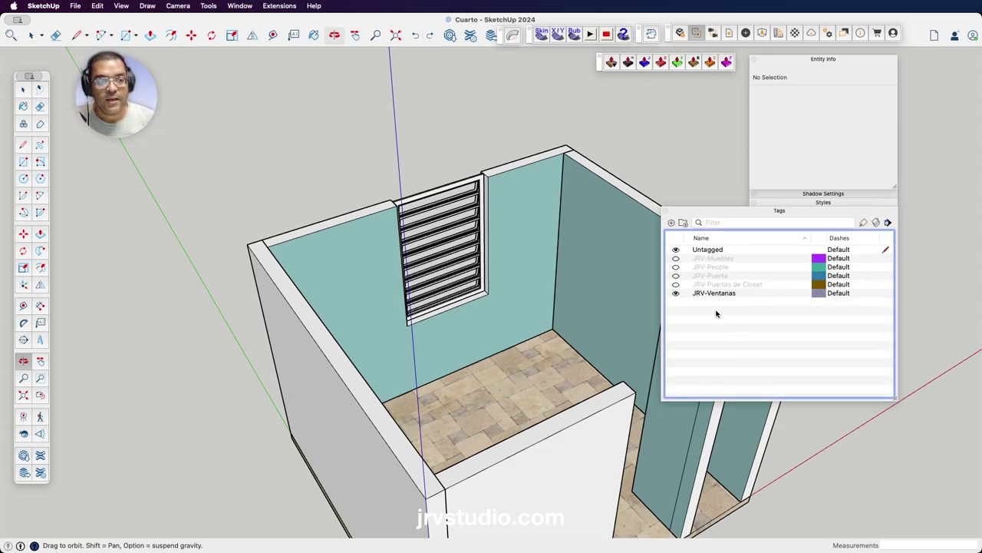
- Assign the window blinds to JRV-Ventanas and hide that tag
{"action": "key", "text": "space"}
{"action": "left_click", "coordinate": [450, 214]}
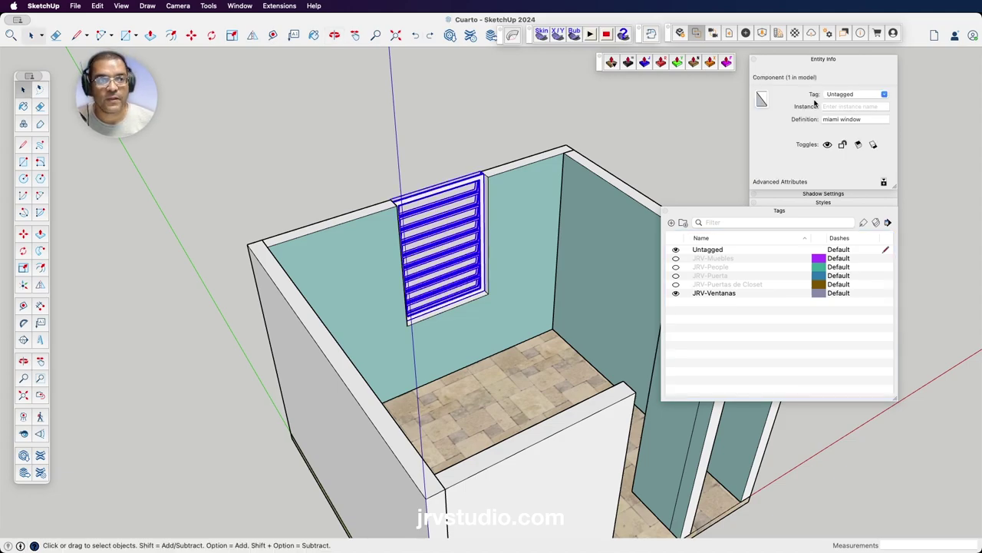
{"action": "left_click", "coordinate": [885, 94]}
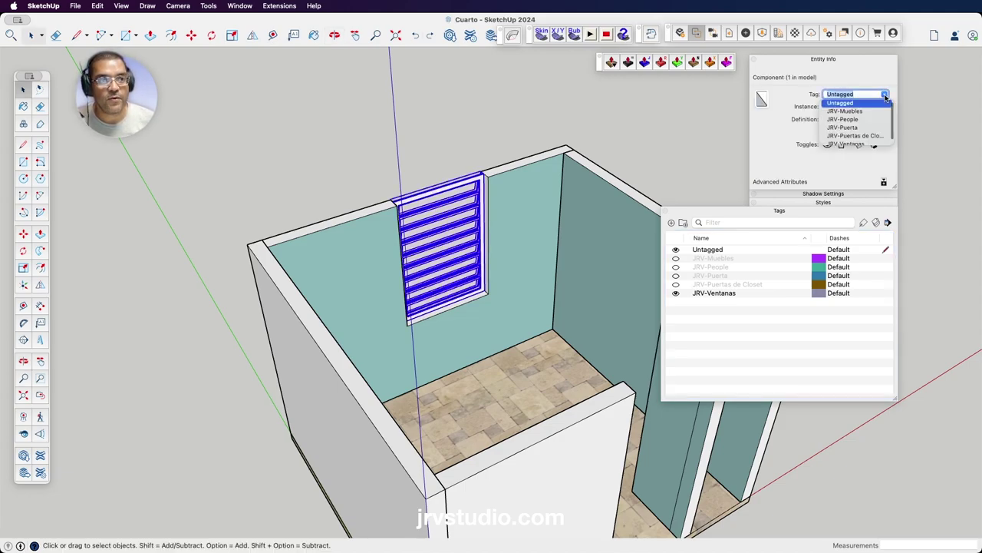
{"action": "scroll", "coordinate": [857, 127], "scroll_direction": "down", "scroll_amount": 2}
{"action": "left_click", "coordinate": [852, 140]}
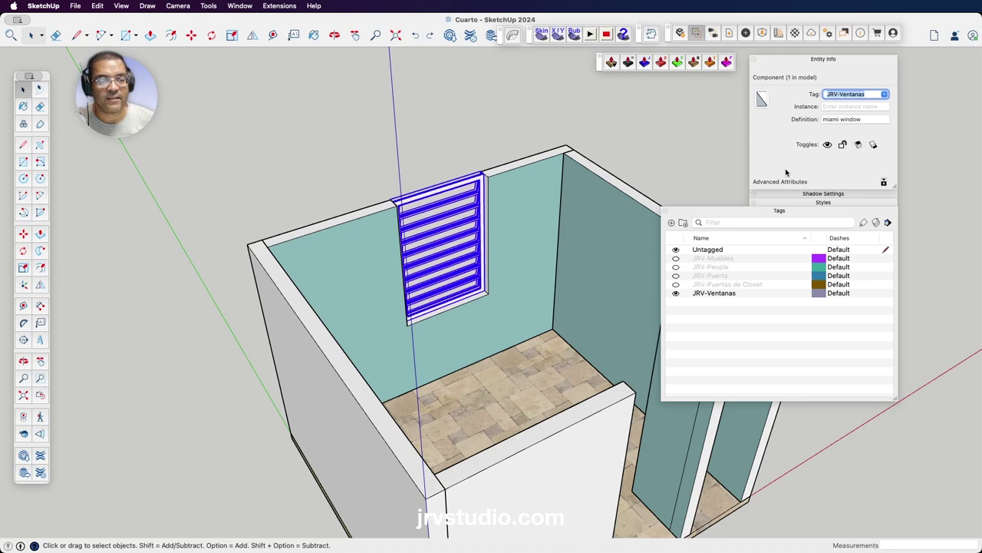
{"action": "left_click", "coordinate": [712, 328]}
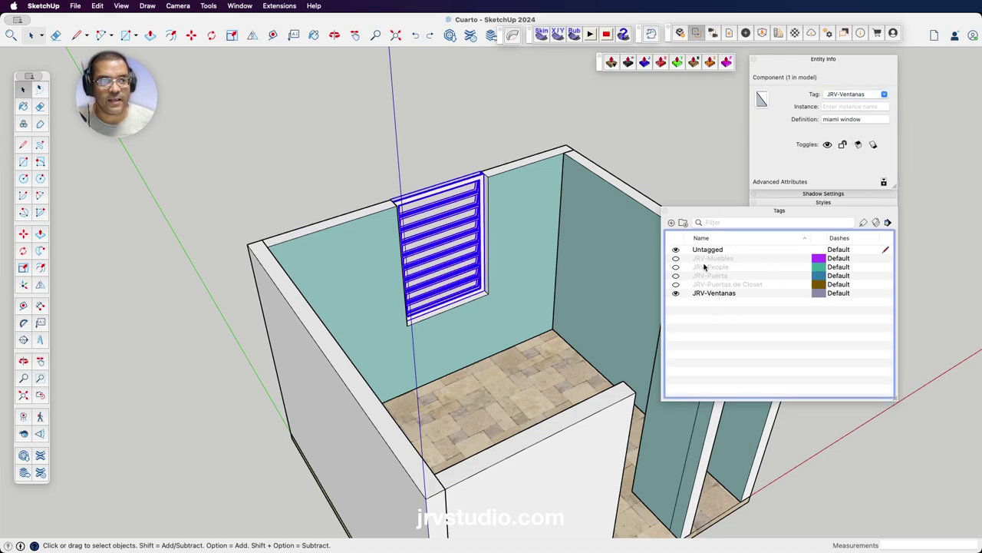
{"action": "left_click", "coordinate": [676, 293]}
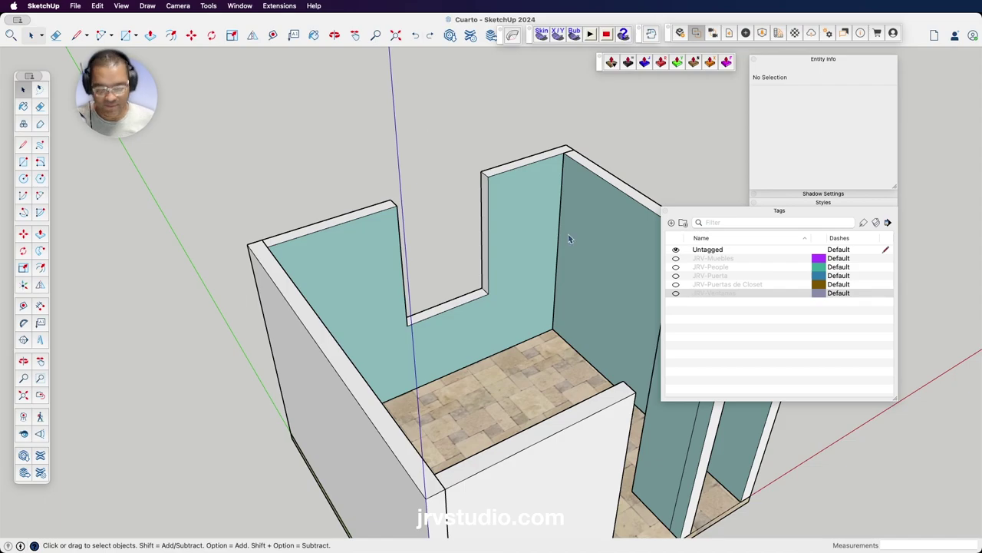
- Orbit to the back wall and assign the Donald Duck poster to JRV-Muebles
{"action": "mouse_move", "coordinate": [569, 238]}
{"action": "middle_mouse_down"}
{"action": "mouse_move", "coordinate": [560, 220]}
{"action": "mouse_move", "coordinate": [557, 264]}
{"action": "mouse_move", "coordinate": [357, 246]}
{"action": "mouse_move", "coordinate": [303, 254]}
{"action": "mouse_move", "coordinate": [494, 254]}
{"action": "mouse_move", "coordinate": [652, 290]}
{"action": "middle_mouse_up"}
{"action": "left_click_drag", "start_coordinate": [652, 290], "coordinate": [494, 353]}
{"action": "key", "text": "space"}
{"action": "left_click", "coordinate": [451, 230]}
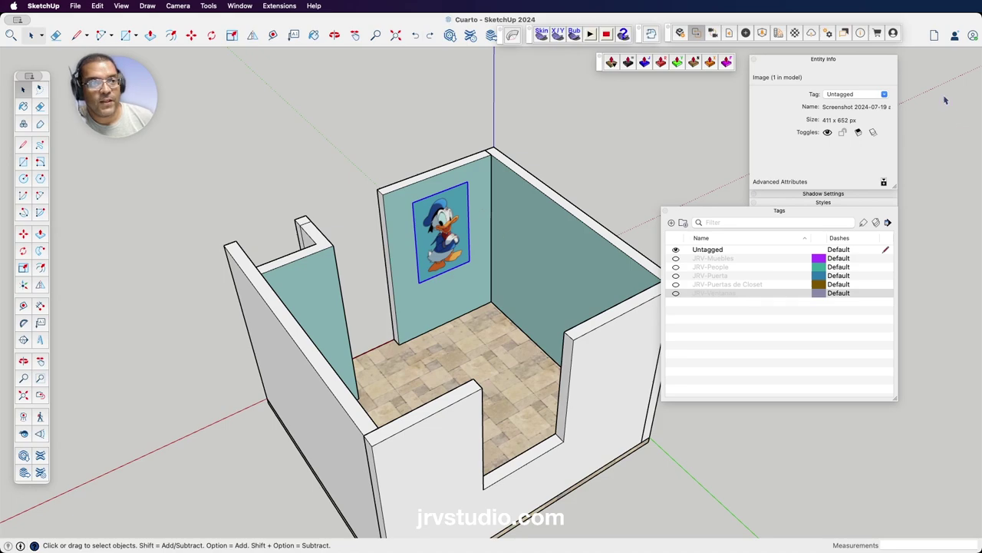
{"action": "left_click", "coordinate": [884, 94]}
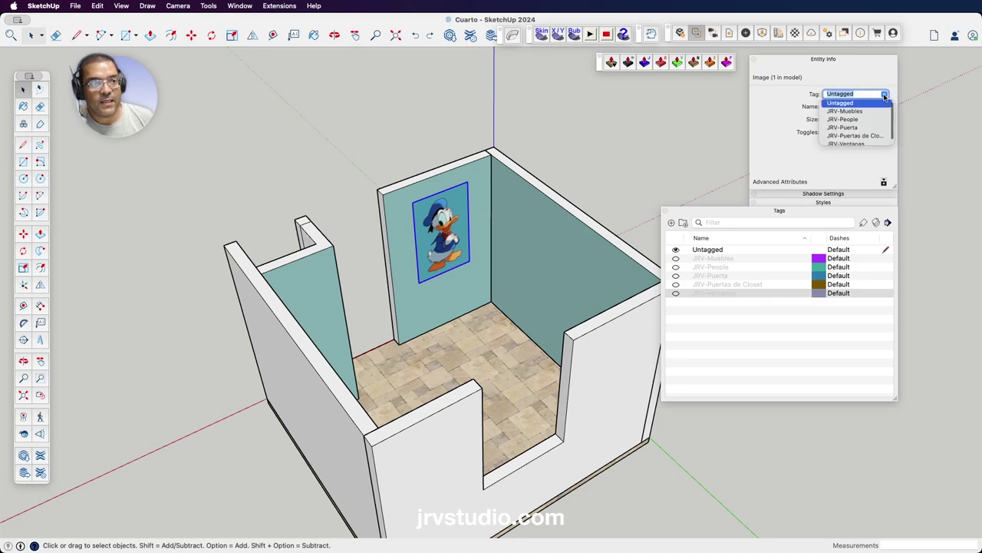
{"action": "left_click", "coordinate": [848, 112]}
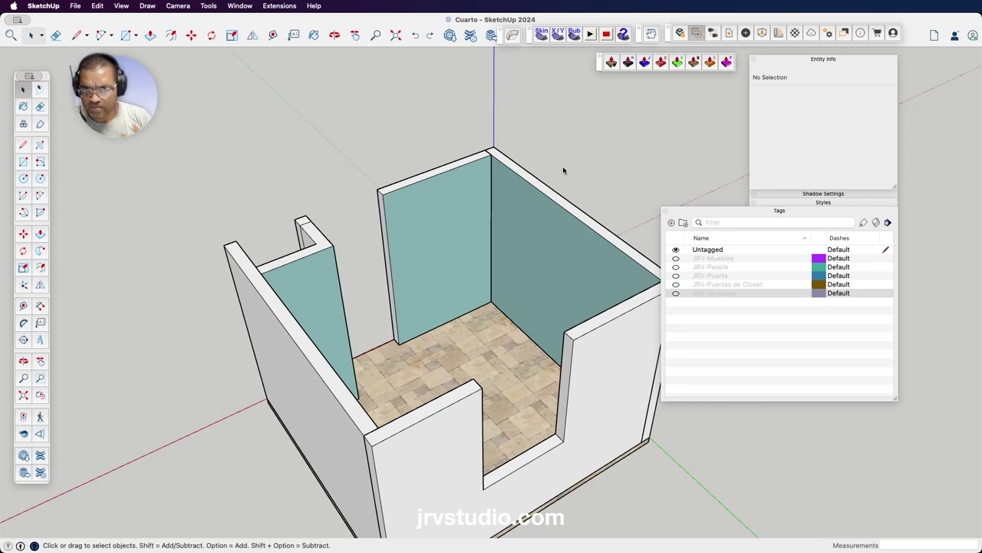
- Select the back wall and add a new tag named JRV-Paredes
{"action": "left_click", "coordinate": [453, 212]}
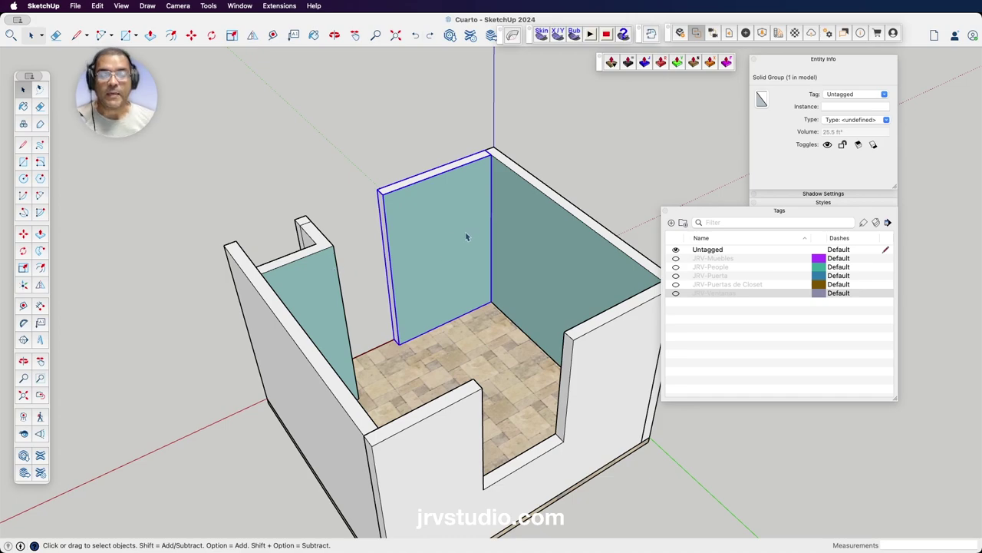
{"action": "left_click", "coordinate": [734, 340]}
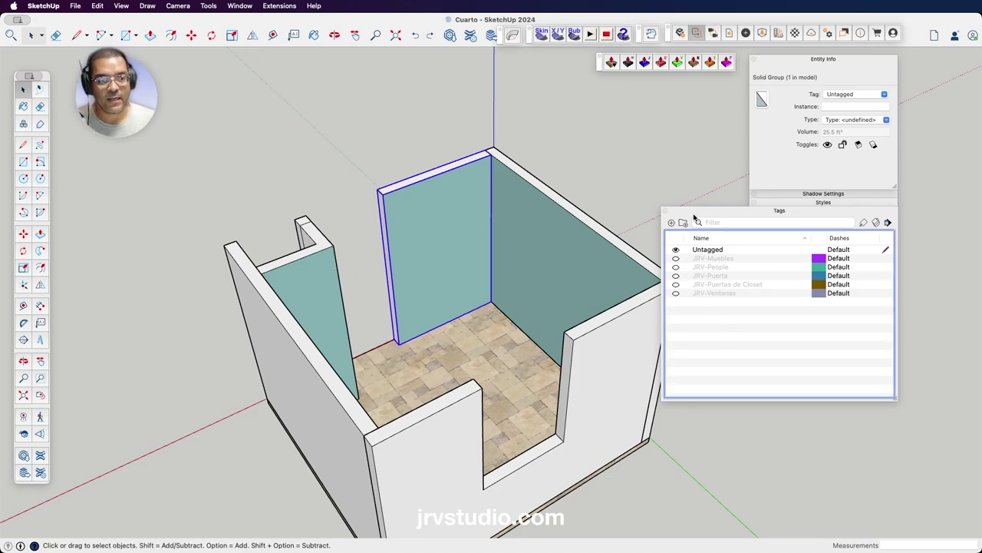
{"action": "left_click", "coordinate": [672, 223]}
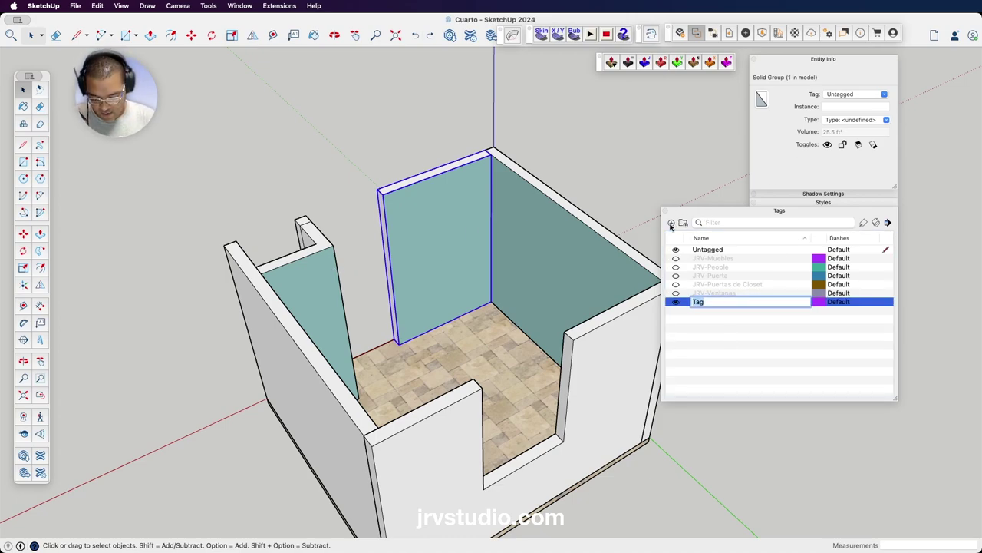
{"action": "type", "text": "JRV-Par"}
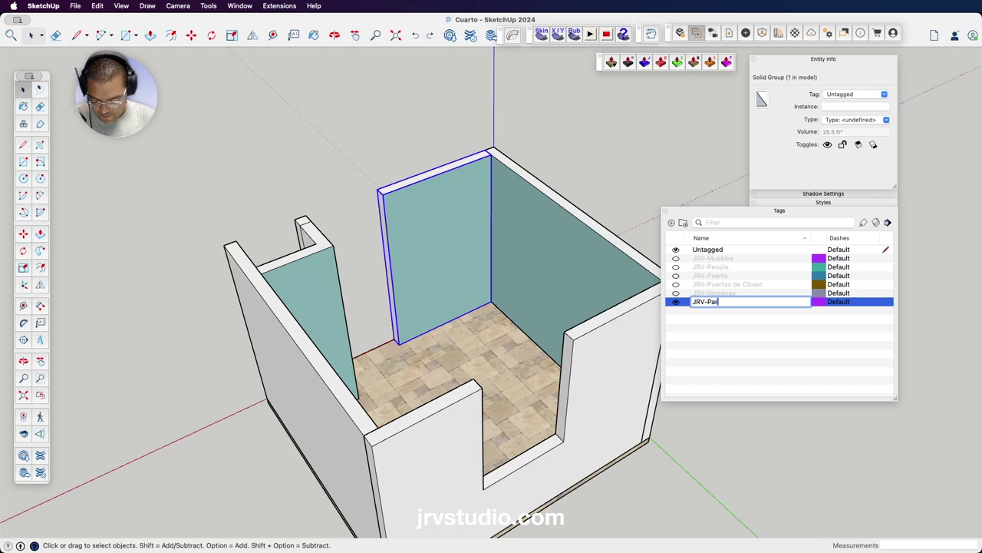
{"action": "type", "text": "edes"}
{"action": "key", "text": "Return"}
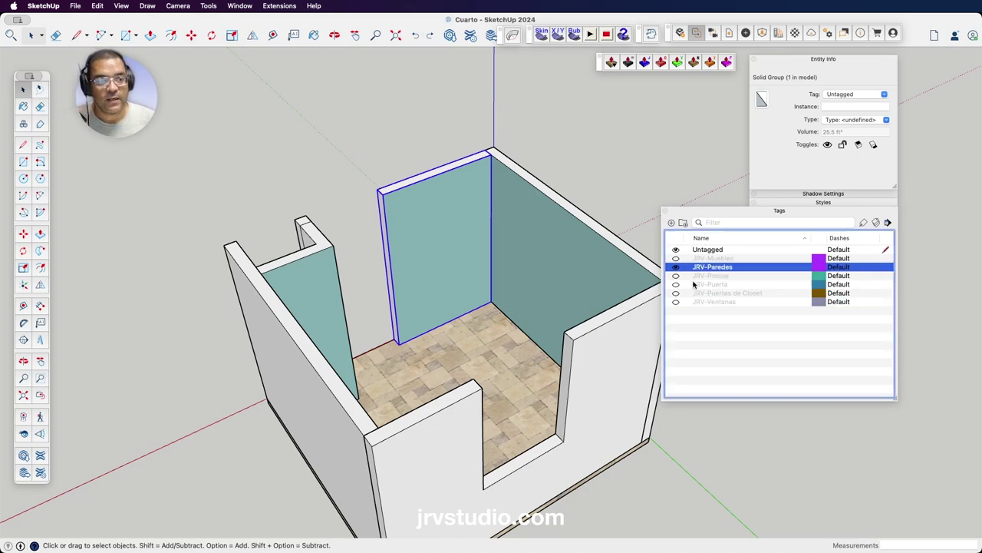
{"action": "left_click", "coordinate": [729, 331]}
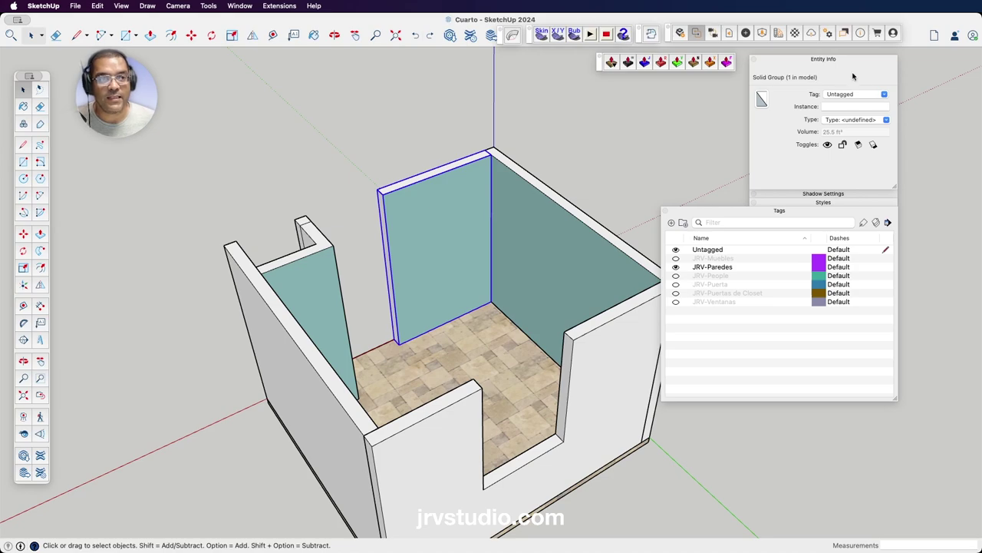
- Assign the back wall to JRV-Paredes and hide that tag
{"action": "left_click", "coordinate": [887, 95]}
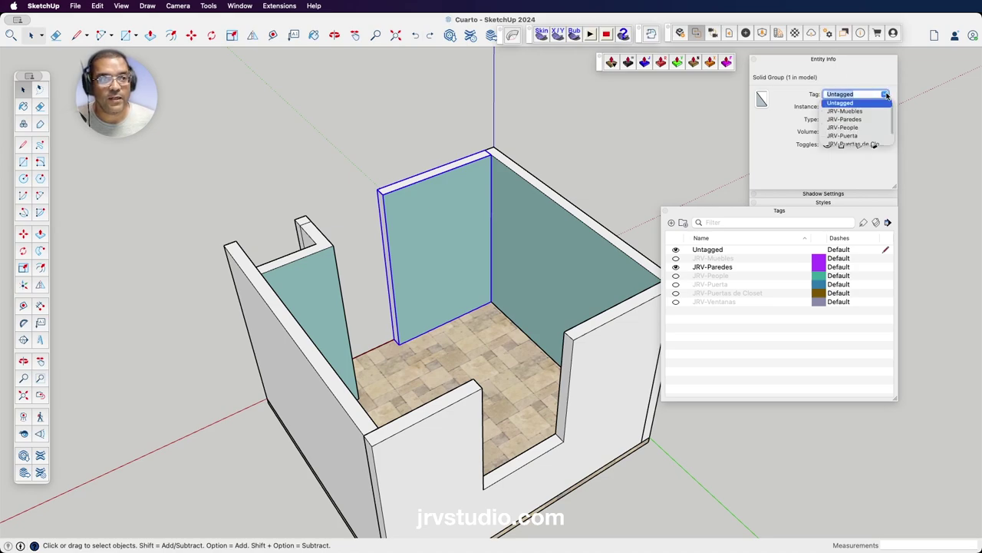
{"action": "left_click", "coordinate": [844, 120]}
{"action": "left_click", "coordinate": [743, 343]}
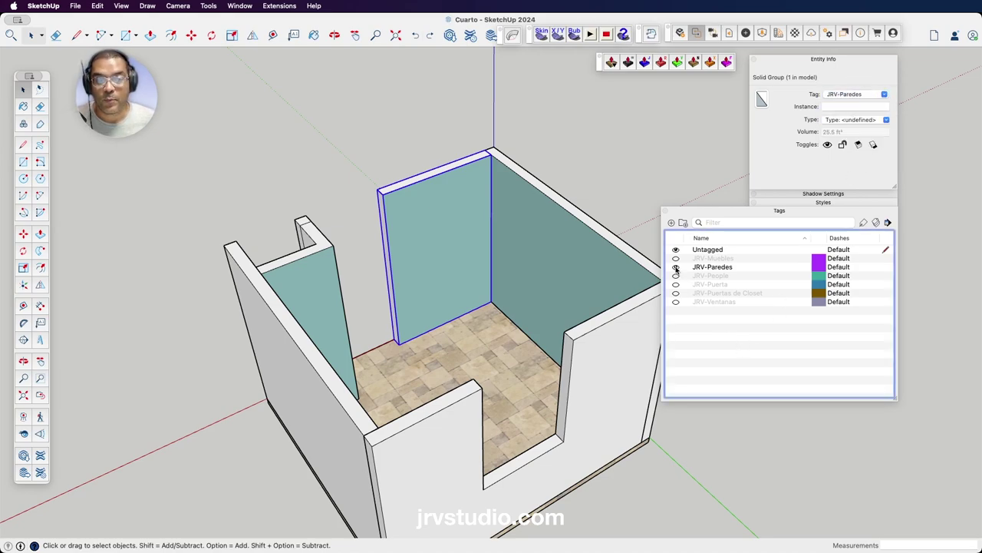
{"action": "left_click", "coordinate": [675, 266]}
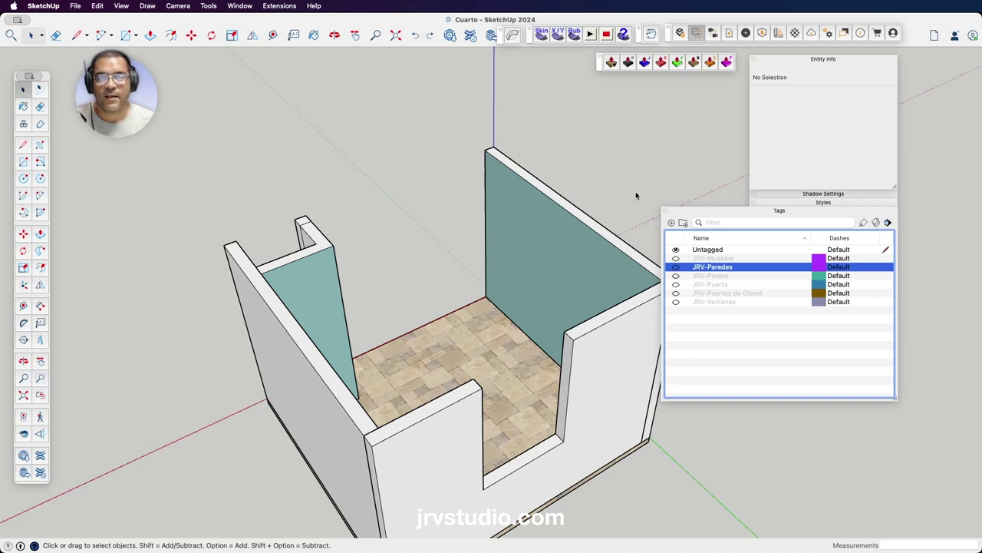
- Select the front, left and L-shaped walls and assign them to JRV-Paredes
{"action": "left_click", "coordinate": [519, 189]}
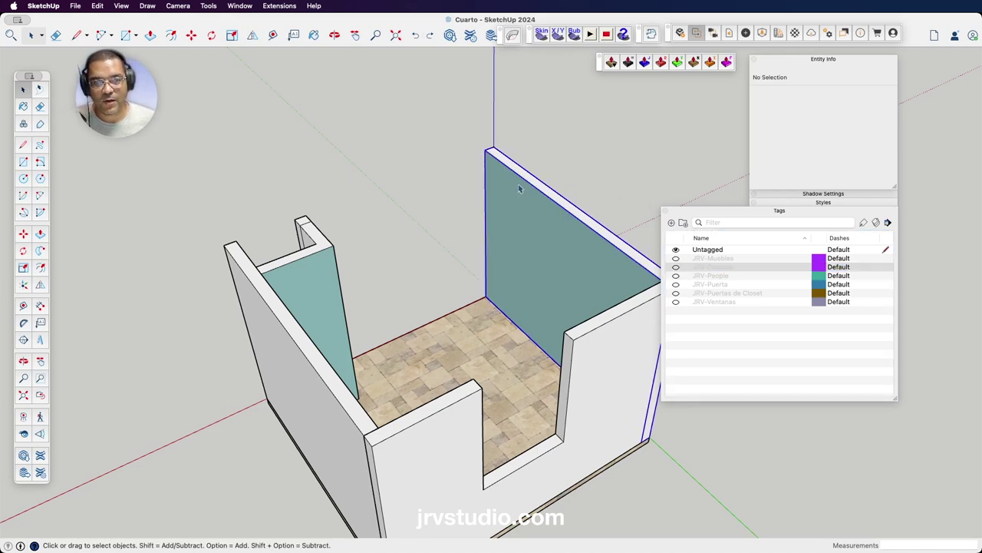
{"action": "left_click", "coordinate": [631, 343], "text": "shift"}
{"action": "left_click", "coordinate": [306, 393], "text": "shift"}
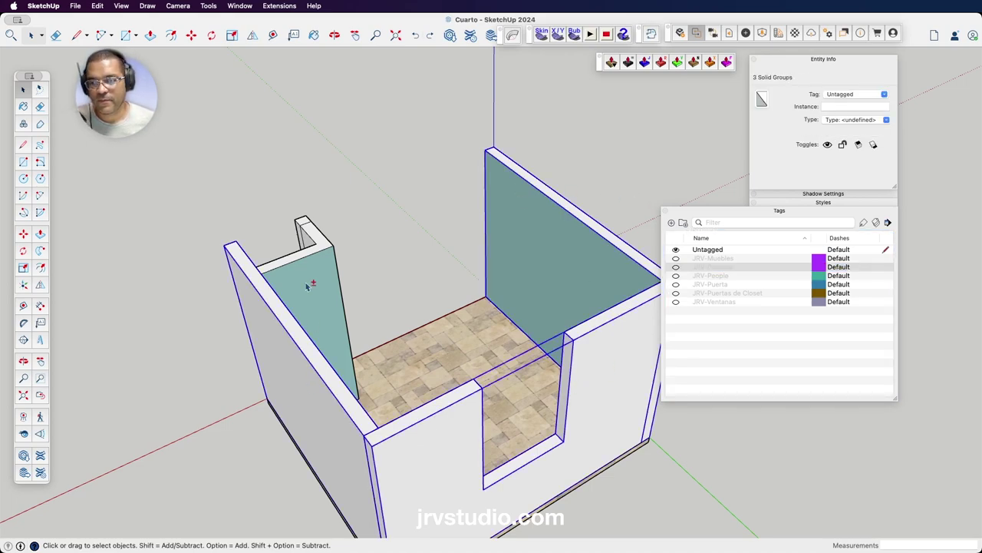
{"action": "left_click", "coordinate": [310, 282], "text": "shift"}
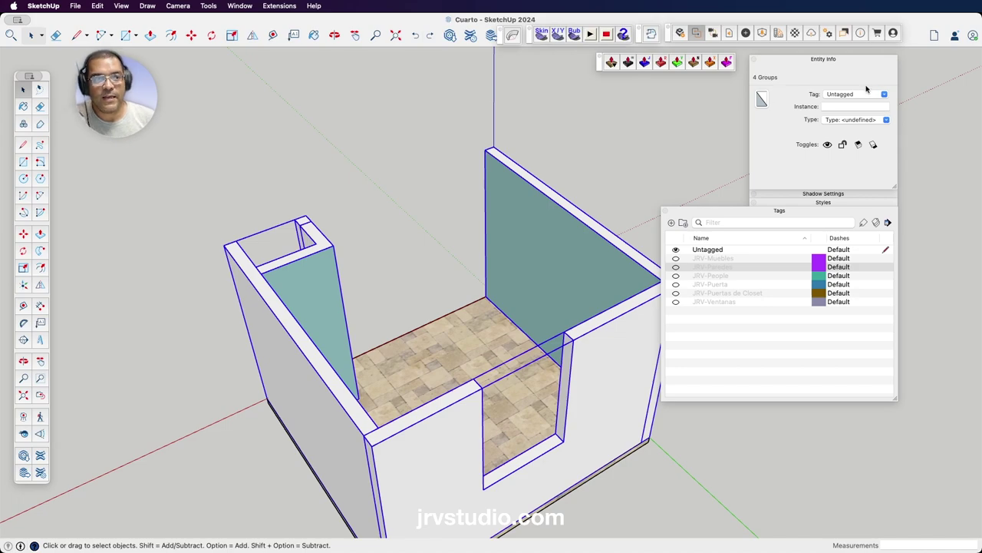
{"action": "left_click", "coordinate": [884, 94]}
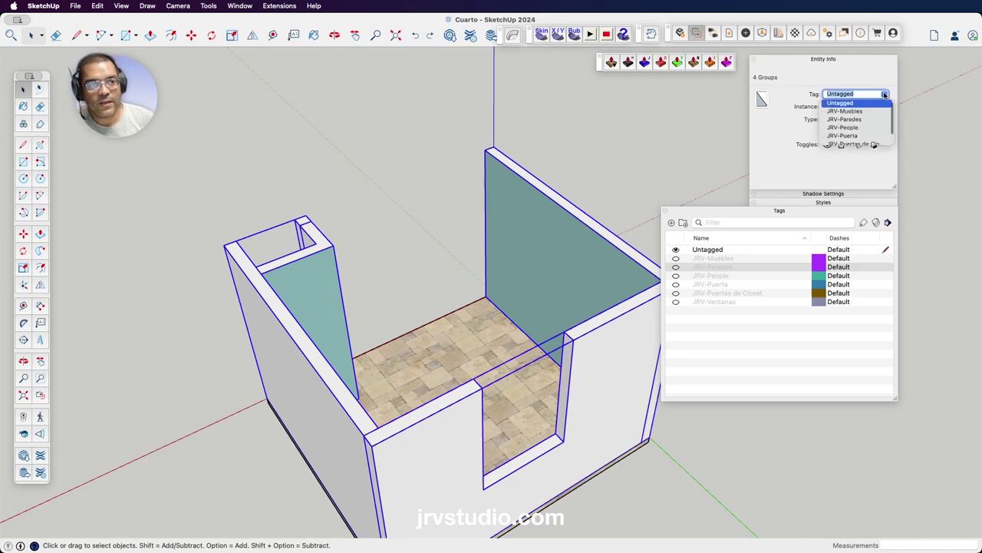
{"action": "scroll", "coordinate": [858, 115], "scroll_direction": "down", "scroll_amount": 2}
{"action": "left_click", "coordinate": [857, 107]}
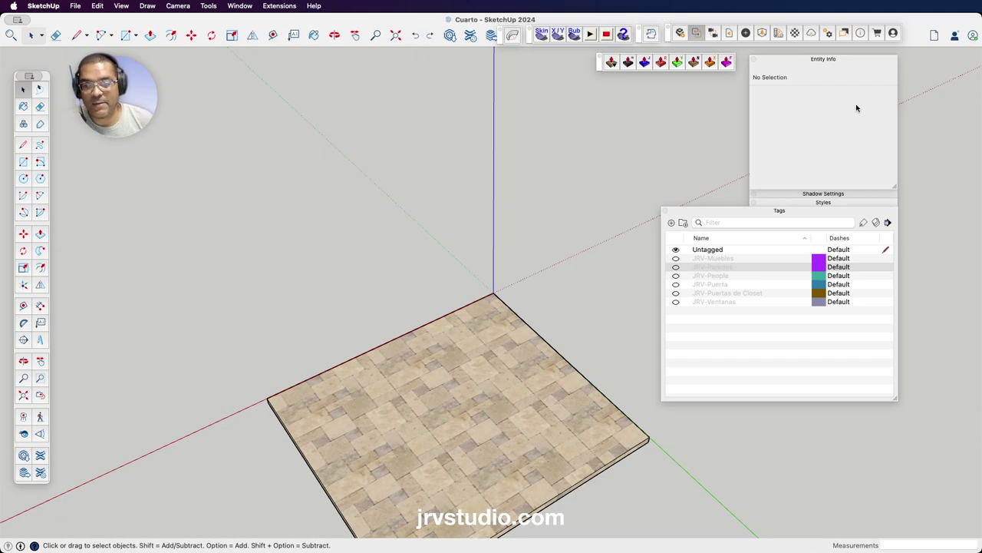
- Add a new floor tag named JRV-PISO and start renaming it to JRV-Piso
{"action": "scroll", "coordinate": [590, 301], "scroll_direction": "down", "scroll_amount": 2}
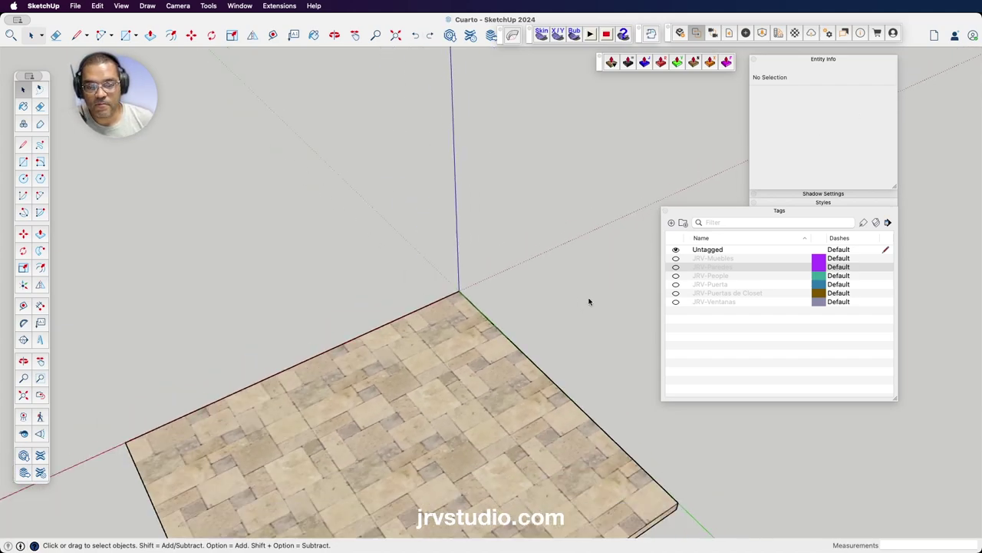
{"action": "scroll", "coordinate": [590, 301], "scroll_direction": "down", "scroll_amount": 3}
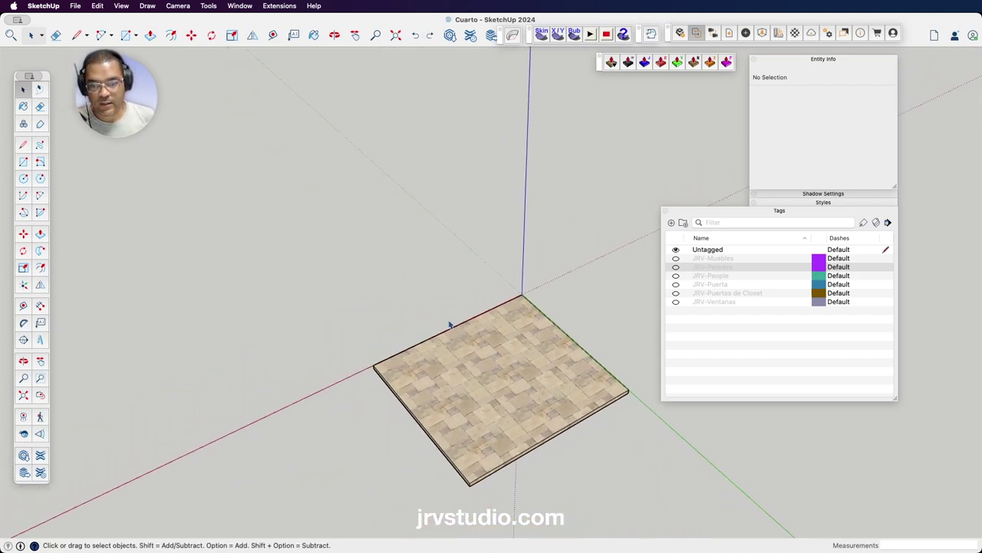
{"action": "mouse_move", "coordinate": [440, 308]}
{"action": "middle_mouse_down"}
{"action": "mouse_move", "coordinate": [569, 291]}
{"action": "mouse_move", "coordinate": [465, 474]}
{"action": "mouse_move", "coordinate": [465, 412]}
{"action": "mouse_move", "coordinate": [489, 324]}
{"action": "mouse_move", "coordinate": [479, 330]}
{"action": "middle_mouse_up"}
{"action": "scroll", "coordinate": [479, 330], "scroll_direction": "up", "scroll_amount": 2}
{"action": "scroll", "coordinate": [478, 334], "scroll_direction": "up", "scroll_amount": 2}
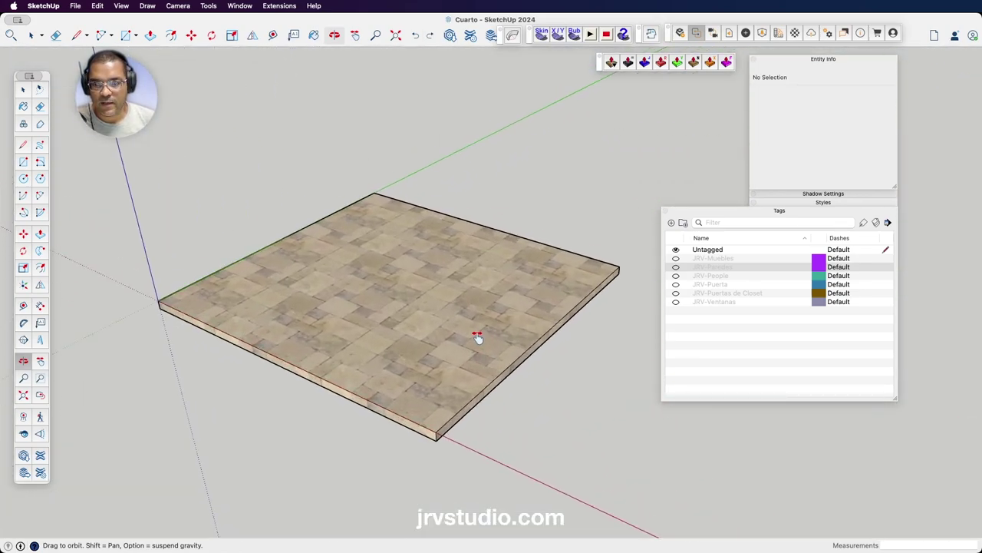
{"action": "left_click", "coordinate": [757, 336]}
{"action": "left_click", "coordinate": [671, 223]}
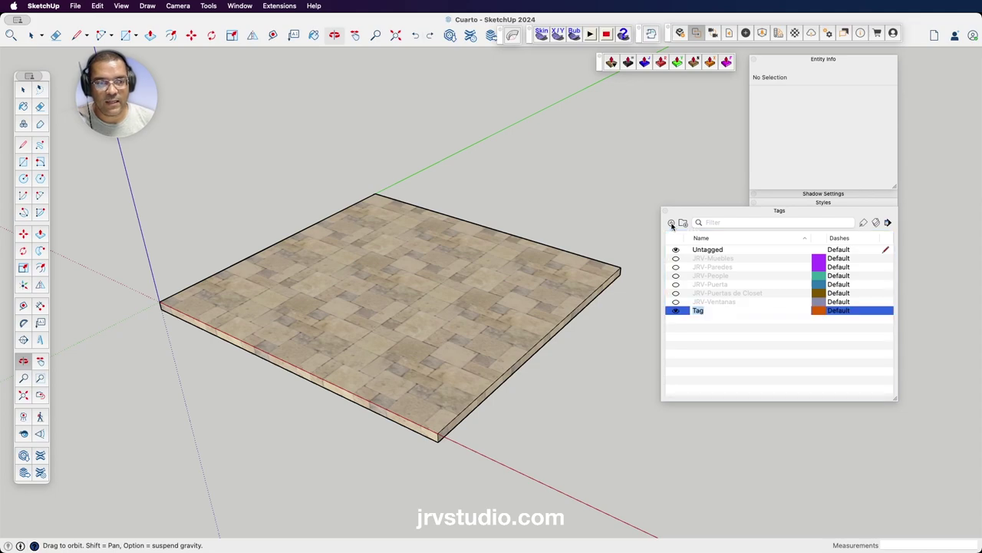
{"action": "type", "text": "JRV"}
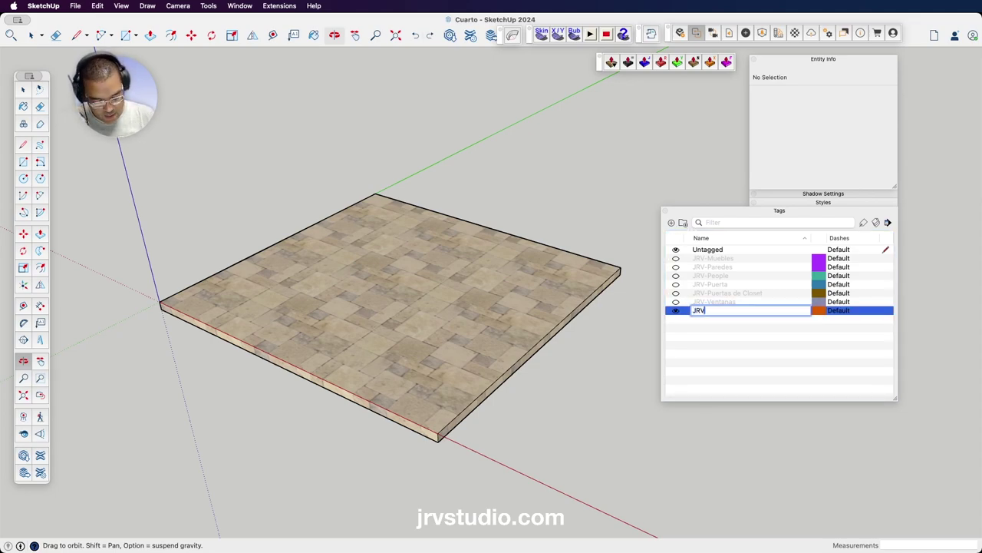
{"action": "type", "text": "-PiSO"}
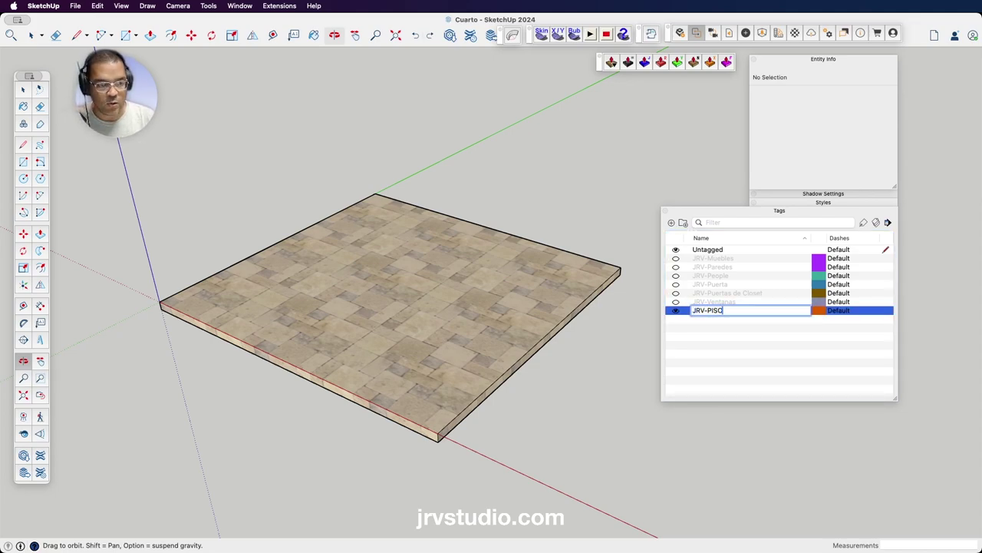
{"action": "key", "text": "Return"}
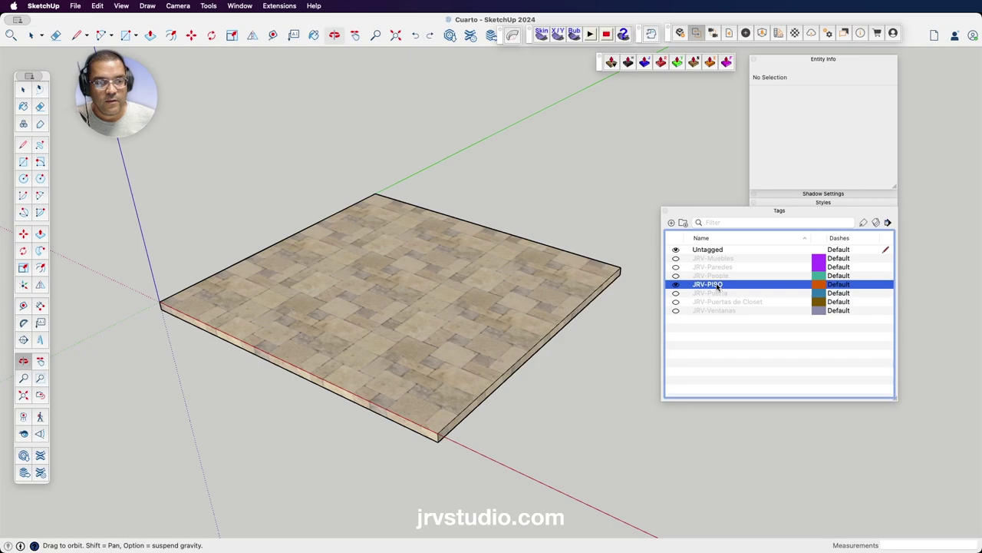
{"action": "double_click", "coordinate": [718, 284]}
{"action": "type", "text": "iso"}
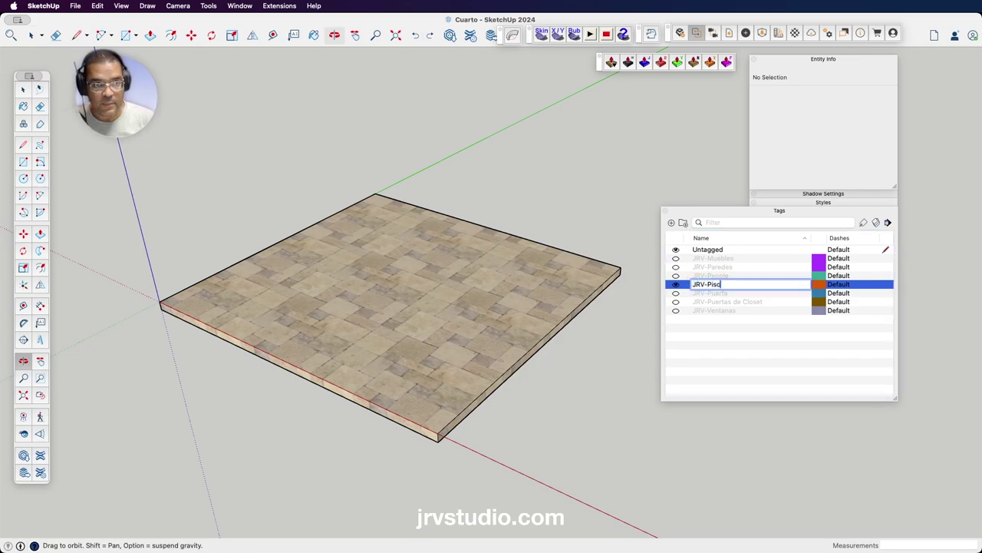
- Confirm the corrected JRV-Piso tag name and select the floor slab
{"action": "left_click", "coordinate": [731, 364]}
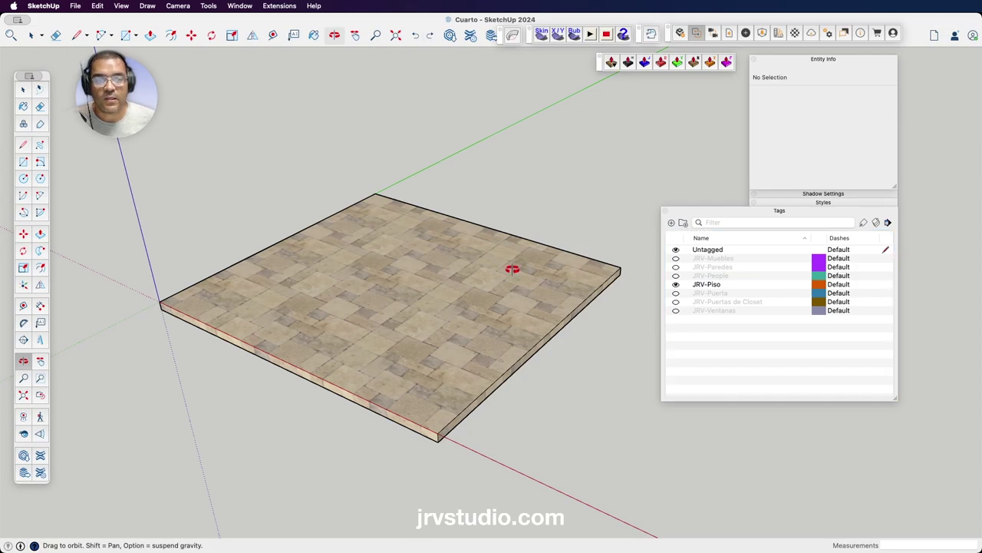
{"action": "key", "text": "space"}
{"action": "left_click", "coordinate": [442, 239]}
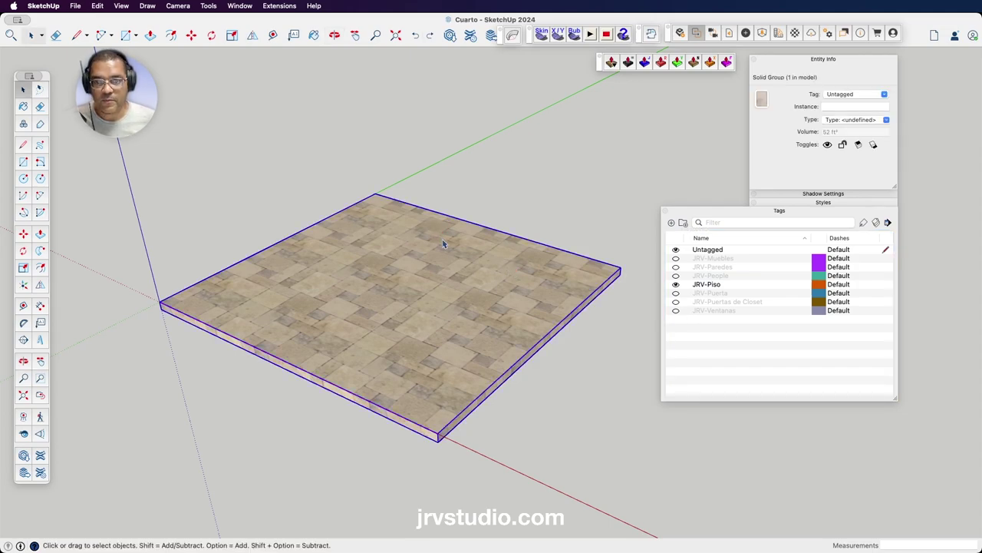
- Put the floor slab on the JRV-Piso tag and hide that tag
{"action": "left_click", "coordinate": [886, 94]}
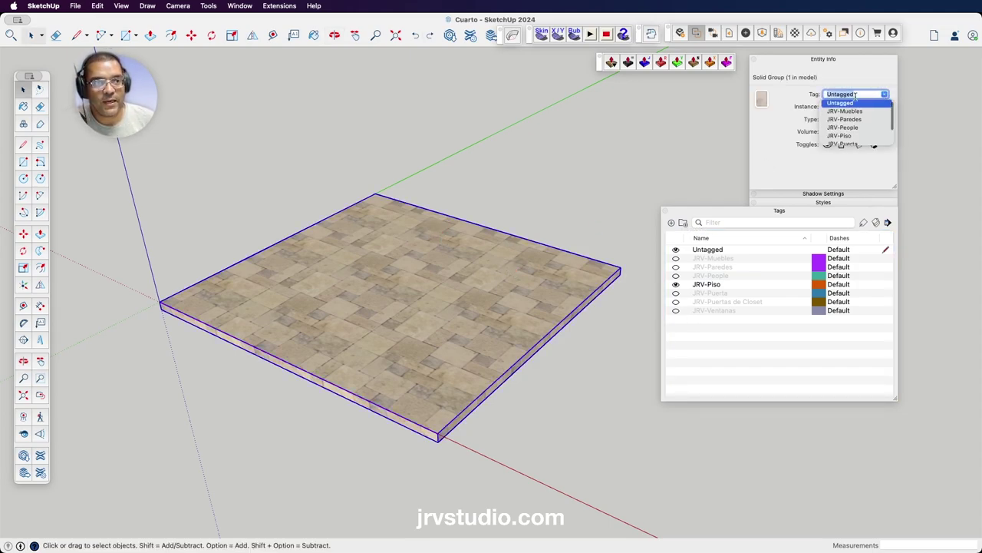
{"action": "scroll", "coordinate": [852, 123], "scroll_direction": "down", "scroll_amount": 2}
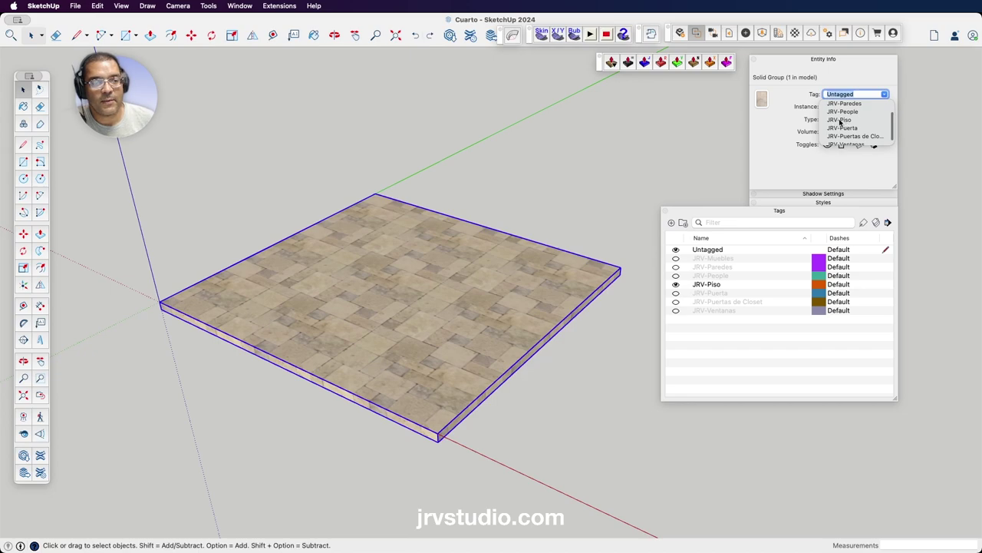
{"action": "left_click", "coordinate": [845, 121]}
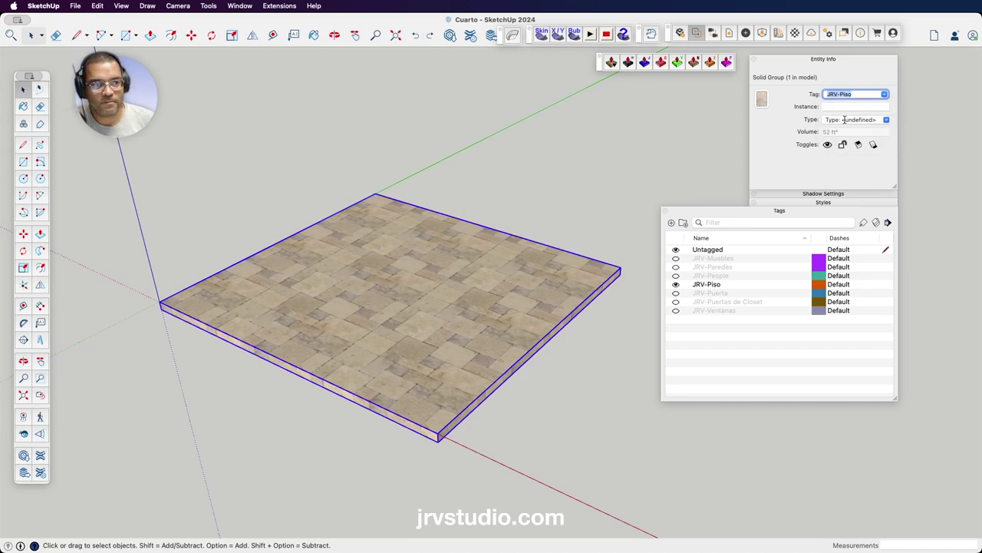
{"action": "left_click", "coordinate": [697, 327]}
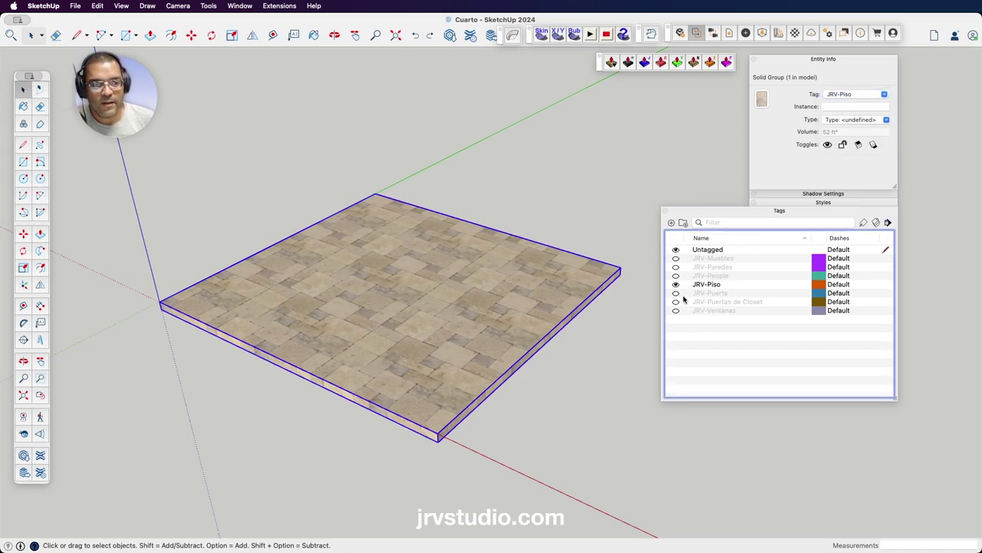
{"action": "left_click", "coordinate": [676, 285]}
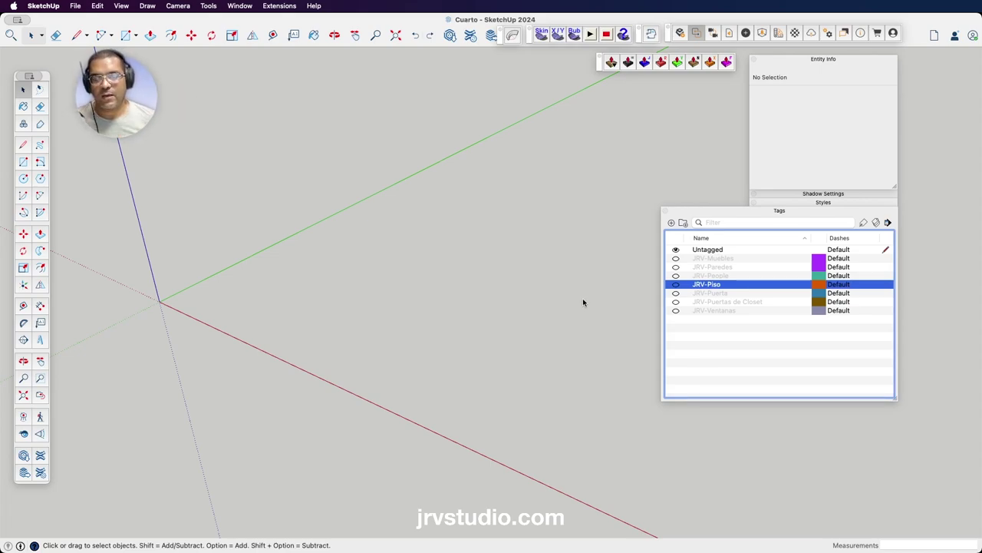
- Turn the JRV-Piso and JRV-Paredes tags back on to show the floor and walls
{"action": "middle_click_drag", "start_coordinate": [583, 302], "coordinate": [664, 308]}
{"action": "left_click", "coordinate": [710, 310]}
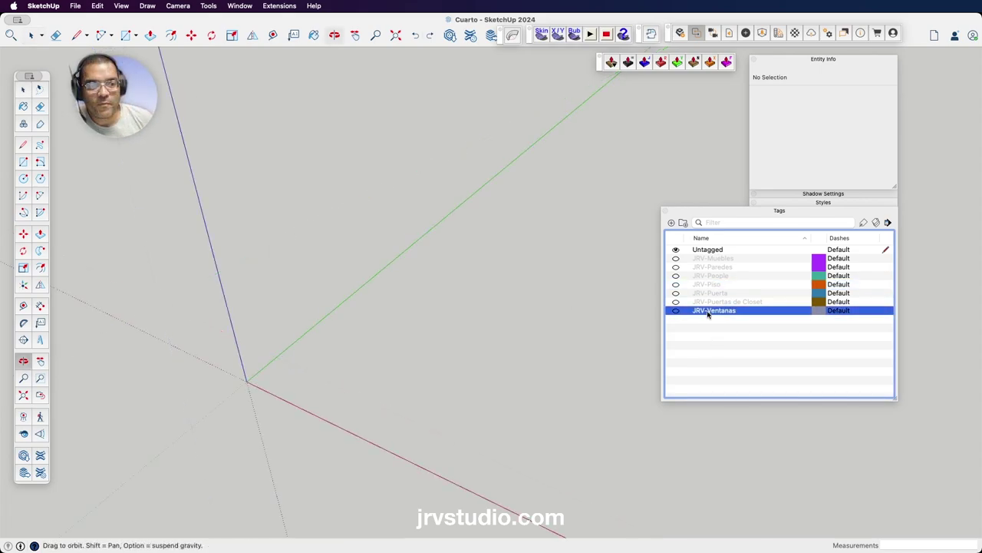
{"action": "left_click", "coordinate": [676, 285]}
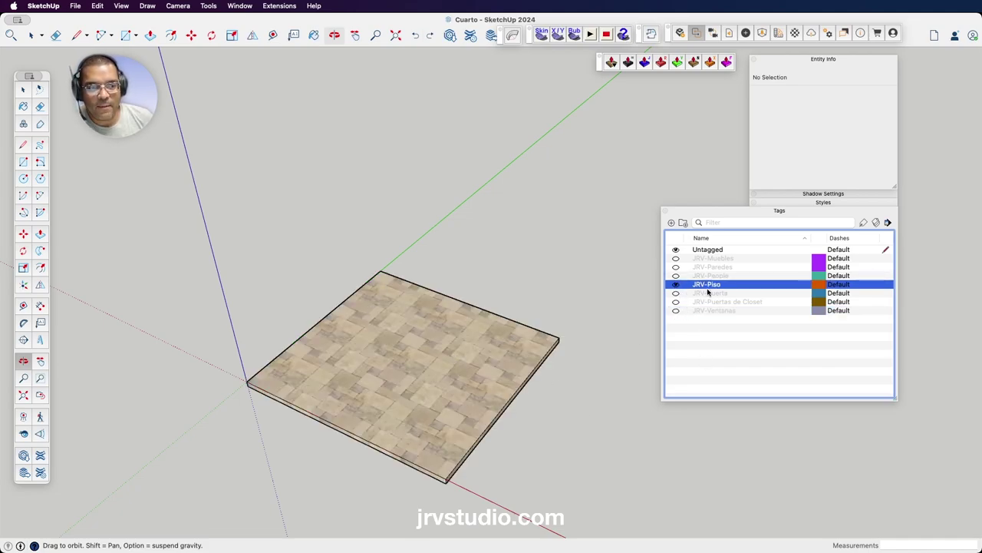
{"action": "left_click", "coordinate": [676, 267]}
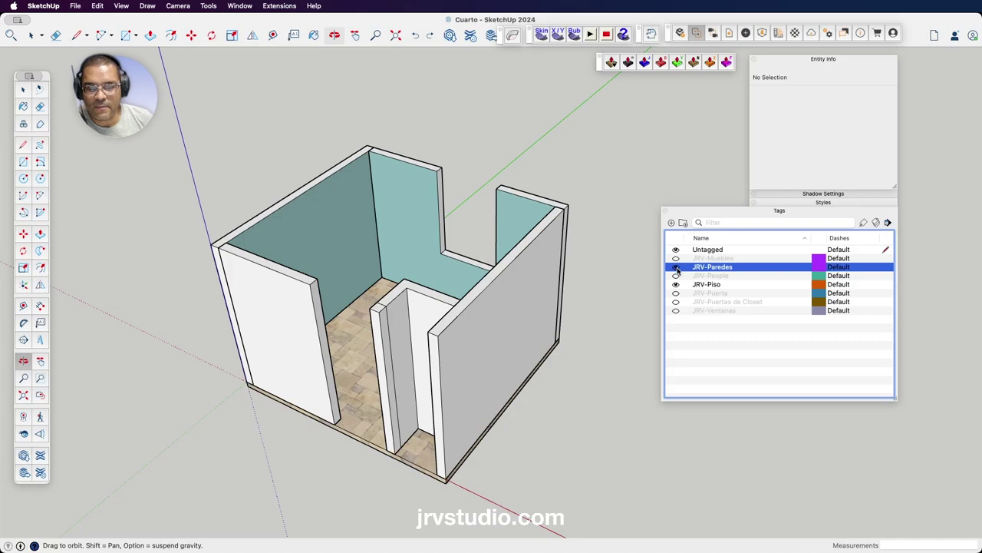
{"action": "mouse_move", "coordinate": [513, 312]}
{"action": "left_mouse_down"}
{"action": "mouse_move", "coordinate": [575, 327]}
{"action": "mouse_move", "coordinate": [333, 344]}
{"action": "mouse_move", "coordinate": [434, 405]}
{"action": "mouse_move", "coordinate": [729, 276]}
{"action": "left_mouse_up"}
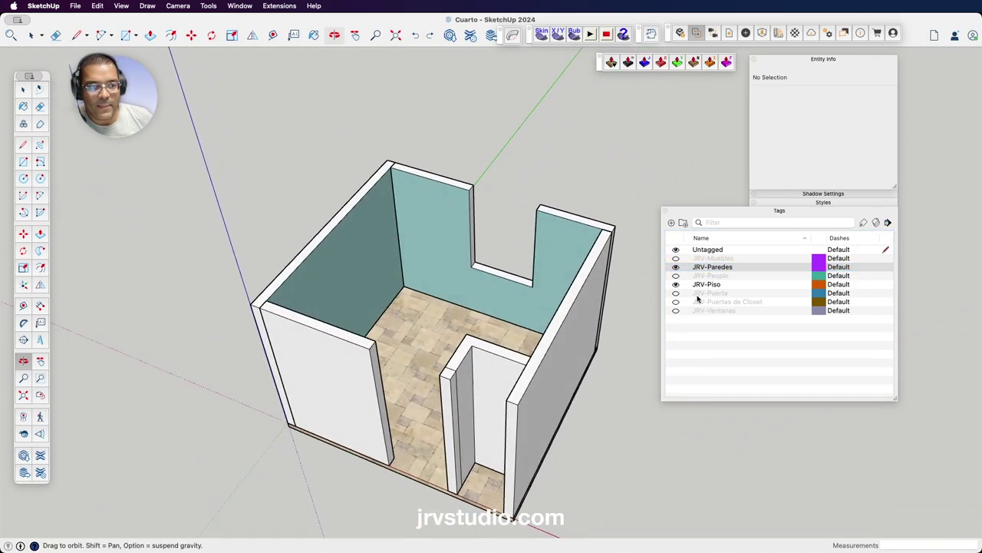
- Turn on the Ventanas, Puerta, closet doors, Muebles and People tags and orbit the room
{"action": "left_click", "coordinate": [676, 311]}
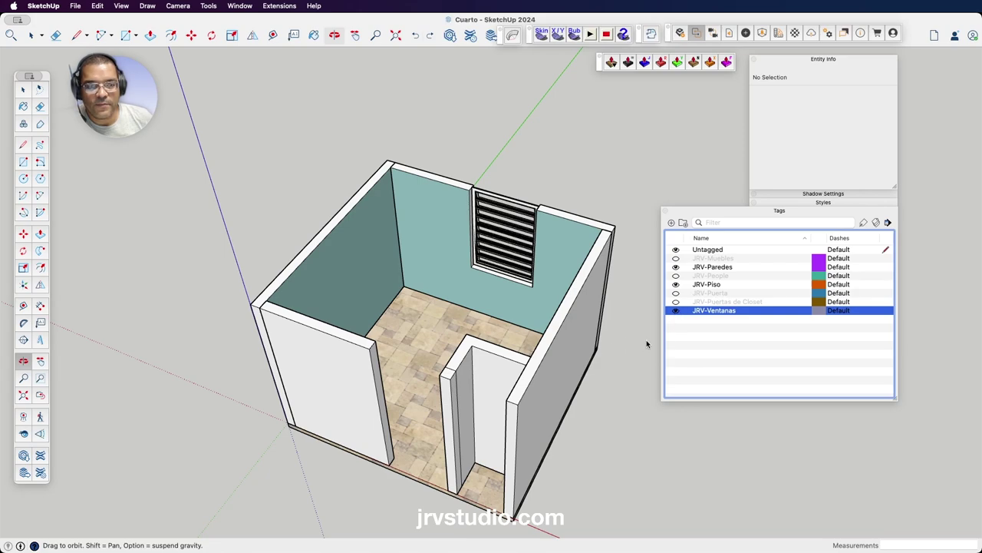
{"action": "left_click", "coordinate": [677, 294]}
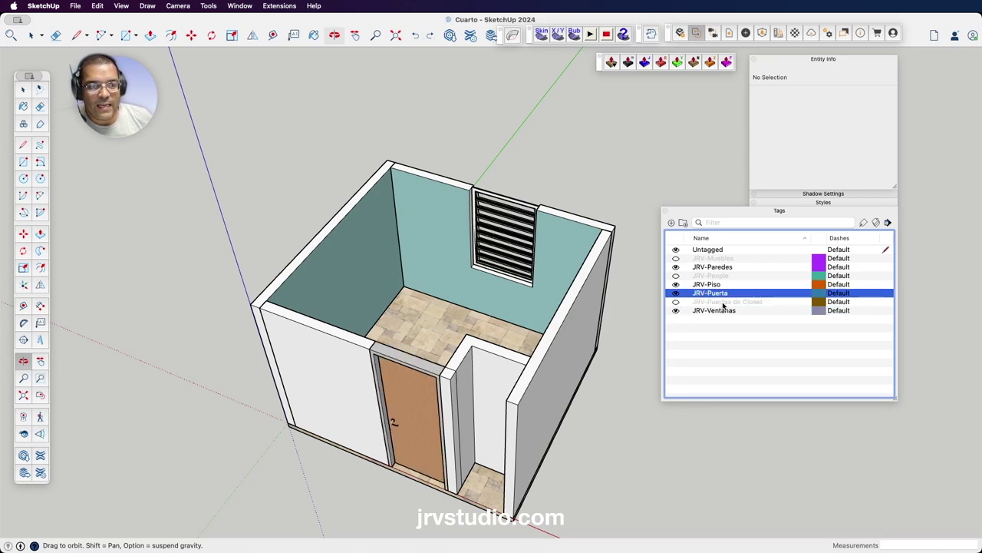
{"action": "left_click", "coordinate": [676, 302]}
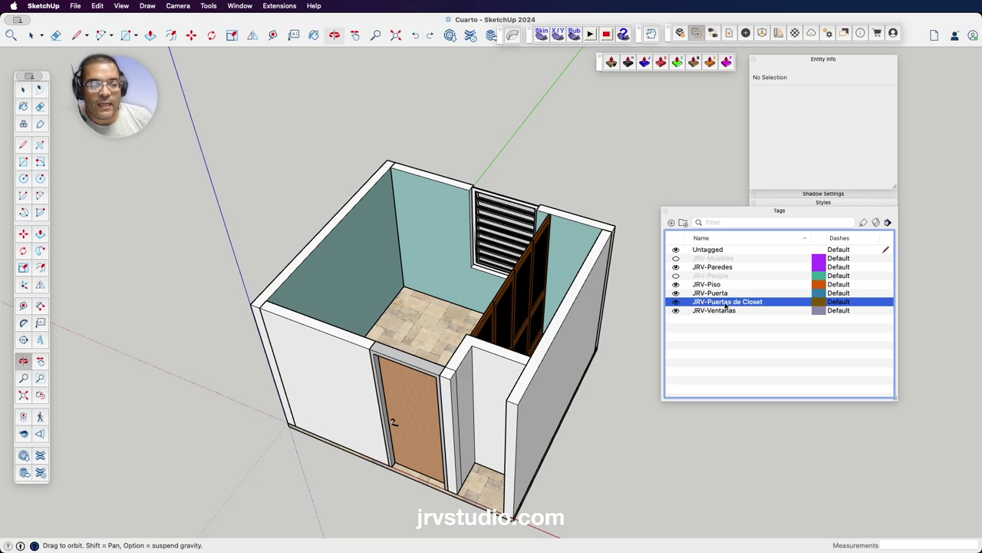
{"action": "left_click", "coordinate": [676, 259]}
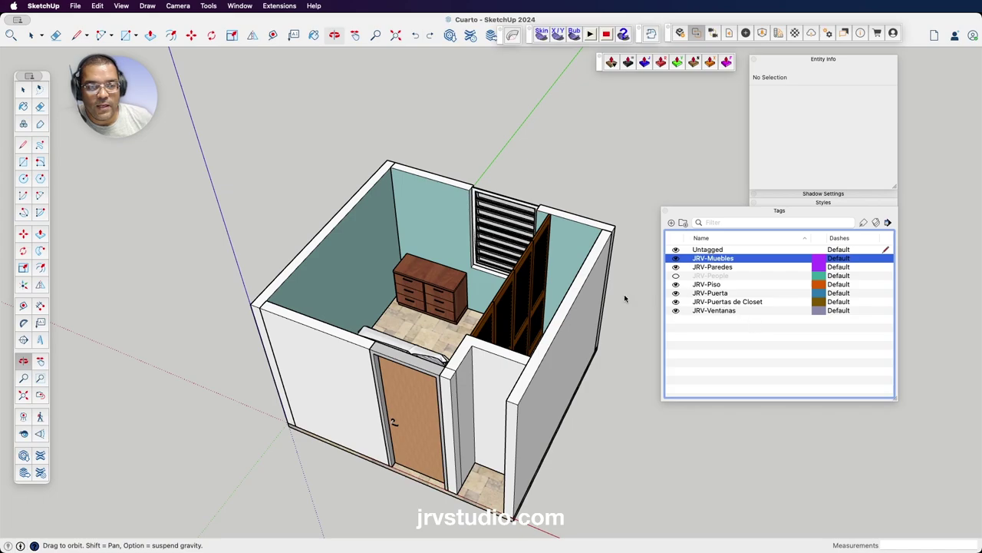
{"action": "left_click", "coordinate": [677, 276]}
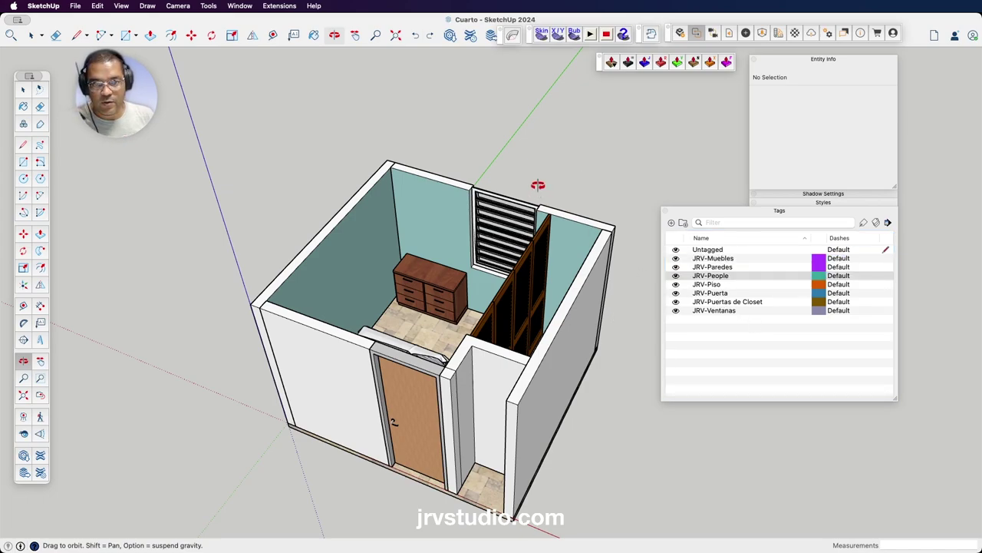
{"action": "mouse_move", "coordinate": [538, 187]}
{"action": "left_mouse_down"}
{"action": "mouse_move", "coordinate": [541, 280]}
{"action": "mouse_move", "coordinate": [561, 324]}
{"action": "mouse_move", "coordinate": [542, 324]}
{"action": "left_mouse_up"}
{"action": "mouse_move", "coordinate": [488, 344]}
{"action": "left_mouse_down"}
{"action": "mouse_move", "coordinate": [636, 348]}
{"action": "mouse_move", "coordinate": [648, 335]}
{"action": "mouse_move", "coordinate": [570, 294]}
{"action": "mouse_move", "coordinate": [485, 323]}
{"action": "mouse_move", "coordinate": [437, 310]}
{"action": "mouse_move", "coordinate": [509, 290]}
{"action": "mouse_move", "coordinate": [450, 285]}
{"action": "mouse_move", "coordinate": [434, 336]}
{"action": "mouse_move", "coordinate": [291, 265]}
{"action": "mouse_move", "coordinate": [456, 261]}
{"action": "mouse_move", "coordinate": [506, 237]}
{"action": "mouse_move", "coordinate": [500, 342]}
{"action": "mouse_move", "coordinate": [558, 266]}
{"action": "left_mouse_up"}
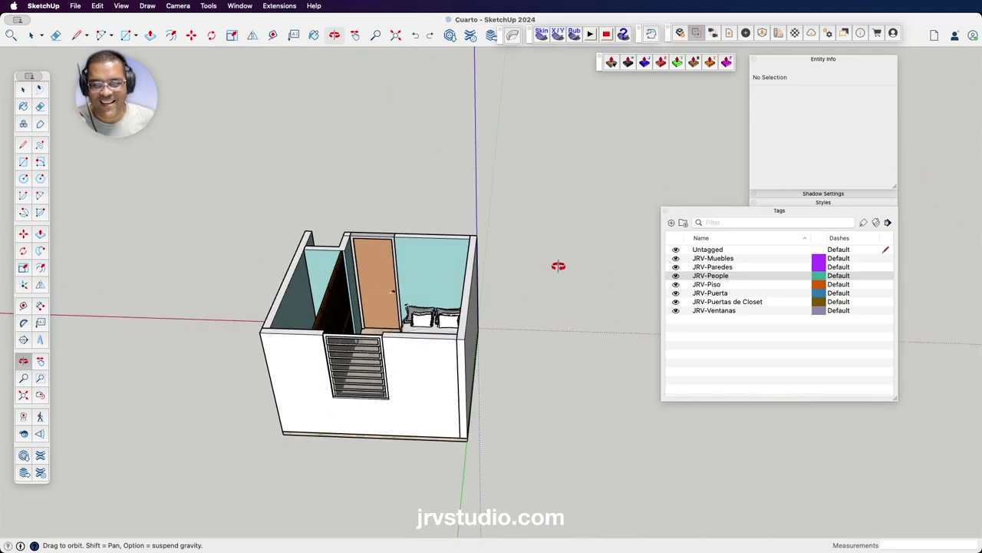
- Create the JRV-Techo tag and set it as the current tag for new geometry
{"action": "left_click", "coordinate": [711, 211]}
{"action": "key", "text": "space"}
{"action": "left_click", "coordinate": [850, 211]}
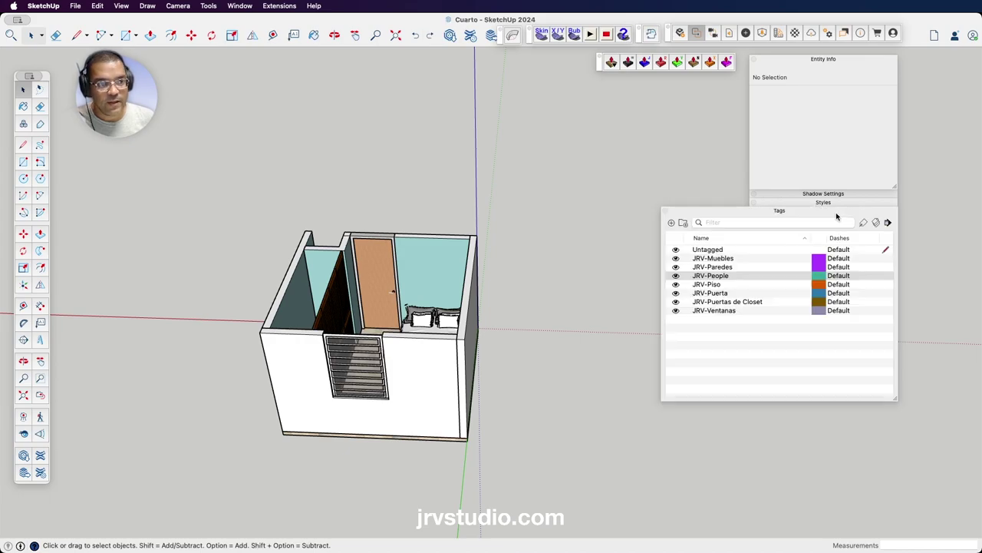
{"action": "left_click", "coordinate": [672, 222]}
{"action": "type", "text": "JRV-Techo"}
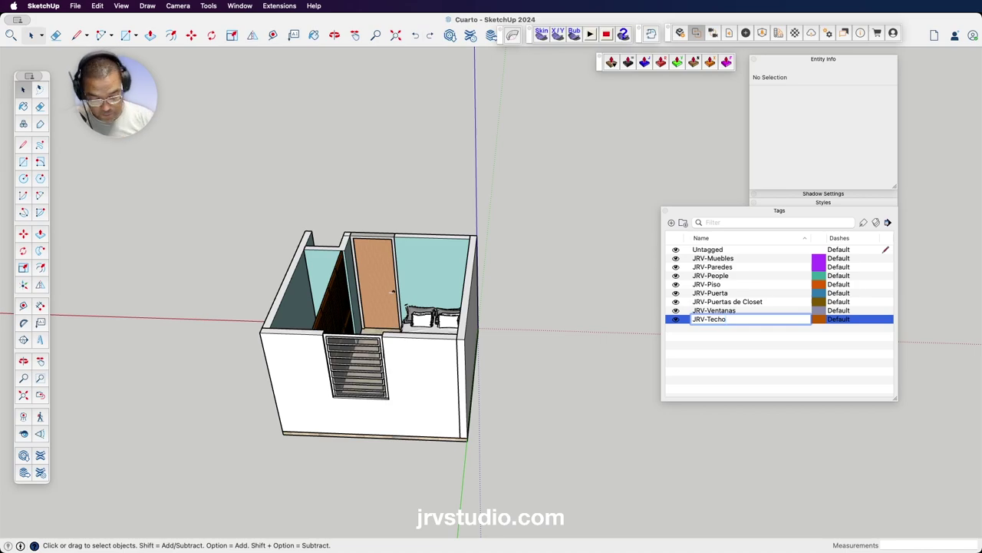
{"action": "key", "text": "Return"}
{"action": "left_click", "coordinate": [699, 336]}
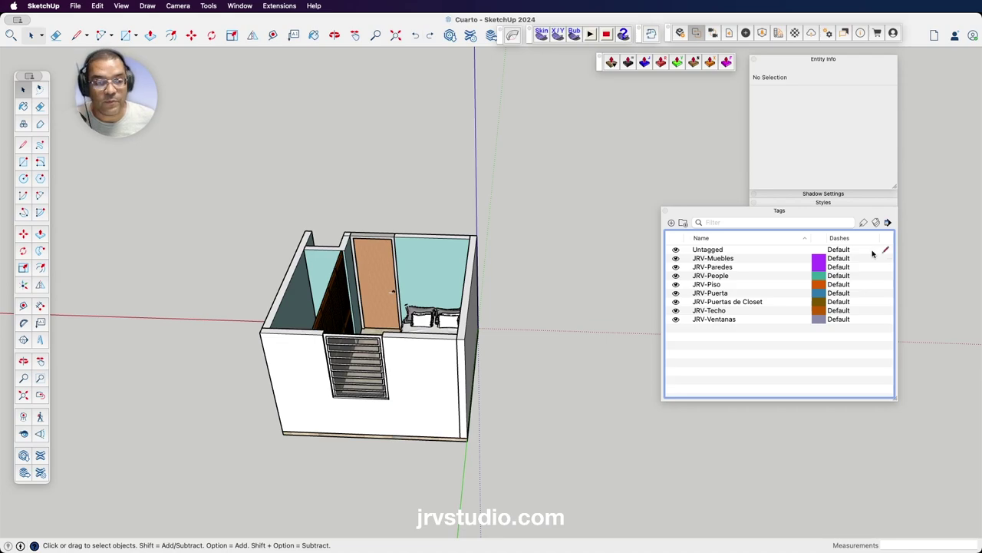
{"action": "left_click", "coordinate": [888, 311]}
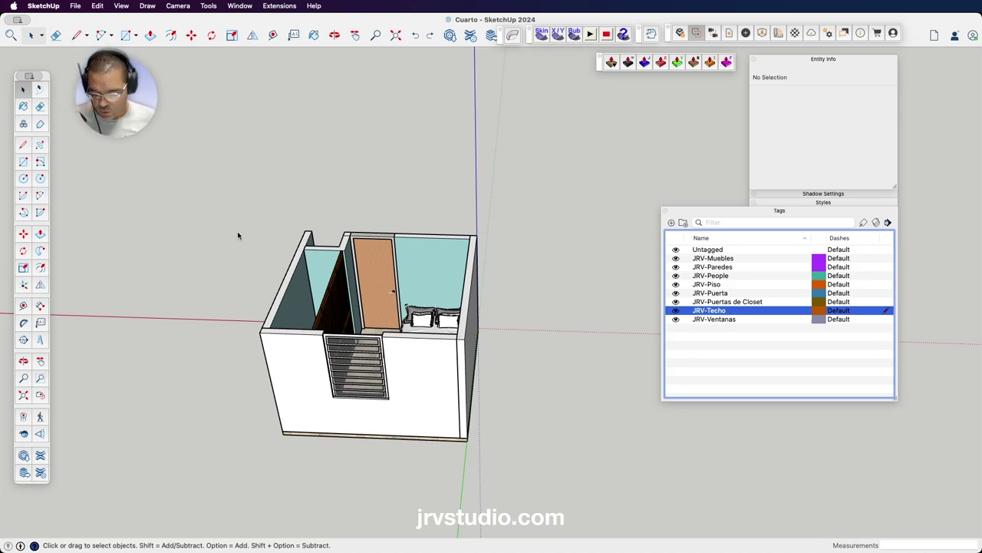
- Draw a rectangle spanning the tops of the room's walls
{"action": "left_click", "coordinate": [23, 162]}
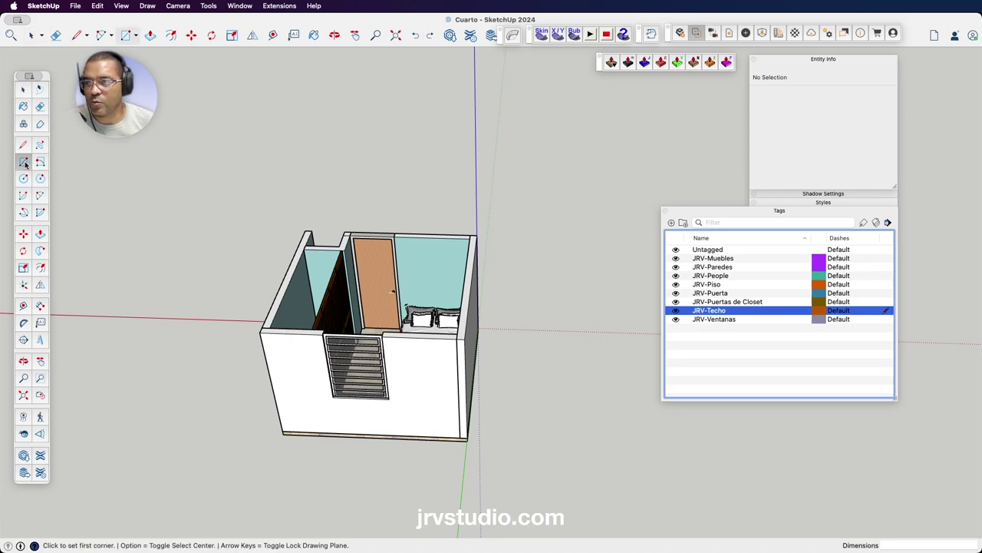
{"action": "left_click", "coordinate": [306, 229]}
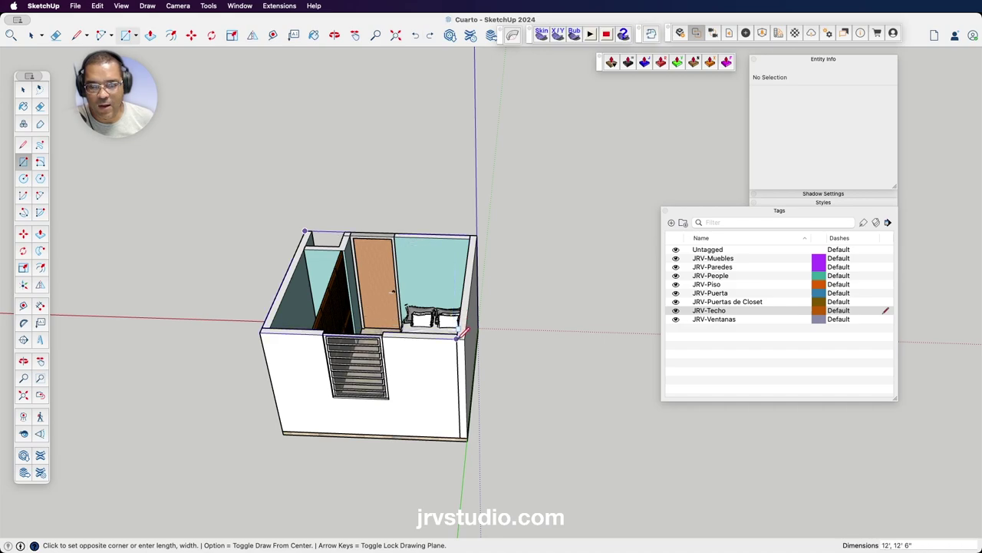
{"action": "scroll", "coordinate": [467, 330], "scroll_direction": "up", "scroll_amount": 5}
{"action": "scroll", "coordinate": [467, 331], "scroll_direction": "up", "scroll_amount": 2}
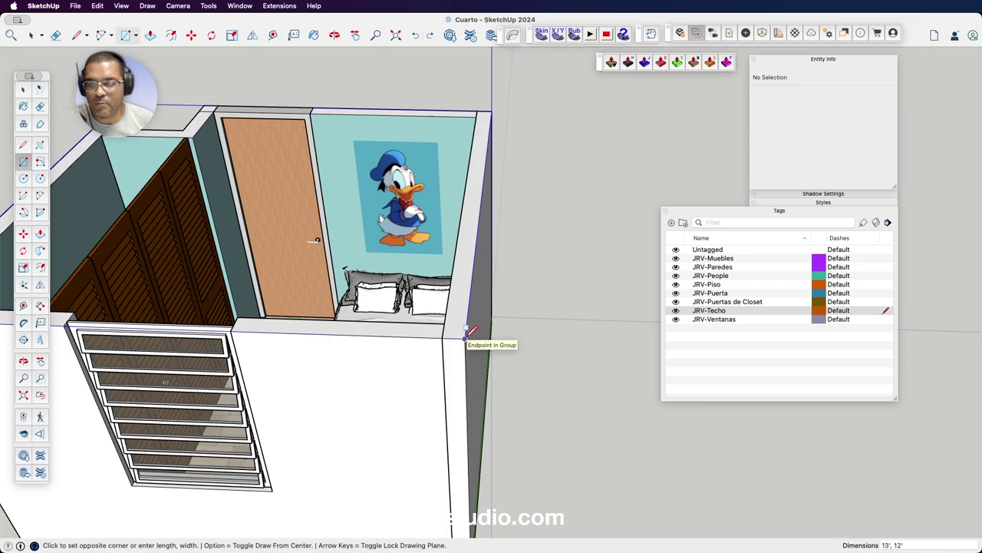
{"action": "left_click", "coordinate": [465, 336]}
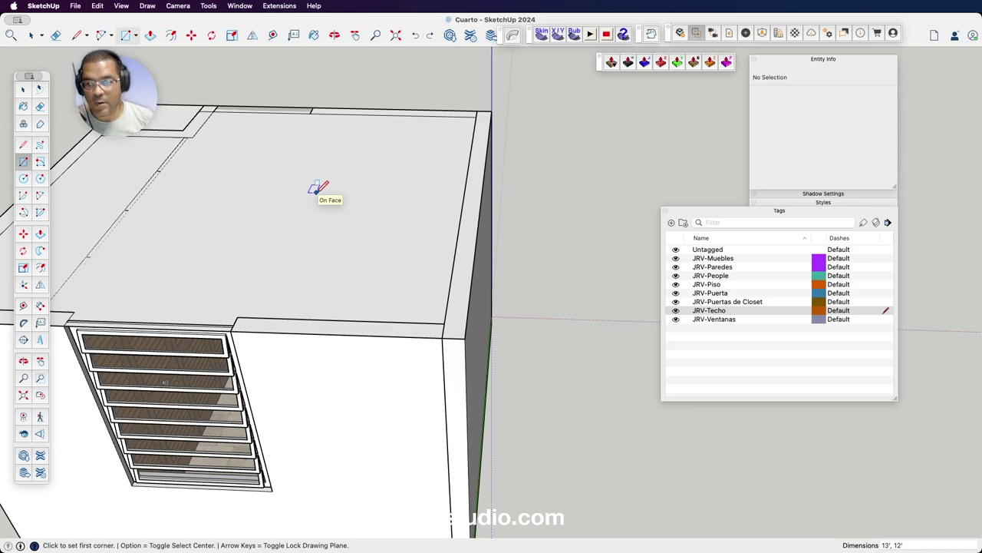
- Push/Pull the new top face up 6" to form the ceiling slab
{"action": "key", "text": "p"}
{"action": "left_click", "coordinate": [315, 198]}
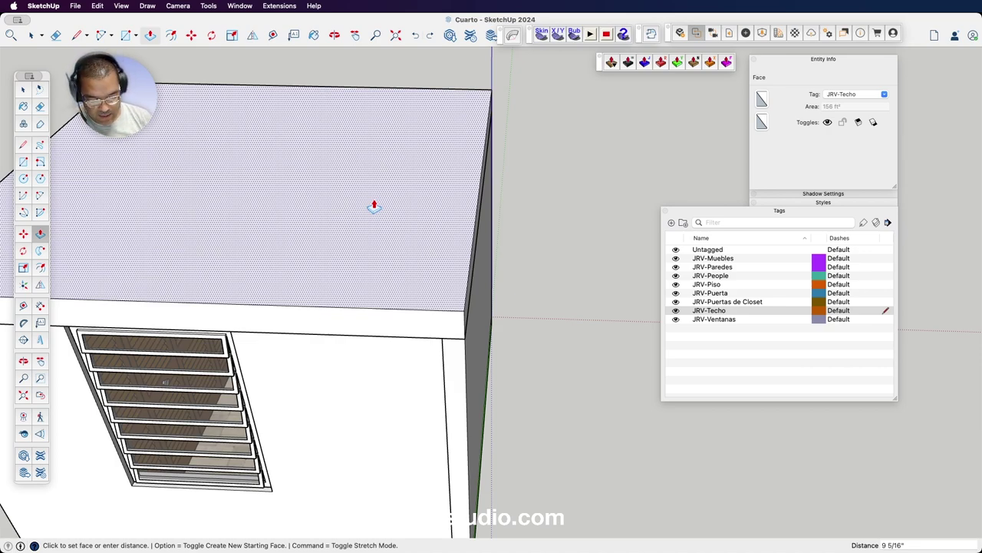
{"action": "type", "text": "6\""}
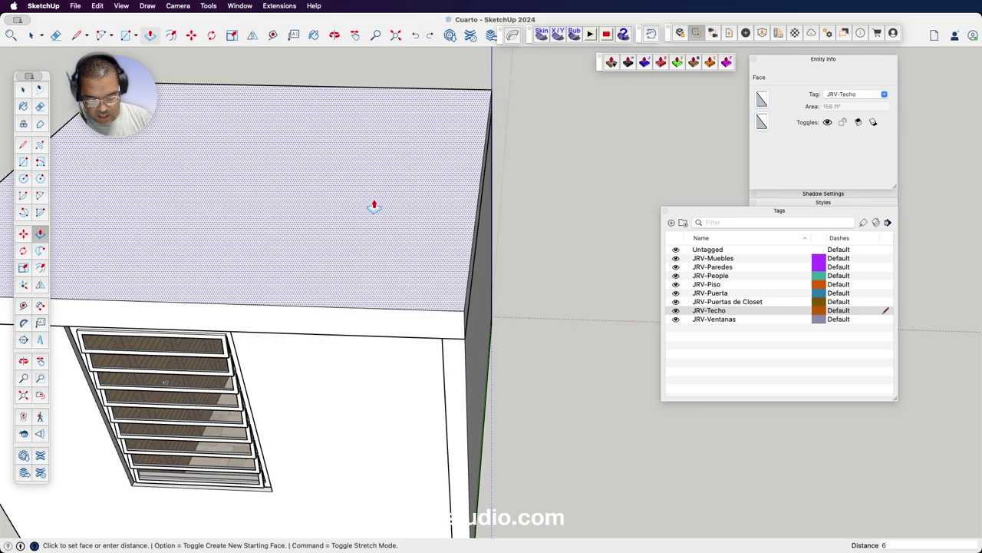
{"action": "key", "text": "Return"}
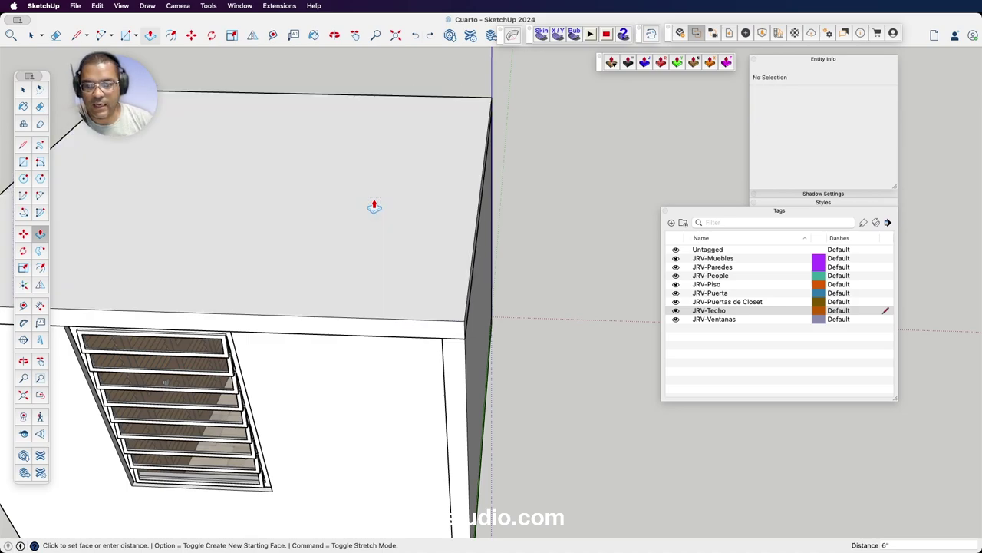
{"action": "mouse_move", "coordinate": [300, 253]}
{"action": "middle_mouse_down"}
{"action": "mouse_move", "coordinate": [447, 244]}
{"action": "mouse_move", "coordinate": [566, 263]}
{"action": "mouse_move", "coordinate": [535, 202]}
{"action": "mouse_move", "coordinate": [487, 146]}
{"action": "mouse_move", "coordinate": [563, 236]}
{"action": "mouse_move", "coordinate": [499, 274]}
{"action": "mouse_move", "coordinate": [369, 274]}
{"action": "mouse_move", "coordinate": [345, 247]}
{"action": "mouse_move", "coordinate": [521, 259]}
{"action": "mouse_move", "coordinate": [442, 222]}
{"action": "middle_mouse_up"}
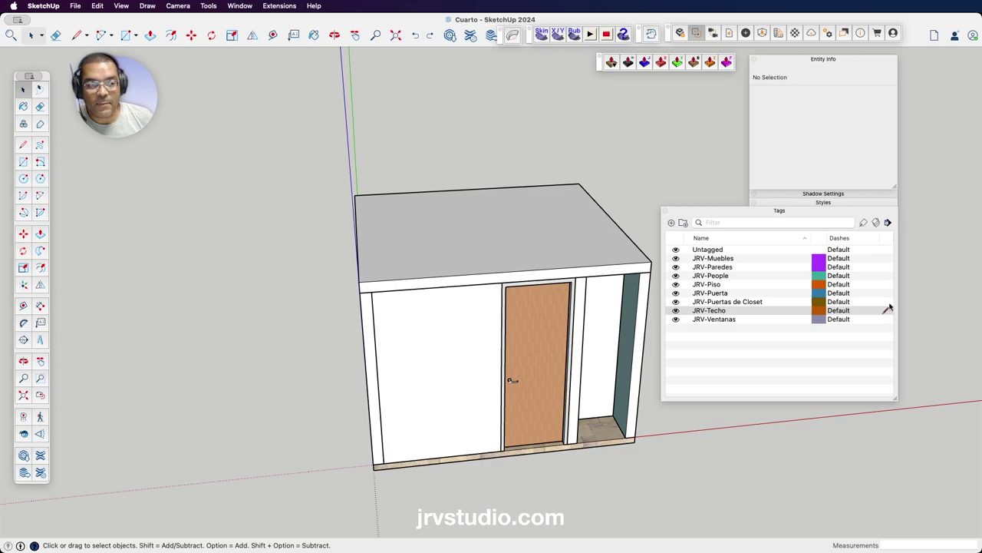
- Check the ceiling sits on JRV-Techo by toggling its visibility, then select the whole roof for grouping
{"action": "left_click", "coordinate": [889, 251]}
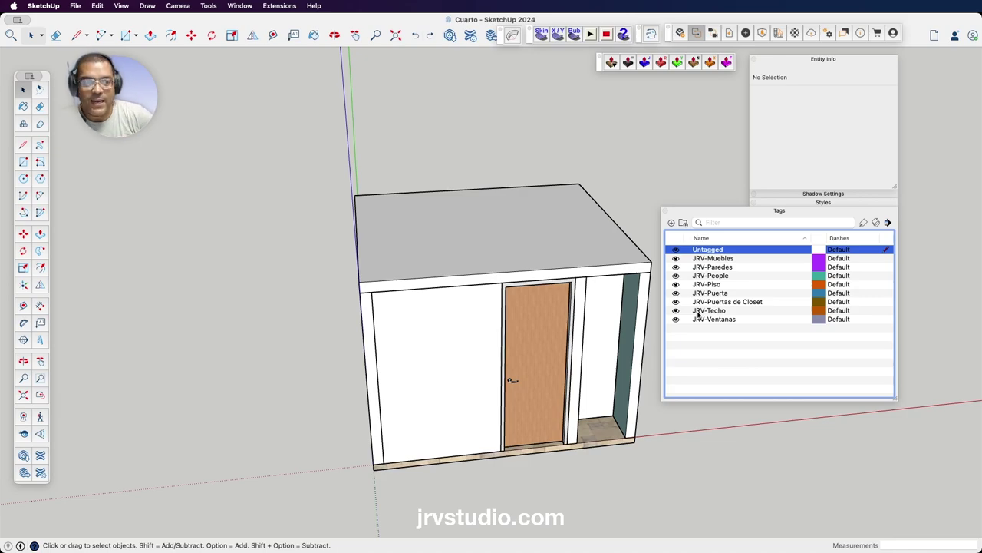
{"action": "left_click", "coordinate": [698, 348]}
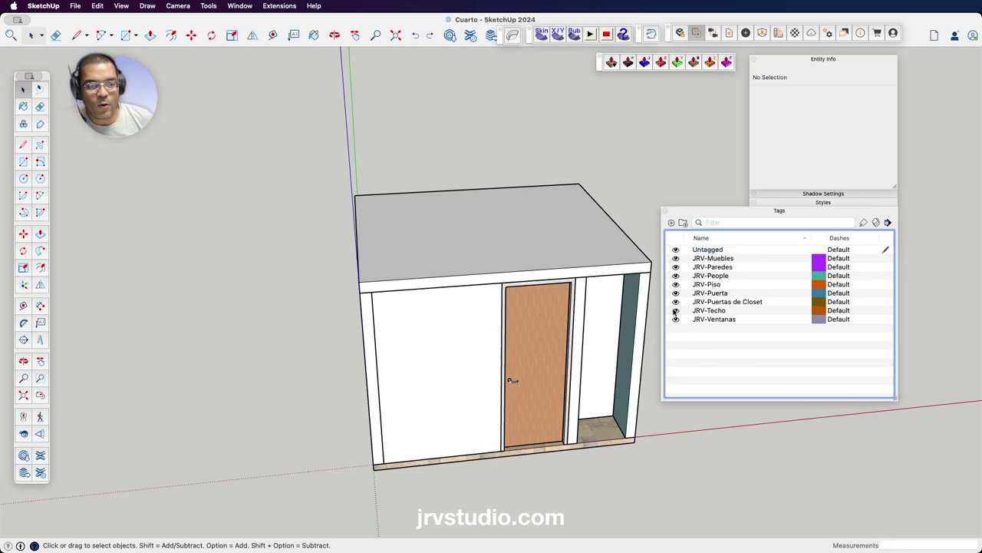
{"action": "left_click", "coordinate": [675, 311]}
{"action": "left_click", "coordinate": [675, 311]}
{"action": "left_click", "coordinate": [675, 312]}
{"action": "left_click", "coordinate": [675, 312]}
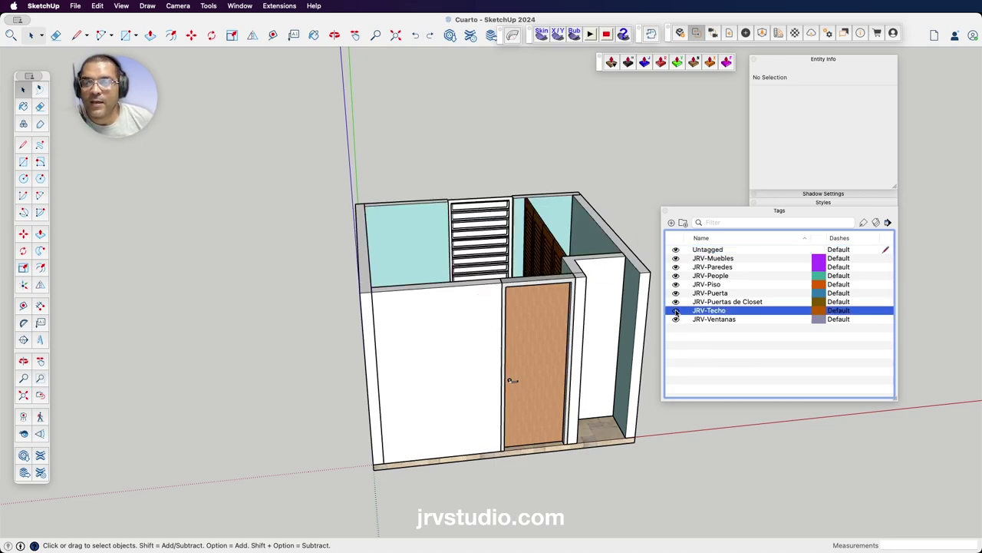
{"action": "left_click", "coordinate": [675, 312]}
{"action": "left_click", "coordinate": [676, 312]}
{"action": "left_click", "coordinate": [675, 311]}
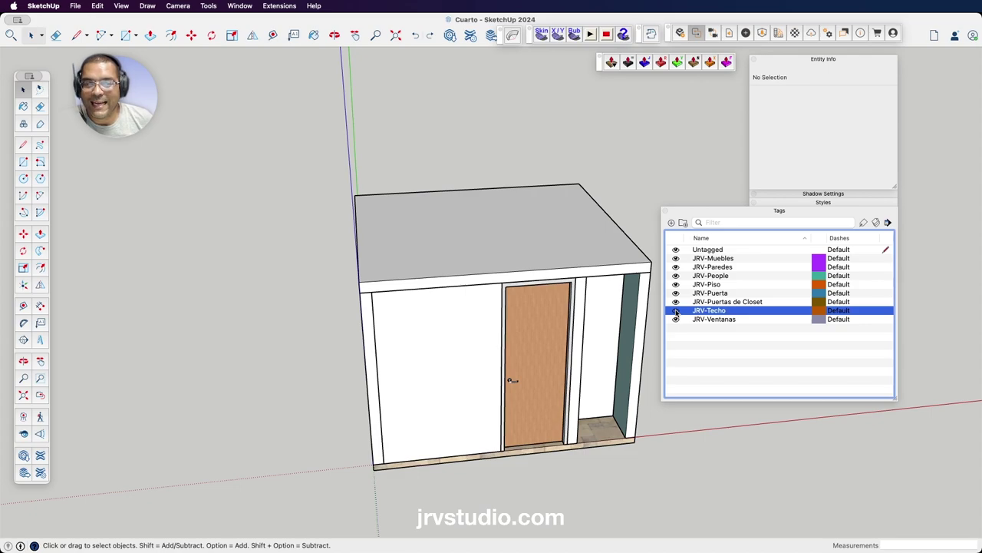
{"action": "left_click", "coordinate": [676, 312]}
{"action": "left_click", "coordinate": [675, 312]}
{"action": "left_click", "coordinate": [675, 312]}
{"action": "left_click", "coordinate": [676, 312]}
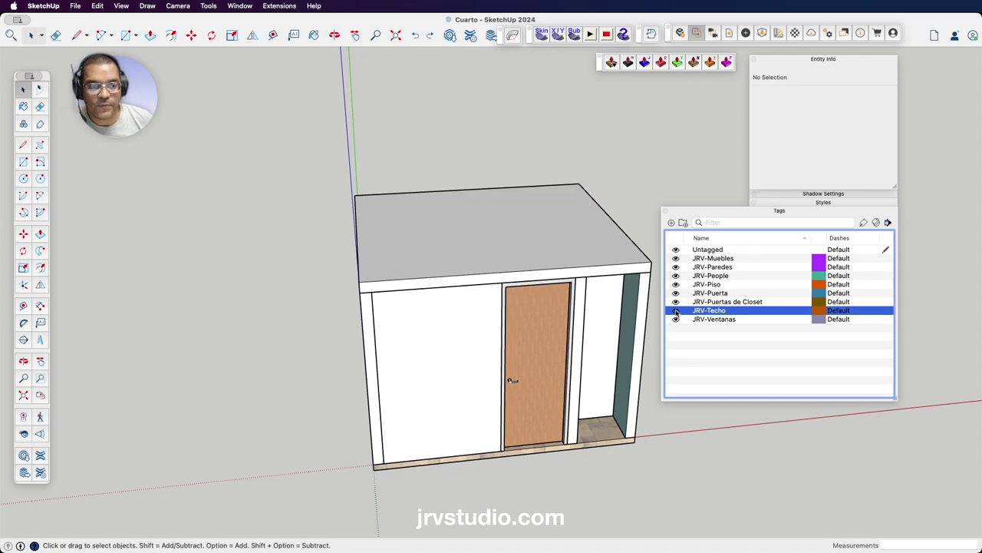
{"action": "triple_click", "coordinate": [582, 237]}
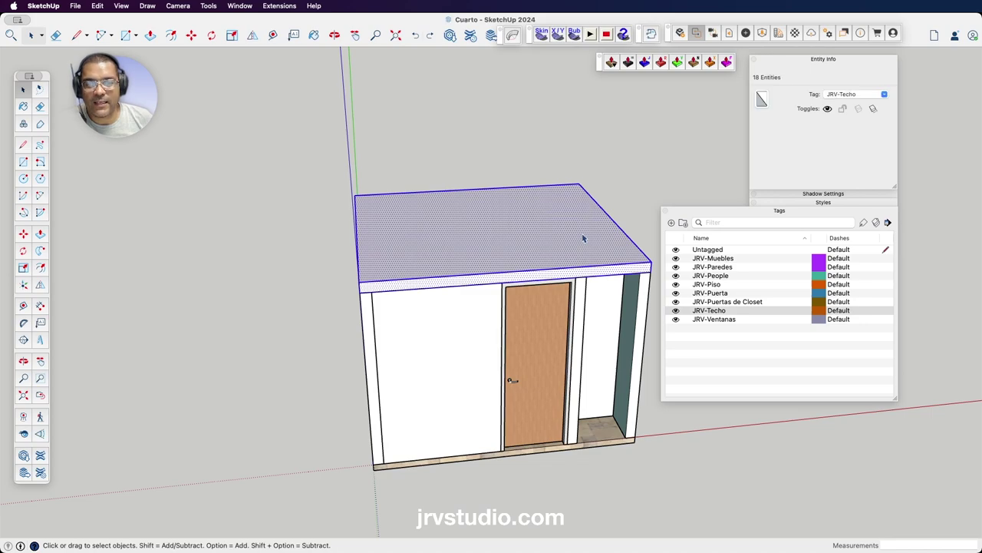
{"action": "right_click", "coordinate": [583, 238]}
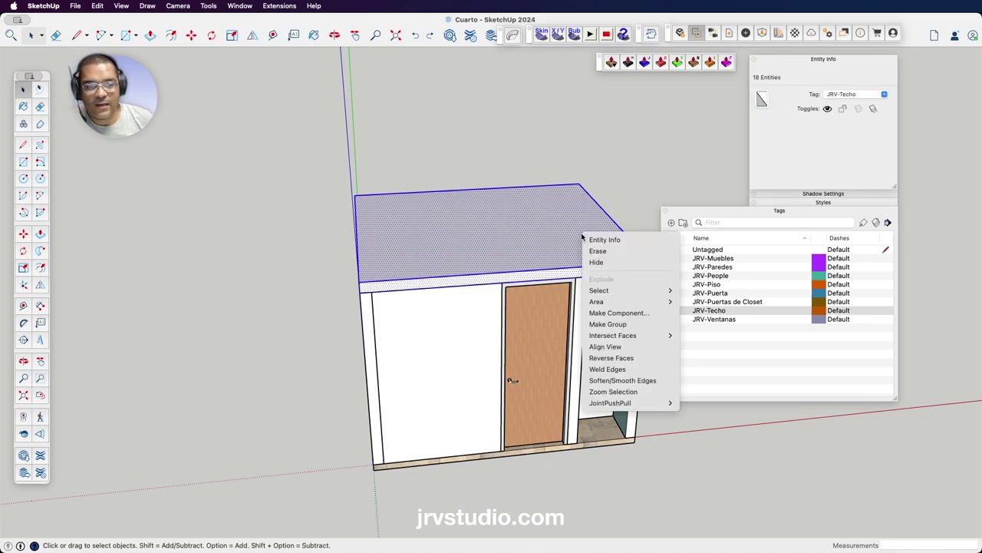
{"action": "left_click", "coordinate": [608, 324]}
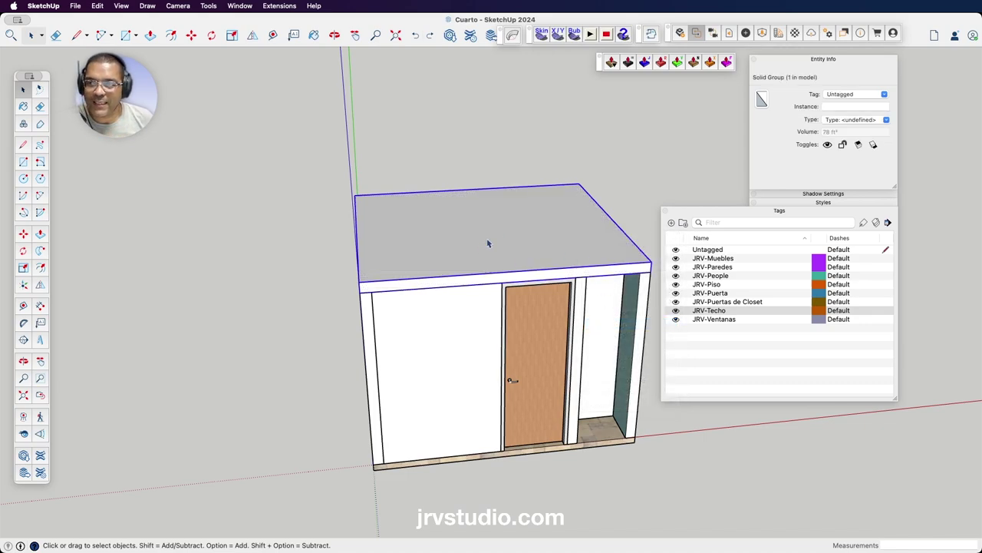
{"action": "left_click", "coordinate": [521, 138]}
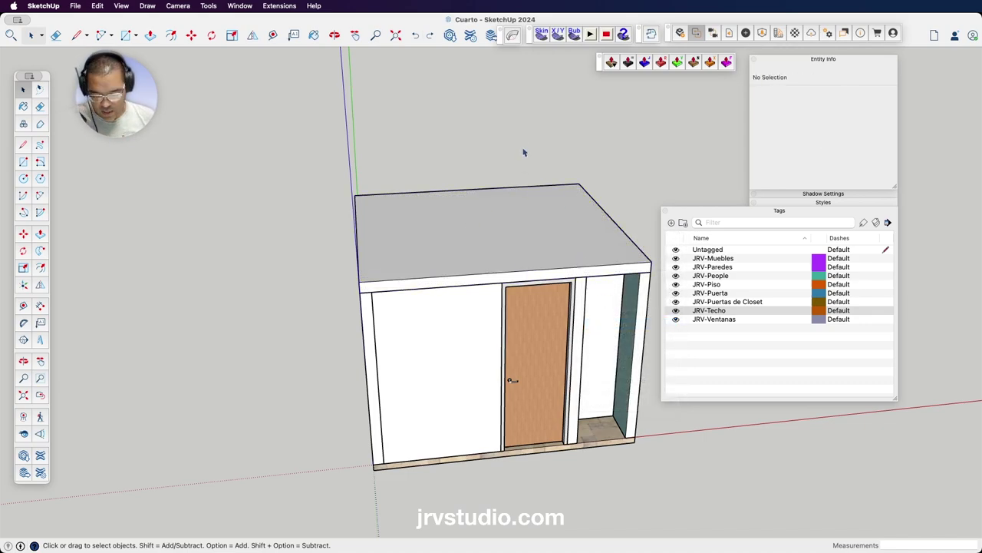
{"action": "mouse_move", "coordinate": [521, 161]}
{"action": "middle_mouse_down"}
{"action": "mouse_move", "coordinate": [544, 244]}
{"action": "mouse_move", "coordinate": [442, 146]}
{"action": "mouse_move", "coordinate": [325, 323]}
{"action": "mouse_move", "coordinate": [515, 222]}
{"action": "mouse_move", "coordinate": [558, 274]}
{"action": "mouse_move", "coordinate": [318, 276]}
{"action": "mouse_move", "coordinate": [471, 275]}
{"action": "mouse_move", "coordinate": [530, 322]}
{"action": "middle_mouse_up"}
{"action": "scroll", "coordinate": [530, 323], "scroll_direction": "up", "scroll_amount": 3}
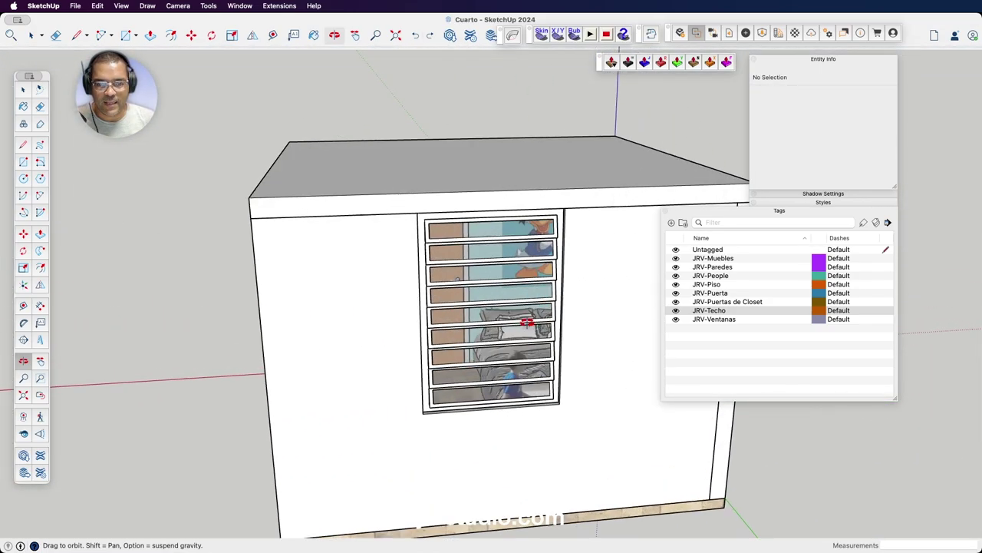
{"action": "scroll", "coordinate": [538, 318], "scroll_direction": "up", "scroll_amount": 3}
{"action": "scroll", "coordinate": [553, 311], "scroll_direction": "up", "scroll_amount": 3}
{"action": "scroll", "coordinate": [575, 299], "scroll_direction": "up", "scroll_amount": 2}
{"action": "mouse_move", "coordinate": [575, 299]}
{"action": "middle_mouse_down"}
{"action": "mouse_move", "coordinate": [432, 336]}
{"action": "mouse_move", "coordinate": [483, 272]}
{"action": "mouse_move", "coordinate": [466, 276]}
{"action": "mouse_move", "coordinate": [445, 340]}
{"action": "mouse_move", "coordinate": [429, 279]}
{"action": "mouse_move", "coordinate": [481, 233]}
{"action": "mouse_move", "coordinate": [535, 297]}
{"action": "middle_mouse_up"}
{"action": "scroll", "coordinate": [534, 298], "scroll_direction": "down", "scroll_amount": 3}
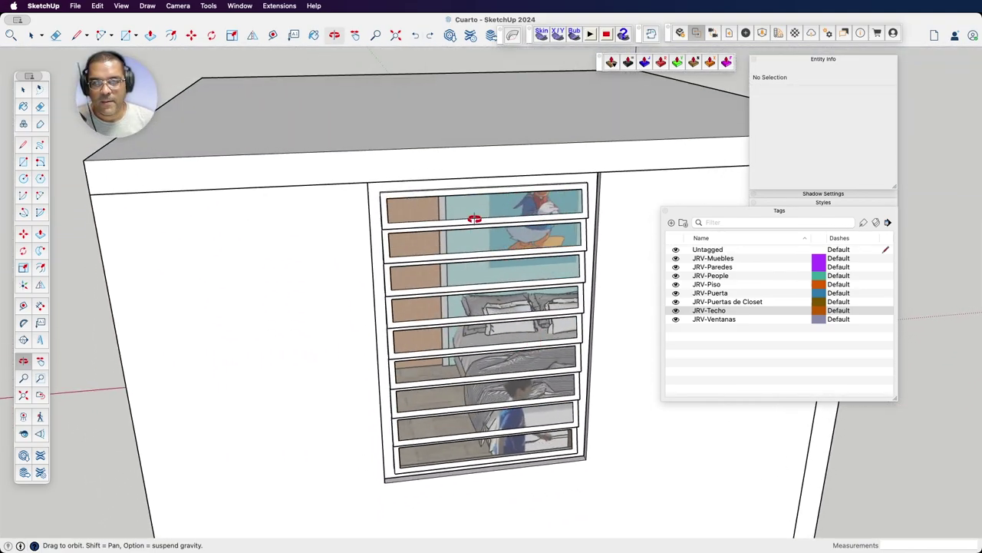
{"action": "scroll", "coordinate": [471, 220], "scroll_direction": "down", "scroll_amount": 3}
{"action": "scroll", "coordinate": [483, 238], "scroll_direction": "down", "scroll_amount": 3}
{"action": "scroll", "coordinate": [488, 251], "scroll_direction": "down", "scroll_amount": 1}
{"action": "mouse_move", "coordinate": [488, 251]}
{"action": "left_mouse_down"}
{"action": "mouse_move", "coordinate": [430, 307]}
{"action": "mouse_move", "coordinate": [511, 223]}
{"action": "mouse_move", "coordinate": [487, 219]}
{"action": "left_mouse_up"}
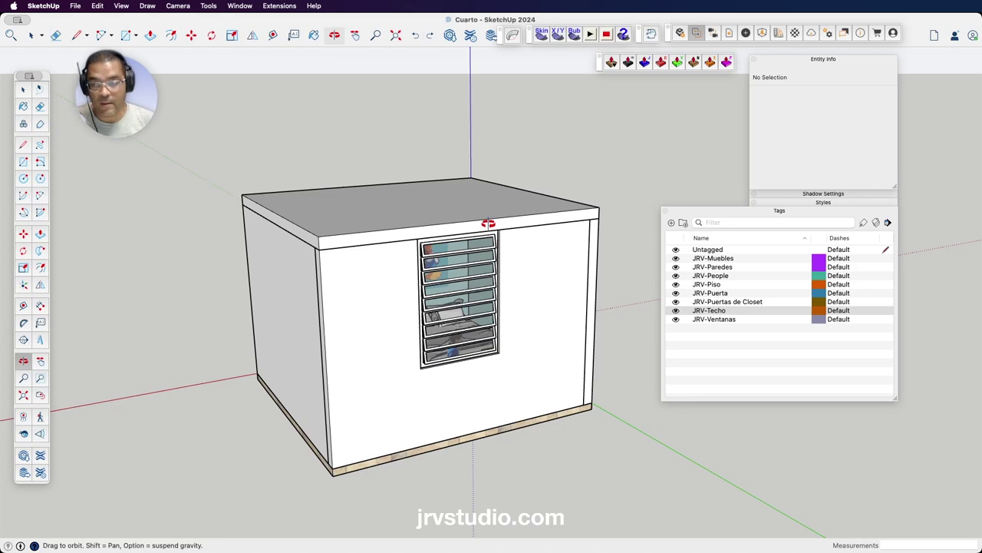
{"action": "key", "text": "super+2"}
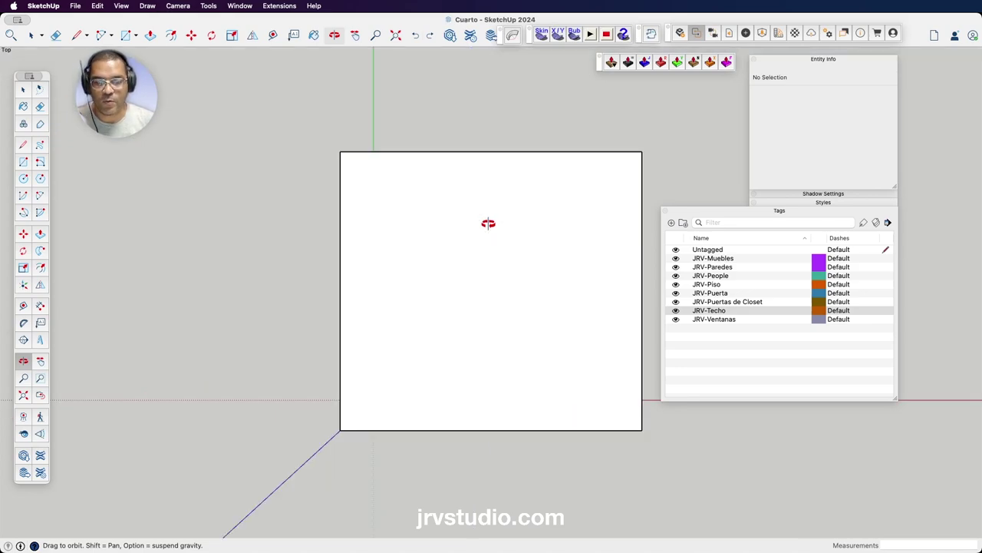
{"action": "key", "text": "super+7"}
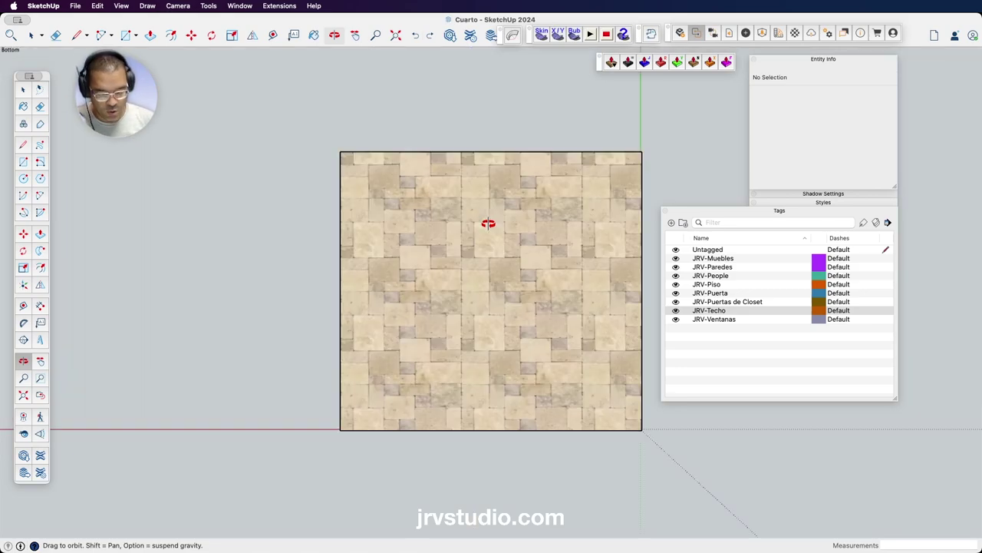
{"action": "key", "text": "super+3"}
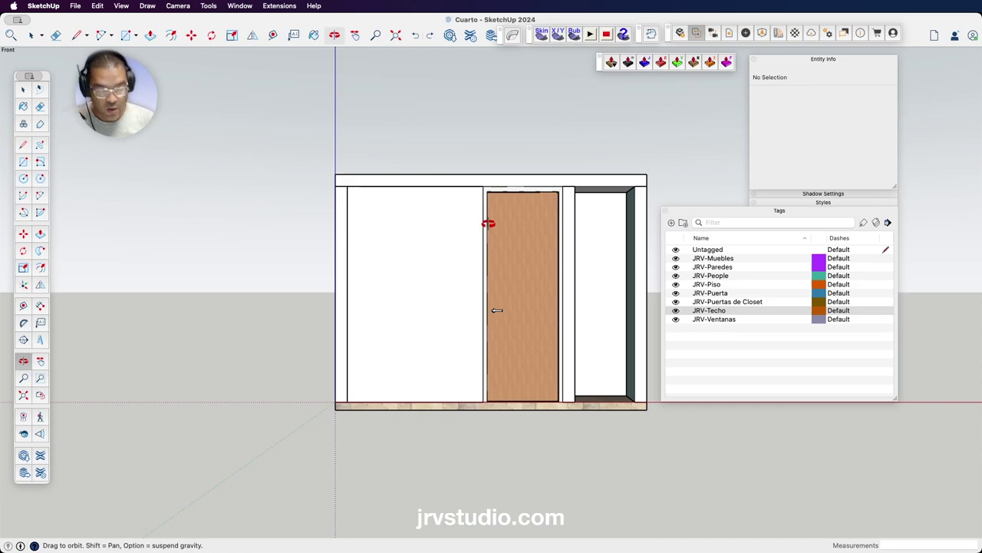
{"action": "key", "text": "super+5"}
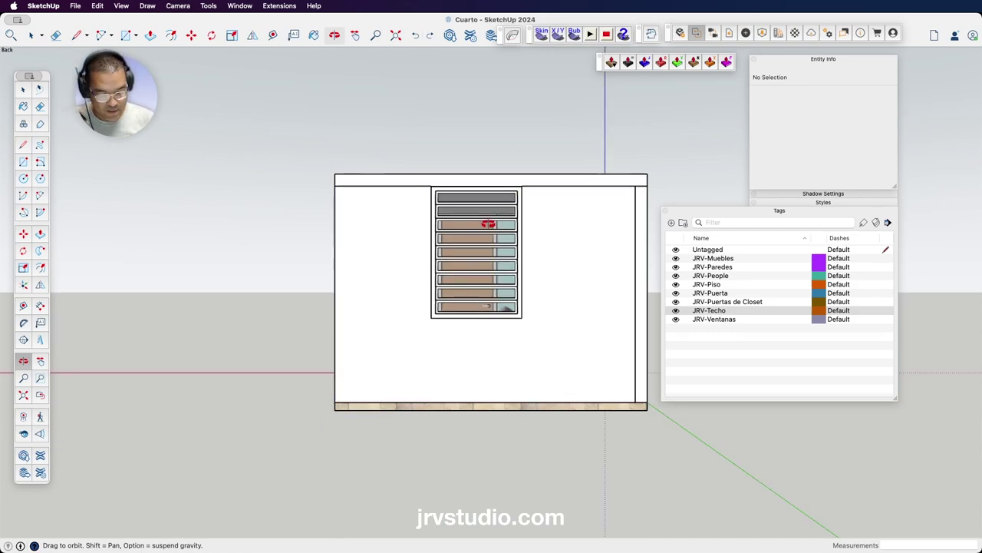
{"action": "key", "text": "super+6"}
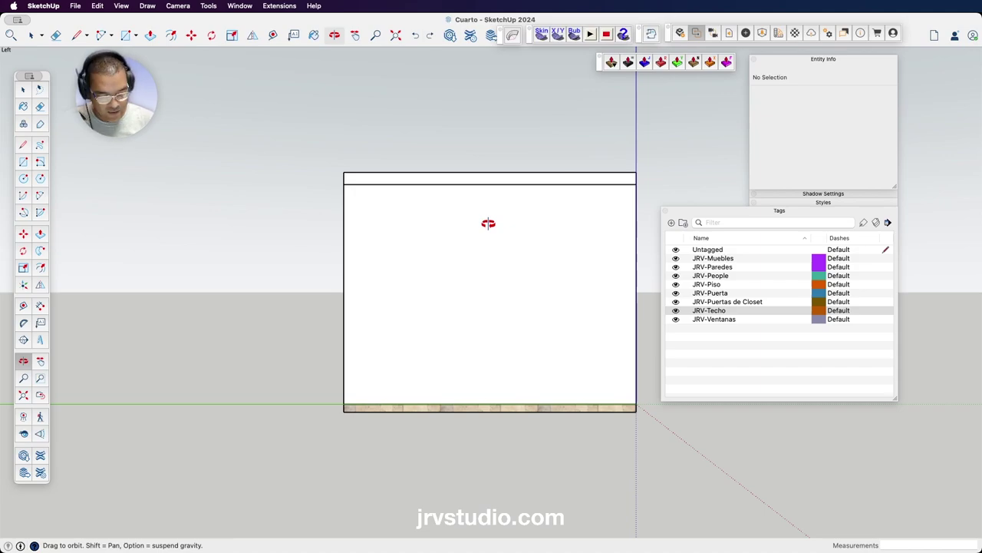
{"action": "key", "text": "super+4"}
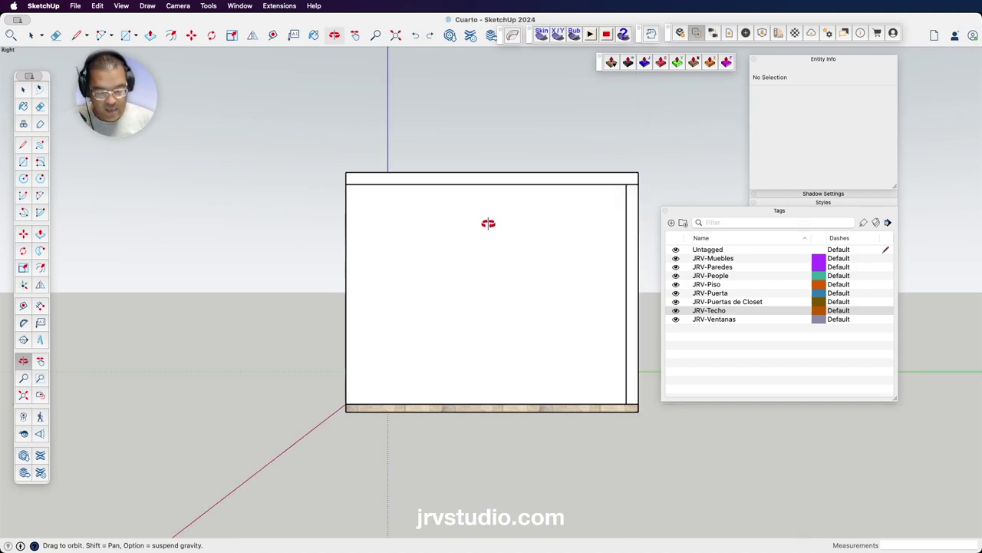
{"action": "key", "text": "super+1"}
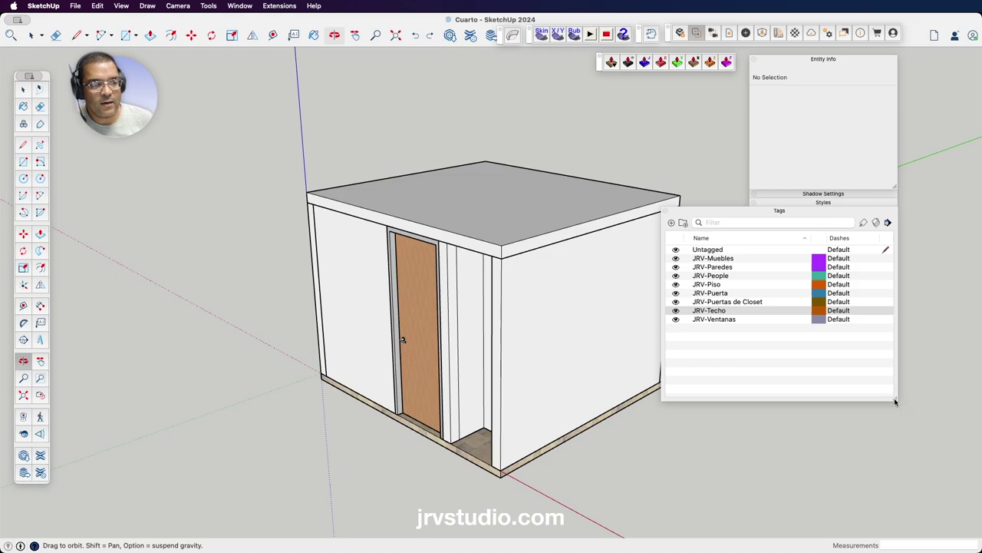
- Dock and collapse the Tags and Entity Info panels, and move the Views toolbar right
{"action": "left_click_drag", "start_coordinate": [895, 400], "coordinate": [855, 374]}
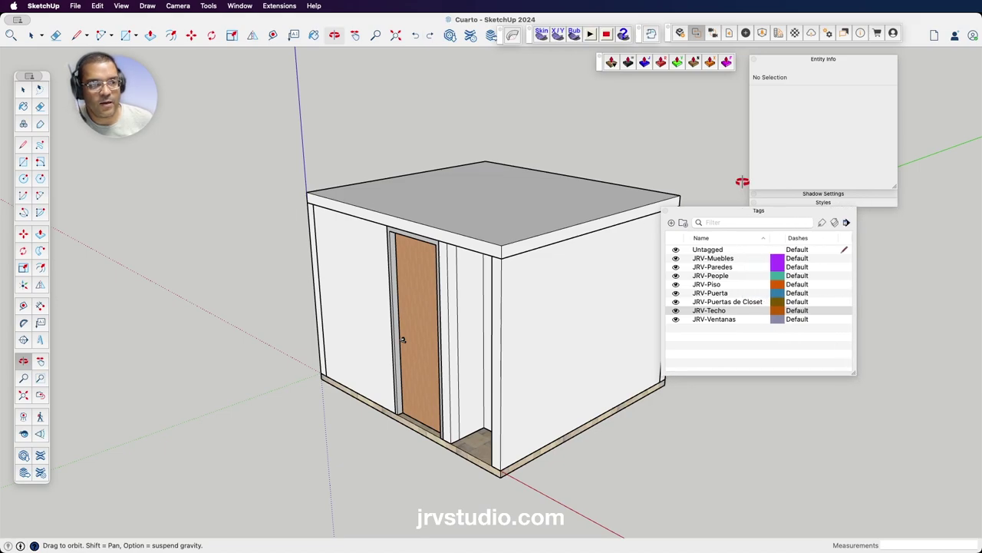
{"action": "left_click_drag", "start_coordinate": [758, 210], "coordinate": [813, 210]}
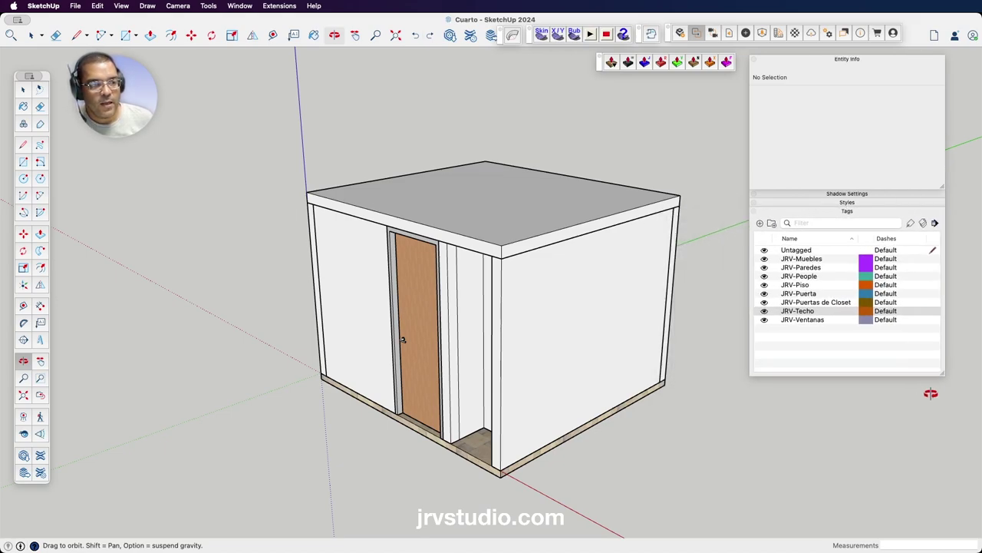
{"action": "left_click", "coordinate": [847, 212]}
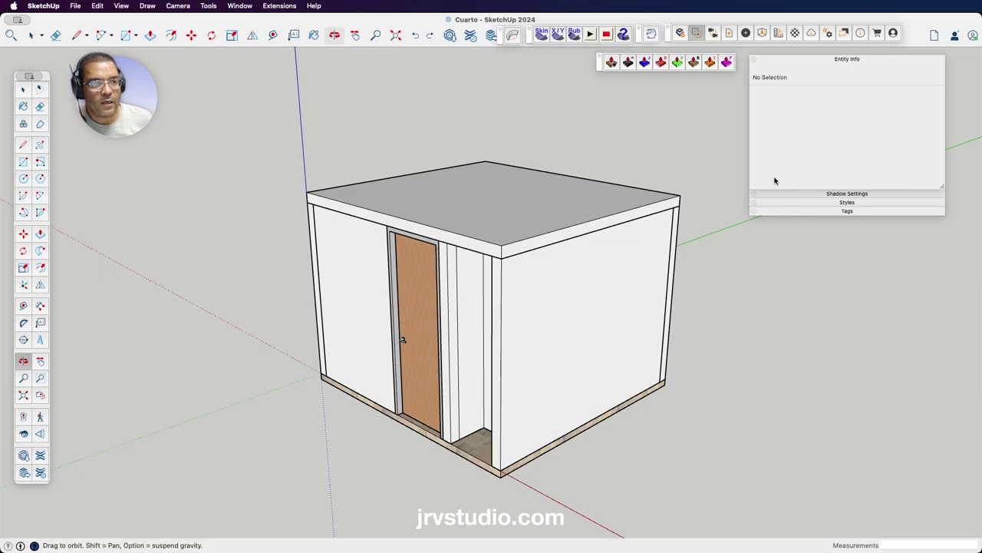
{"action": "left_click", "coordinate": [811, 62]}
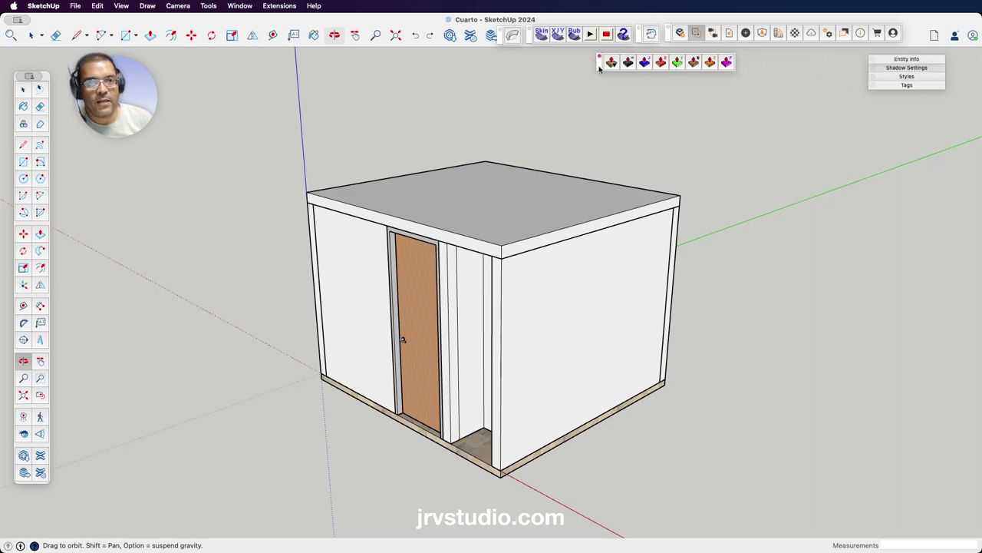
{"action": "left_click_drag", "start_coordinate": [599, 67], "coordinate": [724, 69]}
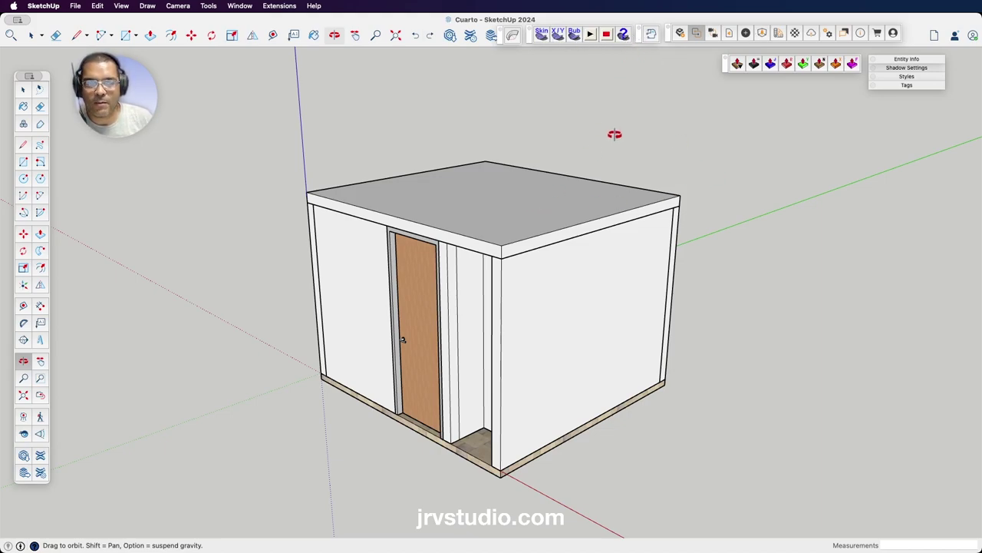
{"action": "key", "text": "space"}
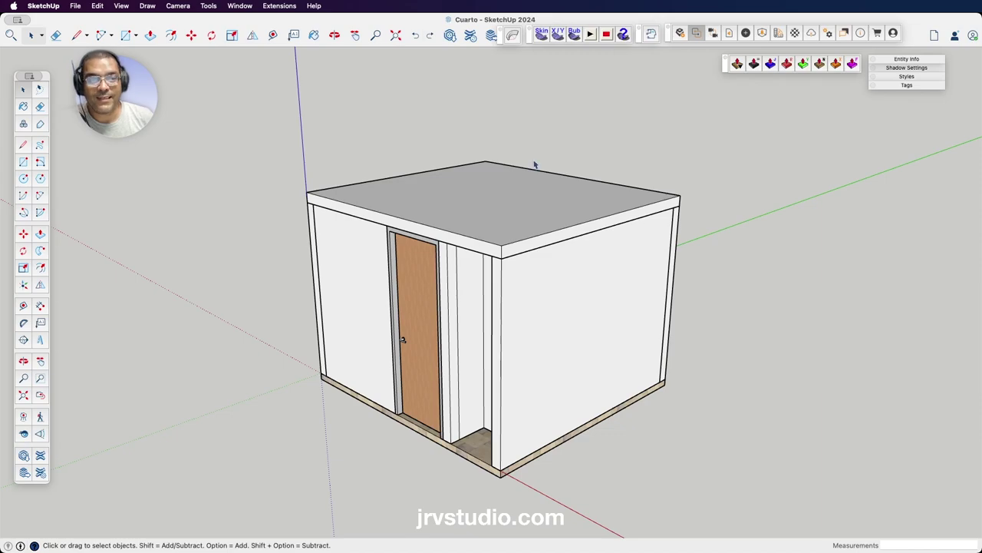
- Box-select the entire room model and bring up the File menu for Send to LayOut
{"action": "left_click_drag", "start_coordinate": [817, 103], "coordinate": [238, 544]}
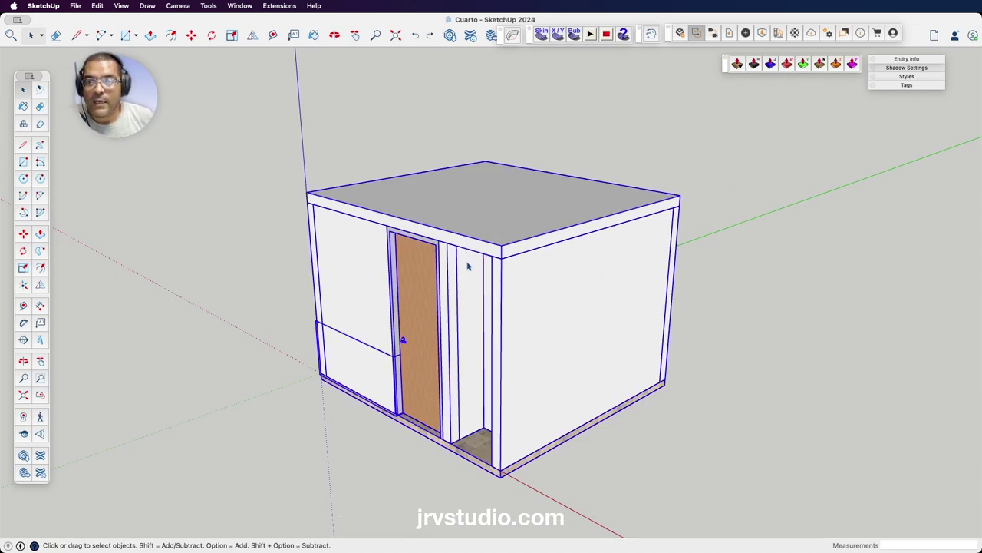
{"action": "left_click", "coordinate": [75, 6]}
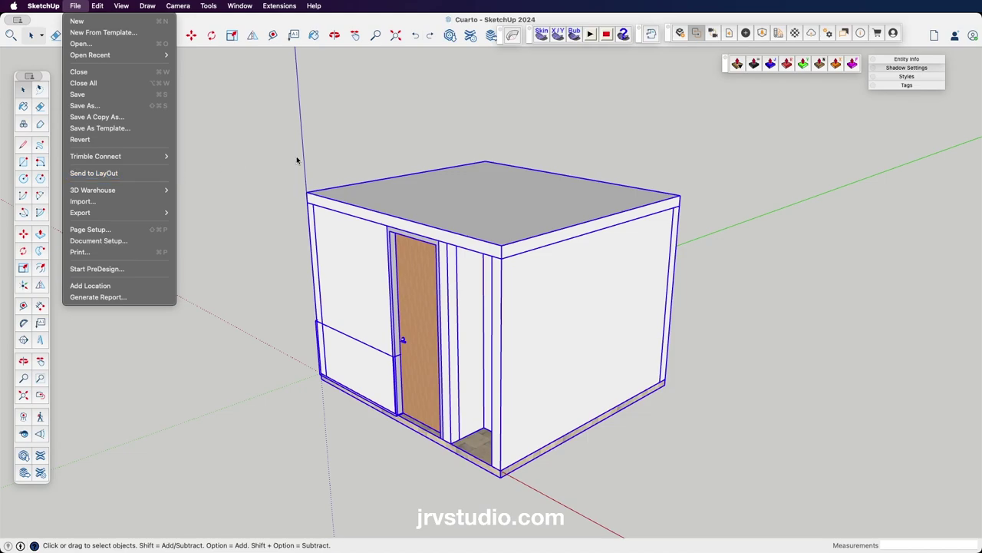
{"action": "left_click", "coordinate": [328, 120]}
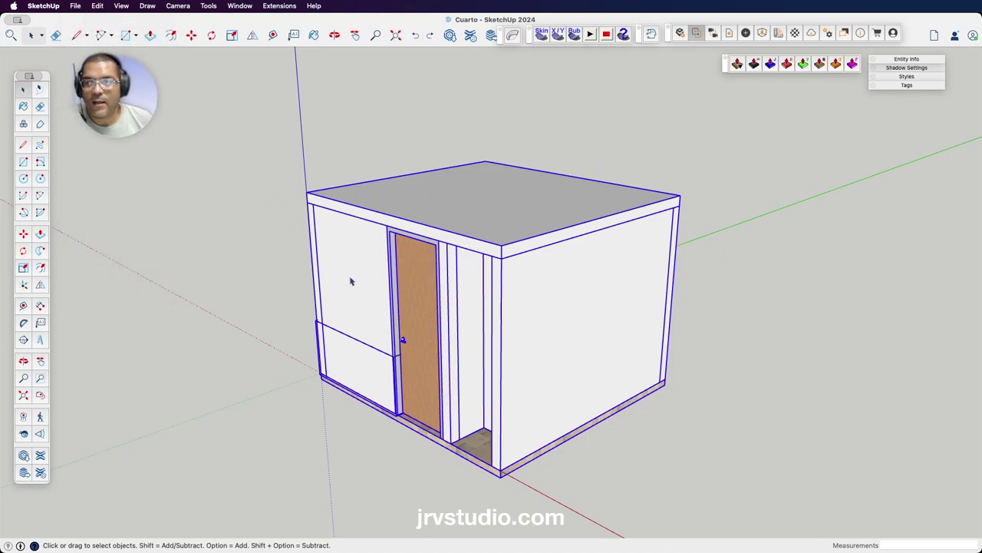
{"action": "left_click", "coordinate": [74, 6]}
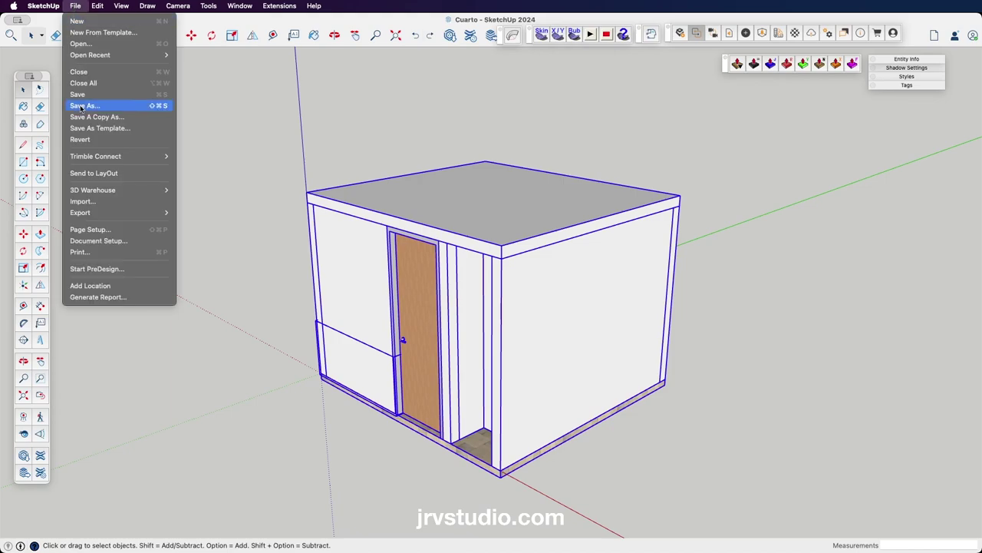
{"action": "left_click", "coordinate": [229, 154]}
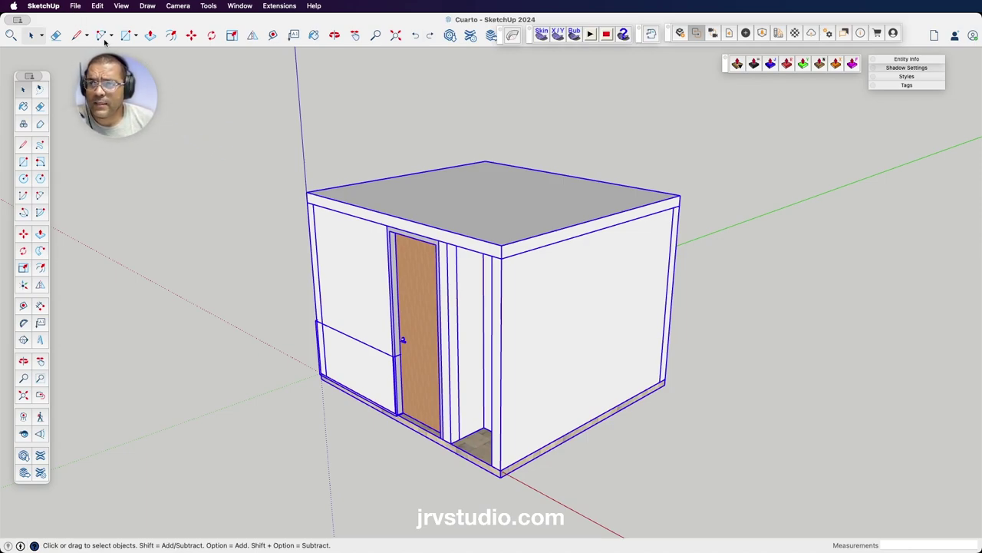
{"action": "left_click", "coordinate": [743, 112]}
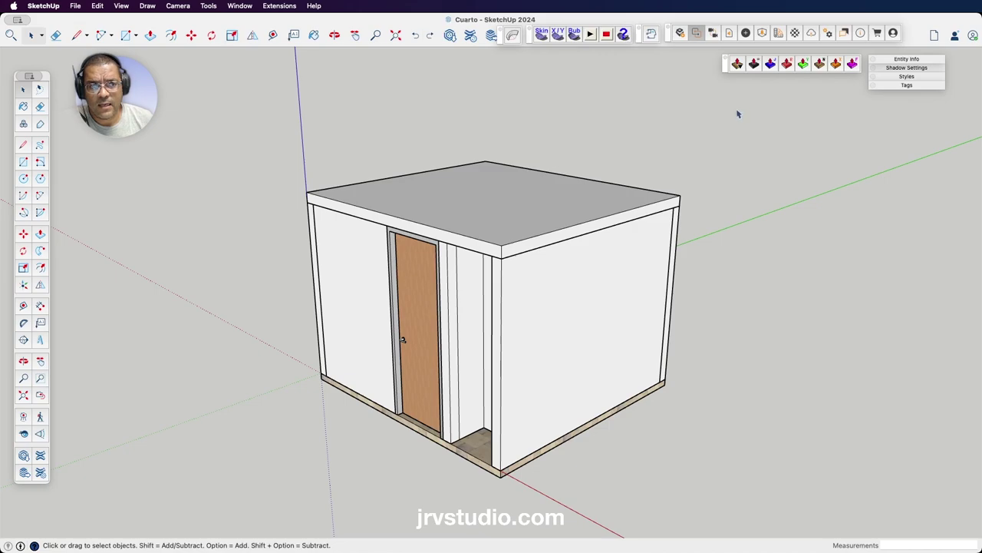
{"action": "mouse_move", "coordinate": [750, 96]}
{"action": "left_mouse_down"}
{"action": "mouse_move", "coordinate": [695, 154]}
{"action": "mouse_move", "coordinate": [291, 367]}
{"action": "mouse_move", "coordinate": [208, 474]}
{"action": "mouse_move", "coordinate": [189, 530]}
{"action": "left_mouse_up"}
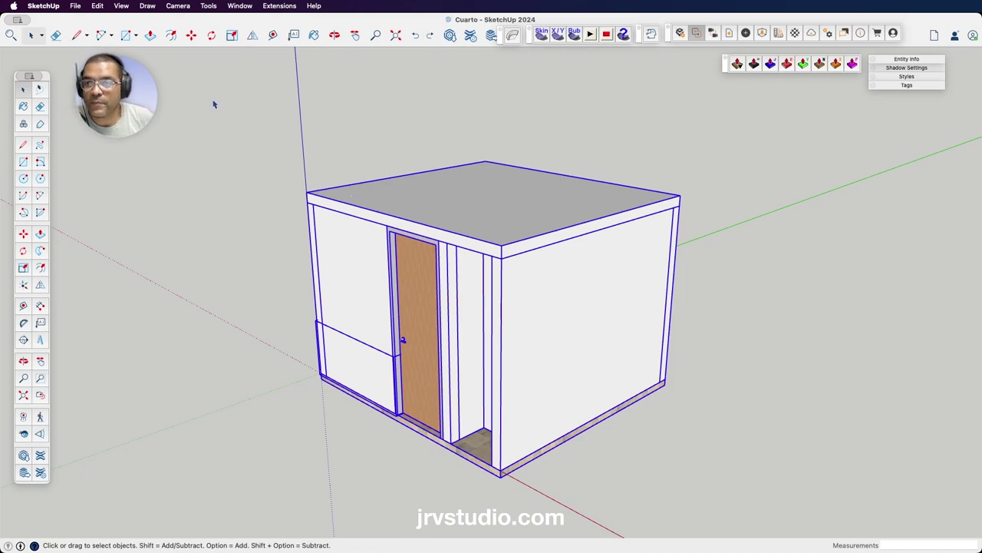
{"action": "left_click", "coordinate": [75, 7]}
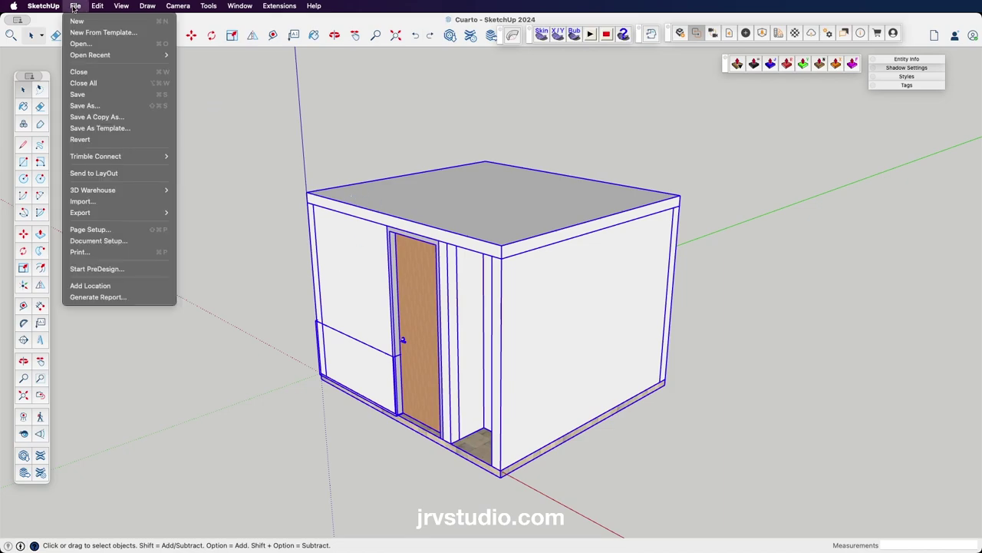
- Send the room model to LayOut and browse the available paper templates
{"action": "left_click", "coordinate": [82, 175]}
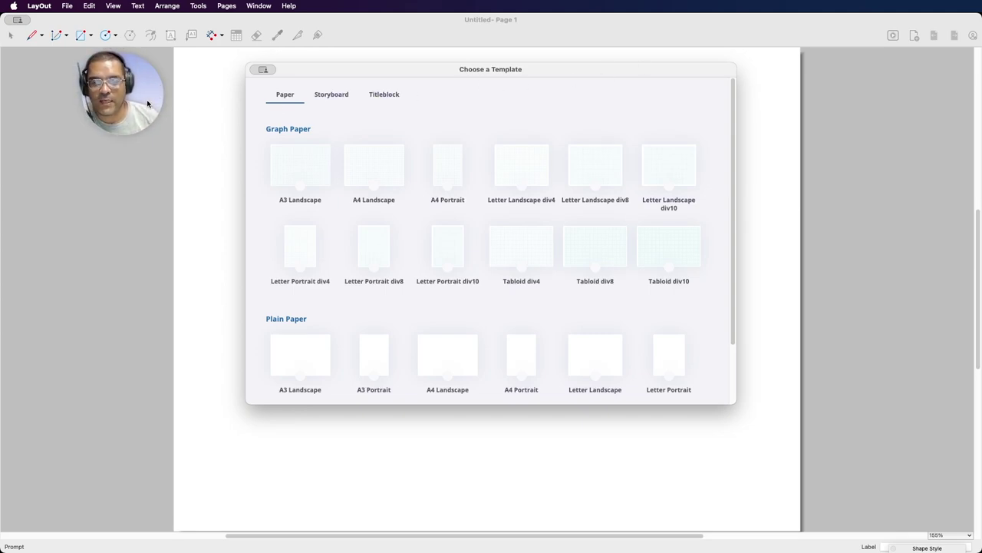
{"action": "scroll", "coordinate": [538, 173], "scroll_direction": "down", "scroll_amount": 3}
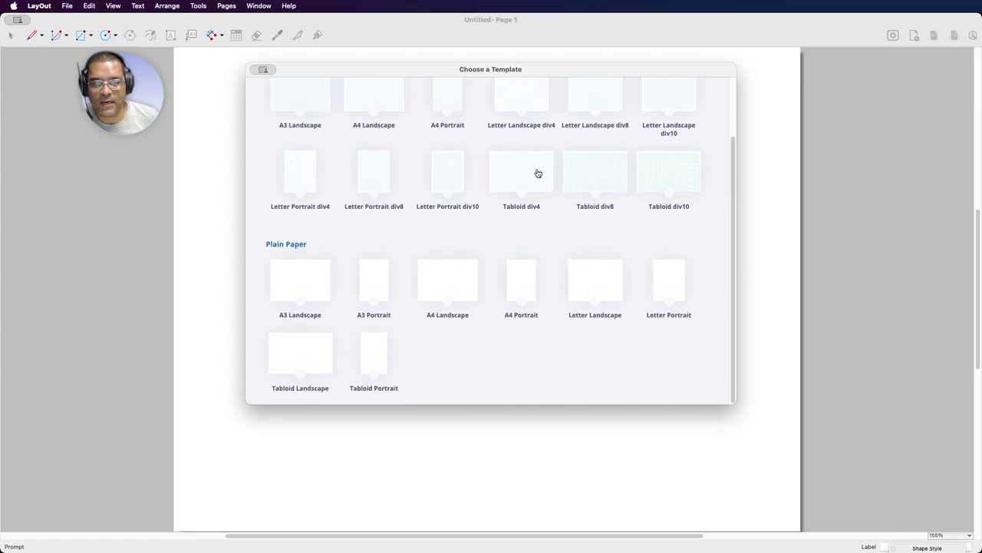
{"action": "scroll", "coordinate": [538, 173], "scroll_direction": "up", "scroll_amount": 3}
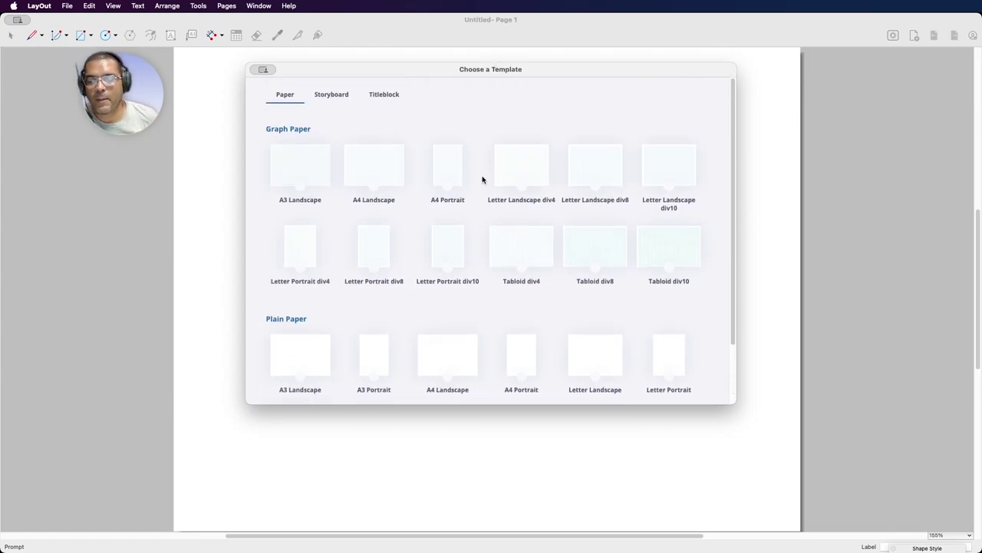
{"action": "scroll", "coordinate": [484, 181], "scroll_direction": "down", "scroll_amount": 3}
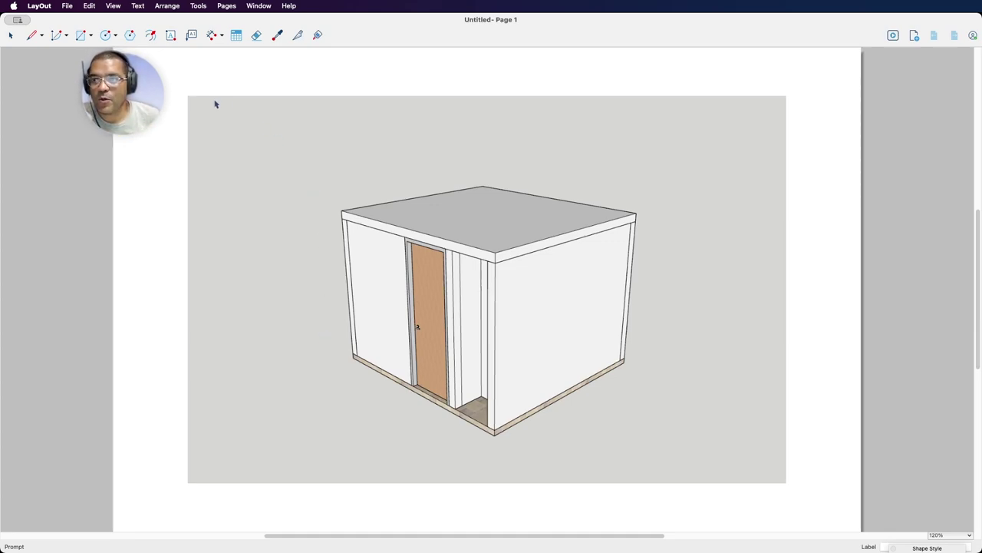
- Set the LayOut paper to 36" wide by 24" tall in Document Setup
{"action": "left_click", "coordinate": [67, 6]}
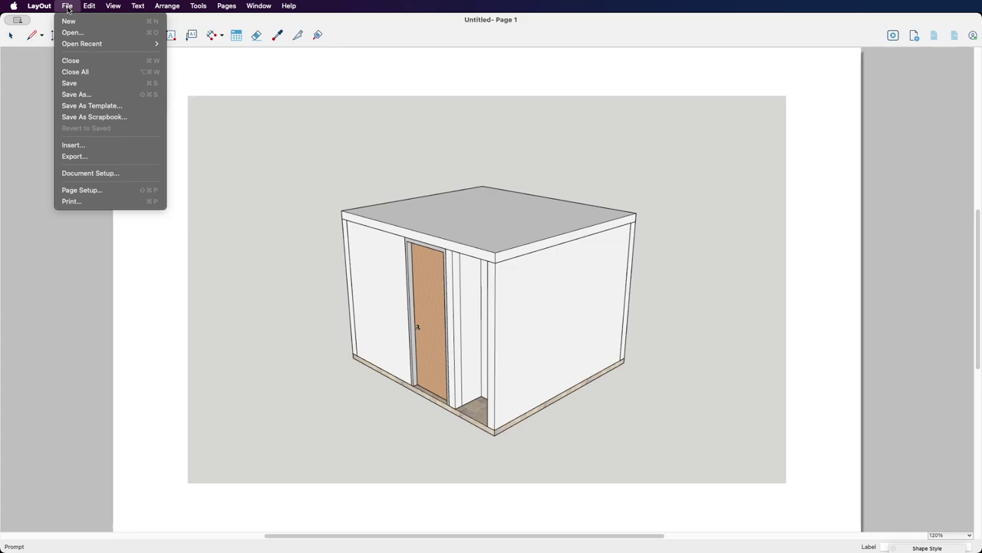
{"action": "left_click", "coordinate": [92, 173]}
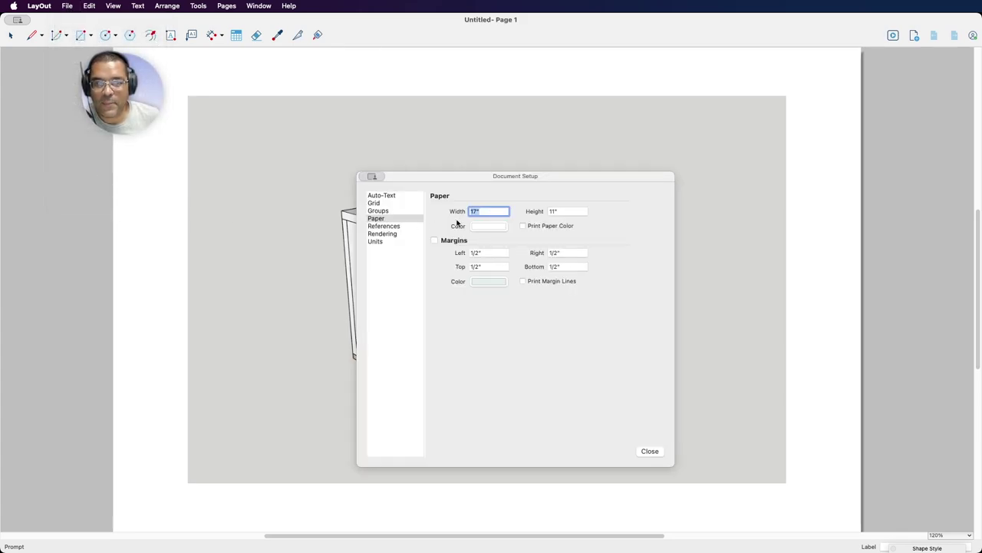
{"action": "left_click", "coordinate": [486, 211]}
{"action": "type", "text": "24"}
{"action": "key", "text": "Tab"}
{"action": "type", "text": "36"}
{"action": "key", "text": "Tab"}
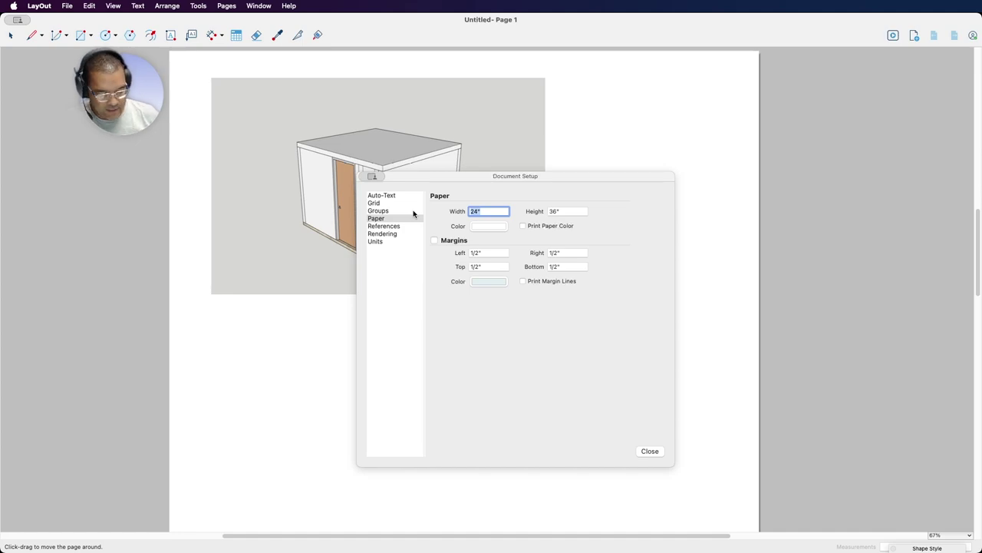
{"action": "type", "text": "36"}
{"action": "key", "text": "Tab"}
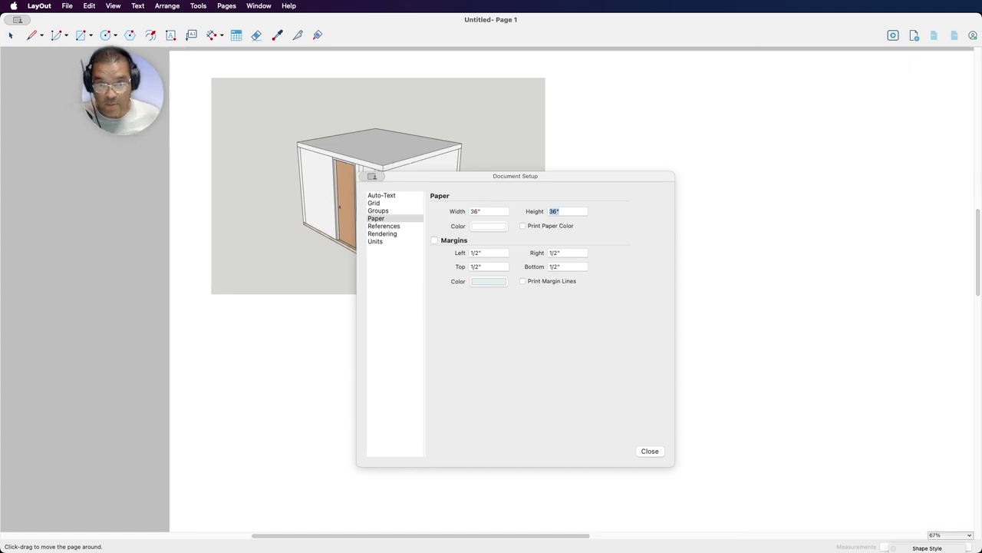
{"action": "type", "text": "24"}
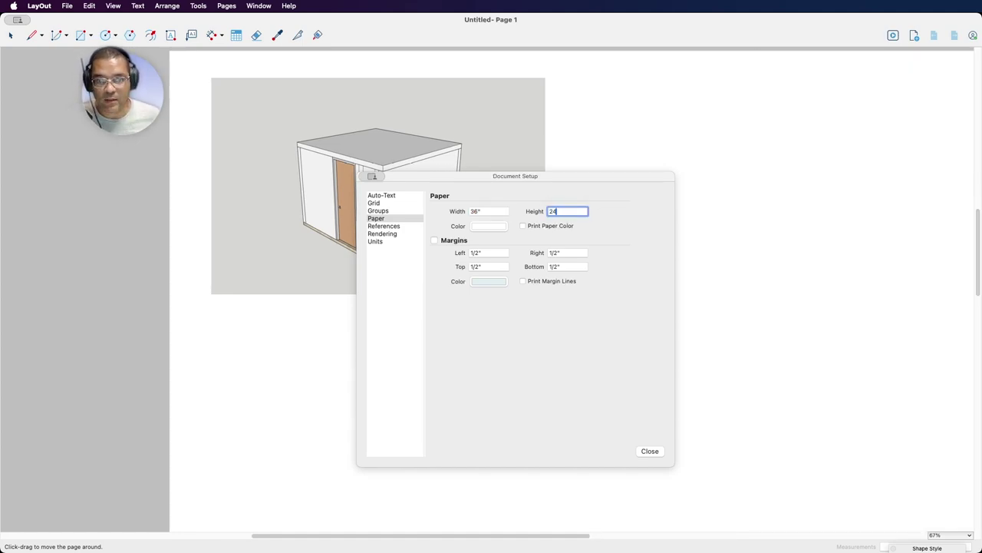
{"action": "key", "text": "Tab"}
{"action": "left_click", "coordinate": [649, 451]}
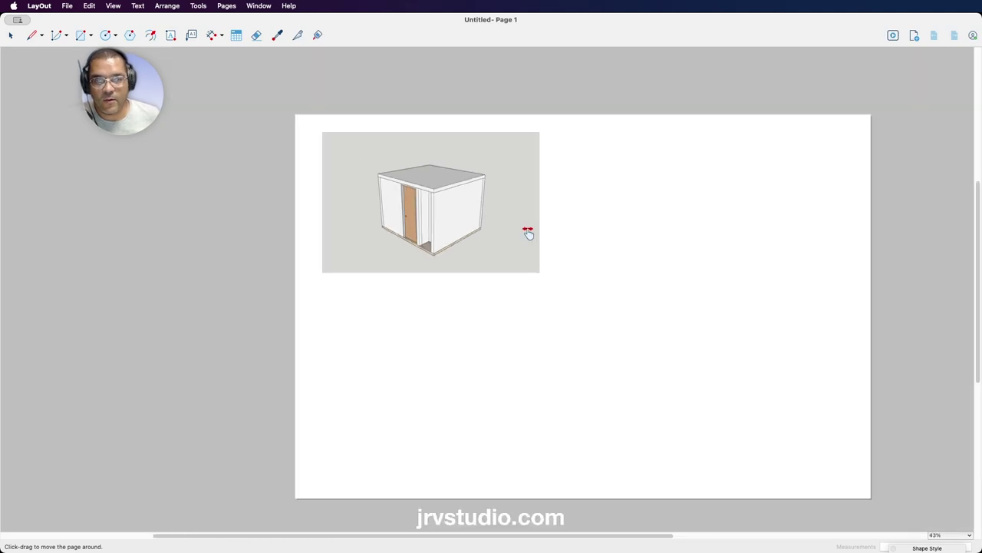
- Move the shed viewport from the top-left corner to near the centre of the enlarged Page 1
{"action": "scroll", "coordinate": [537, 245], "scroll_direction": "down", "scroll_amount": 2}
{"action": "left_click_drag", "start_coordinate": [561, 268], "coordinate": [496, 281]}
{"action": "scroll", "coordinate": [496, 281], "scroll_direction": "down", "scroll_amount": 2}
{"action": "scroll", "coordinate": [496, 282], "scroll_direction": "up", "scroll_amount": 5}
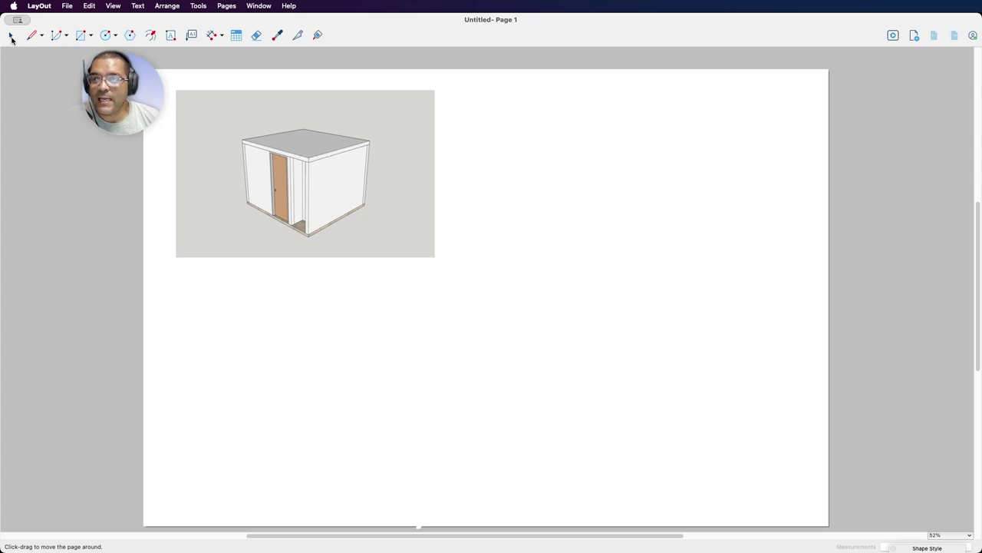
{"action": "left_click", "coordinate": [11, 36]}
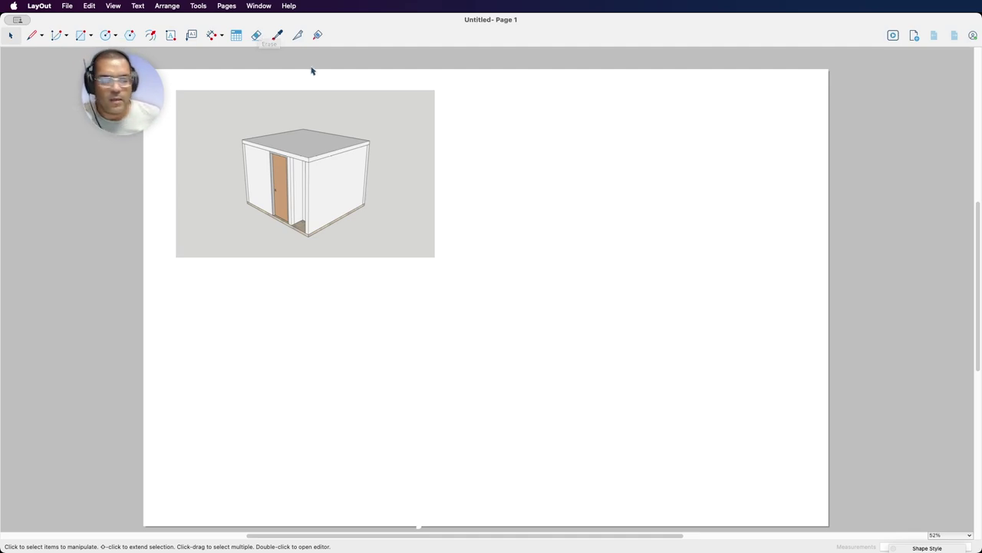
{"action": "left_click", "coordinate": [294, 178]}
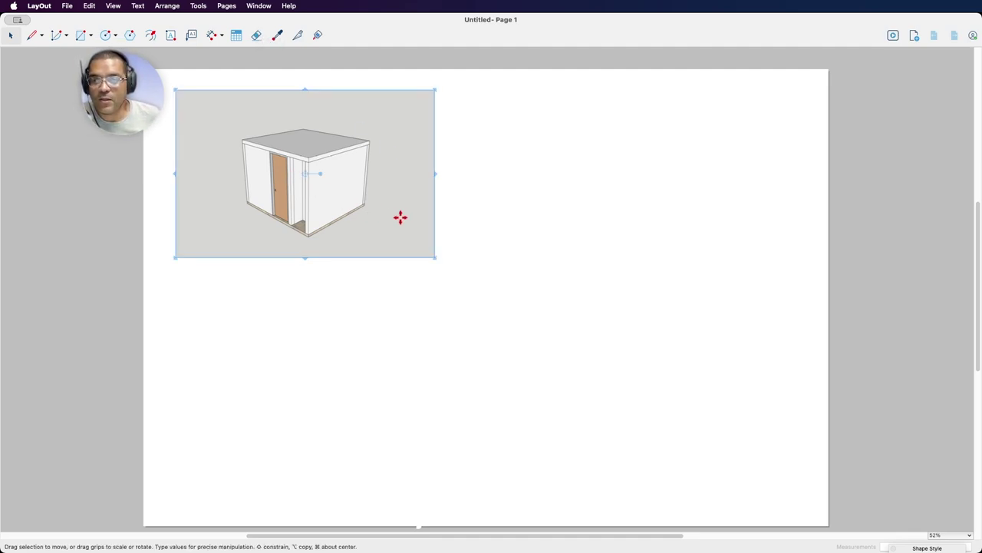
{"action": "mouse_move", "coordinate": [352, 210]}
{"action": "left_mouse_down"}
{"action": "mouse_move", "coordinate": [494, 315]}
{"action": "mouse_move", "coordinate": [521, 290]}
{"action": "left_mouse_up"}
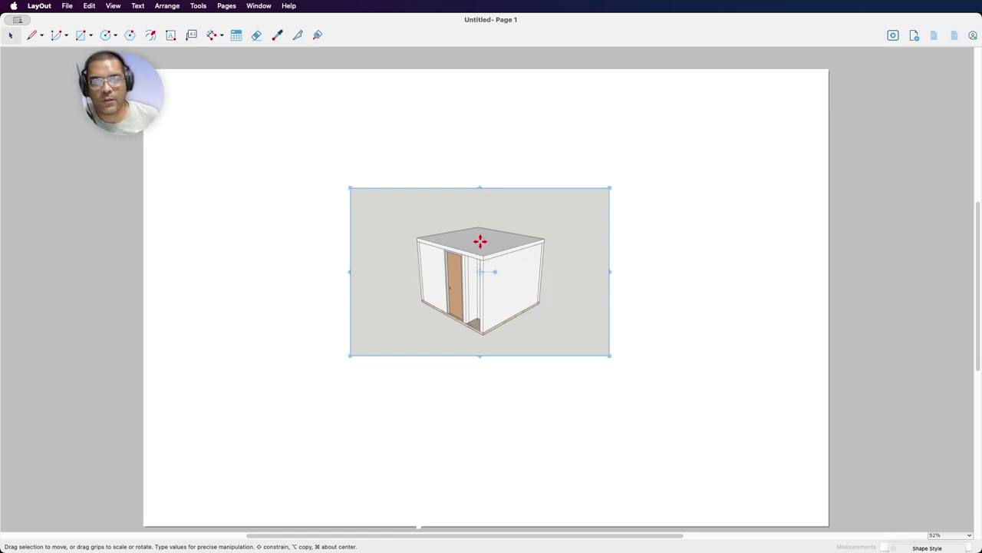
- Try viewport scales of 1/8", 1/16" and 1/2" = 1'-0" to compare the shed's size
{"action": "right_click", "coordinate": [522, 228]}
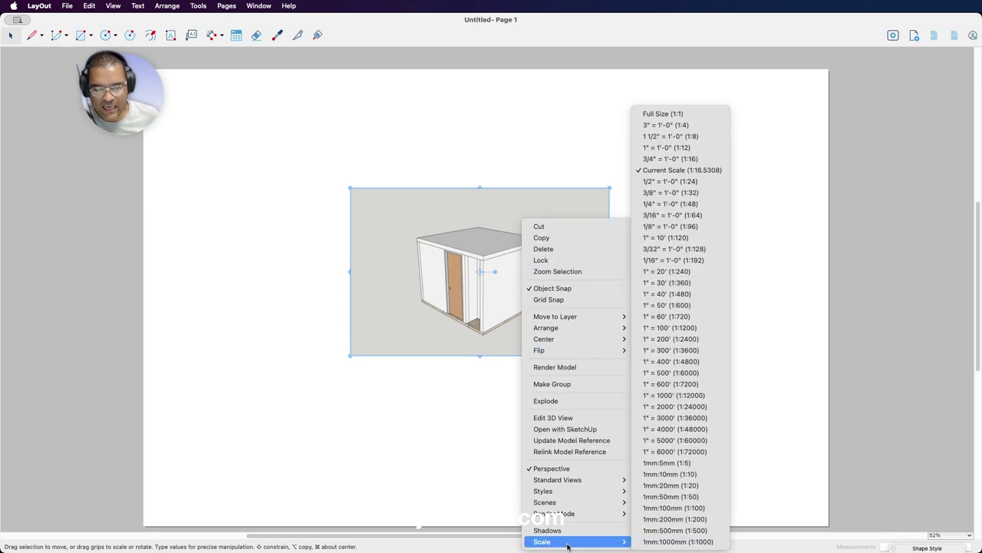
{"action": "mouse_move", "coordinate": [568, 541]}
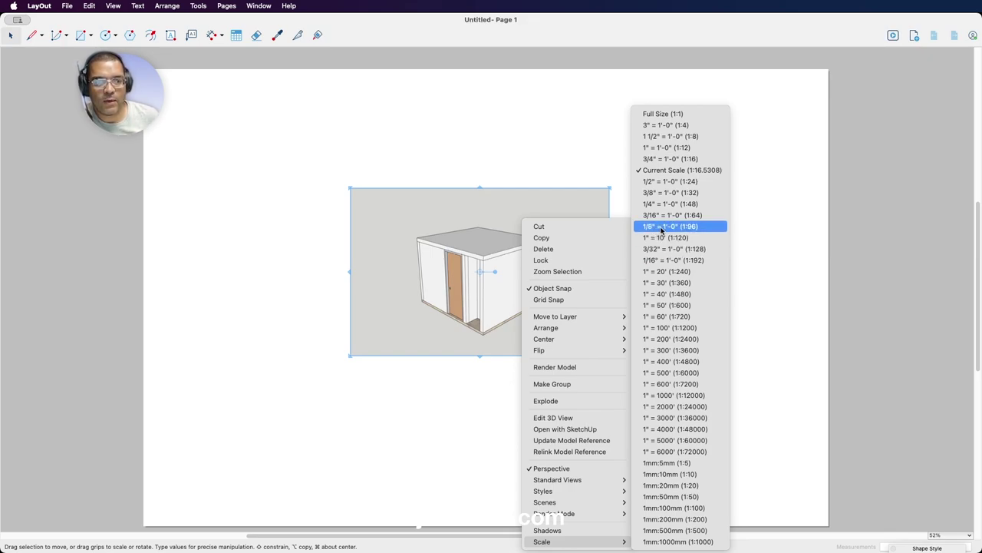
{"action": "left_click", "coordinate": [662, 227]}
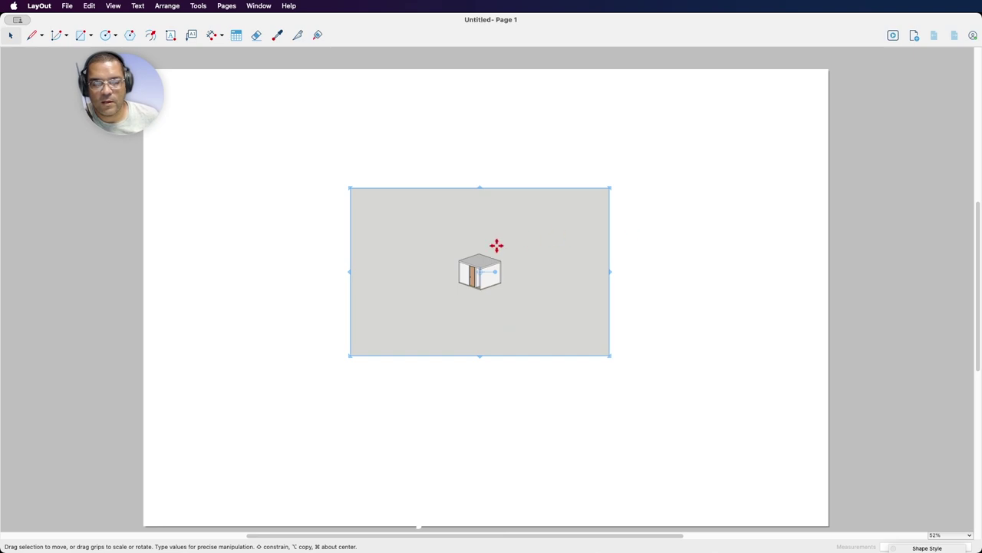
{"action": "right_click", "coordinate": [497, 247]}
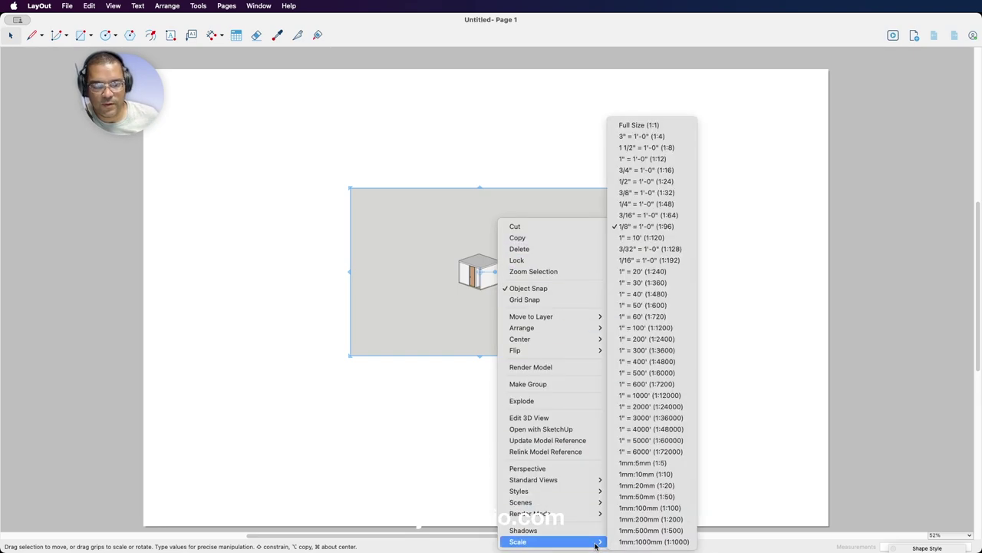
{"action": "mouse_move", "coordinate": [518, 542]}
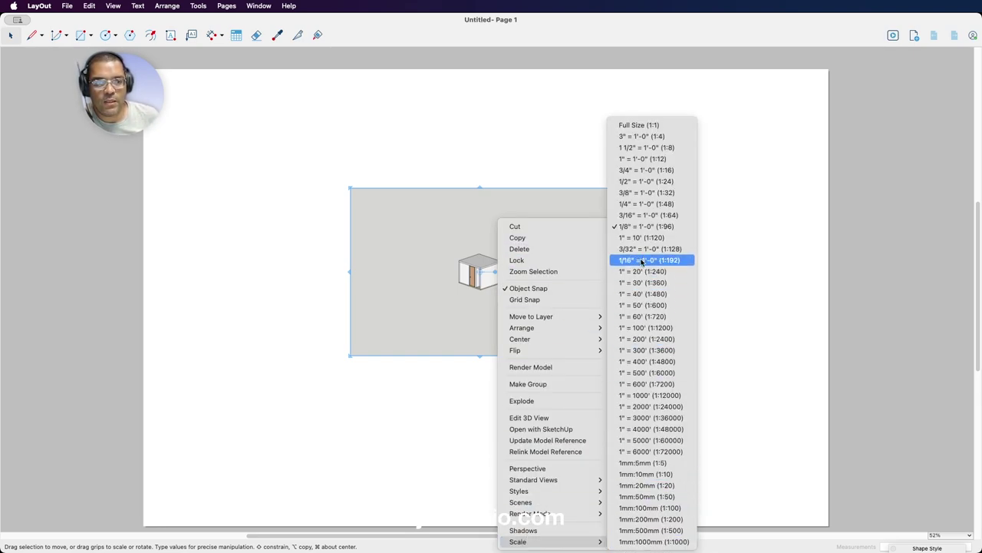
{"action": "left_click", "coordinate": [643, 262]}
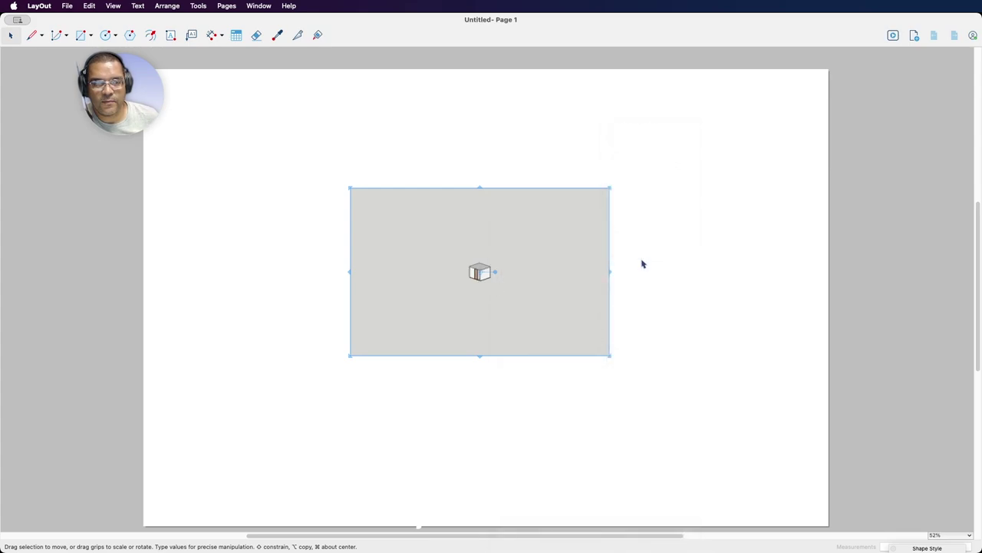
{"action": "right_click", "coordinate": [557, 267]}
{"action": "mouse_move", "coordinate": [577, 541]}
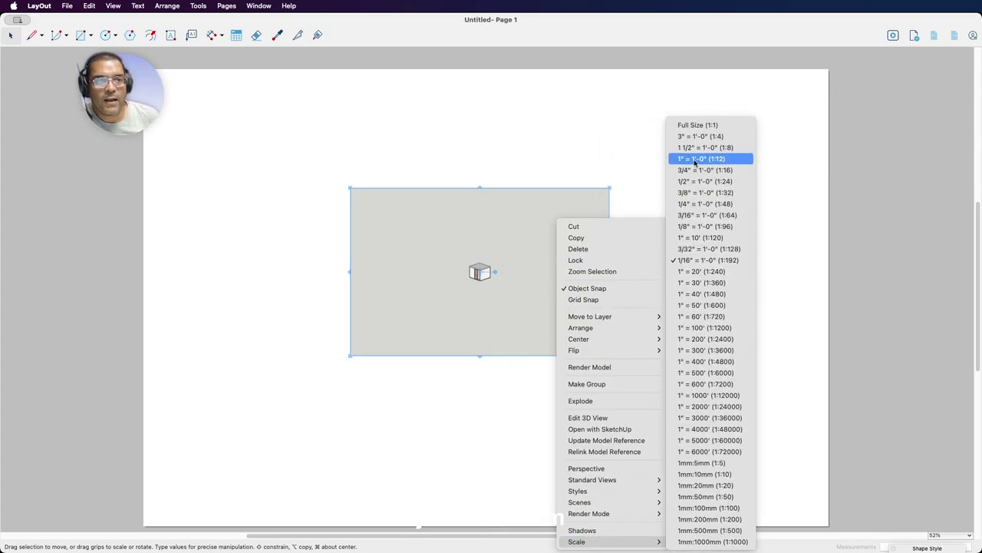
{"action": "left_click", "coordinate": [698, 182]}
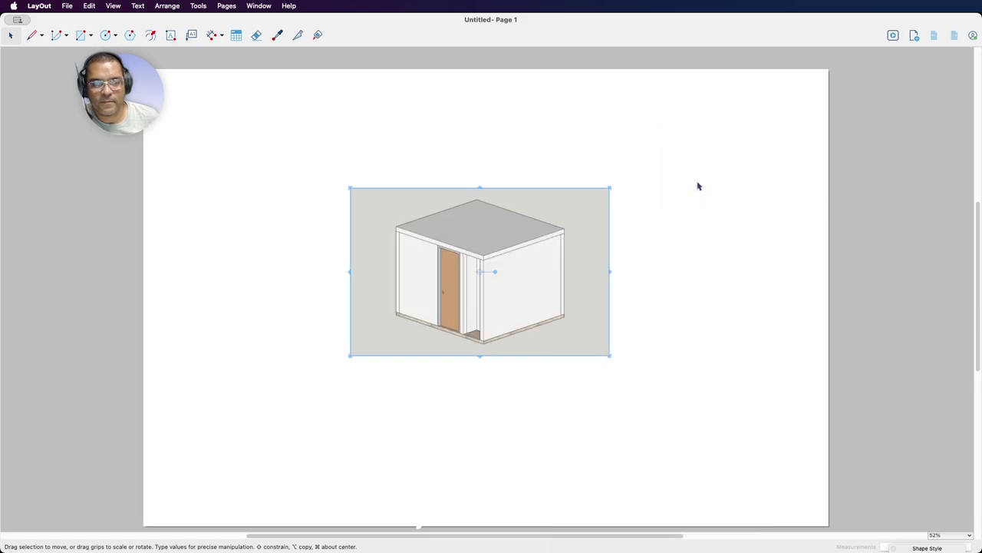
{"action": "right_click", "coordinate": [569, 232]}
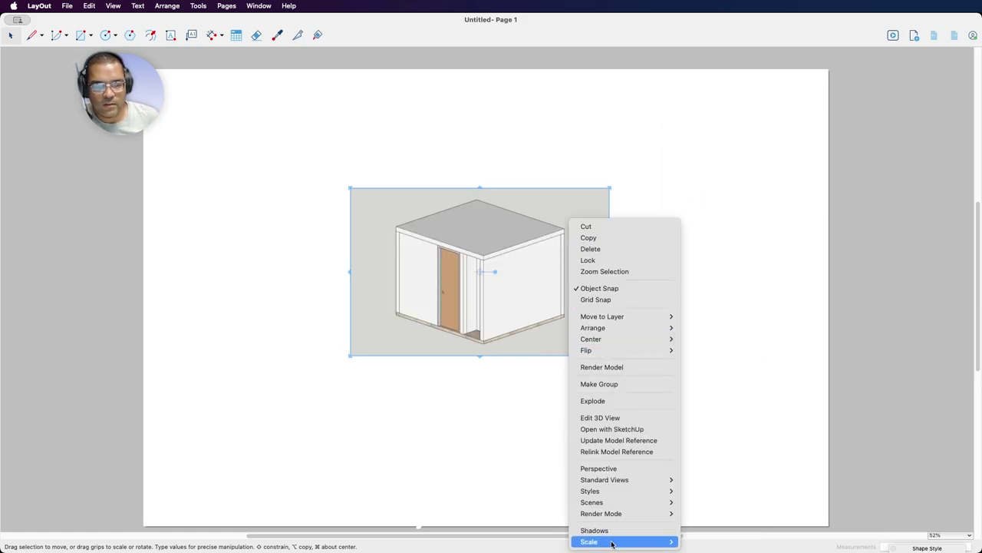
{"action": "mouse_move", "coordinate": [588, 541]}
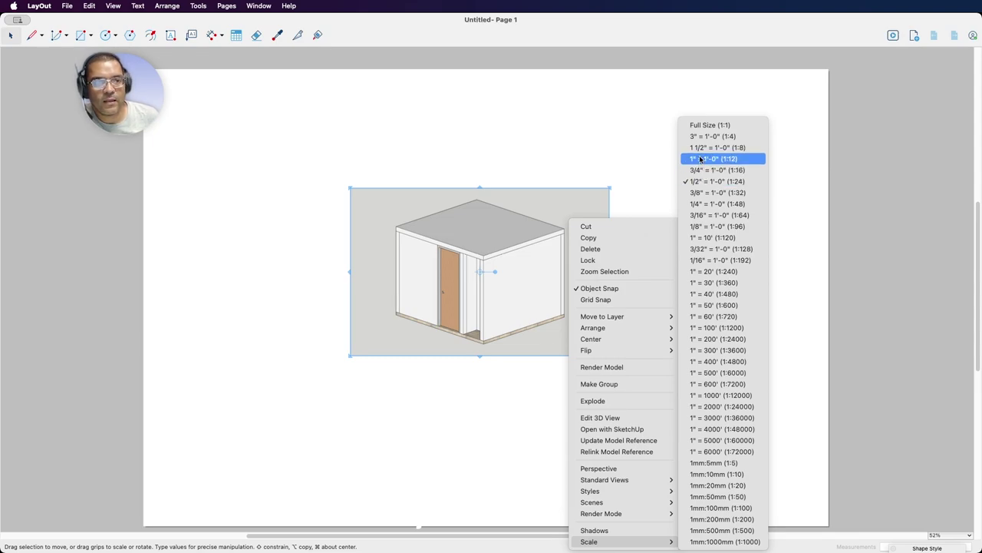
- Scale the viewport to 1" = 1'-0", stretch it to show the whole shed, and enable Perspective
{"action": "left_click", "coordinate": [701, 159]}
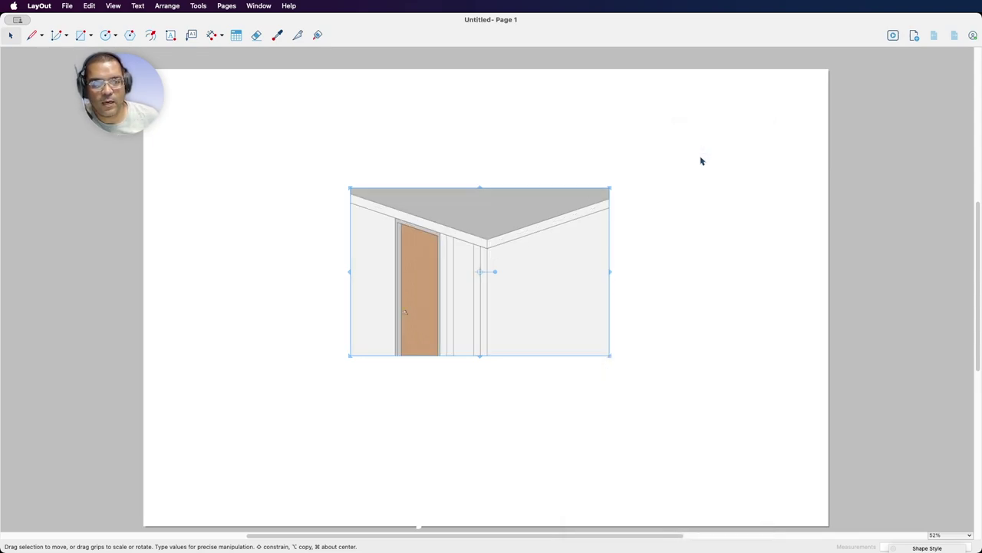
{"action": "left_click_drag", "start_coordinate": [611, 185], "coordinate": [714, 98]}
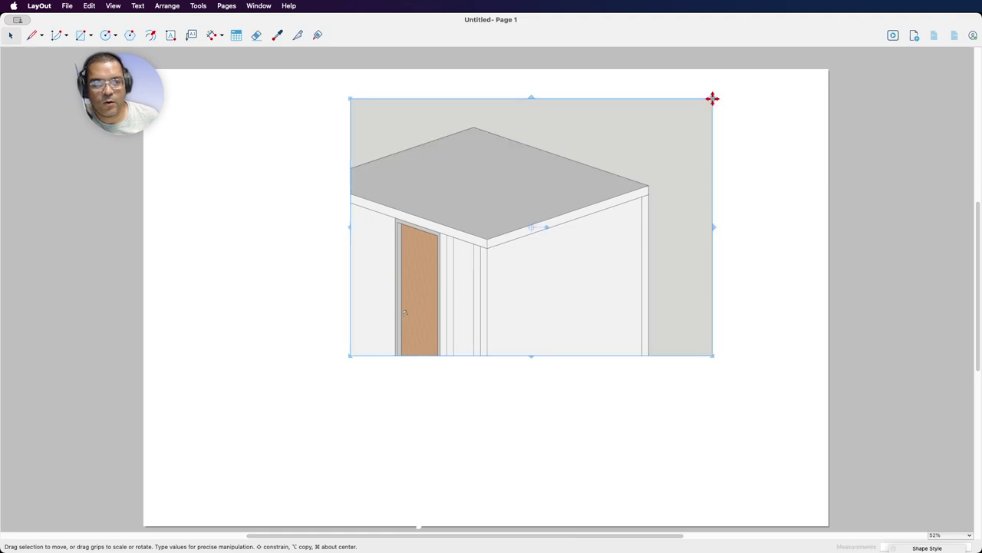
{"action": "left_click_drag", "start_coordinate": [711, 355], "coordinate": [788, 459]}
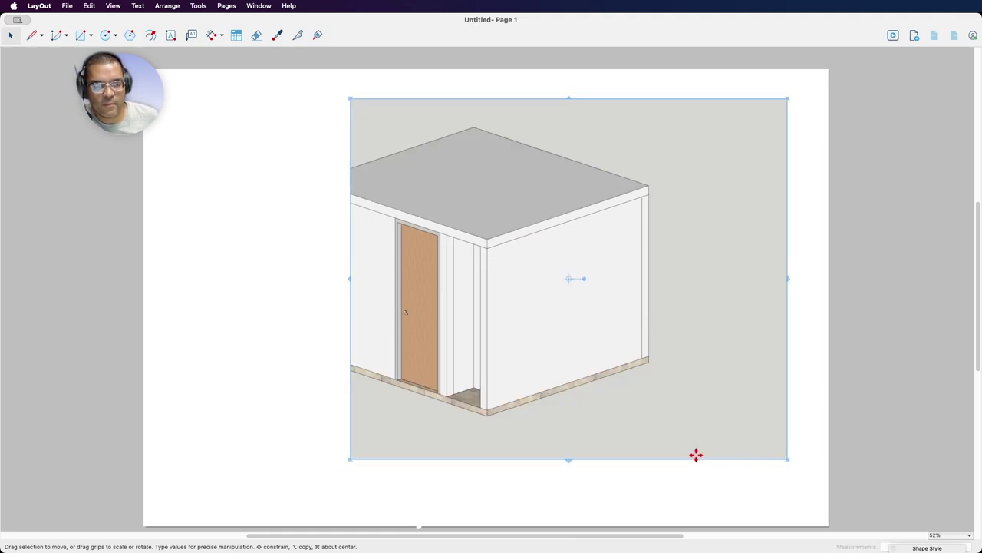
{"action": "left_click_drag", "start_coordinate": [348, 279], "coordinate": [224, 279]}
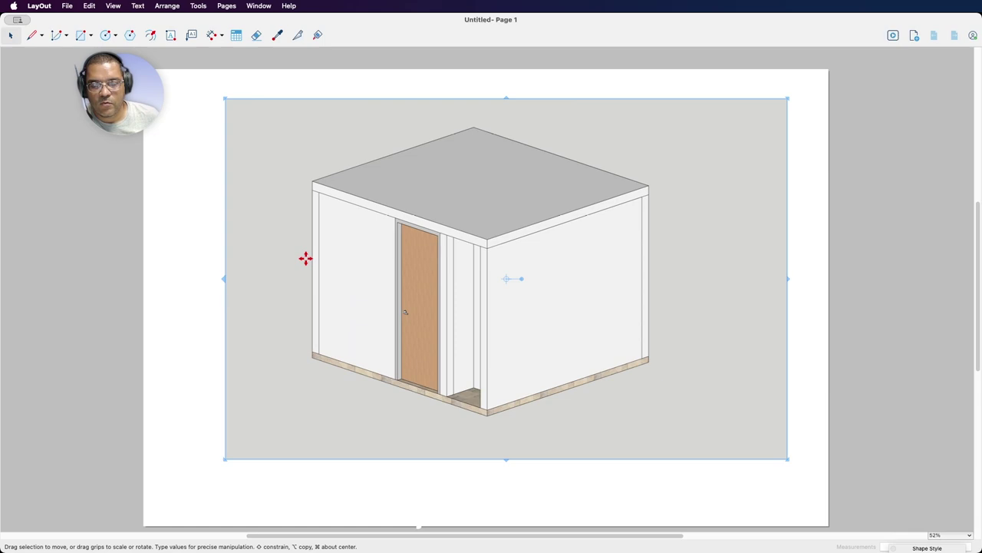
{"action": "right_click", "coordinate": [622, 188]}
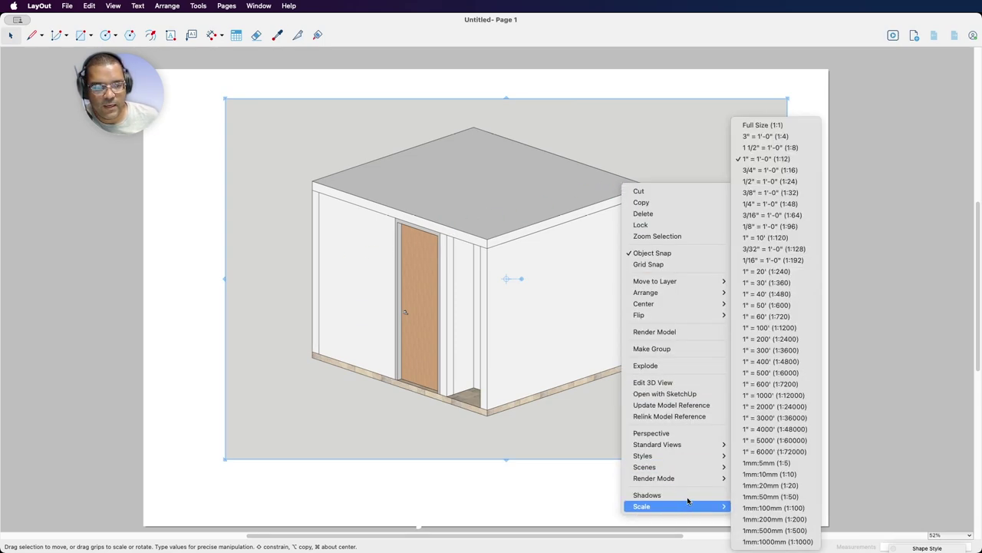
{"action": "mouse_move", "coordinate": [660, 467]}
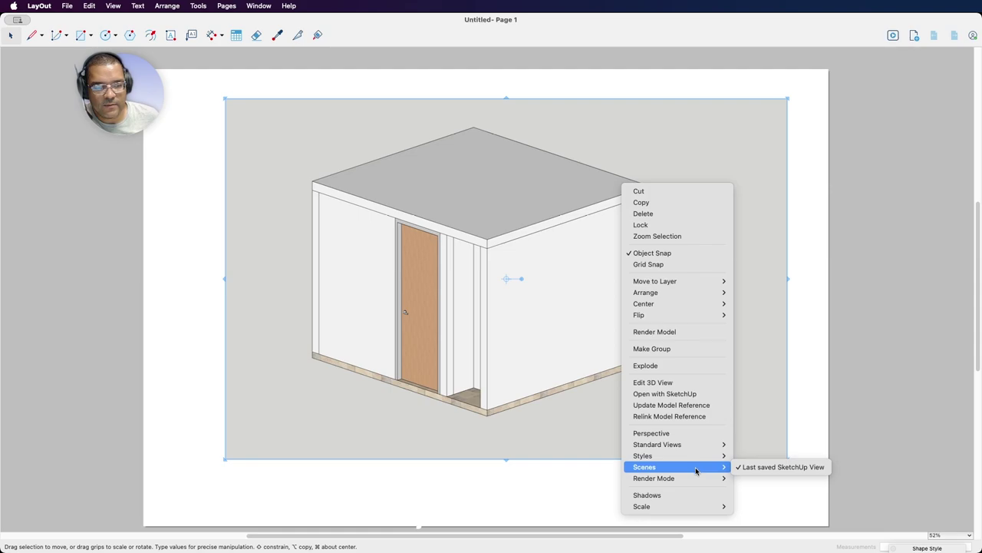
{"action": "left_click", "coordinate": [697, 436]}
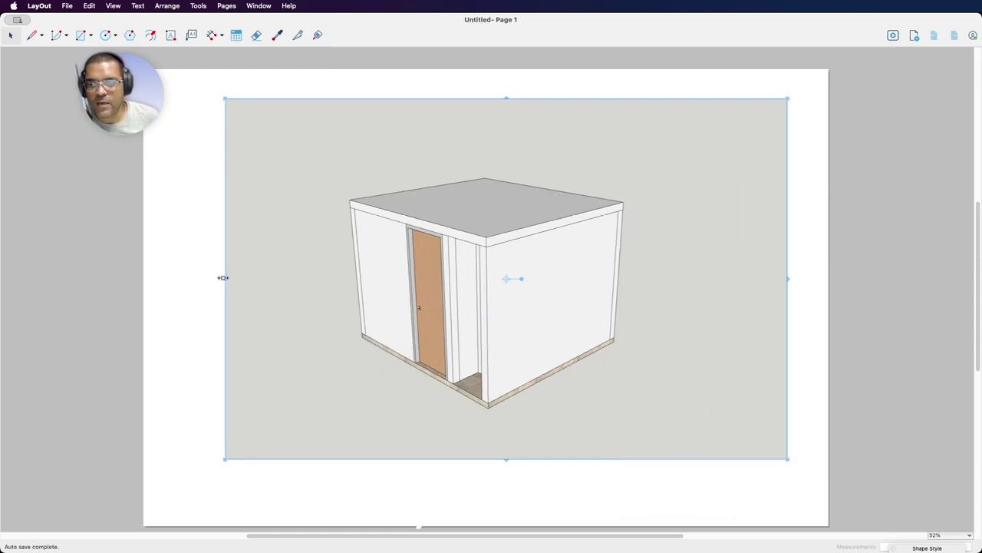
- Crop all four viewport edges tight around the shed and move it to the upper left
{"action": "left_click_drag", "start_coordinate": [222, 278], "coordinate": [342, 277]}
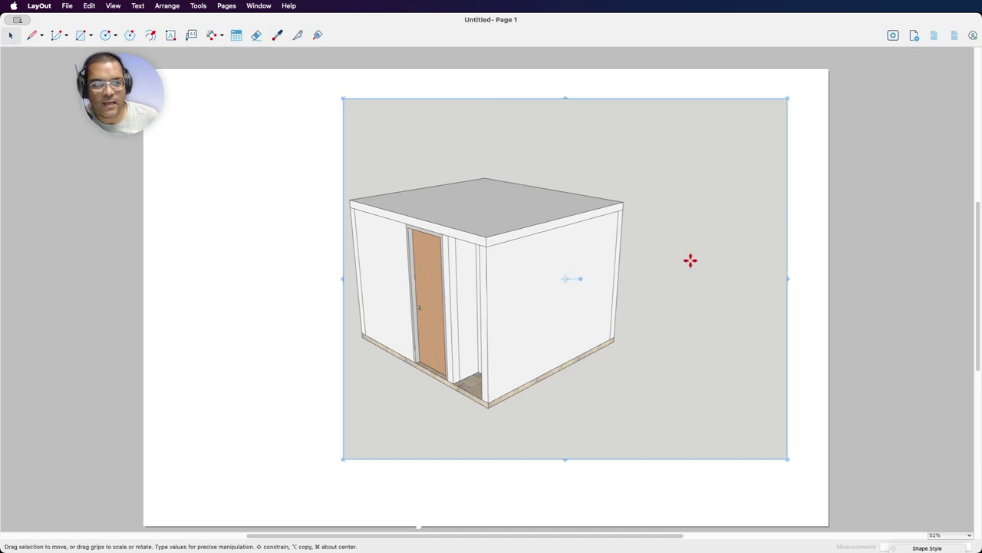
{"action": "left_click_drag", "start_coordinate": [789, 278], "coordinate": [626, 272]}
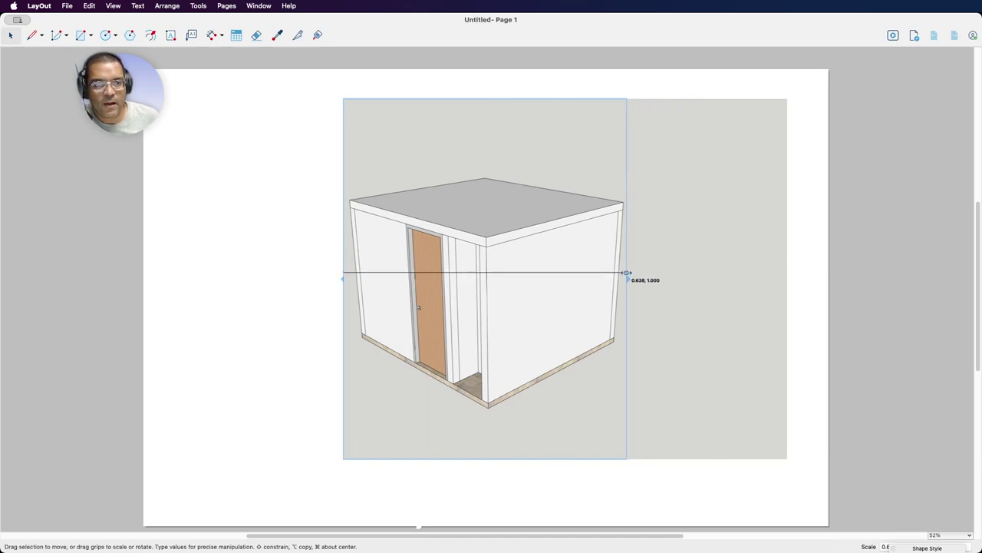
{"action": "left_click_drag", "start_coordinate": [482, 94], "coordinate": [483, 172]}
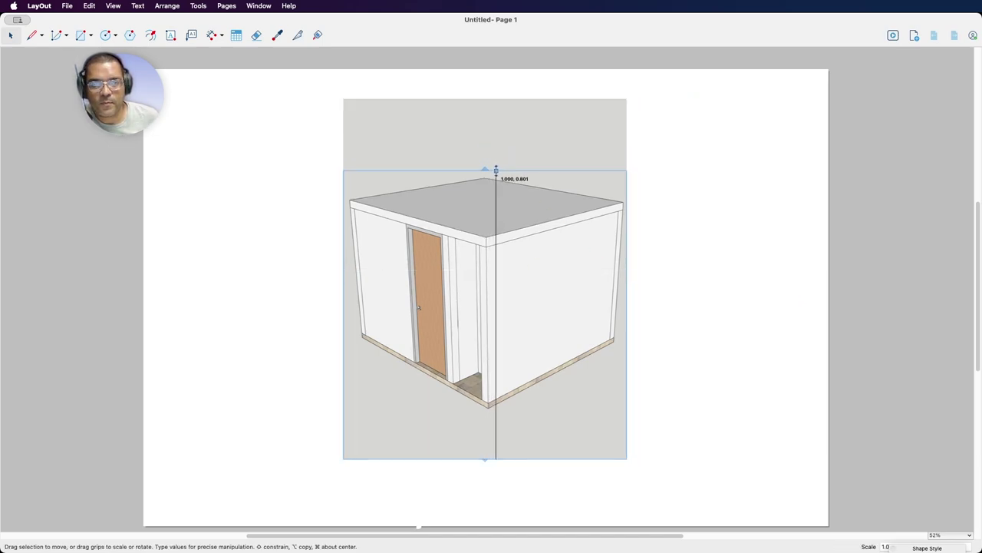
{"action": "left_click_drag", "start_coordinate": [484, 459], "coordinate": [485, 413]}
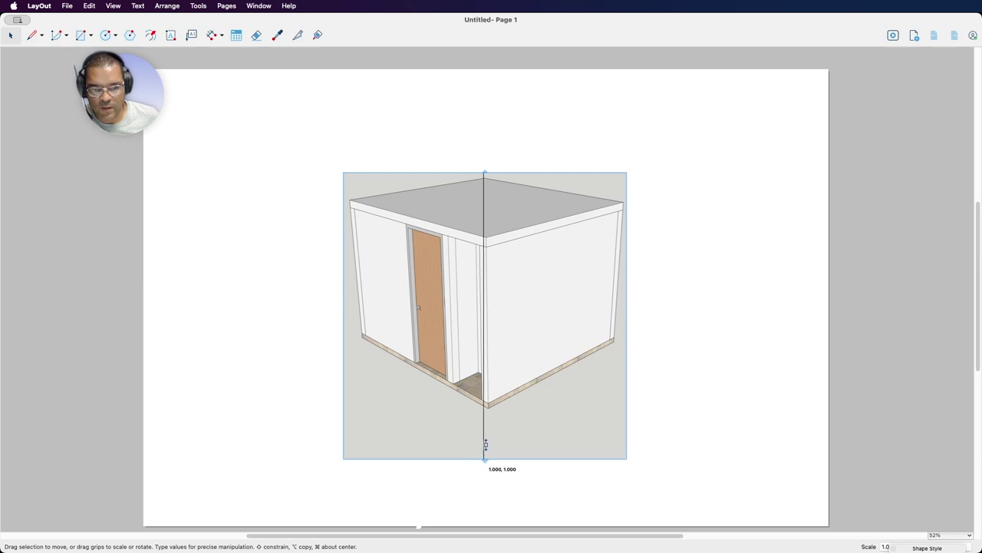
{"action": "left_click_drag", "start_coordinate": [527, 313], "coordinate": [346, 227]}
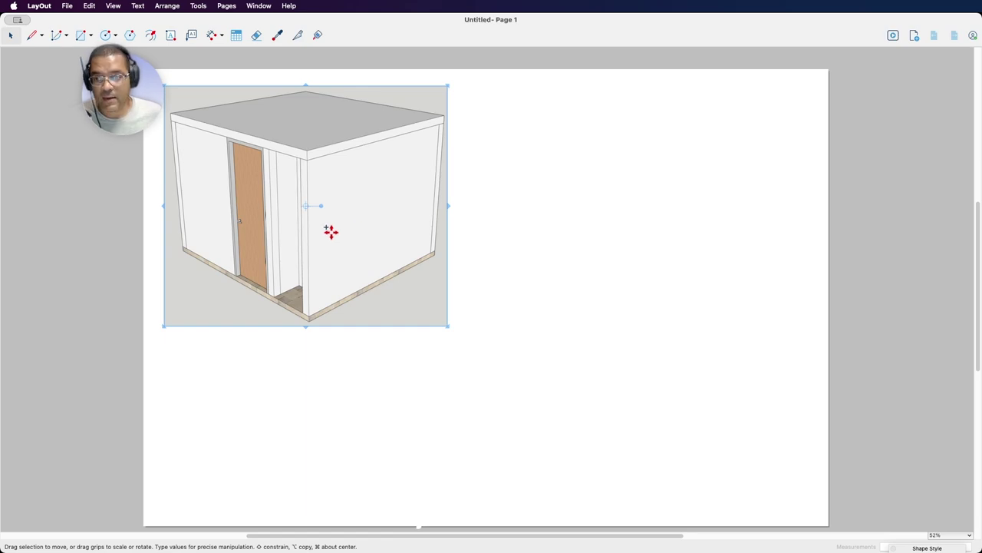
- Duplicate the isometric viewport to the right of the original, aligned along the top, and select the copy
{"action": "left_click_drag", "start_coordinate": [359, 230], "coordinate": [628, 227], "text": "alt"}
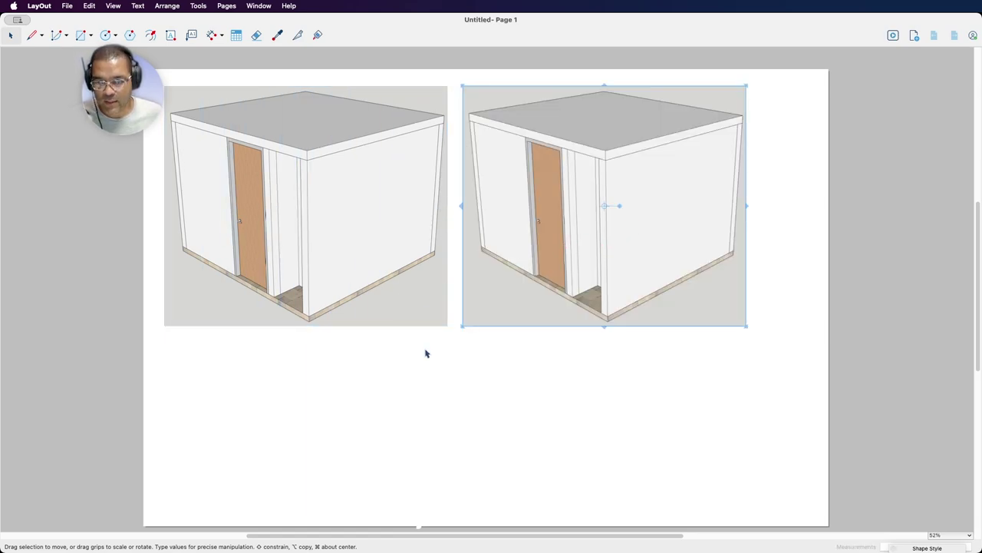
{"action": "left_click", "coordinate": [397, 286]}
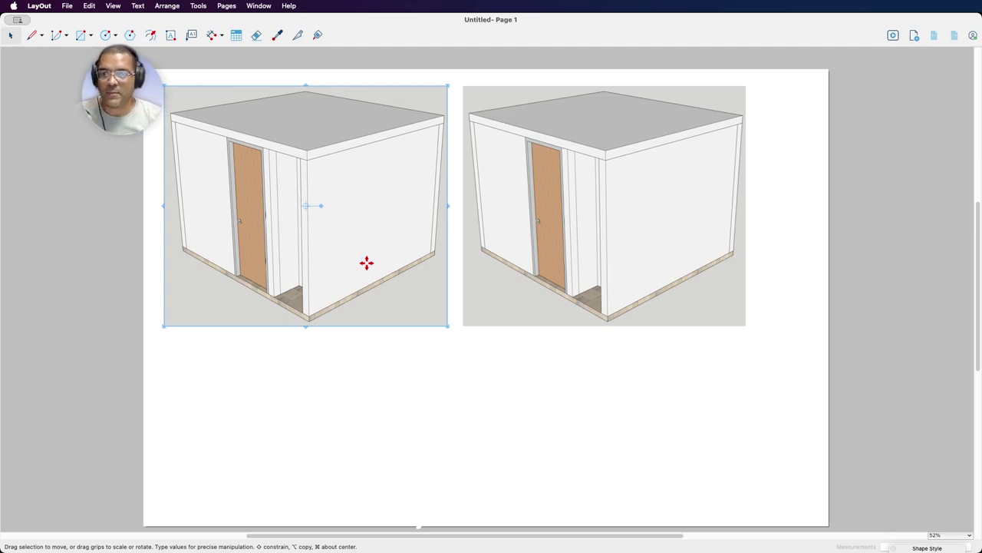
{"action": "left_click", "coordinate": [575, 262]}
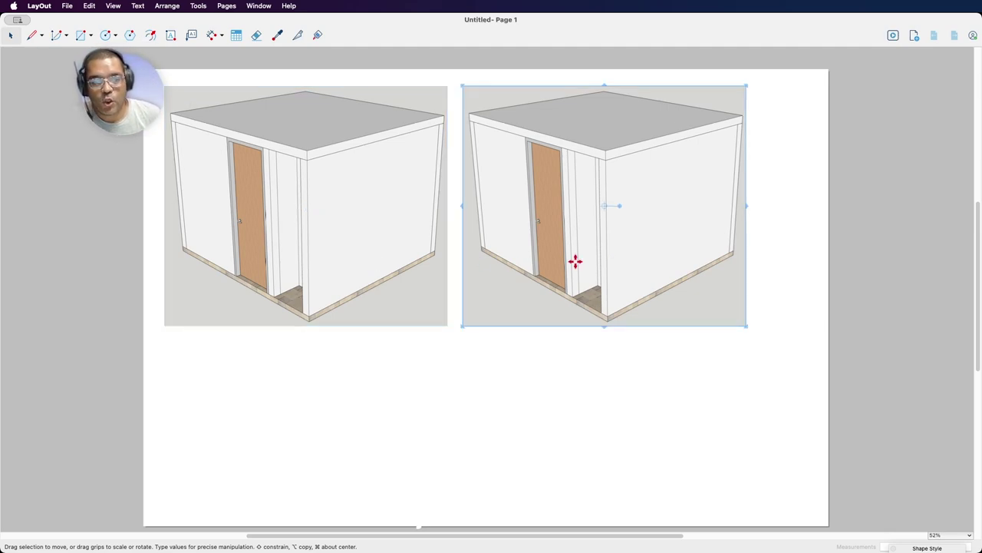
{"action": "right_click", "coordinate": [629, 238]}
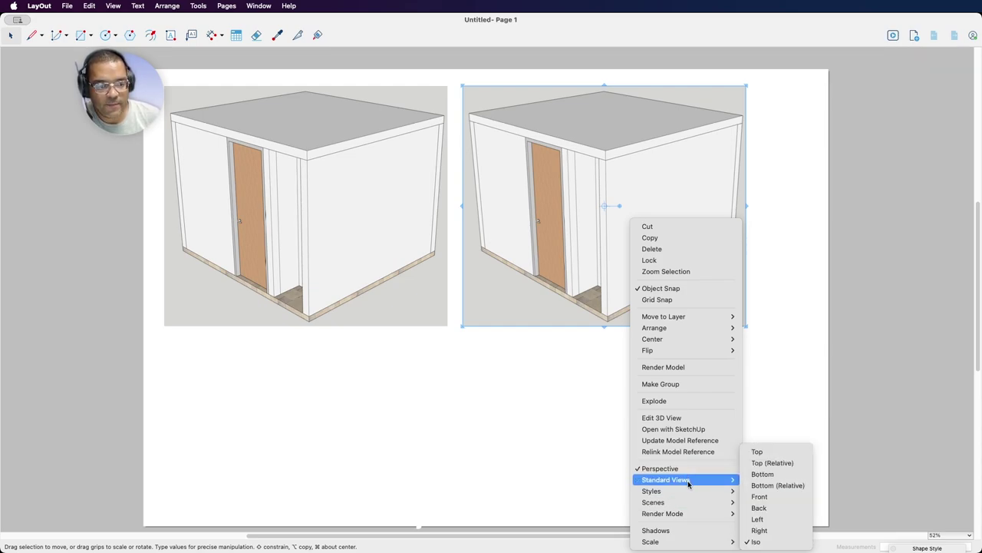
{"action": "mouse_move", "coordinate": [666, 480]}
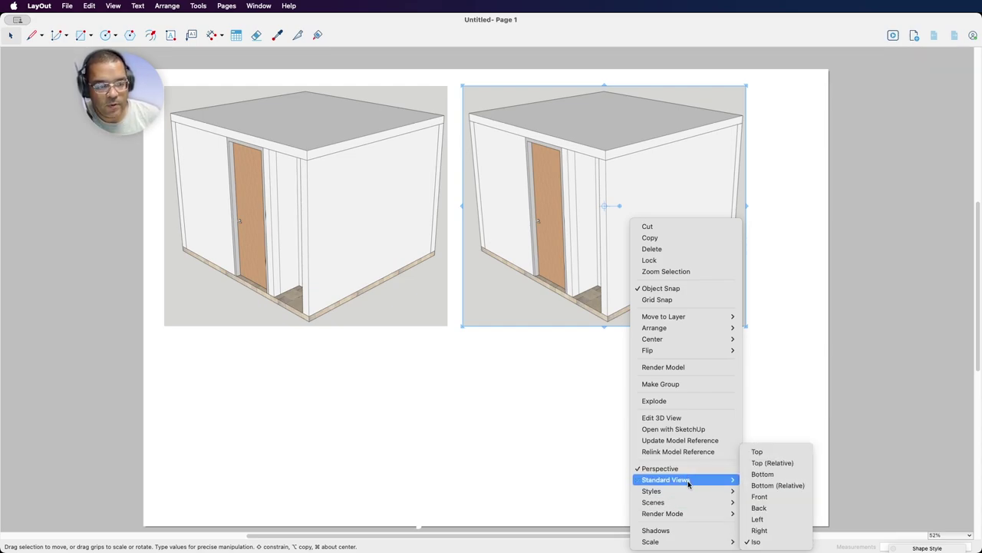
- Set the right viewport to the Front view, turn off Perspective, and scale it to 1" = 1'-0"
{"action": "left_click", "coordinate": [764, 498]}
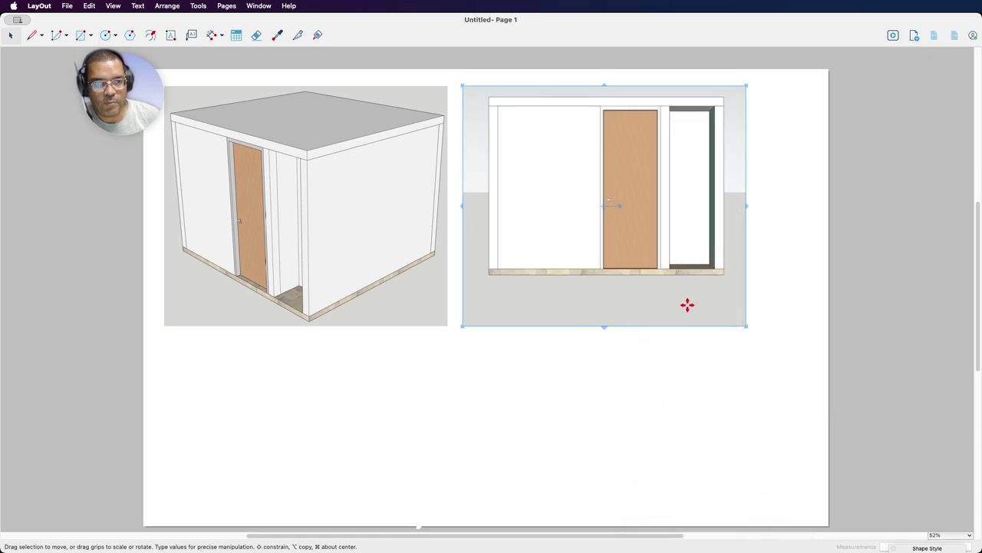
{"action": "right_click", "coordinate": [649, 245]}
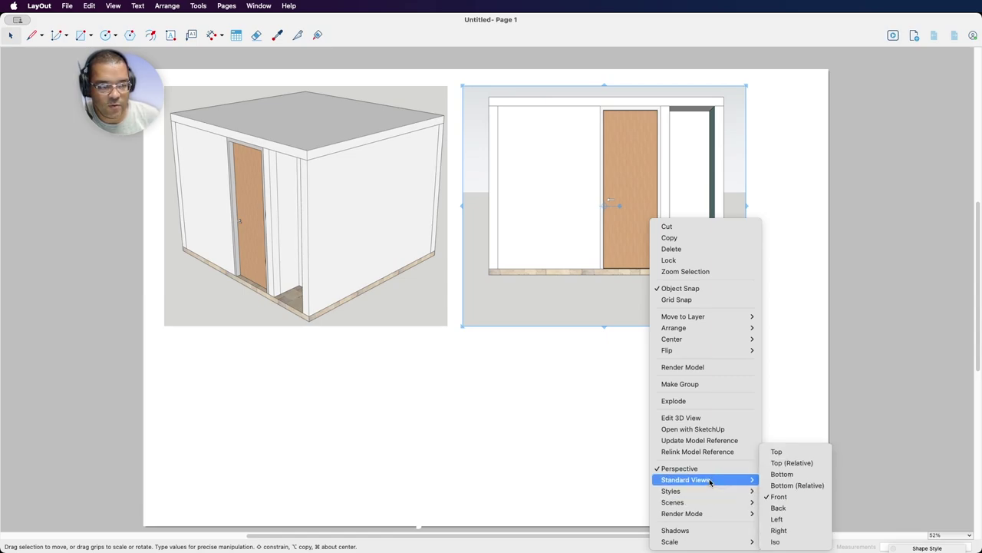
{"action": "left_click", "coordinate": [661, 469]}
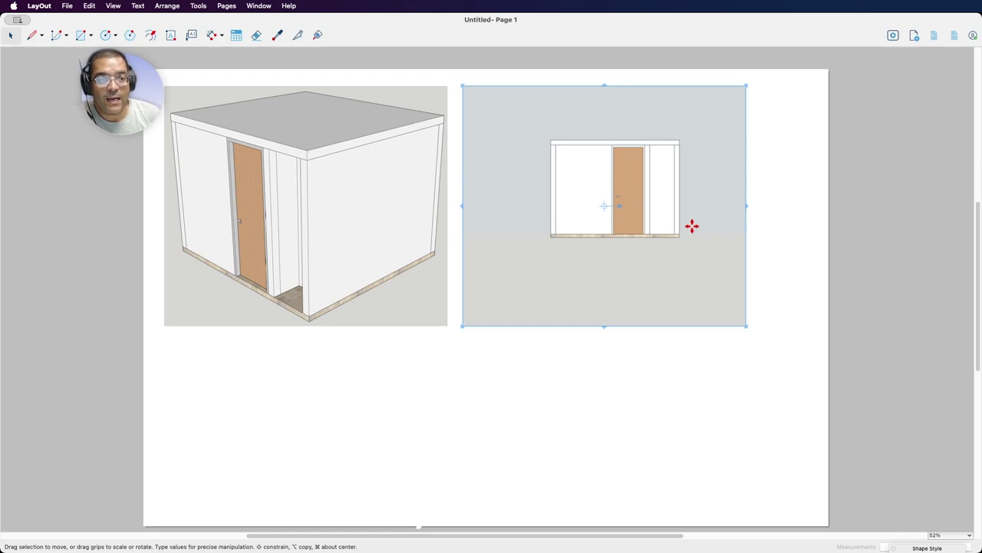
{"action": "right_click", "coordinate": [692, 226]}
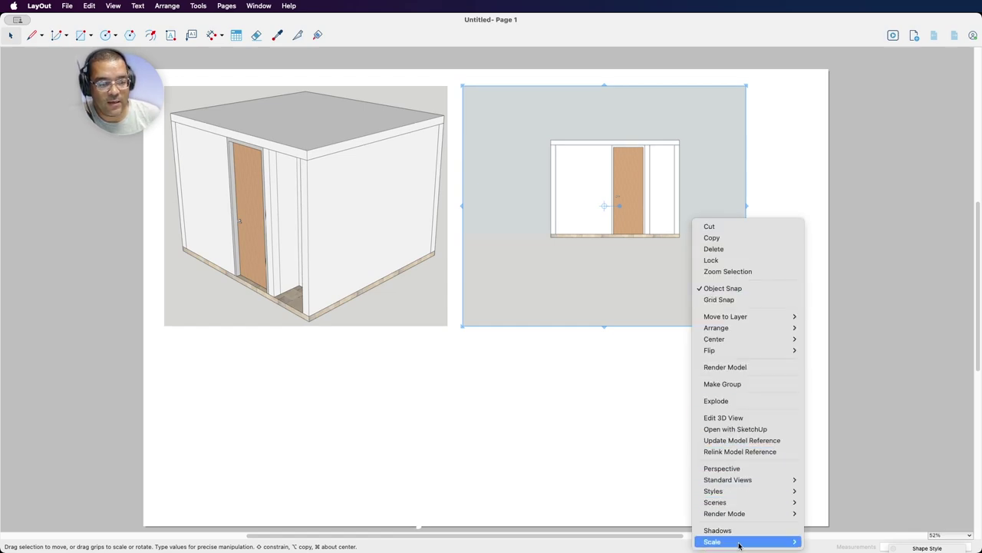
{"action": "mouse_move", "coordinate": [712, 541]}
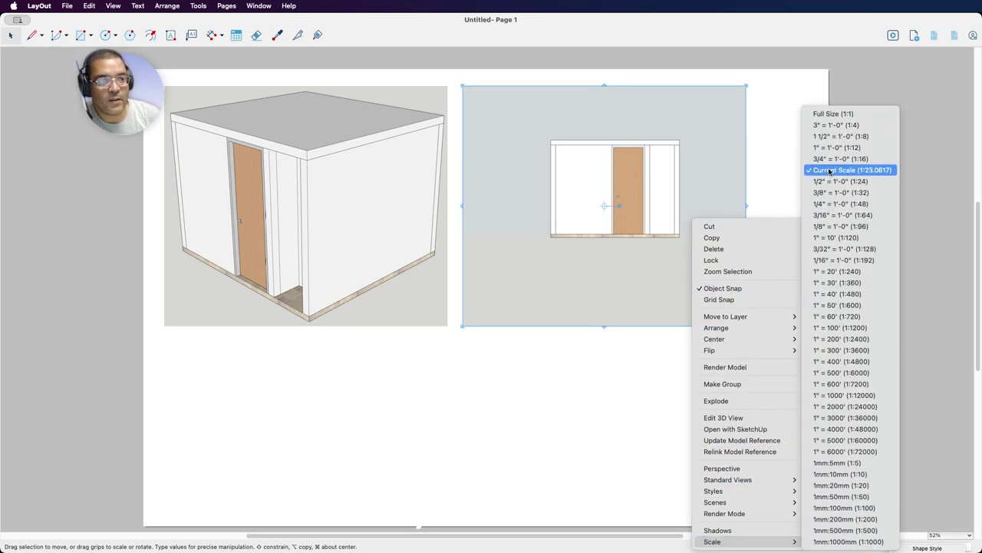
{"action": "left_click", "coordinate": [823, 151]}
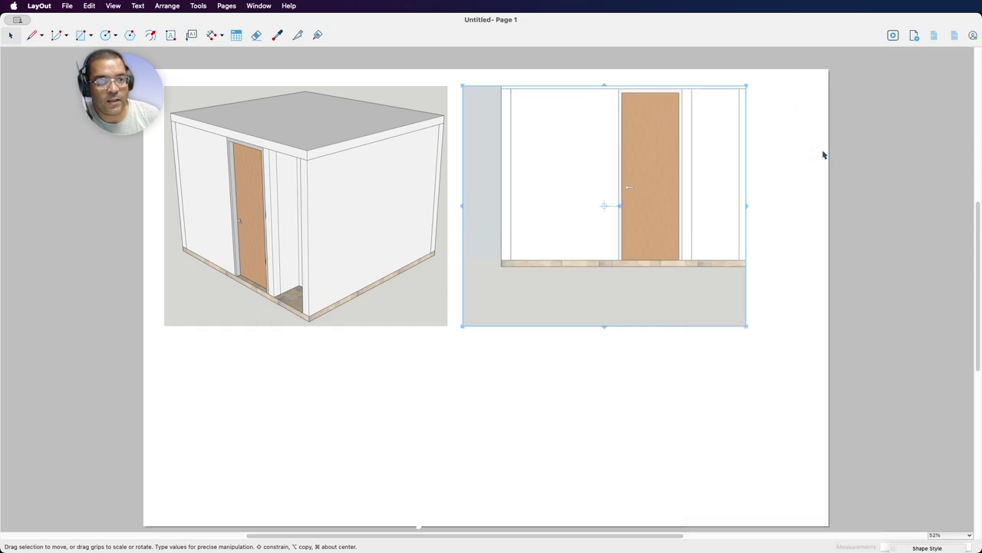
- Crop the front elevation to the wall, place it top-right beside the 3D view, and copy it directly below
{"action": "mouse_move", "coordinate": [647, 164]}
{"action": "left_mouse_down"}
{"action": "mouse_move", "coordinate": [706, 180]}
{"action": "mouse_move", "coordinate": [790, 104]}
{"action": "mouse_move", "coordinate": [755, 147]}
{"action": "left_mouse_up"}
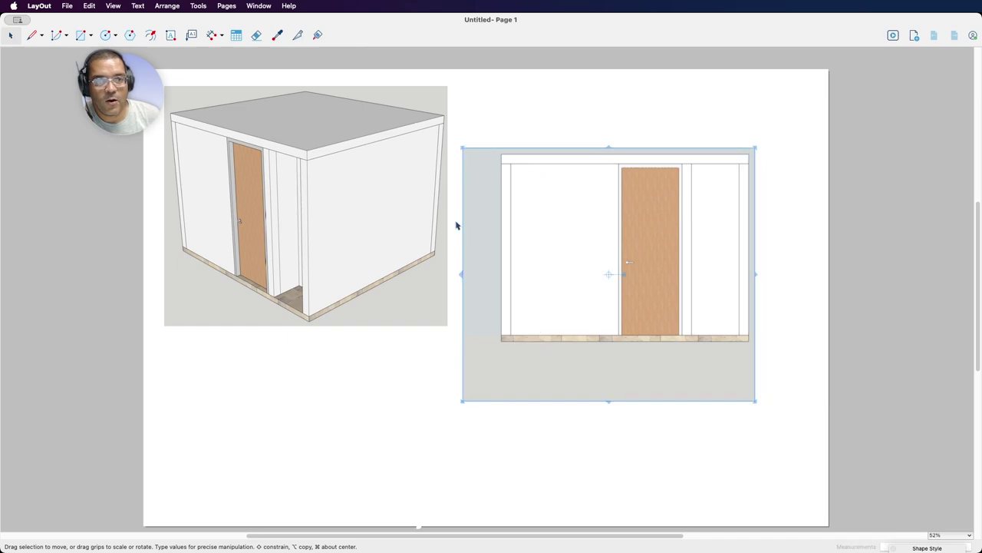
{"action": "left_click_drag", "start_coordinate": [462, 400], "coordinate": [497, 345]}
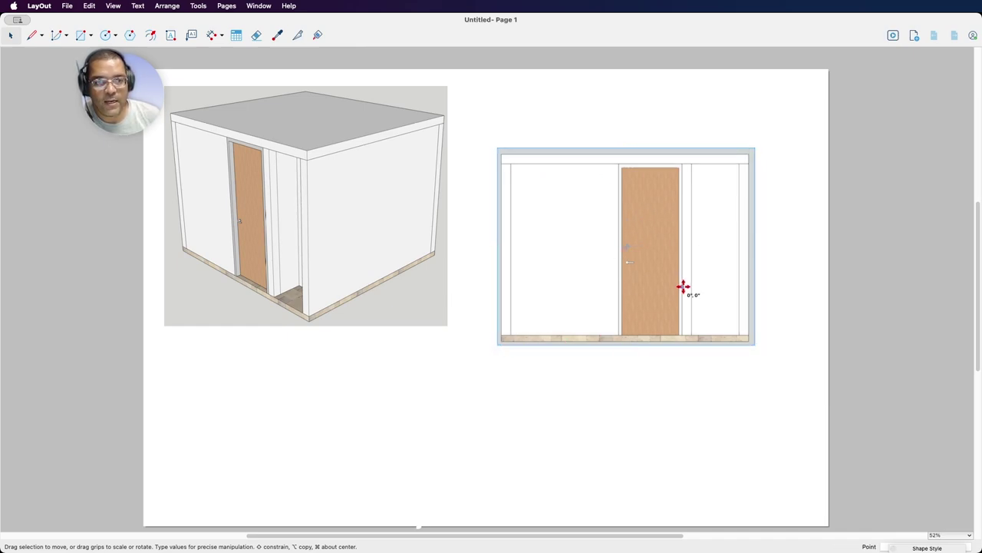
{"action": "left_click_drag", "start_coordinate": [681, 286], "coordinate": [643, 225]}
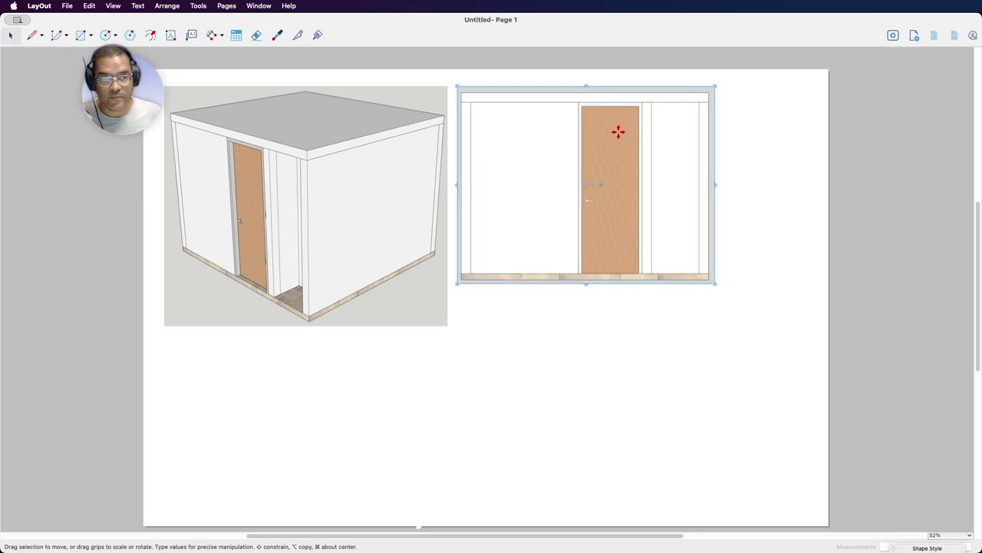
{"action": "left_click_drag", "start_coordinate": [615, 119], "coordinate": [617, 329]}
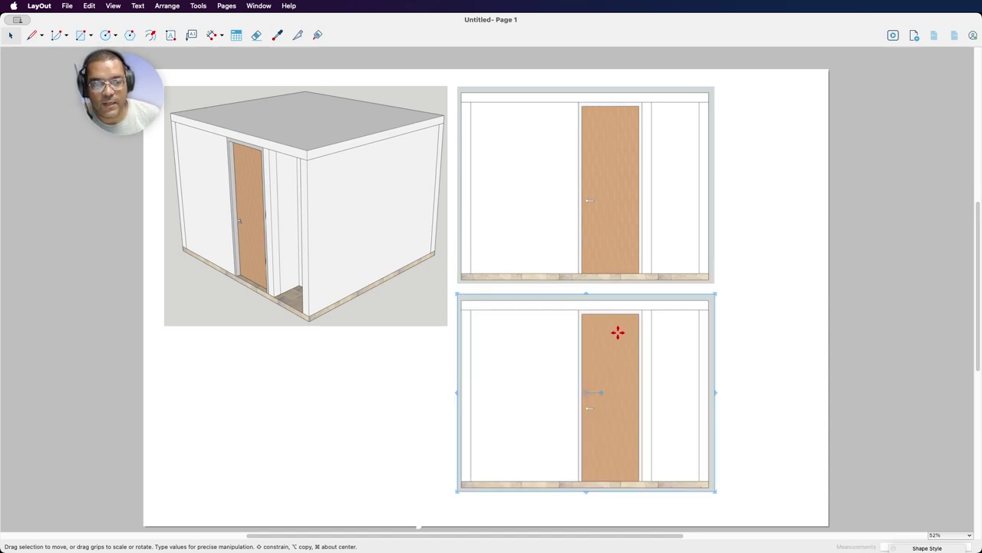
- Switch the lower elevation copy to the Back standard view showing the window
{"action": "right_click", "coordinate": [618, 335]}
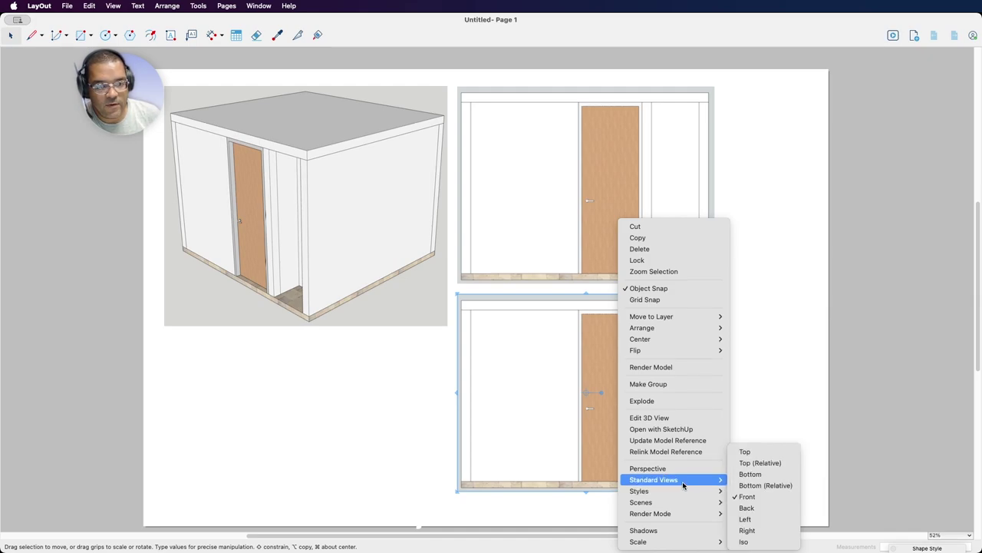
{"action": "left_click", "coordinate": [748, 508]}
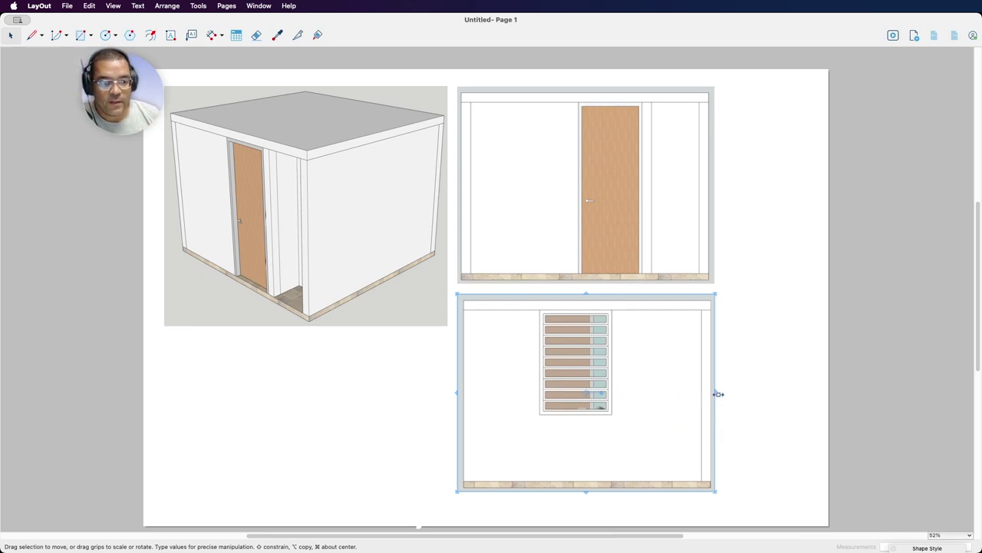
{"action": "left_click_drag", "start_coordinate": [665, 391], "coordinate": [663, 389]}
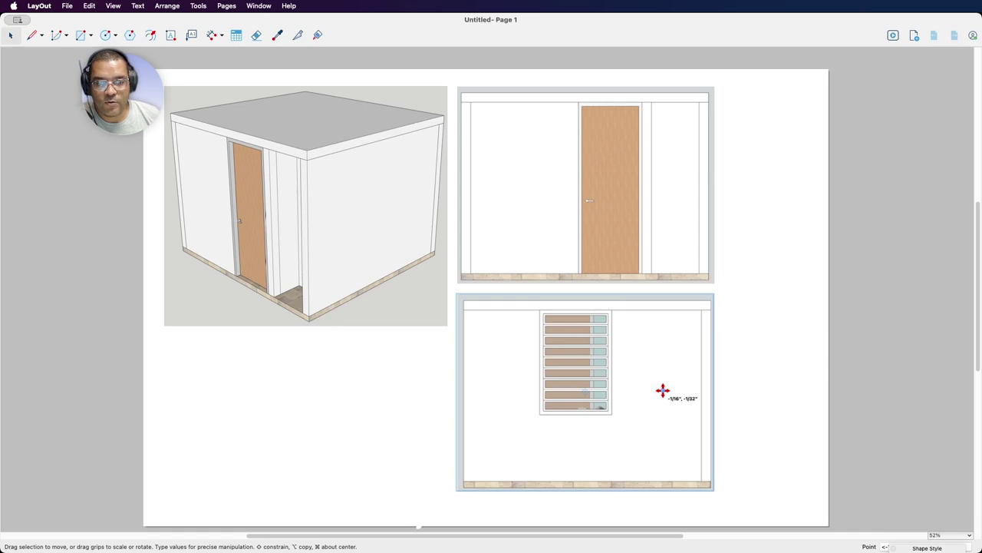
{"action": "left_click_drag", "start_coordinate": [663, 389], "coordinate": [662, 391]}
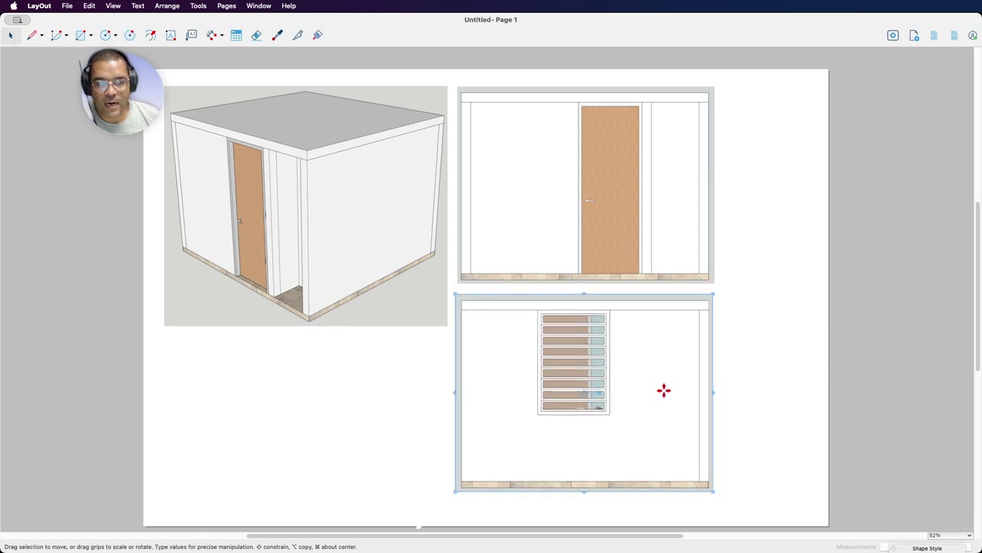
- Shift the back and front elevations down slightly, leaving a small gap between them
{"action": "left_click", "coordinate": [733, 380]}
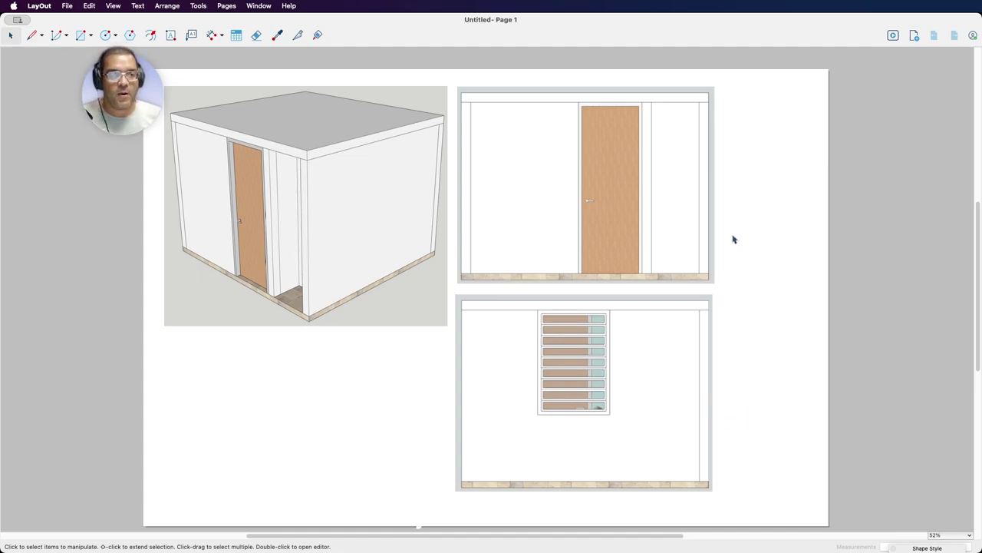
{"action": "left_click_drag", "start_coordinate": [681, 359], "coordinate": [679, 377]}
{"action": "mouse_move", "coordinate": [673, 256]}
{"action": "left_mouse_down"}
{"action": "mouse_move", "coordinate": [697, 283]}
{"action": "mouse_move", "coordinate": [683, 344]}
{"action": "mouse_move", "coordinate": [733, 344]}
{"action": "left_mouse_up"}
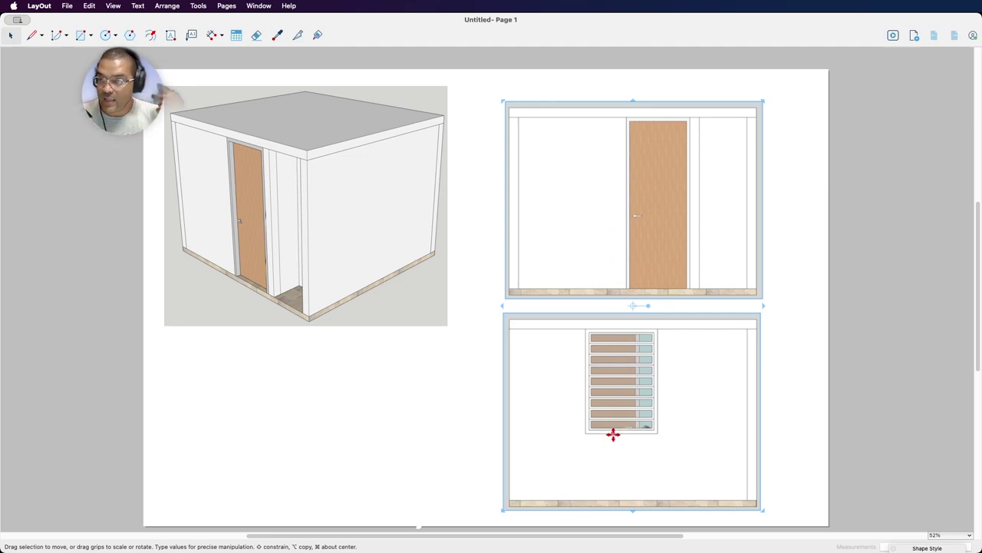
- Move the isometric viewport lower on the left, centred beside the stacked elevations
{"action": "left_click", "coordinate": [405, 274]}
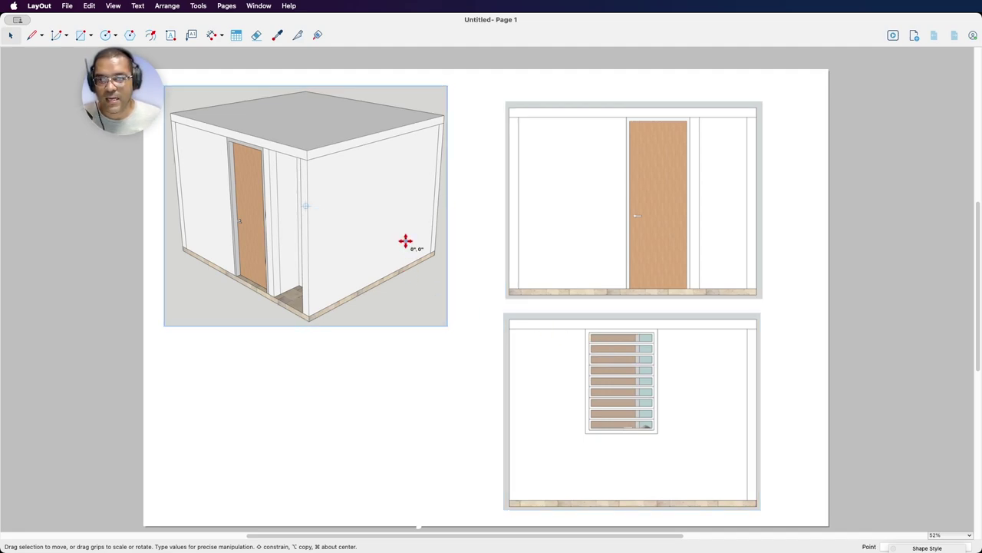
{"action": "left_click_drag", "start_coordinate": [406, 241], "coordinate": [457, 257]}
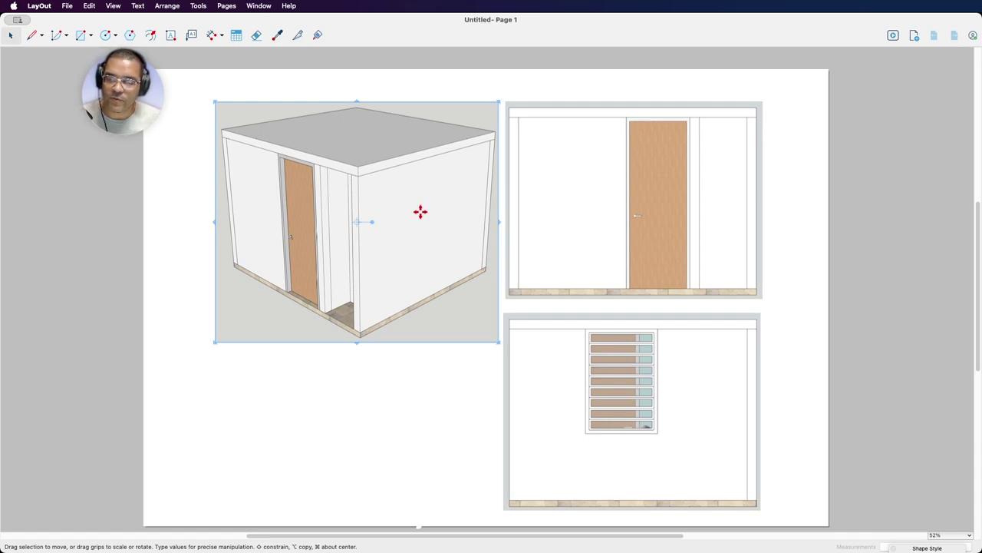
{"action": "left_click_drag", "start_coordinate": [449, 278], "coordinate": [443, 377]}
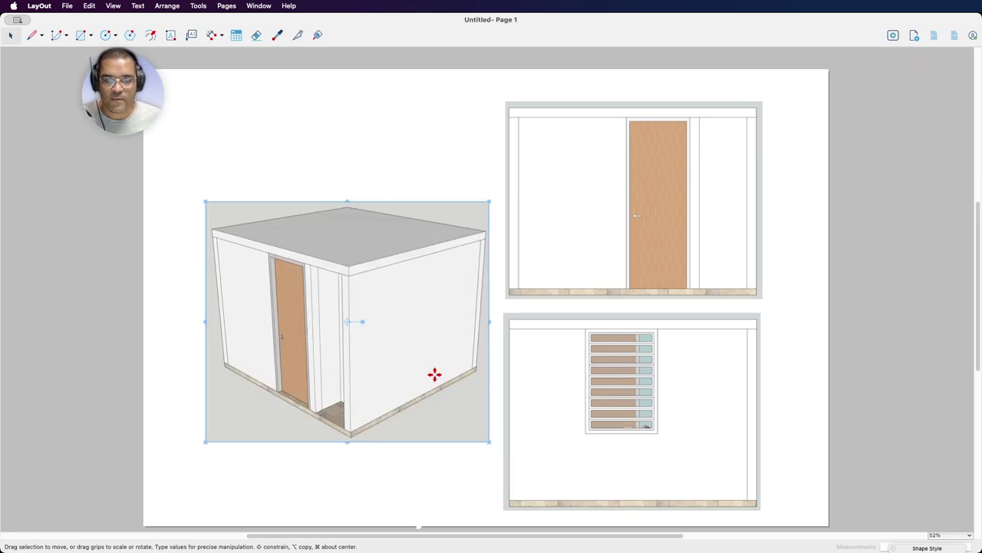
- Undo an accidental left-side resize of the back elevation viewport and deselect it
{"action": "left_click", "coordinate": [512, 357]}
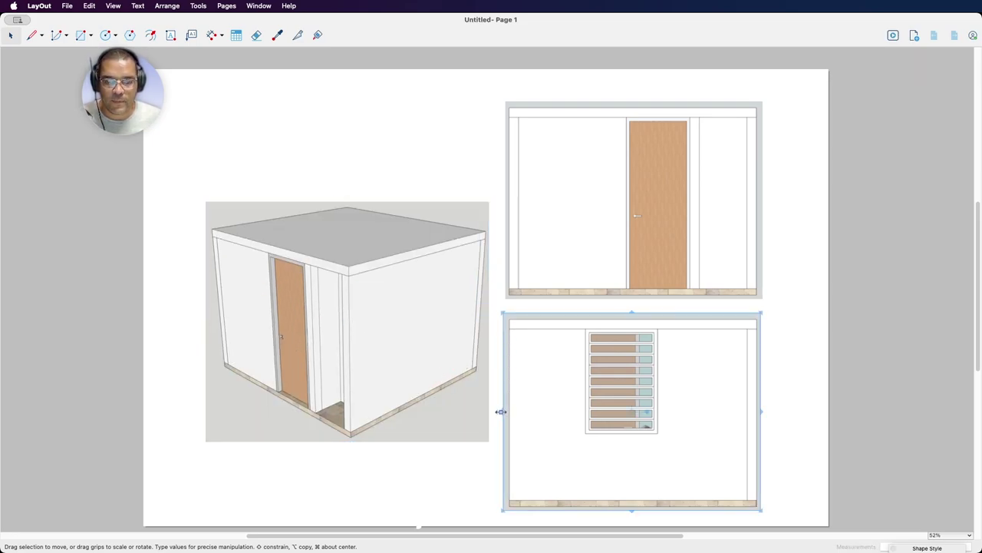
{"action": "left_click_drag", "start_coordinate": [500, 411], "coordinate": [506, 411]}
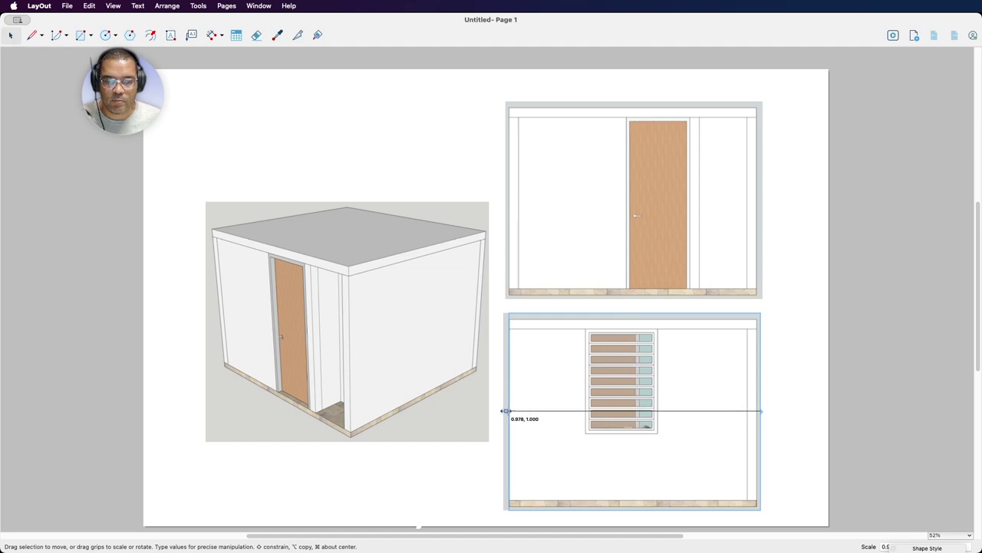
{"action": "left_click_drag", "start_coordinate": [505, 412], "coordinate": [499, 411]}
{"action": "key", "text": "super+z"}
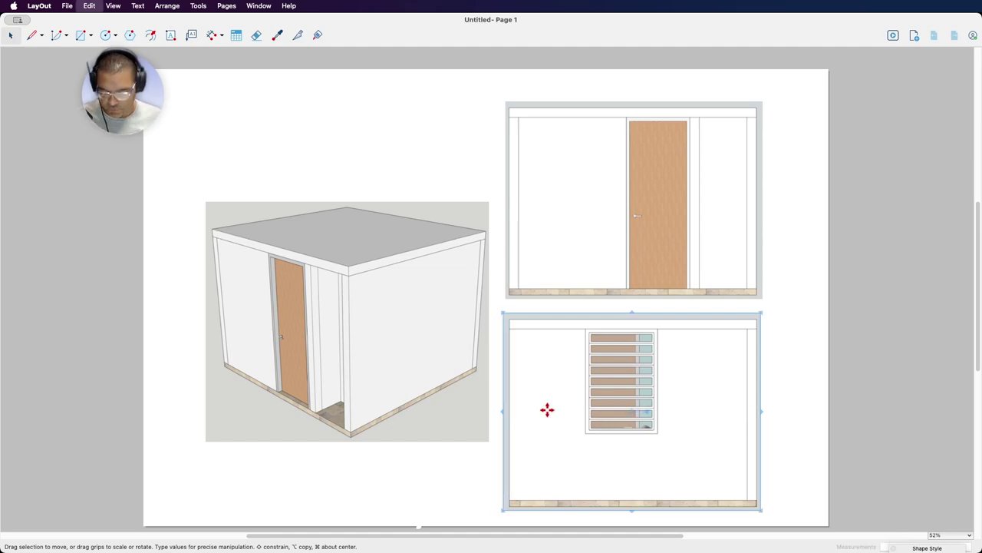
{"action": "left_click", "coordinate": [447, 144]}
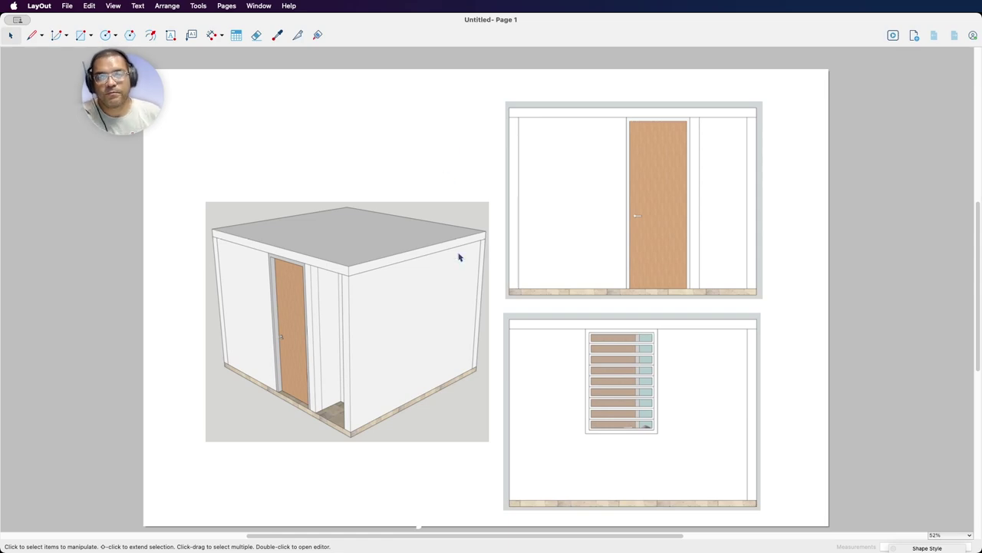
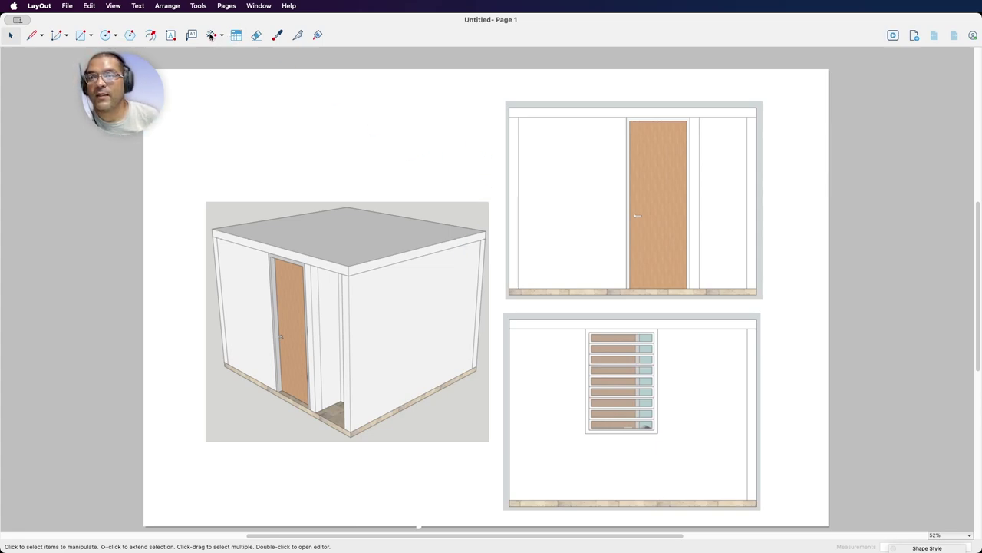
- Add two horizontal dimensions from the roof's left and right corners to the apex, above the 3D view
{"action": "left_click", "coordinate": [211, 36]}
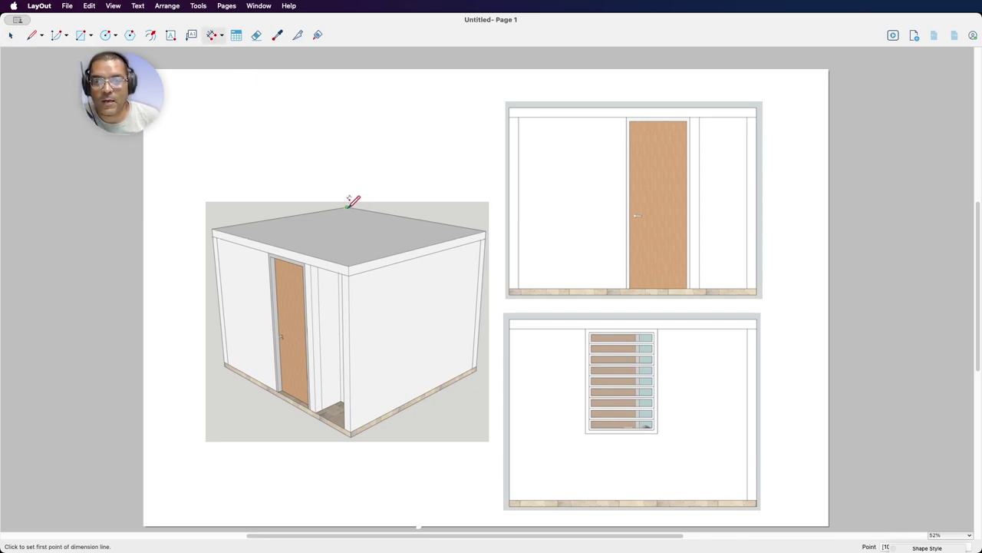
{"action": "left_click", "coordinate": [213, 228]}
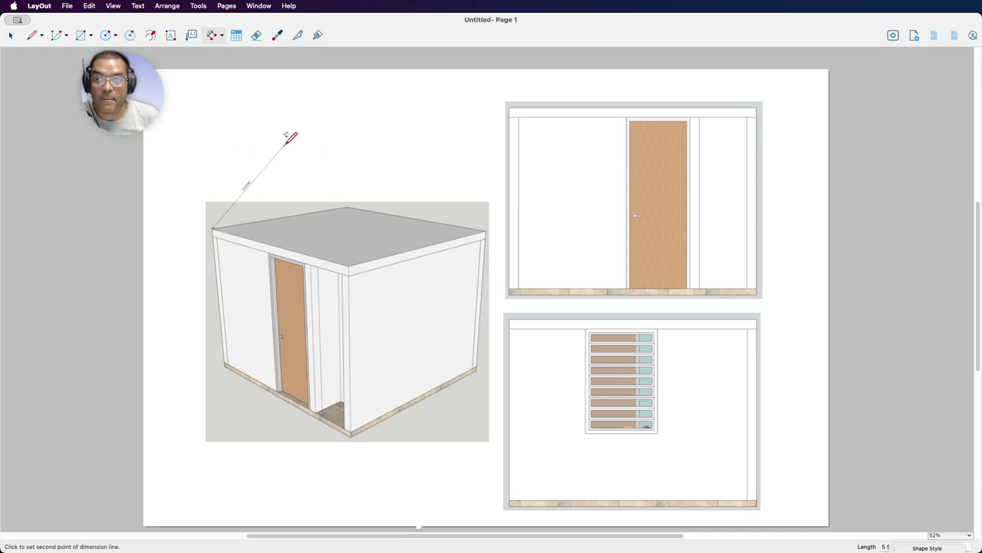
{"action": "left_click", "coordinate": [348, 205]}
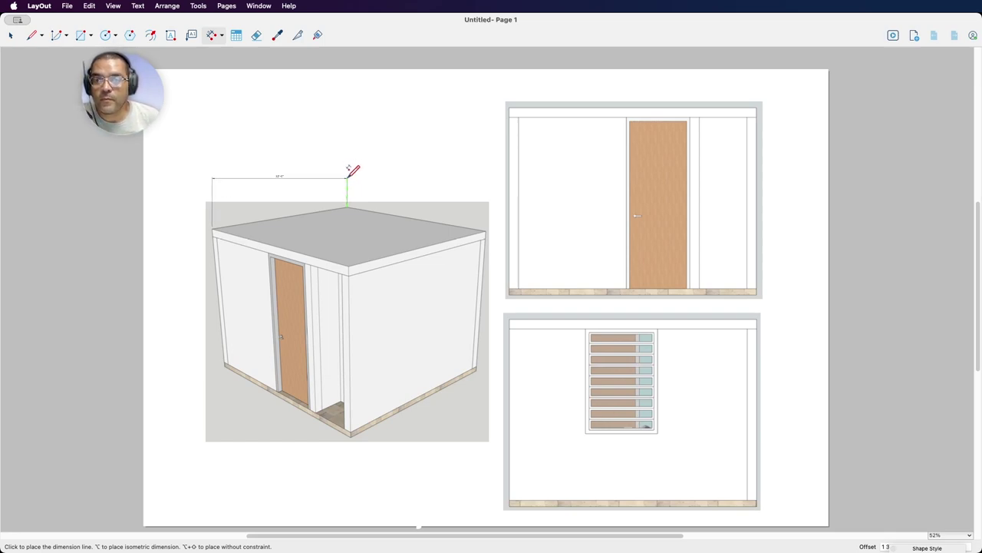
{"action": "left_click", "coordinate": [345, 175]}
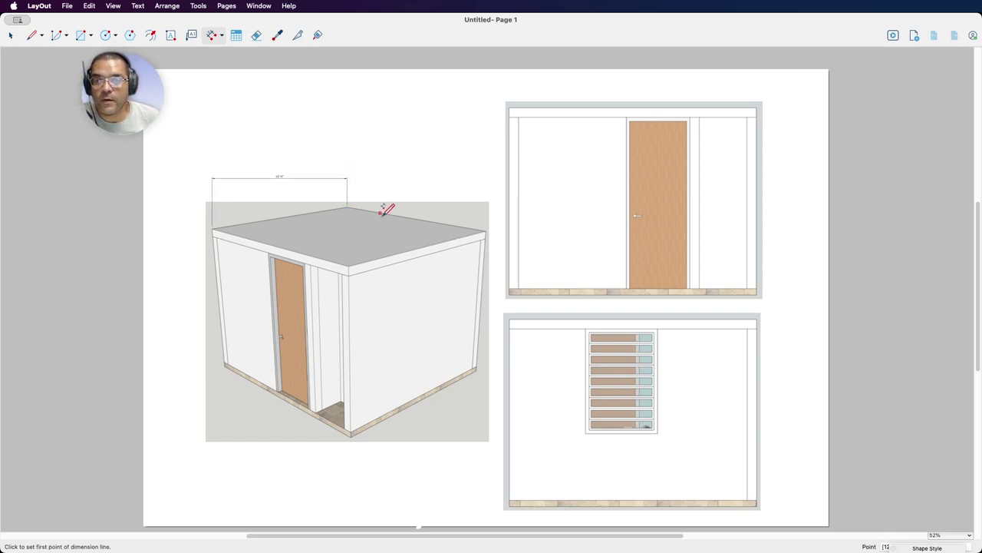
{"action": "left_click", "coordinate": [486, 228]}
{"action": "left_click", "coordinate": [347, 206]}
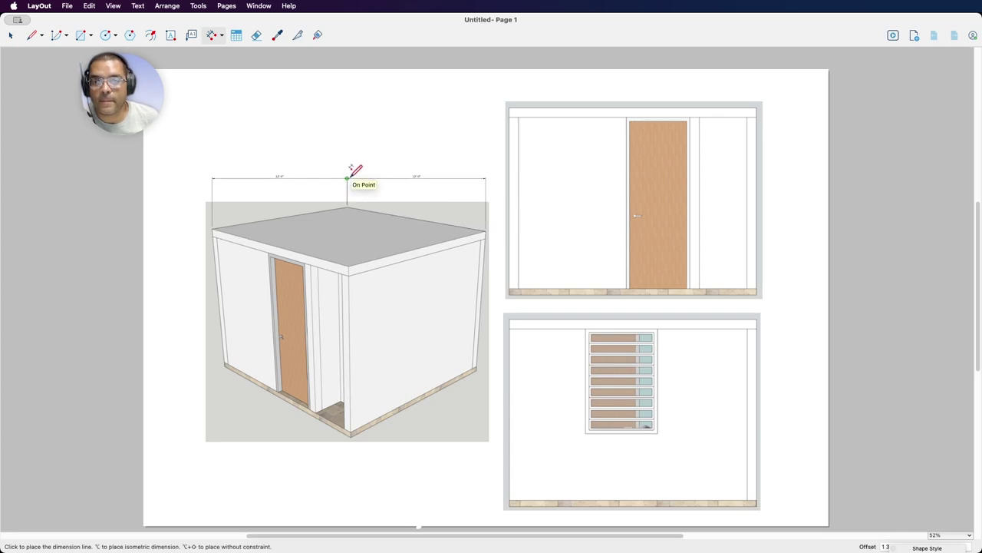
{"action": "left_click", "coordinate": [351, 177]}
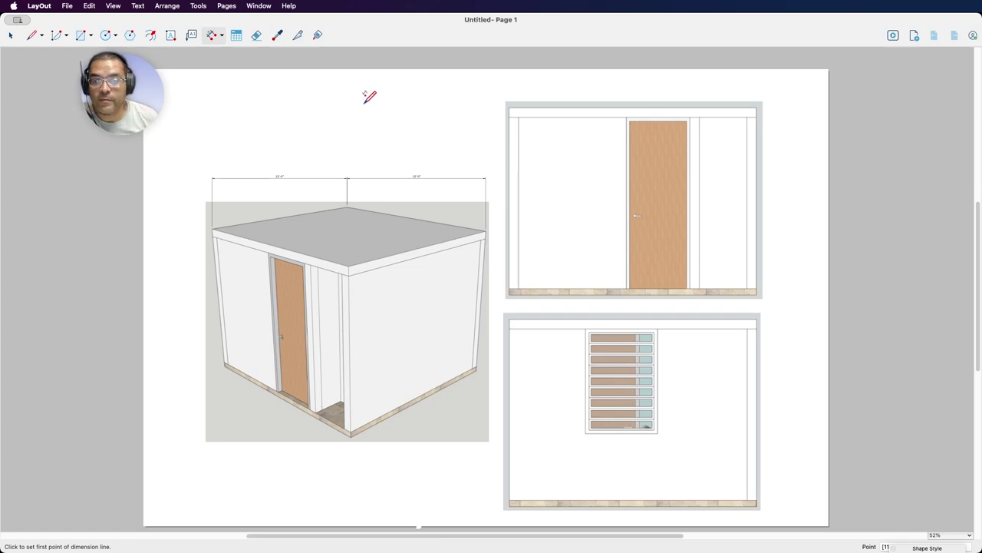
- Add a vertical dimension at the 3D view's lower right corner beside the right wall
{"action": "left_click", "coordinate": [352, 433]}
{"action": "left_click", "coordinate": [476, 370]}
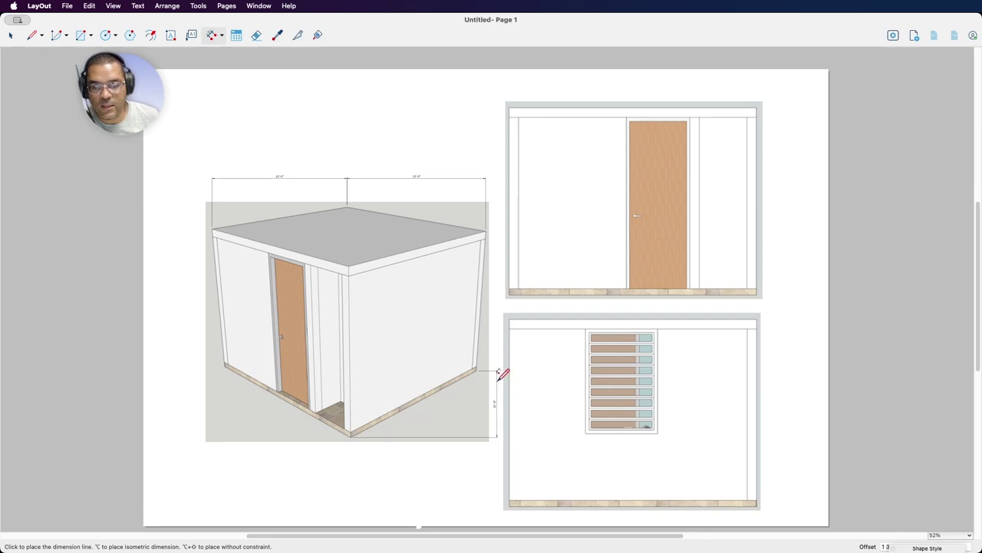
{"action": "left_click", "coordinate": [497, 375]}
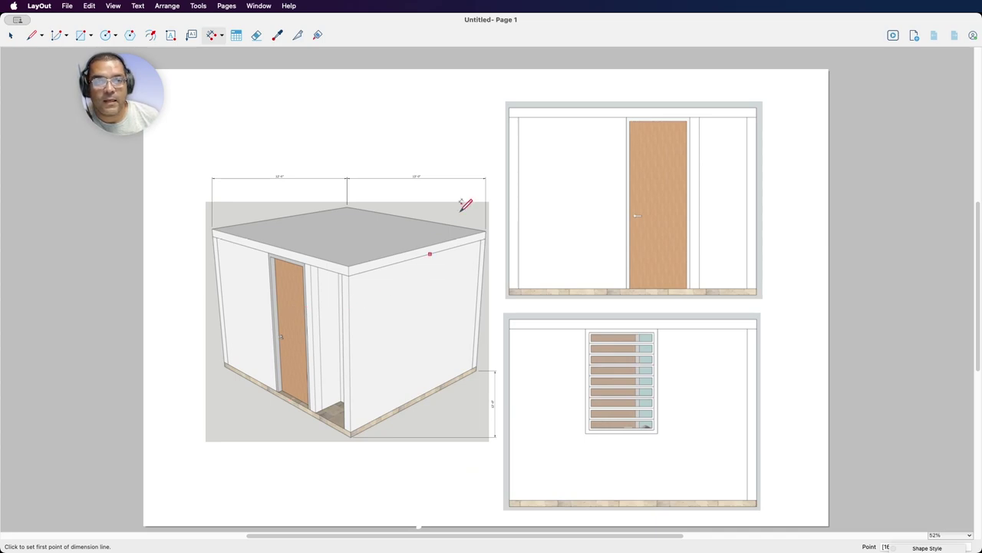
- Dimension the door elevation with the door width above and the wall height to its right
{"action": "left_click", "coordinate": [628, 116]}
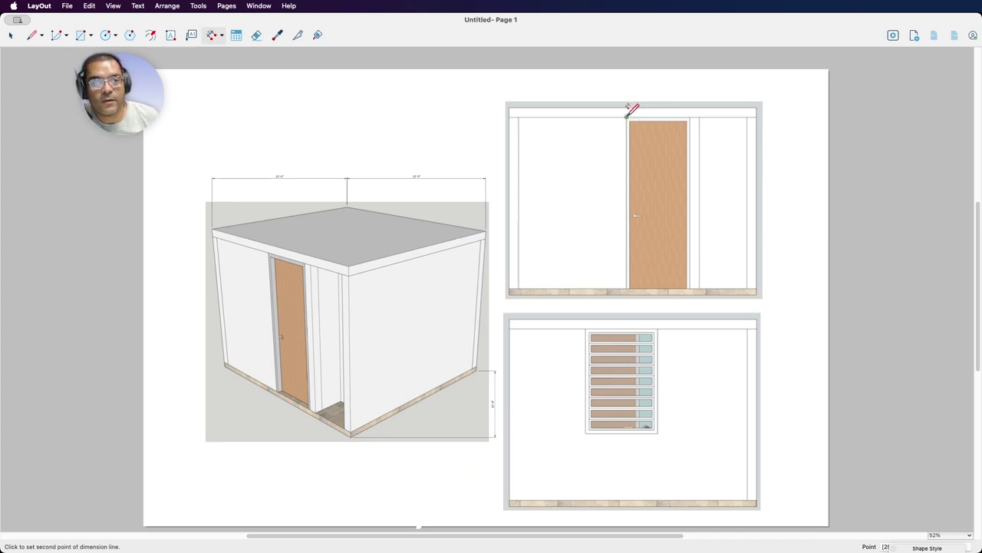
{"action": "left_click", "coordinate": [690, 116]}
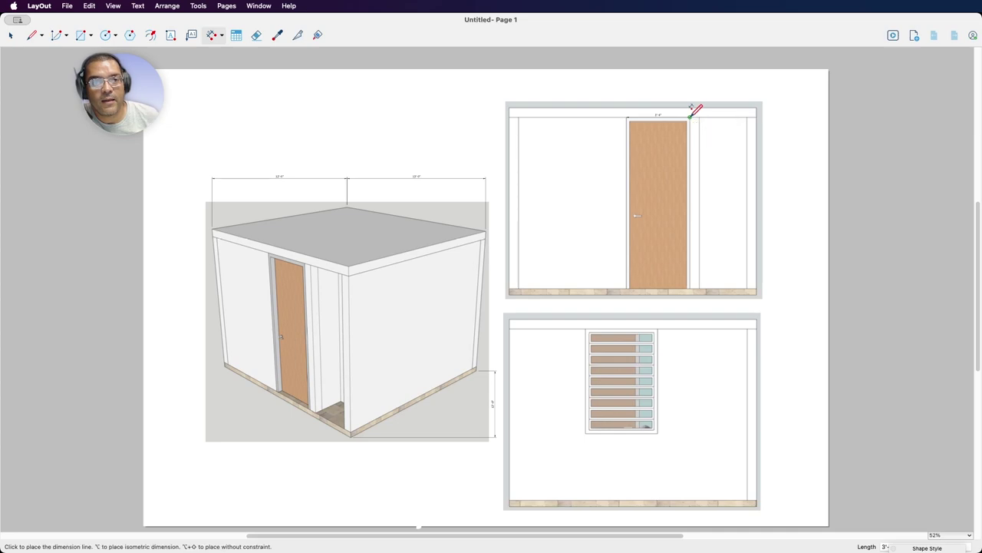
{"action": "left_click", "coordinate": [691, 90]}
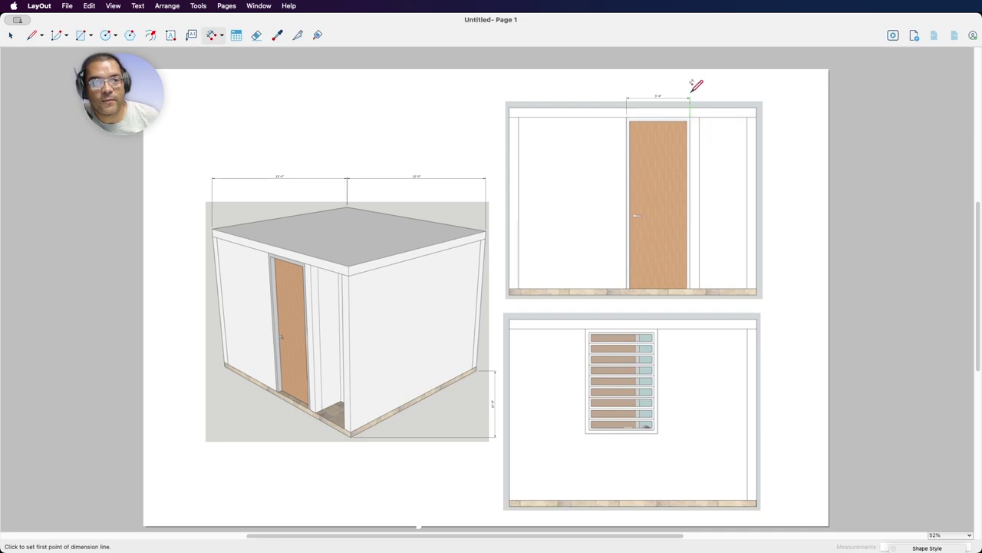
{"action": "left_click", "coordinate": [627, 115]}
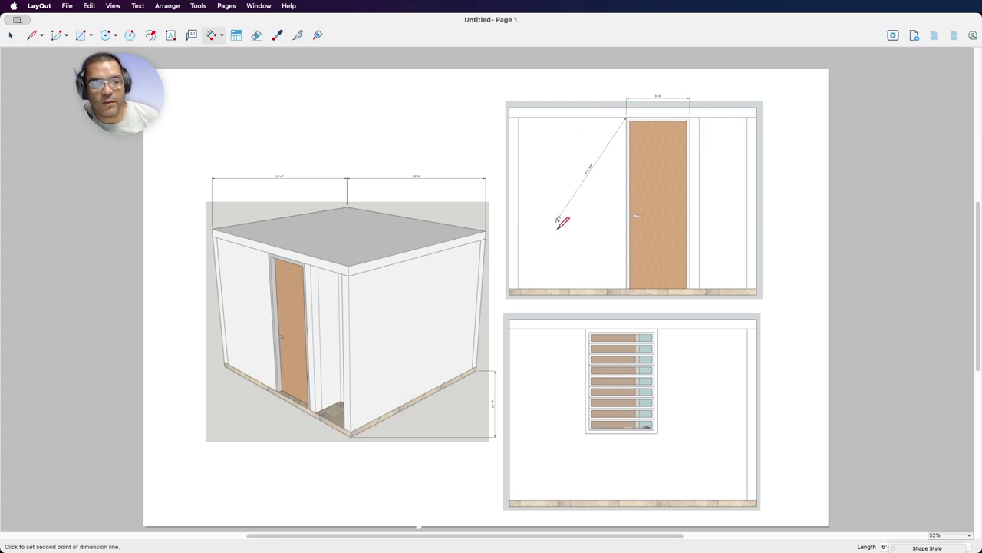
{"action": "left_click", "coordinate": [628, 288]}
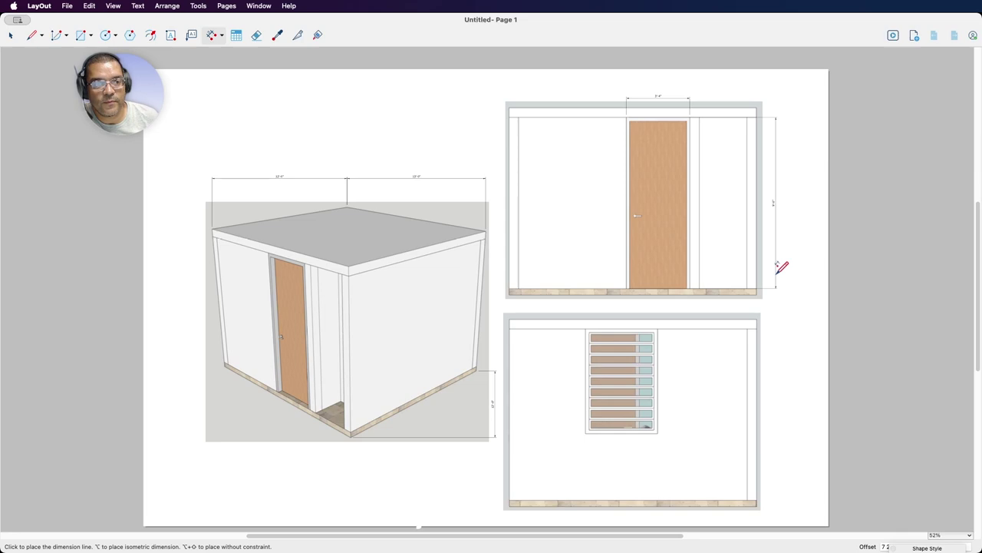
{"action": "left_click", "coordinate": [777, 265]}
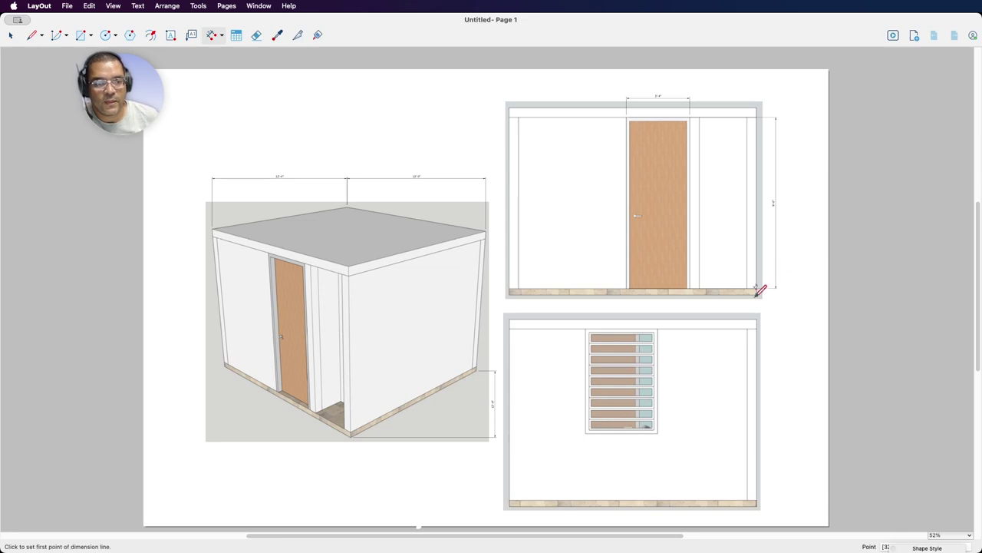
- Dimension the window elevation with window height, window width and the overall wall height
{"action": "left_click", "coordinate": [658, 432]}
{"action": "left_click", "coordinate": [659, 324]}
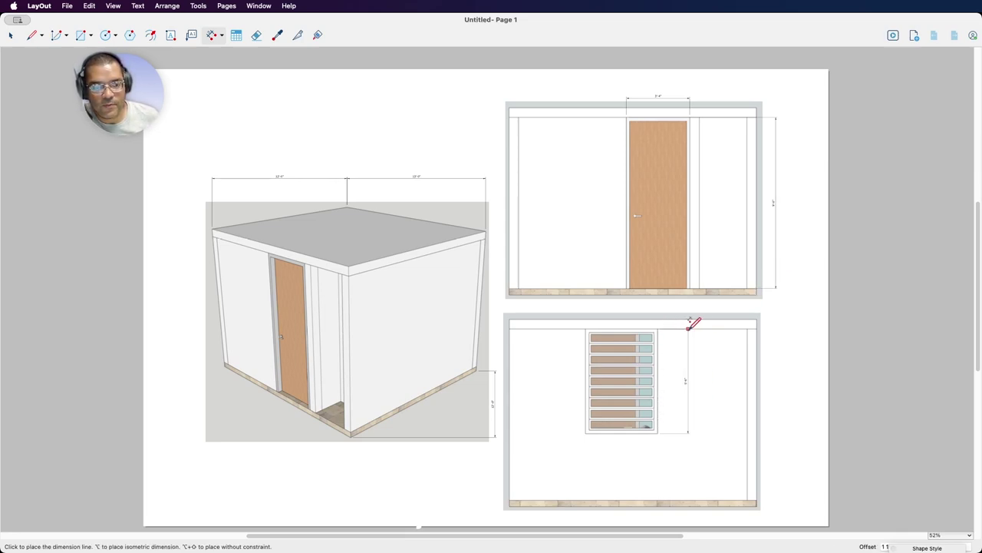
{"action": "left_click", "coordinate": [680, 326]}
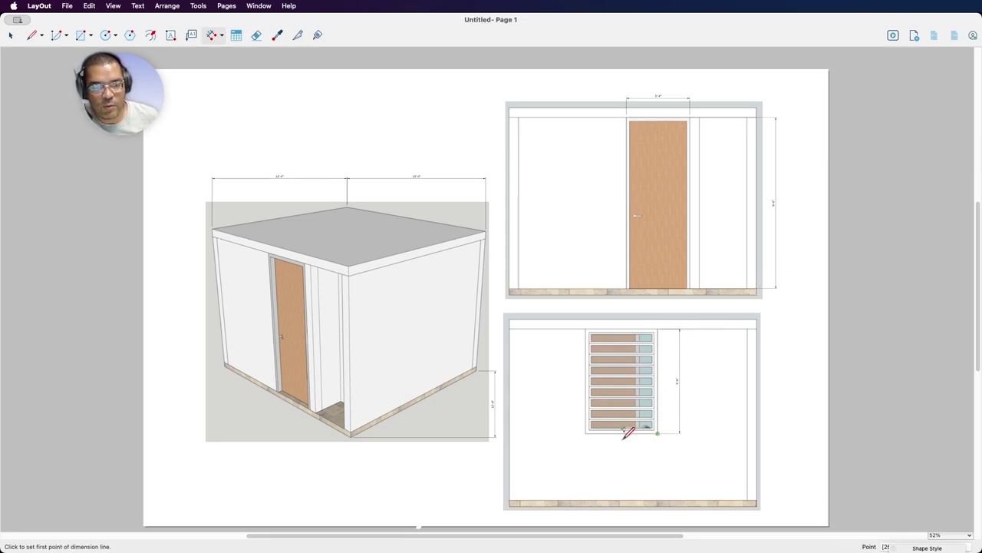
{"action": "left_click", "coordinate": [587, 432]}
{"action": "left_click", "coordinate": [658, 431]}
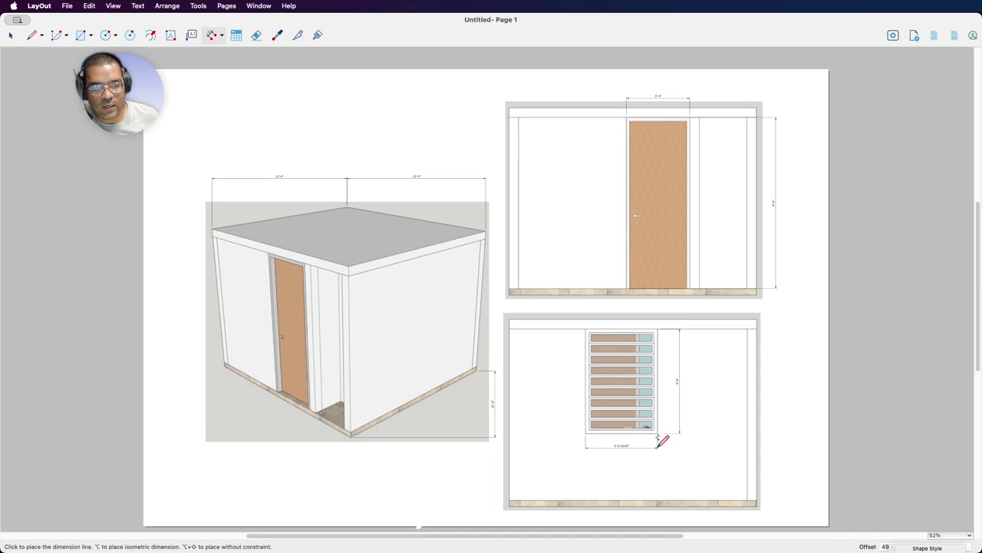
{"action": "left_click", "coordinate": [660, 452]}
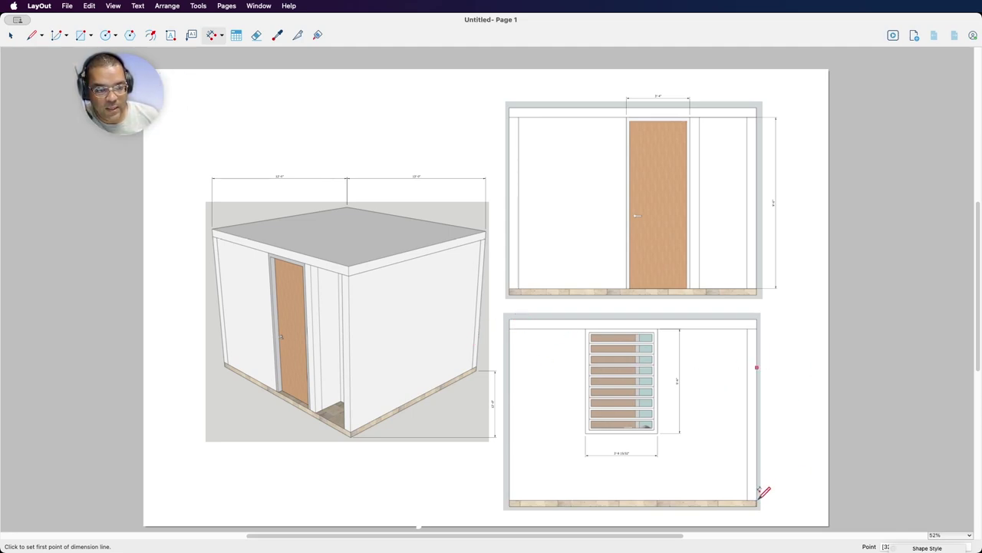
{"action": "left_click", "coordinate": [759, 322]}
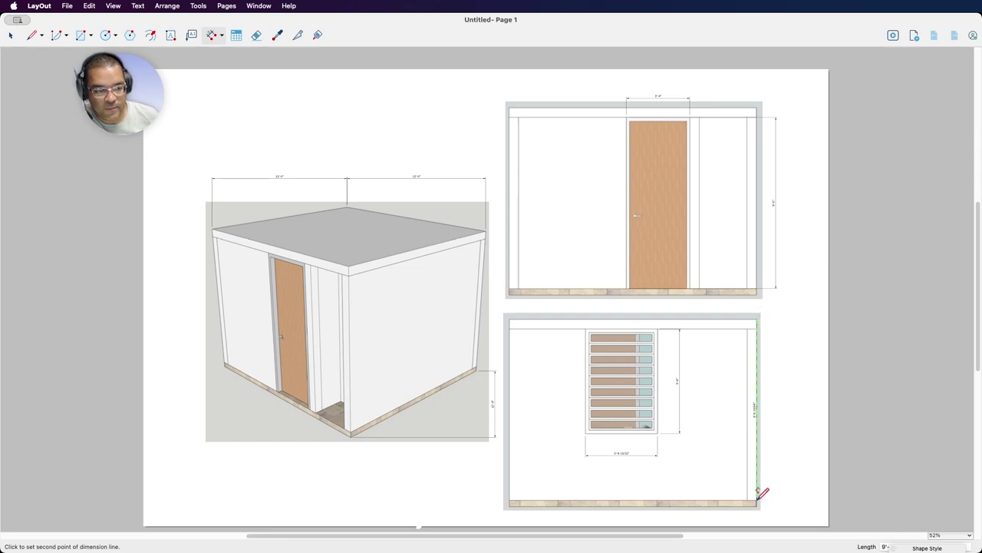
{"action": "left_click", "coordinate": [758, 498]}
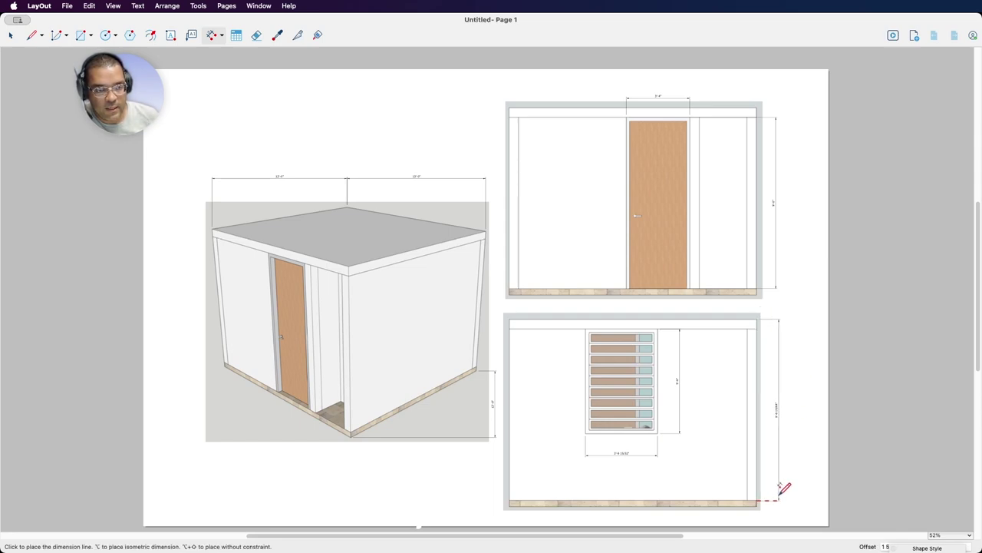
{"action": "left_click", "coordinate": [782, 488]}
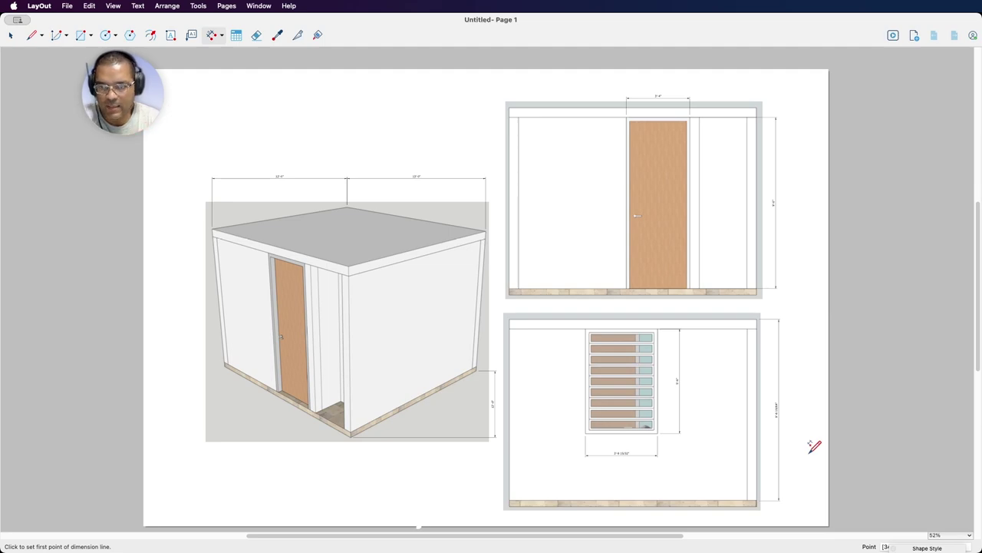
- Add a title text box above the 3D view reading 'Secciones Cuarto' followed by the owner's name
{"action": "left_click", "coordinate": [171, 35]}
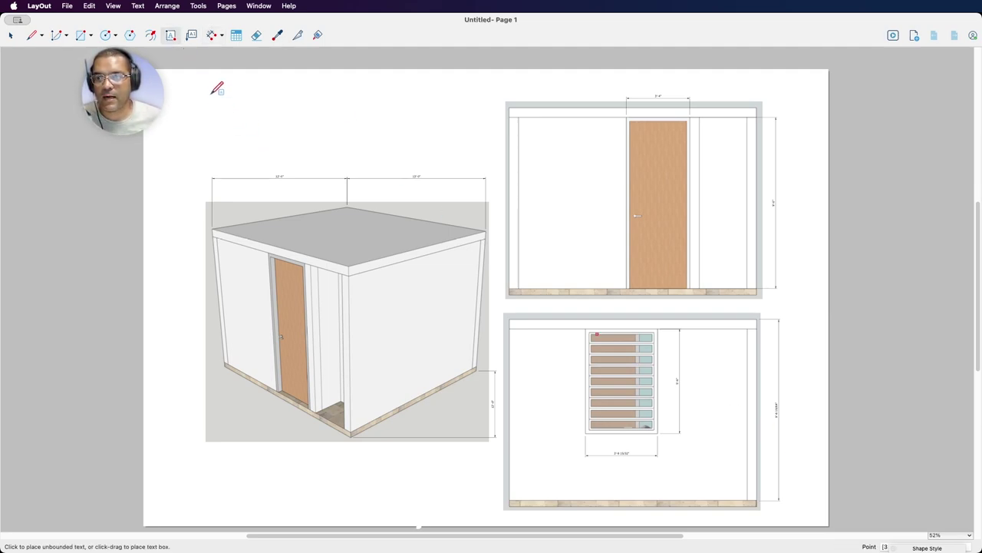
{"action": "left_click_drag", "start_coordinate": [211, 94], "coordinate": [478, 139]}
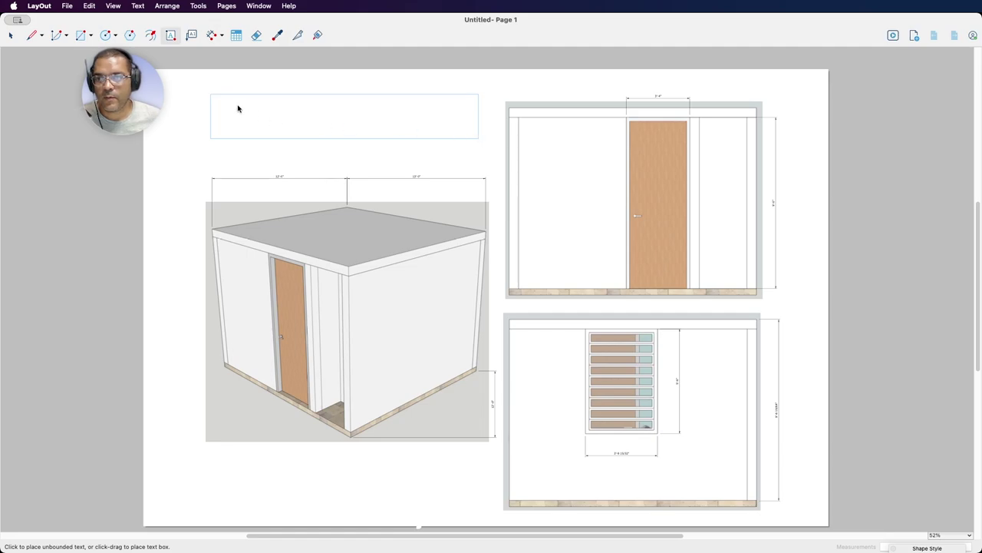
{"action": "key", "text": "Escape"}
{"action": "left_click_drag", "start_coordinate": [209, 92], "coordinate": [486, 141]}
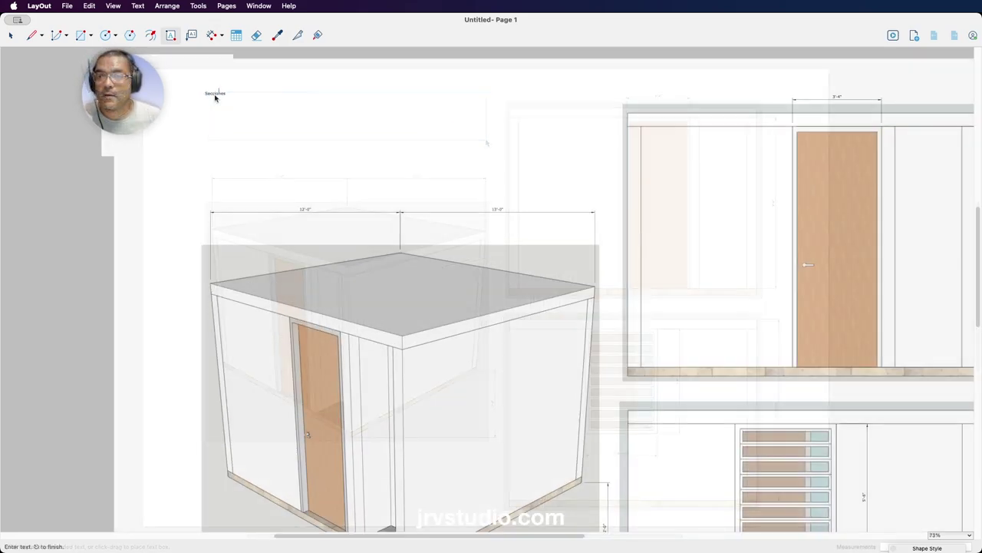
{"action": "type", "text": "Secciones"}
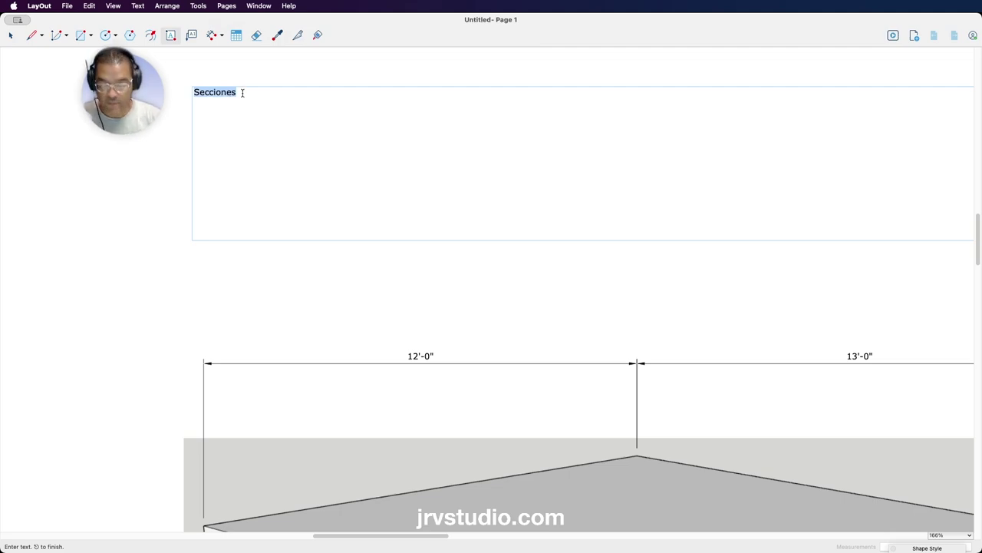
{"action": "left_click", "coordinate": [241, 91]}
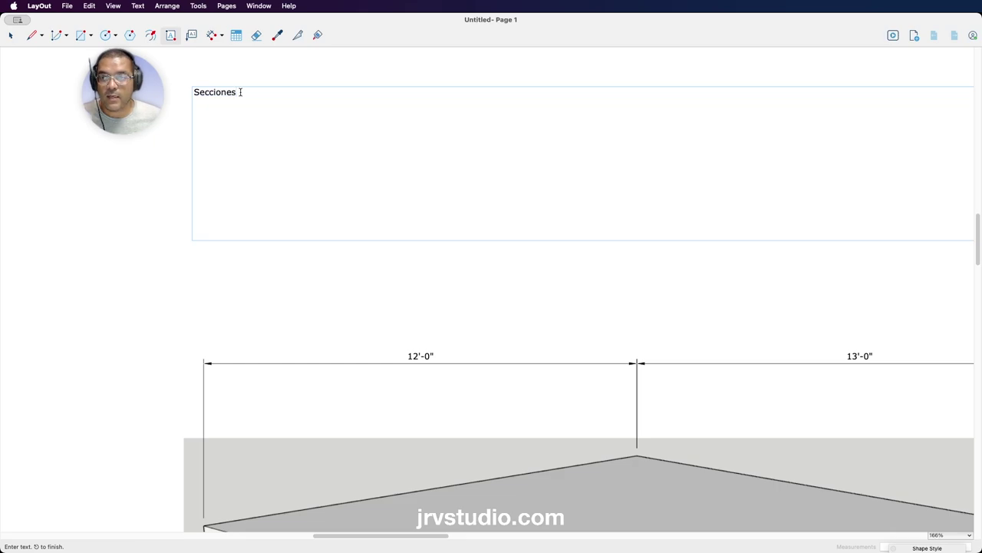
{"action": "type", "text": "Cuart"}
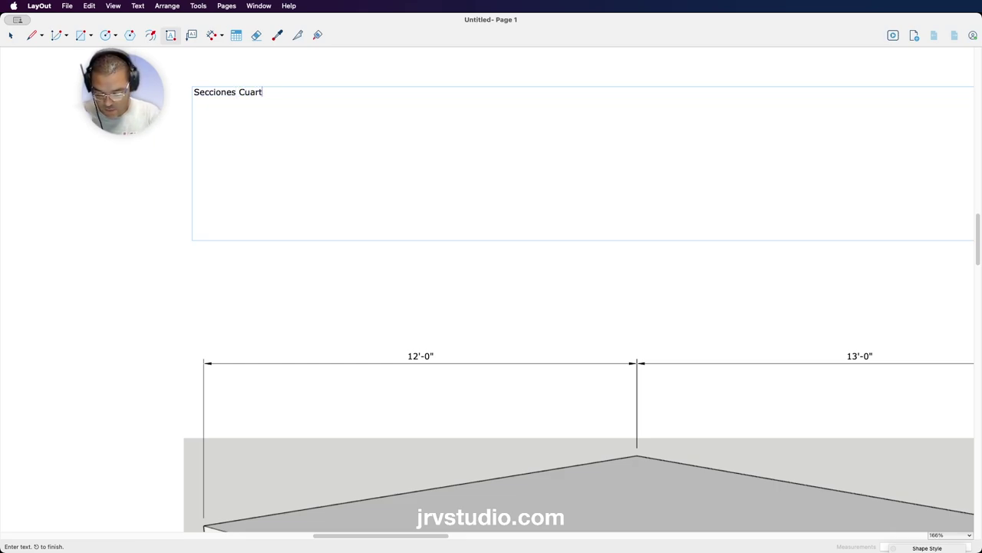
{"action": "type", "text": "o Gab"}
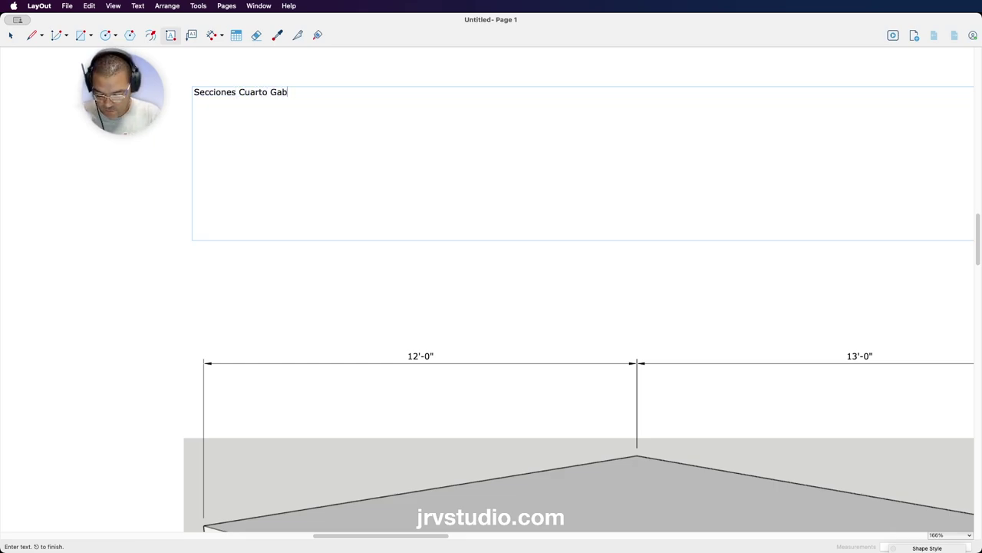
{"action": "type", "text": "riel"}
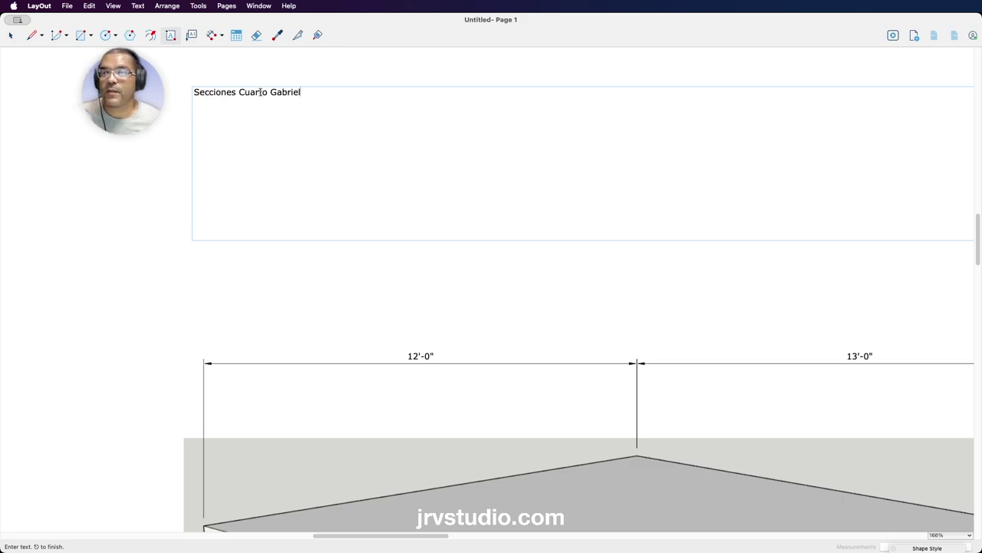
{"action": "left_click", "coordinate": [143, 8]}
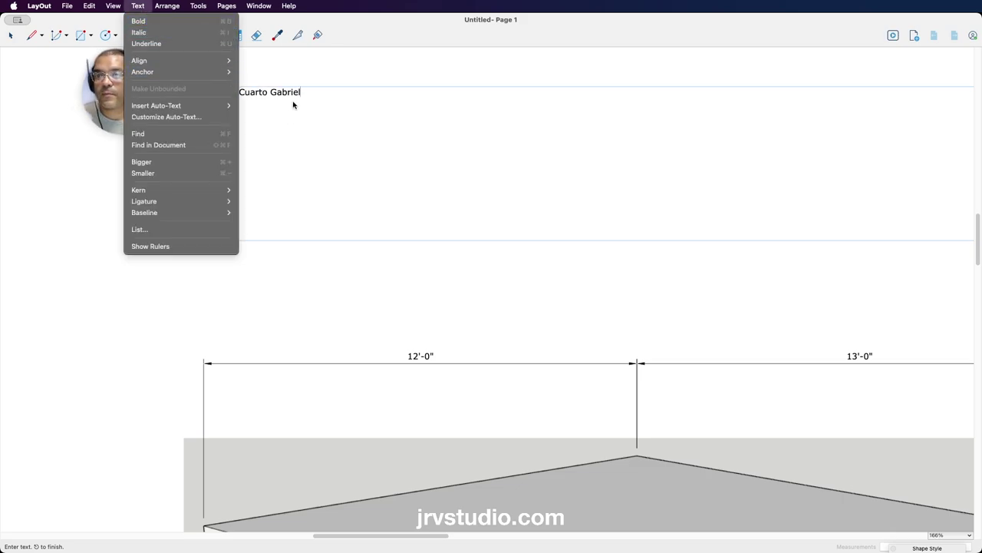
- Select the whole title text and make it bold
{"action": "left_click", "coordinate": [295, 99]}
{"action": "left_click_drag", "start_coordinate": [301, 92], "coordinate": [181, 90]}
{"action": "left_click", "coordinate": [135, 6]}
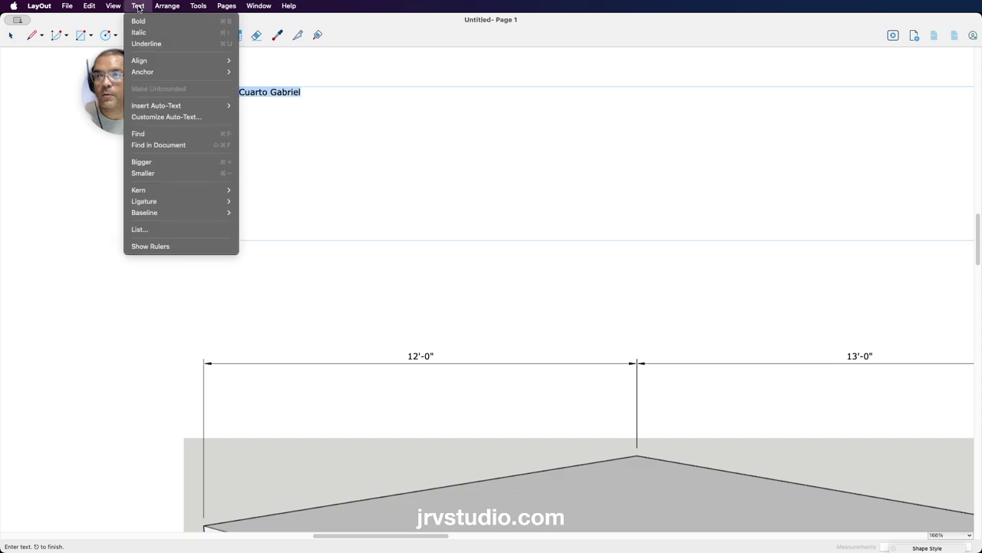
{"action": "left_click", "coordinate": [141, 21]}
{"action": "left_click", "coordinate": [138, 6]}
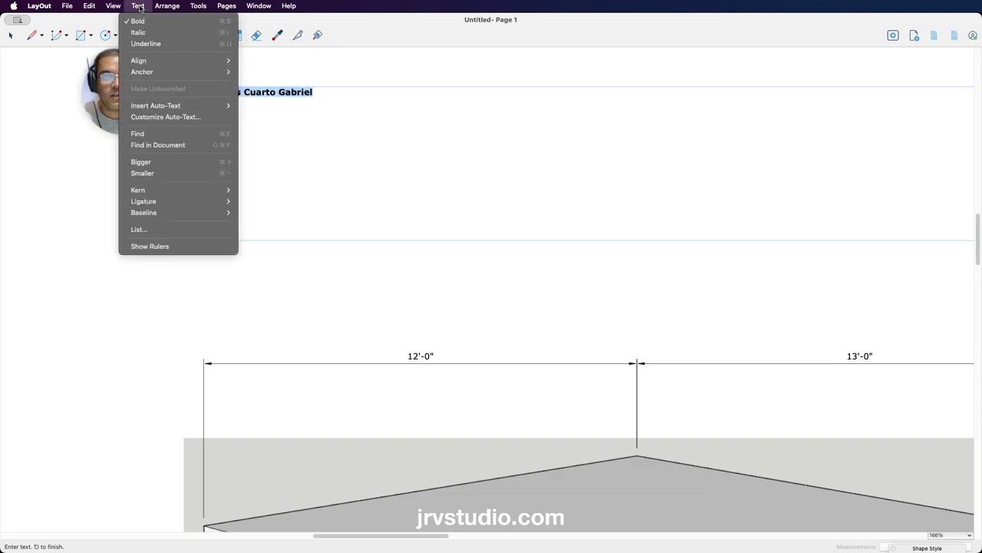
- Enlarge the title font step by step until it spans the top of the page
{"action": "key", "text": "super+plus"}
{"action": "key", "text": "super+plus"}
{"action": "key", "text": "super+plus"}
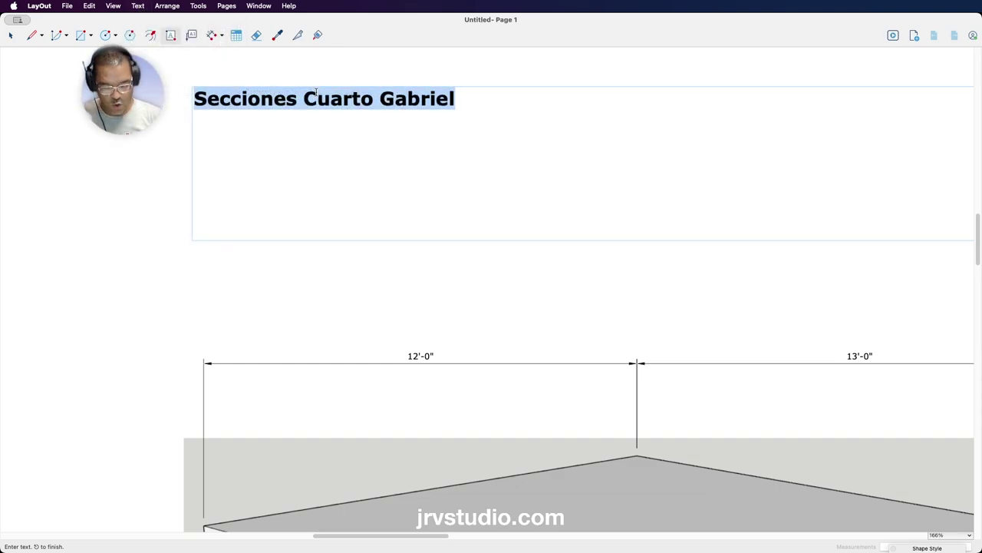
{"action": "key", "text": "super+plus"}
{"action": "key", "text": "super+plus"}
{"action": "key", "text": "super+plus"}
{"action": "key", "text": "super+plus"}
{"action": "key", "text": "super+plus"}
{"action": "key", "text": "super+plus"}
{"action": "key", "text": "super+plus"}
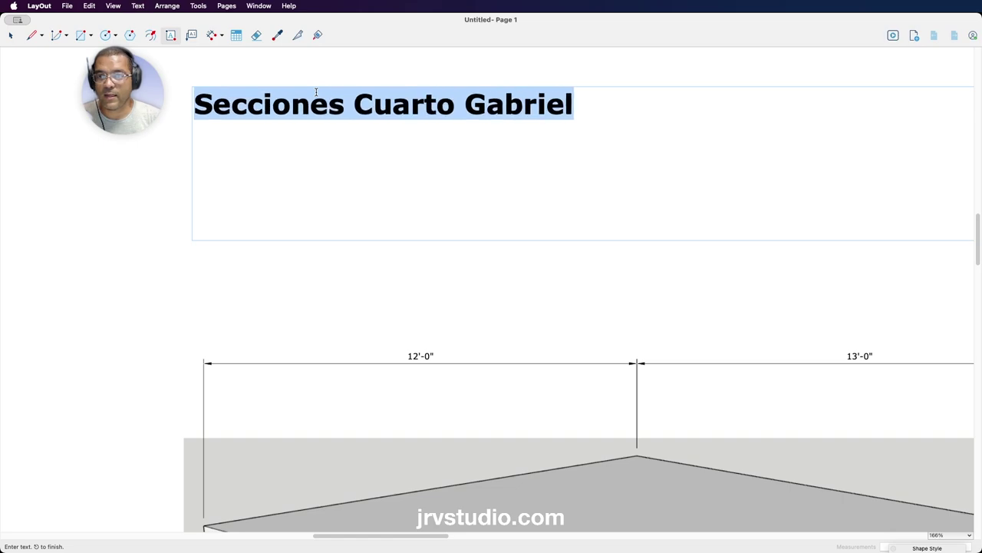
{"action": "key", "text": "super+plus"}
{"action": "key", "text": "super+plus"}
{"action": "key", "text": "super+plus"}
{"action": "key", "text": "super+plus"}
{"action": "key", "text": "super+plus"}
{"action": "key", "text": "super+plus"}
{"action": "key", "text": "super+plus"}
{"action": "key", "text": "super+plus"}
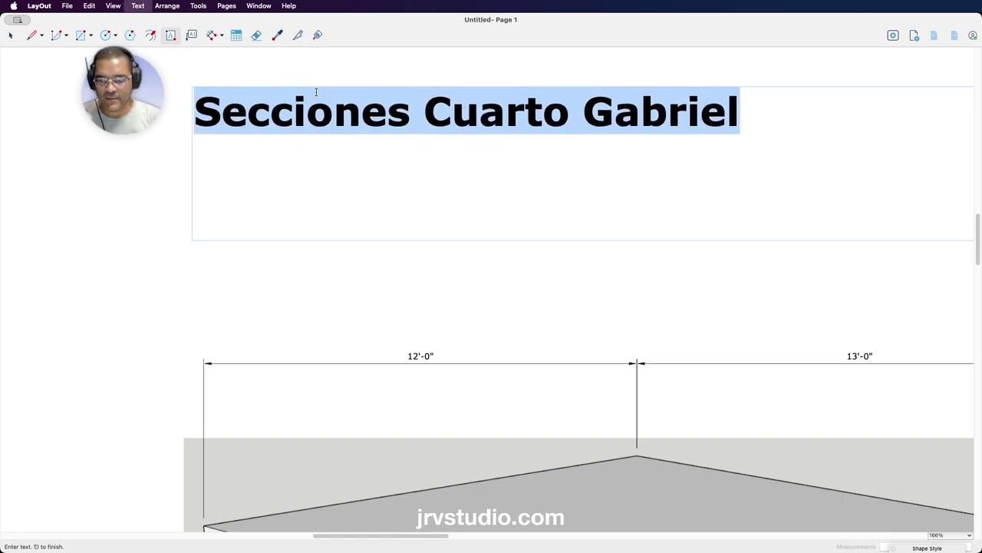
{"action": "key", "text": "super+plus"}
{"action": "key", "text": "super+minus"}
{"action": "key", "text": "super+minus"}
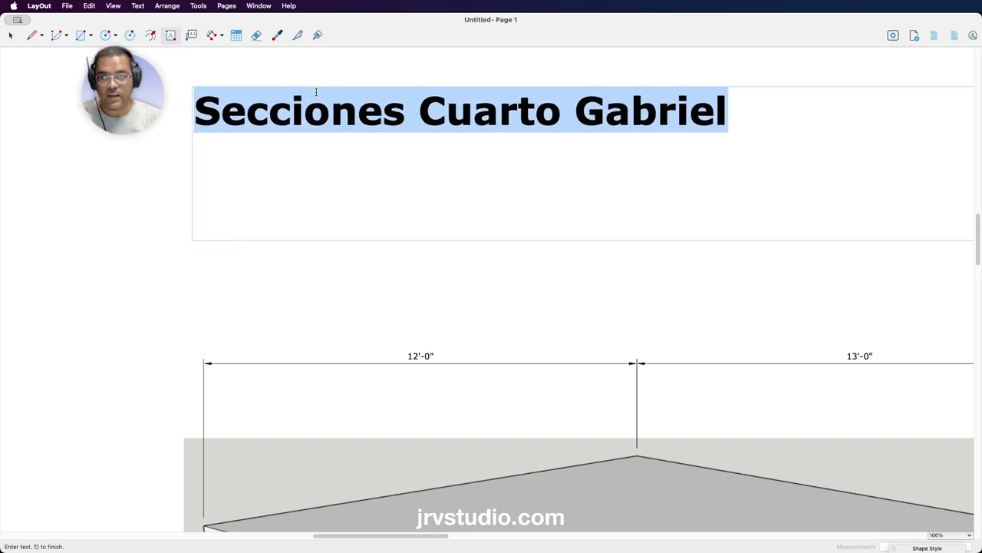
{"action": "key", "text": "super+plus"}
{"action": "key", "text": "super+minus"}
{"action": "key", "text": "super+minus"}
{"action": "key", "text": "super+plus"}
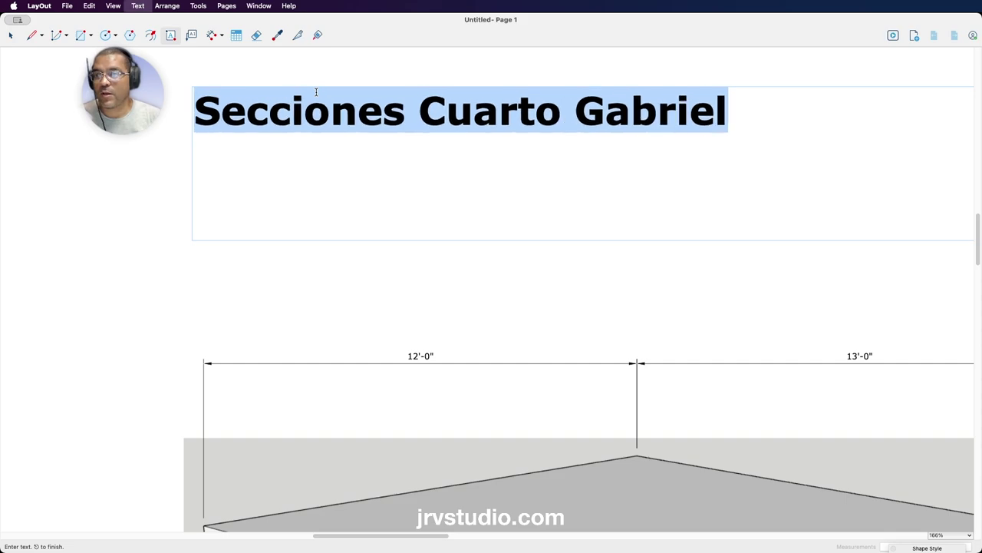
{"action": "key", "text": "super+plus"}
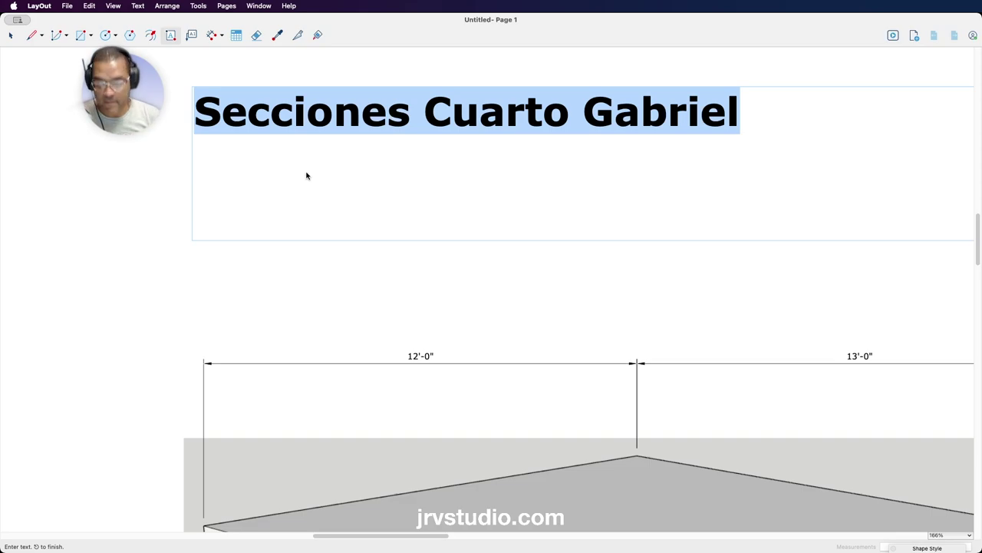
- Finish editing the title, then zoom and pan to bring the 3D room view close up
{"action": "left_click", "coordinate": [9, 35]}
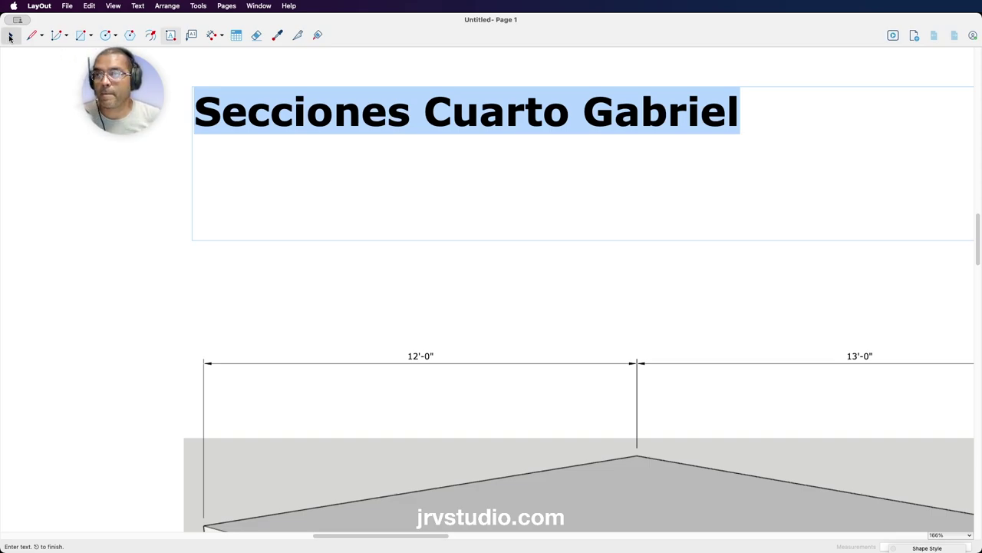
{"action": "scroll", "coordinate": [384, 268], "scroll_direction": "down", "scroll_amount": 1}
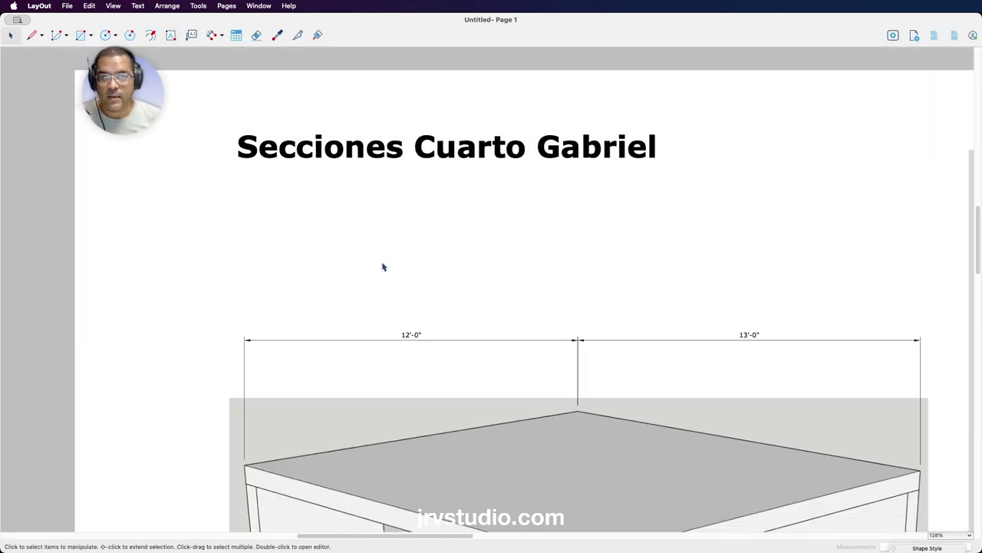
{"action": "scroll", "coordinate": [383, 267], "scroll_direction": "down", "scroll_amount": 2}
{"action": "scroll", "coordinate": [384, 268], "scroll_direction": "down", "scroll_amount": 1}
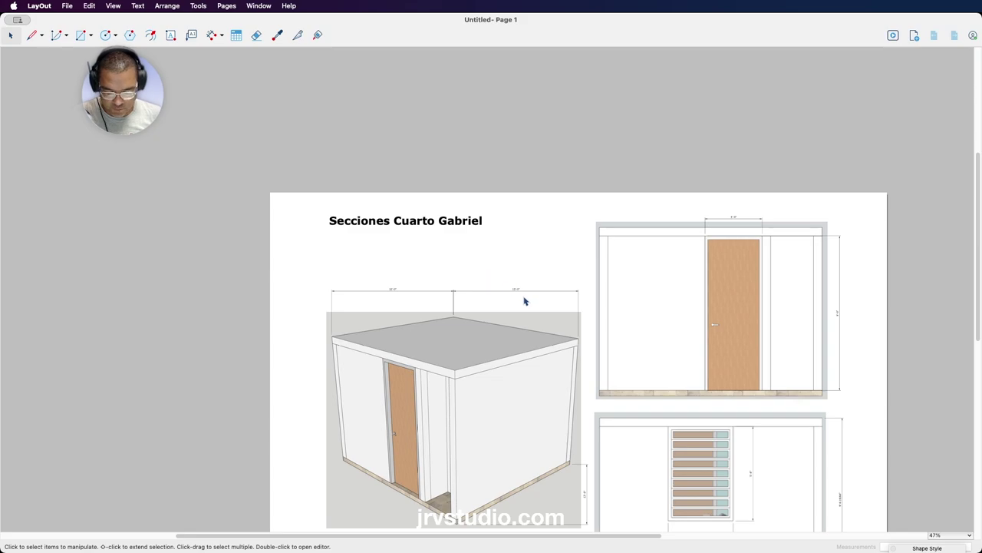
{"action": "mouse_move", "coordinate": [525, 301]}
{"action": "middle_mouse_down"}
{"action": "mouse_move", "coordinate": [453, 225]}
{"action": "mouse_move", "coordinate": [473, 219]}
{"action": "mouse_move", "coordinate": [438, 197]}
{"action": "middle_mouse_up"}
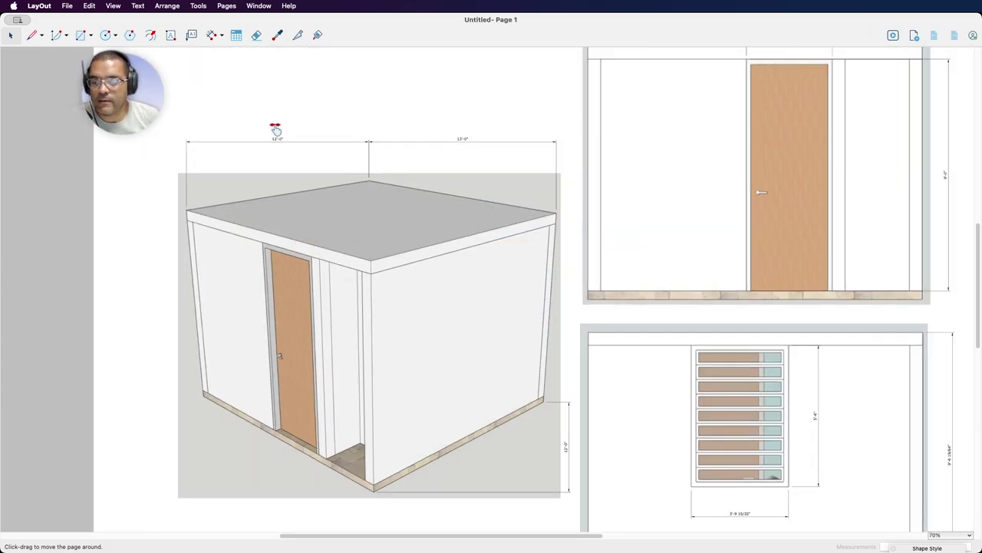
{"action": "scroll", "coordinate": [276, 134], "scroll_direction": "up", "scroll_amount": 2}
{"action": "scroll", "coordinate": [277, 139], "scroll_direction": "up", "scroll_amount": 1}
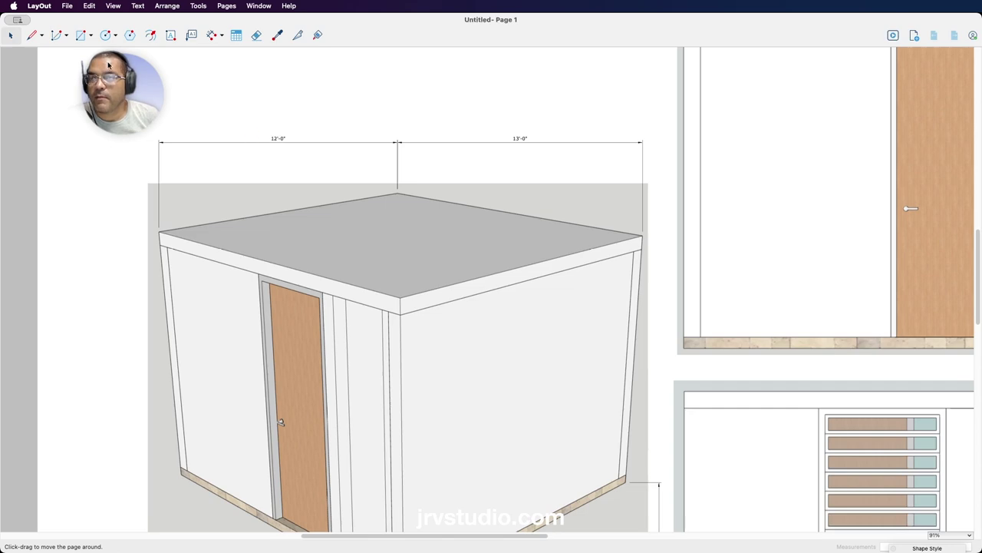
- Trace a closed four-sided line shape over the roof's left, apex, right and front corners
{"action": "left_click", "coordinate": [42, 36]}
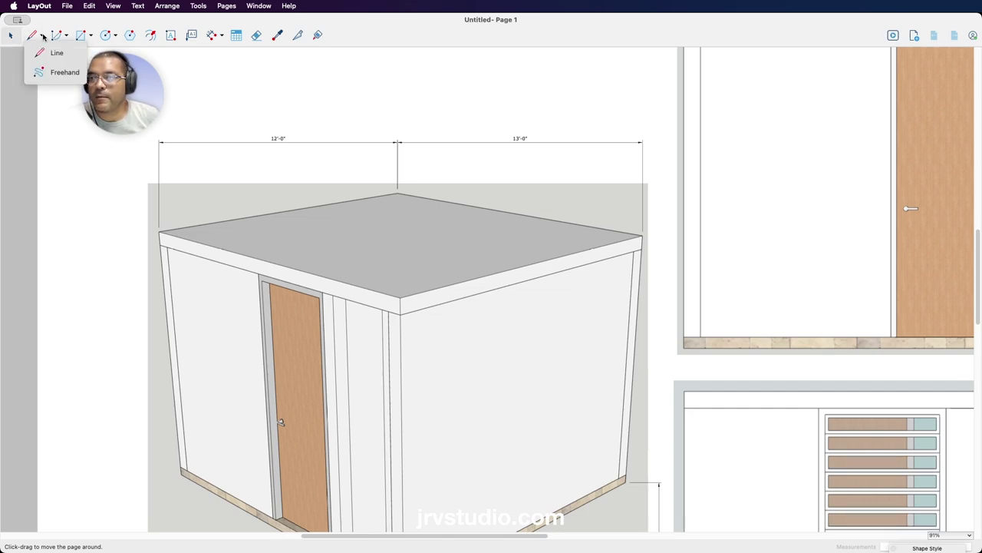
{"action": "key", "text": "l"}
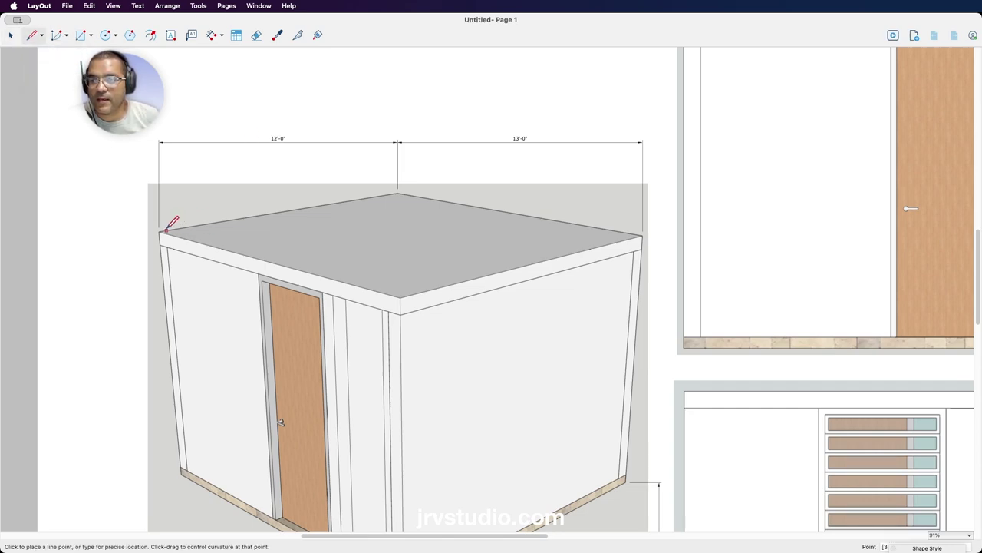
{"action": "left_click", "coordinate": [160, 229]}
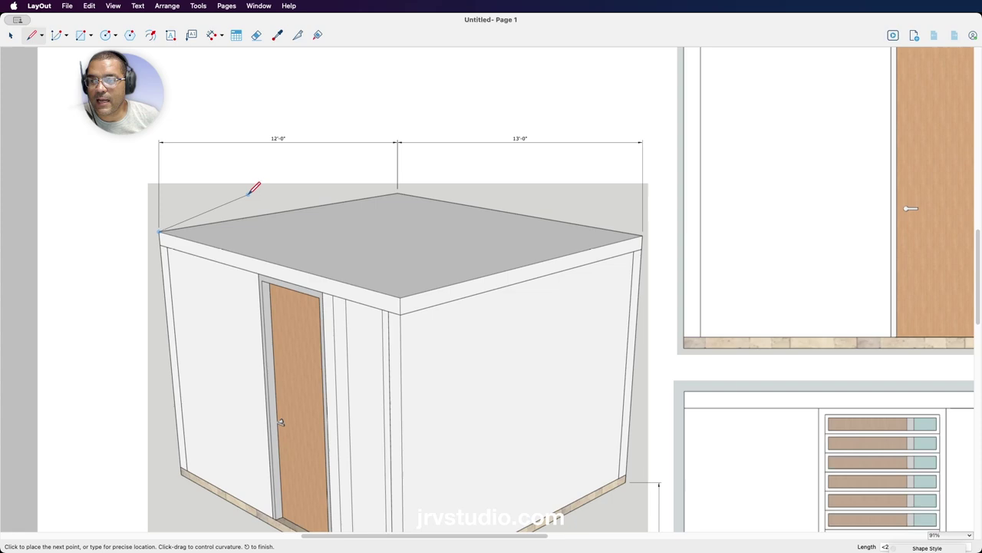
{"action": "left_click", "coordinate": [398, 193]}
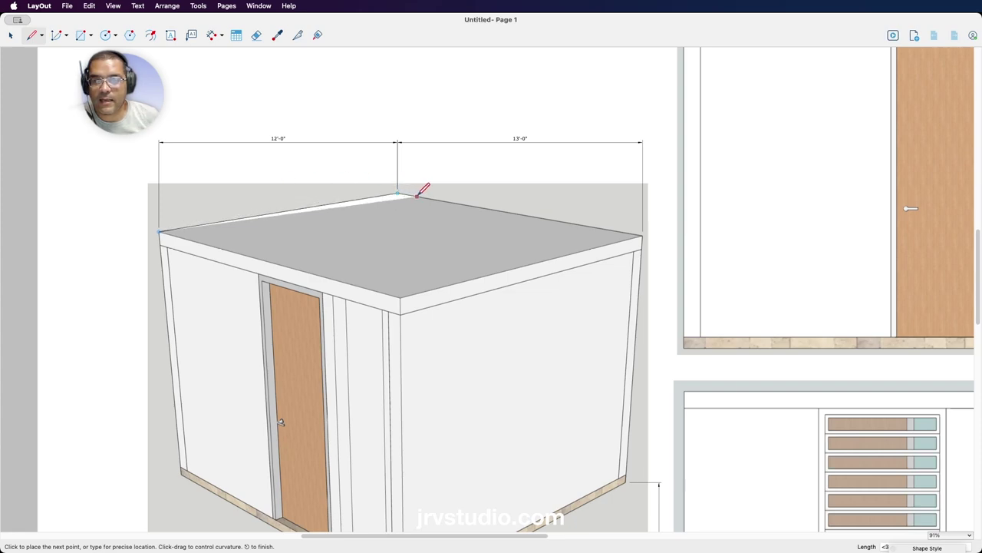
{"action": "left_click", "coordinate": [643, 235]}
{"action": "left_click", "coordinate": [399, 298]}
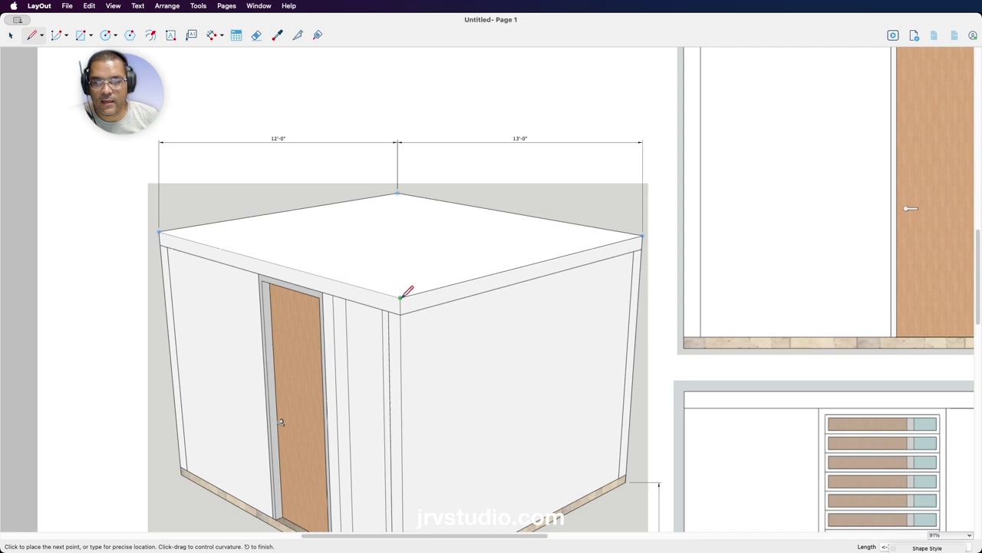
{"action": "left_click", "coordinate": [160, 230]}
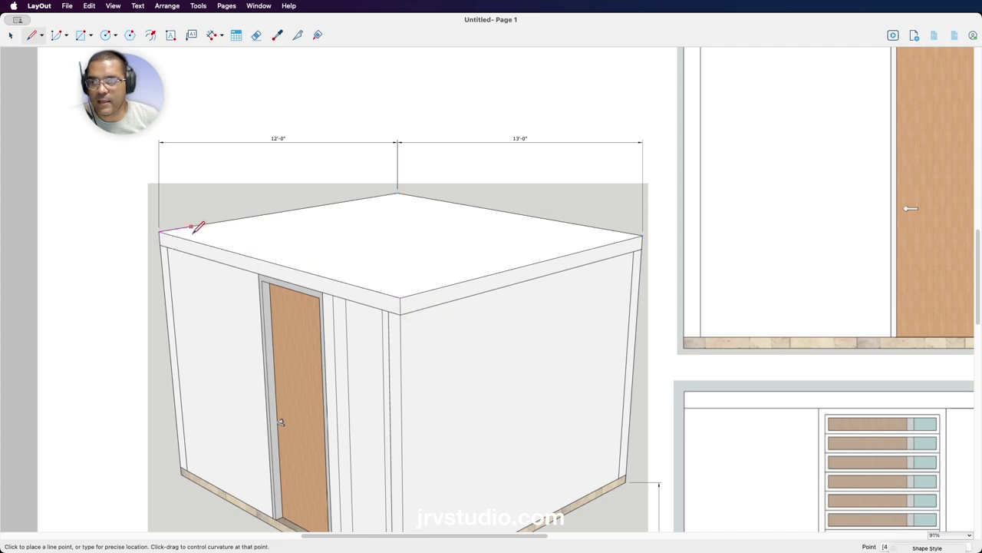
{"action": "key", "text": "space"}
{"action": "left_click", "coordinate": [398, 231]}
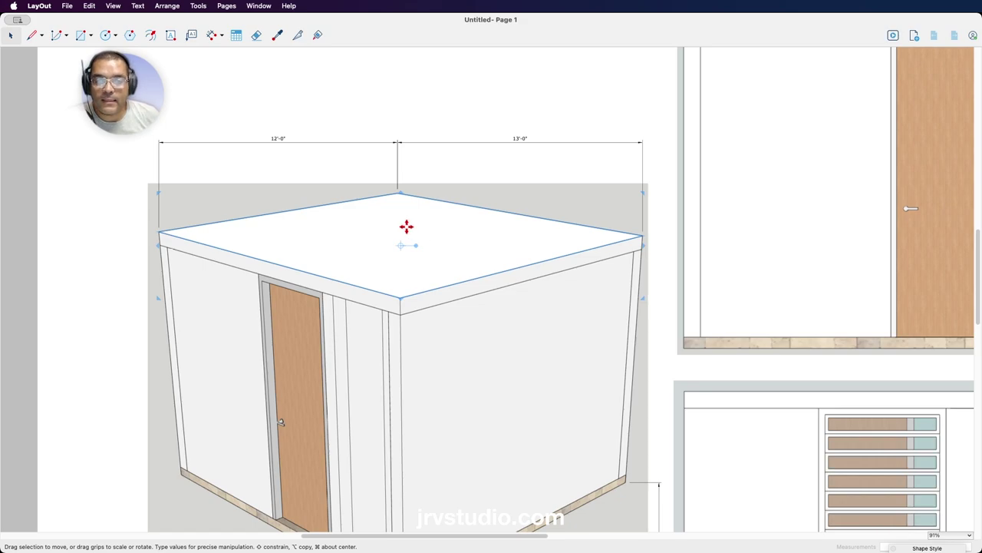
- Pull the traced roof shape off the roof and move the 3D room view up under the title
{"action": "mouse_move", "coordinate": [423, 225]}
{"action": "left_mouse_down"}
{"action": "mouse_move", "coordinate": [423, 114]}
{"action": "mouse_move", "coordinate": [433, 347]}
{"action": "left_mouse_up"}
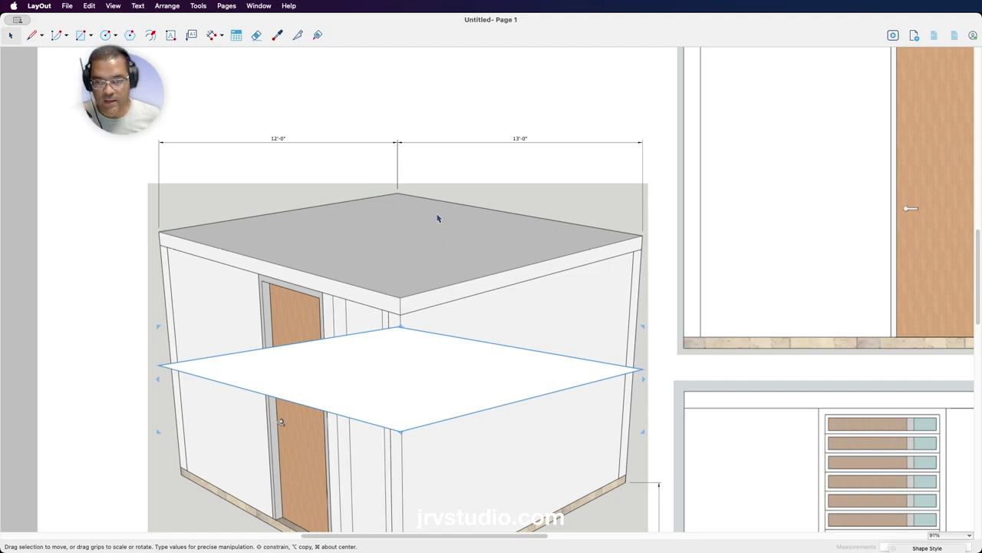
{"action": "scroll", "coordinate": [438, 219], "scroll_direction": "down", "scroll_amount": 3}
{"action": "scroll", "coordinate": [439, 219], "scroll_direction": "down", "scroll_amount": 2}
{"action": "left_click_drag", "start_coordinate": [322, 164], "coordinate": [502, 234]}
{"action": "left_click", "coordinate": [505, 156]}
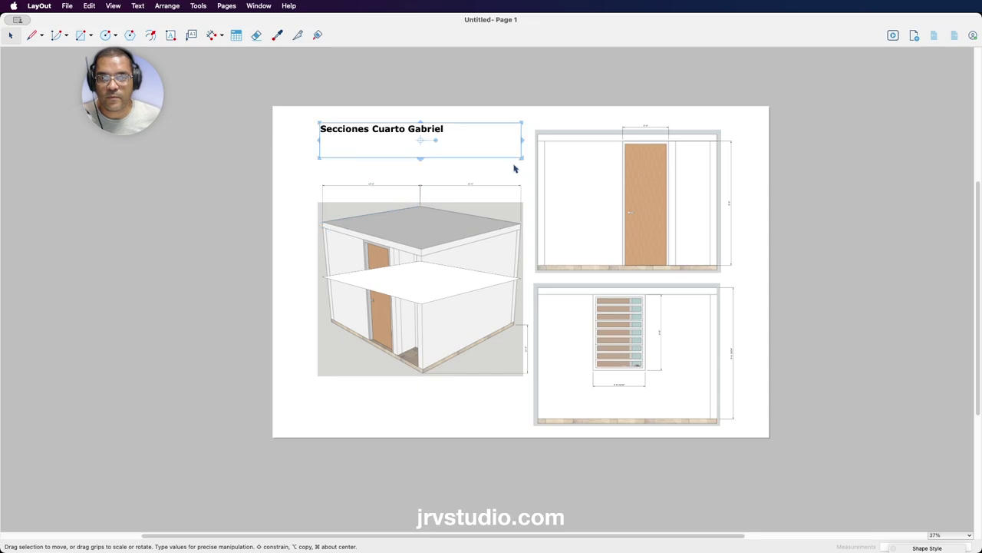
{"action": "left_click", "coordinate": [518, 171]}
{"action": "left_click", "coordinate": [365, 230]}
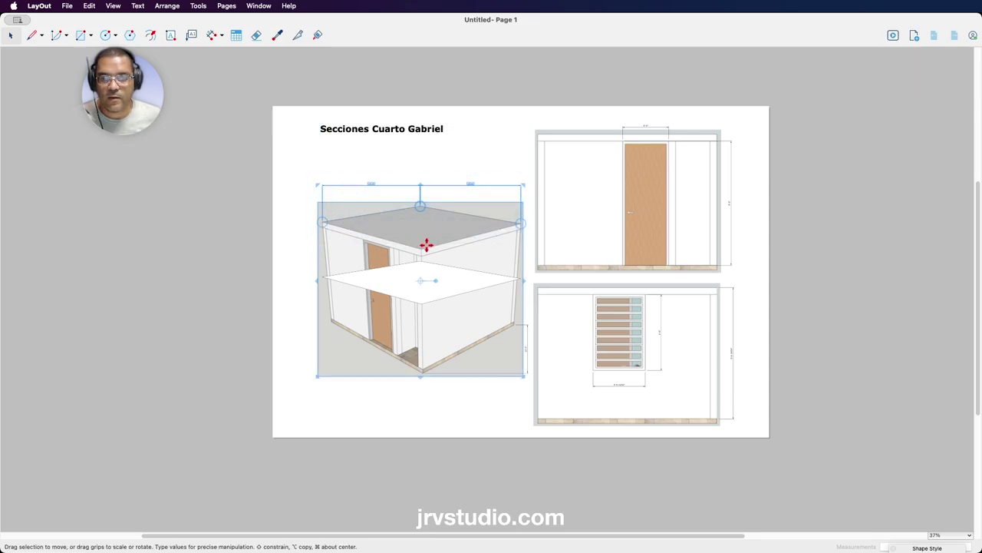
{"action": "left_click_drag", "start_coordinate": [426, 244], "coordinate": [428, 198]}
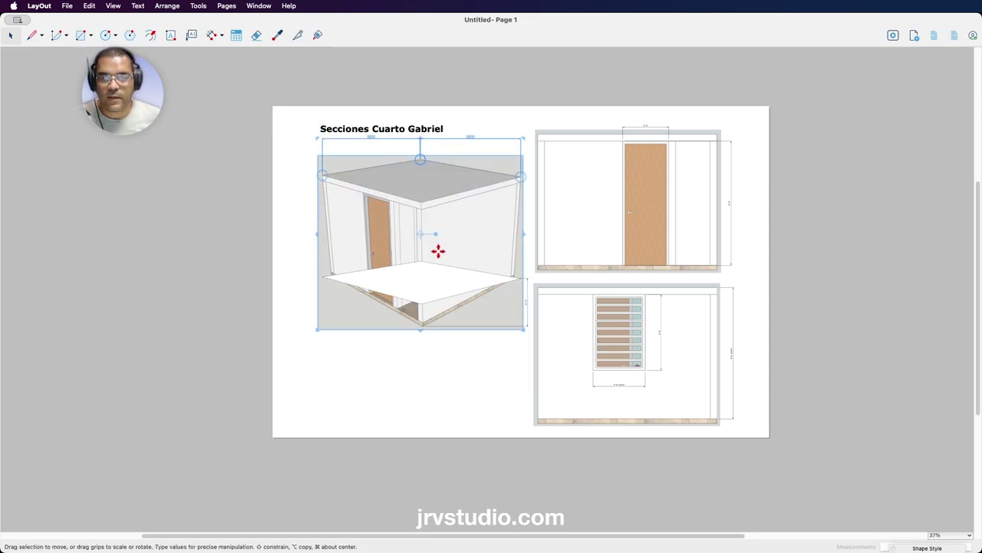
- Move the traced roof shape down so it sits alone below the 3D view
{"action": "left_click", "coordinate": [292, 266]}
{"action": "left_click", "coordinate": [410, 281]}
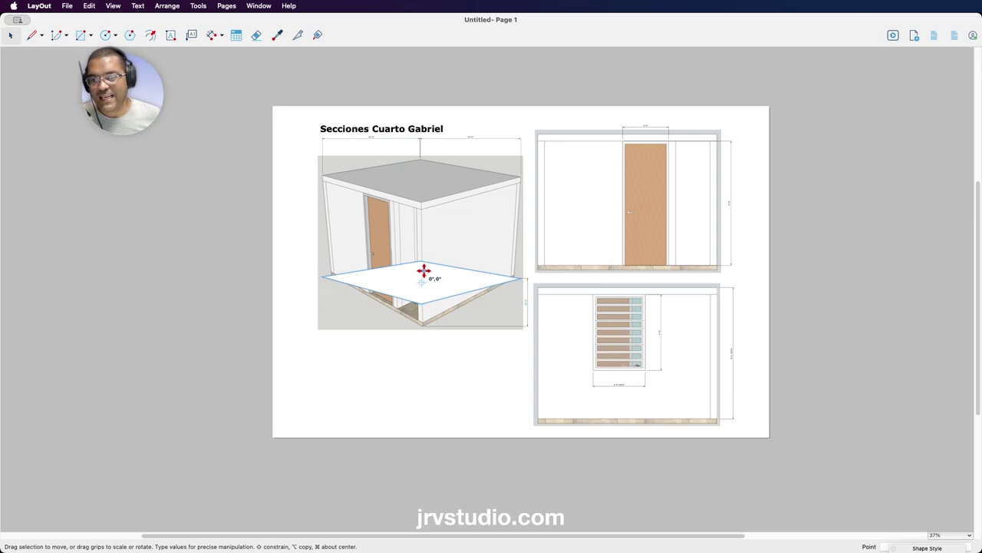
{"action": "left_click_drag", "start_coordinate": [424, 270], "coordinate": [420, 371]}
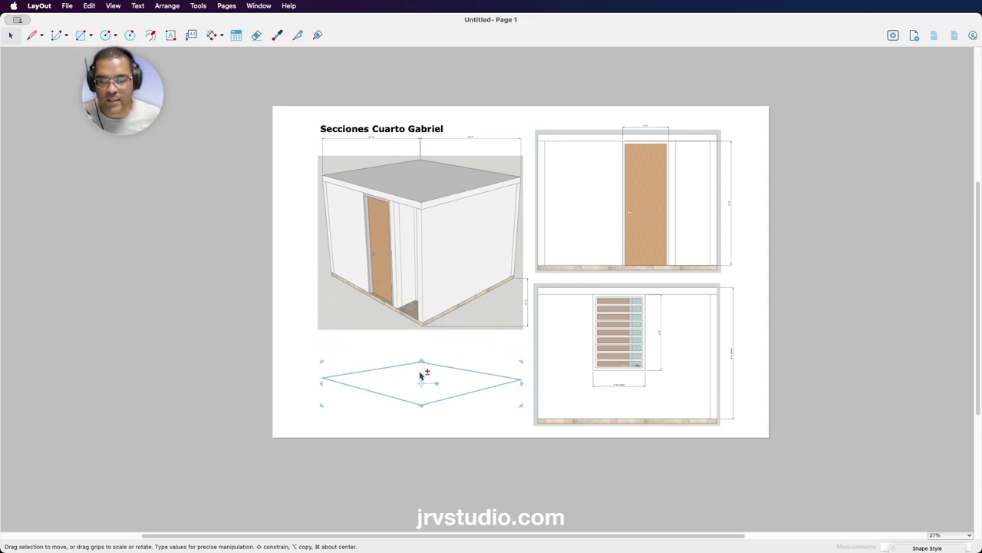
{"action": "left_click", "coordinate": [246, 351]}
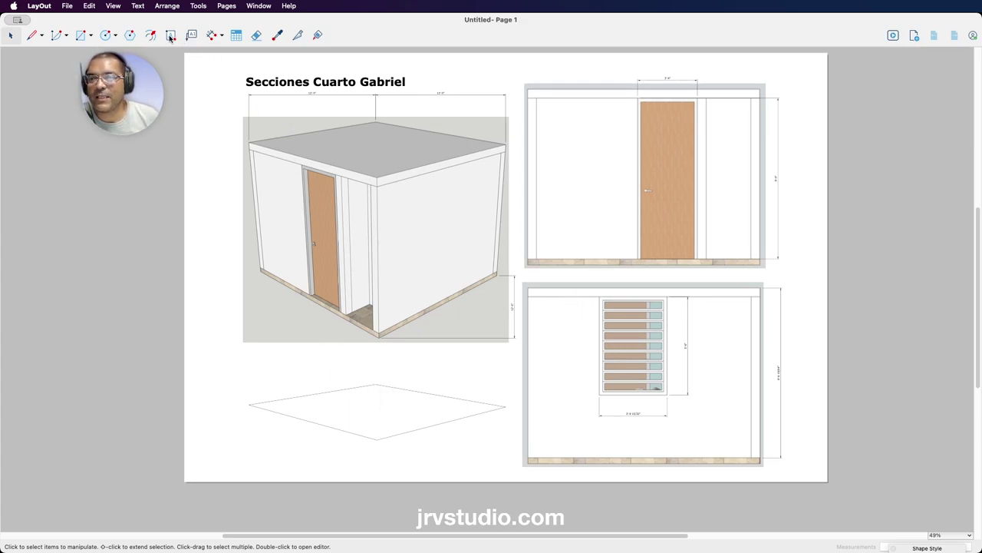
- Write the roof sealing note ending 'producto Aquaproof de Lanco' in a box under the roof outline
{"action": "left_click", "coordinate": [171, 35]}
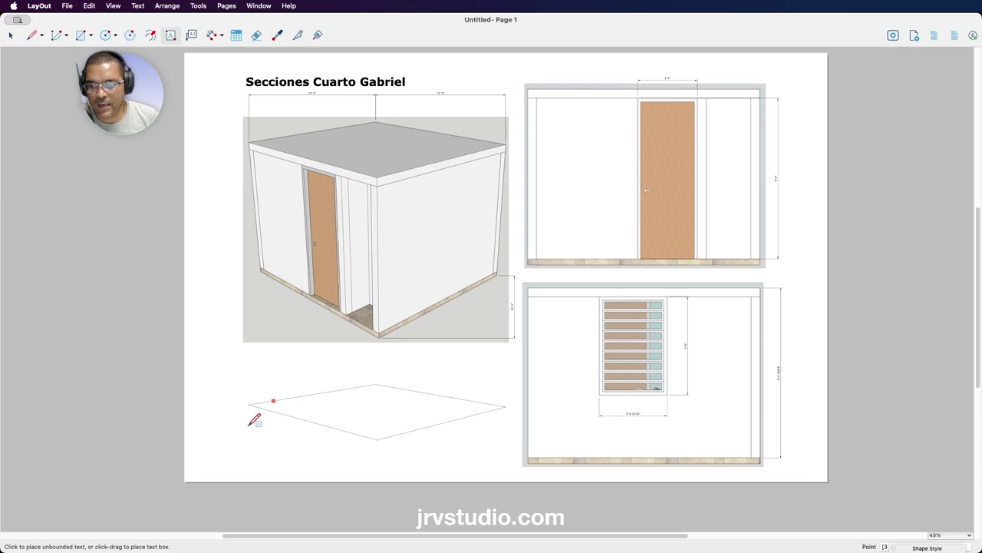
{"action": "left_click_drag", "start_coordinate": [250, 423], "coordinate": [309, 468]}
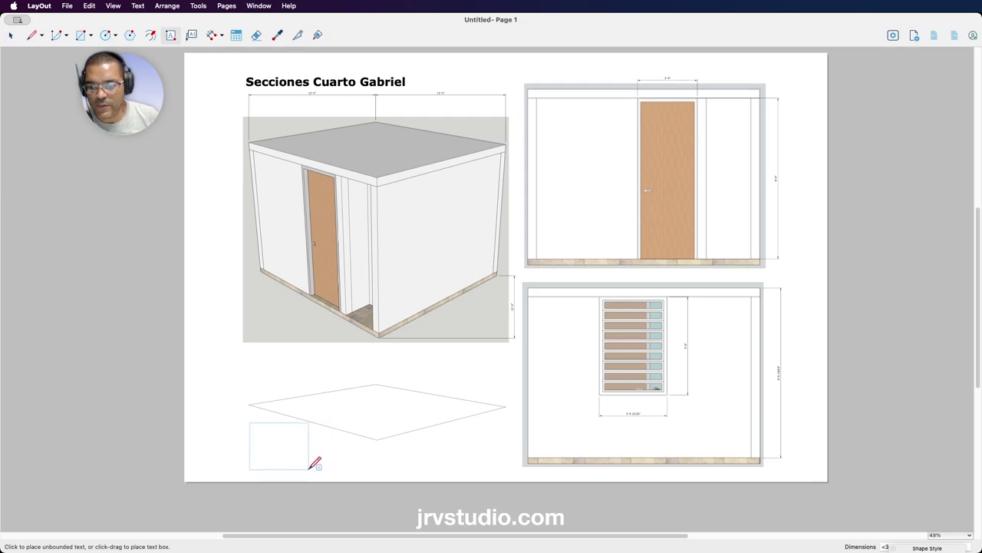
{"action": "left_click_drag", "start_coordinate": [314, 463], "coordinate": [322, 460]}
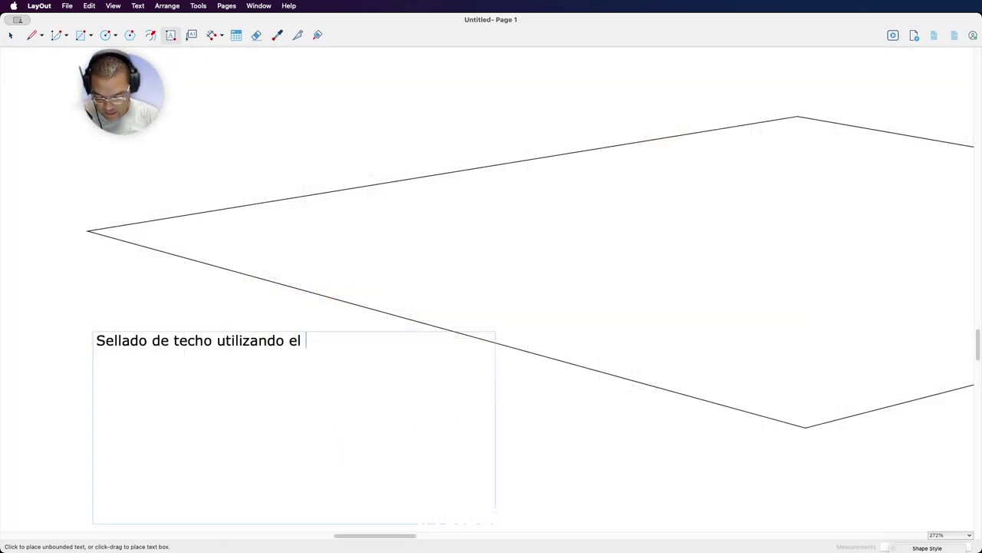
{"action": "type", "text": "pro"}
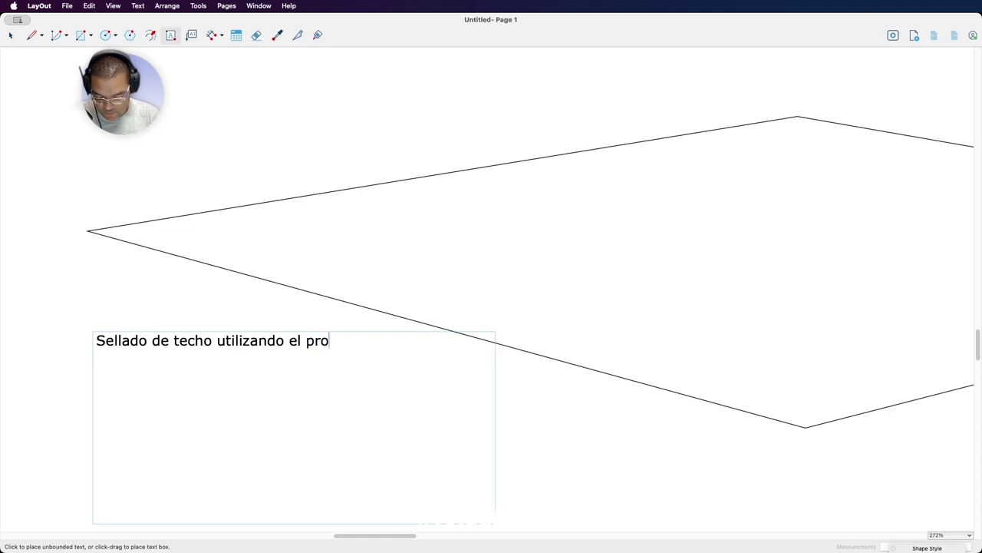
{"action": "type", "text": "ducto"}
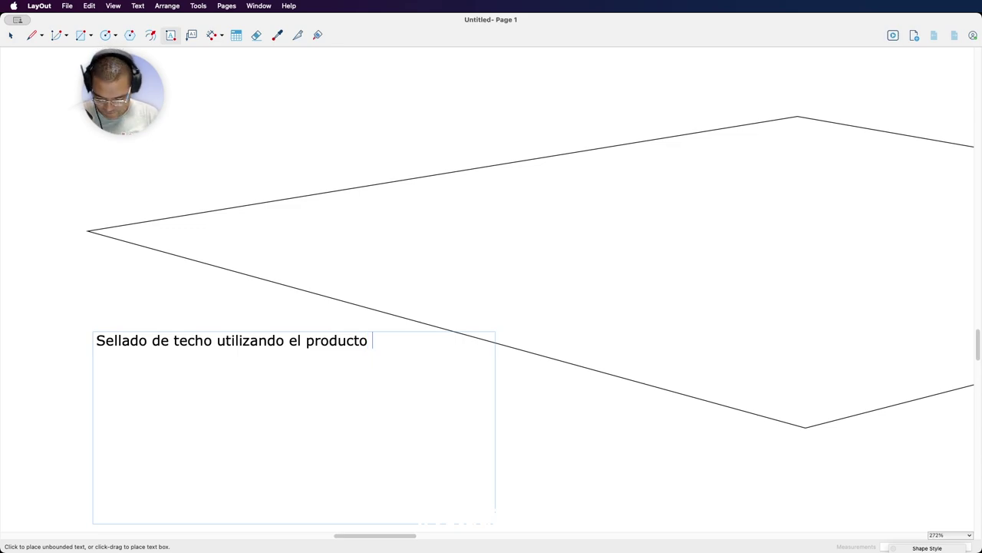
{"action": "type", "text": " Aquapro"}
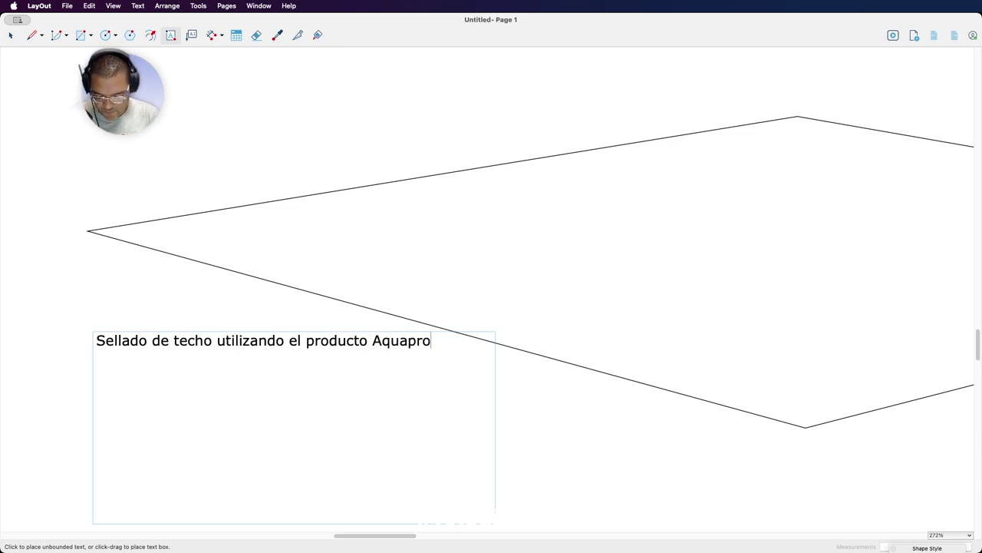
{"action": "type", "text": "of de"}
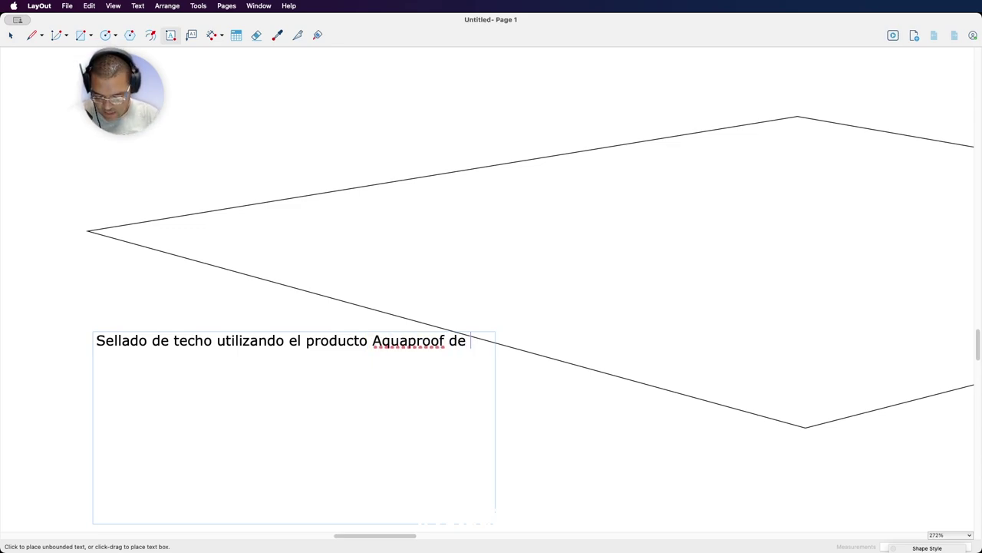
{"action": "type", "text": " Lanco"}
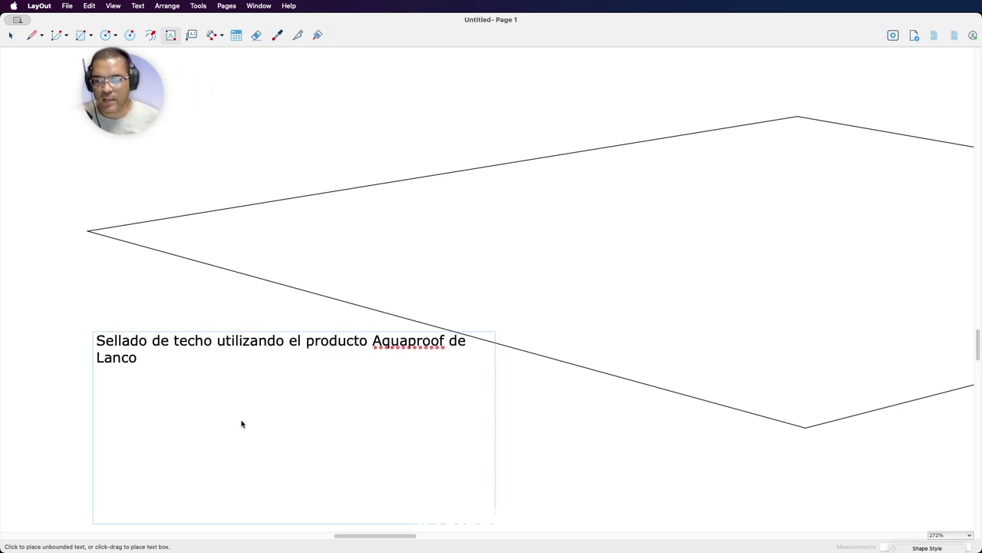
{"action": "left_click", "coordinate": [502, 431]}
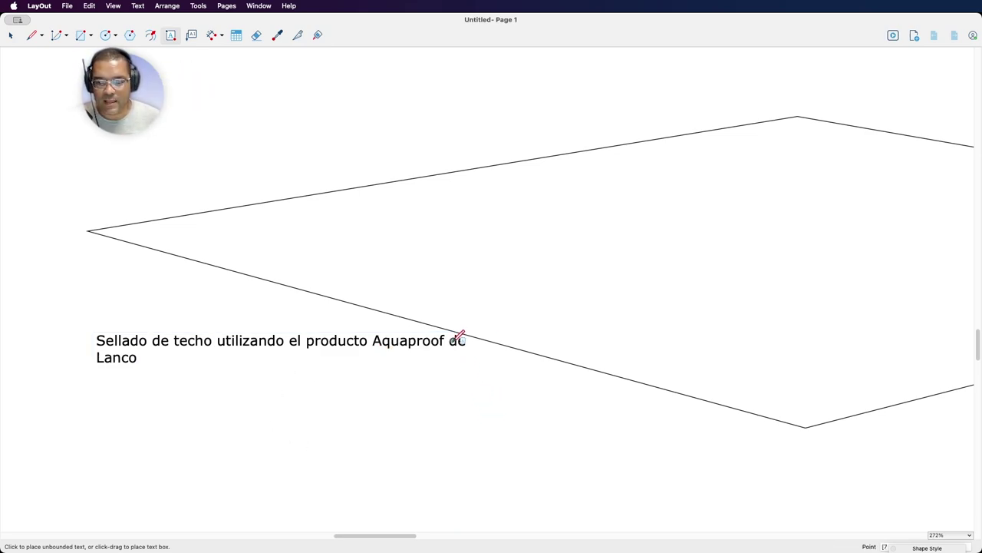
- Narrow and shorten the note box so the text wraps to three lines
{"action": "key", "text": "space"}
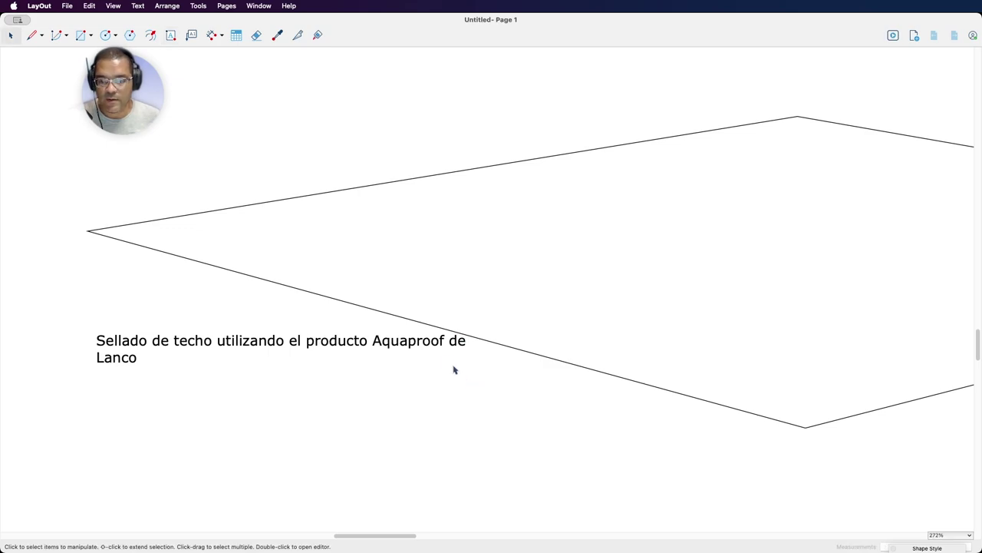
{"action": "left_click", "coordinate": [440, 327]}
{"action": "left_click", "coordinate": [453, 346]}
{"action": "left_click_drag", "start_coordinate": [495, 425], "coordinate": [268, 425]}
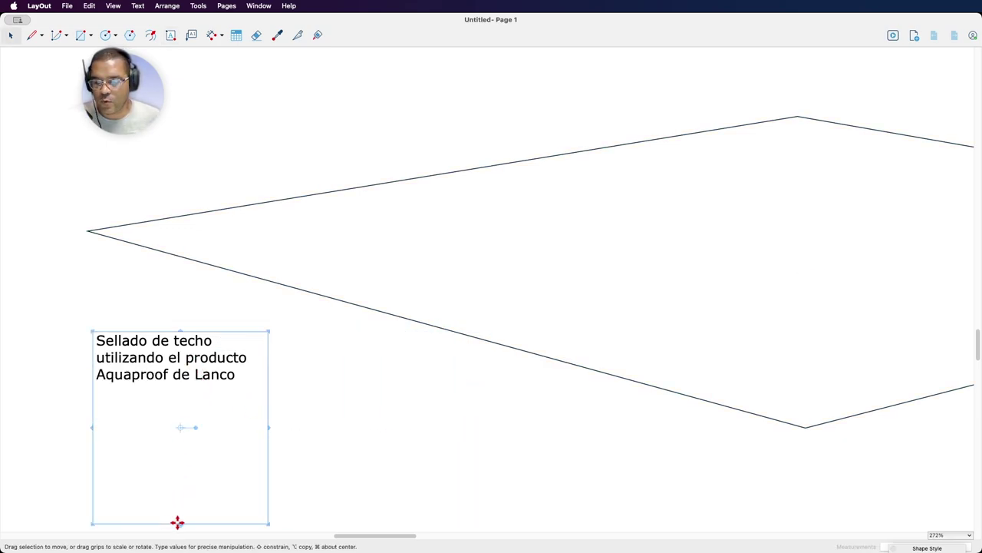
{"action": "left_click_drag", "start_coordinate": [179, 524], "coordinate": [176, 456]}
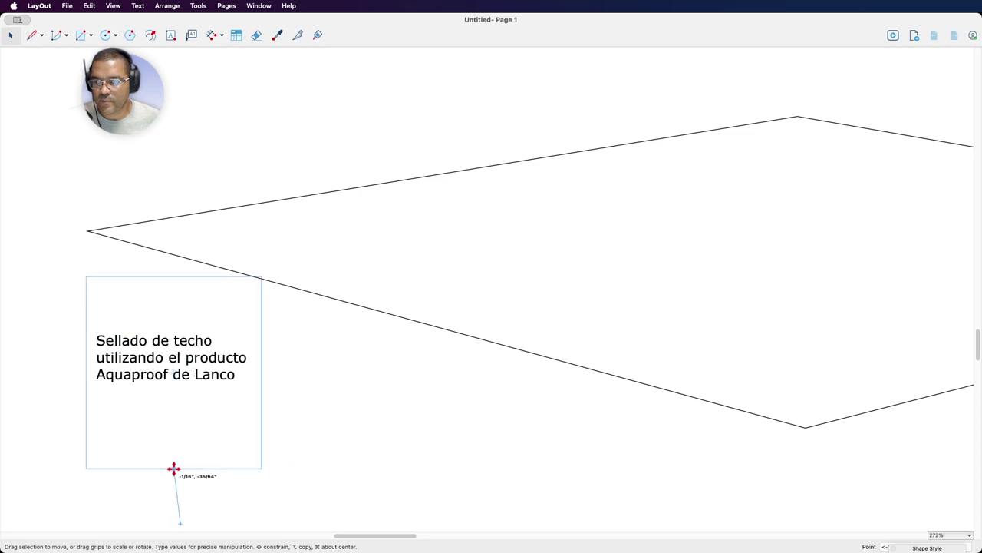
{"action": "mouse_move", "coordinate": [179, 454]}
{"action": "left_mouse_down"}
{"action": "mouse_move", "coordinate": [179, 318]}
{"action": "mouse_move", "coordinate": [69, 300]}
{"action": "left_mouse_up"}
- Make Aquaproof bold and Lanco italic, and end the sentence with a period
{"action": "double_click", "coordinate": [141, 305]}
{"action": "left_click", "coordinate": [167, 305]}
{"action": "left_click", "coordinate": [138, 6]}
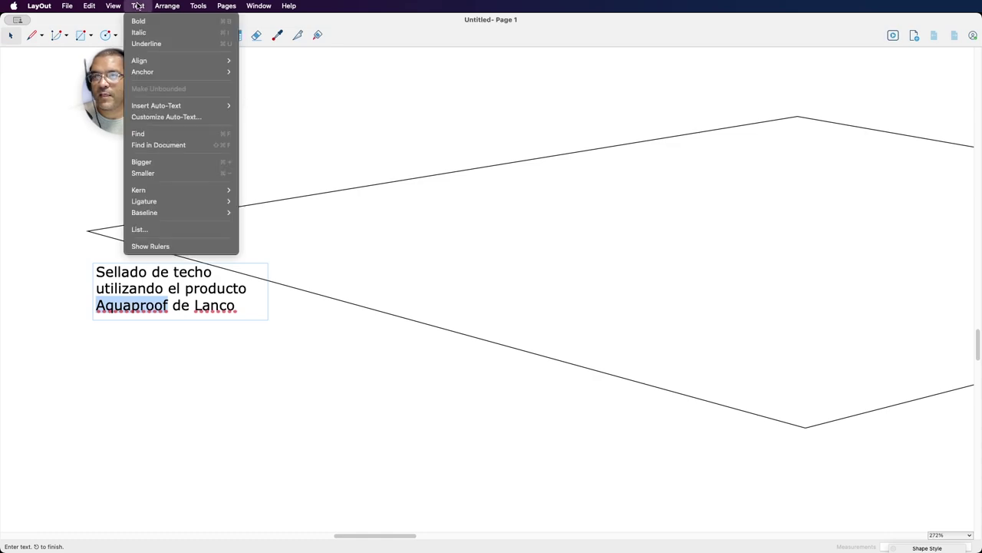
{"action": "left_click", "coordinate": [140, 21]}
{"action": "left_click", "coordinate": [197, 293]}
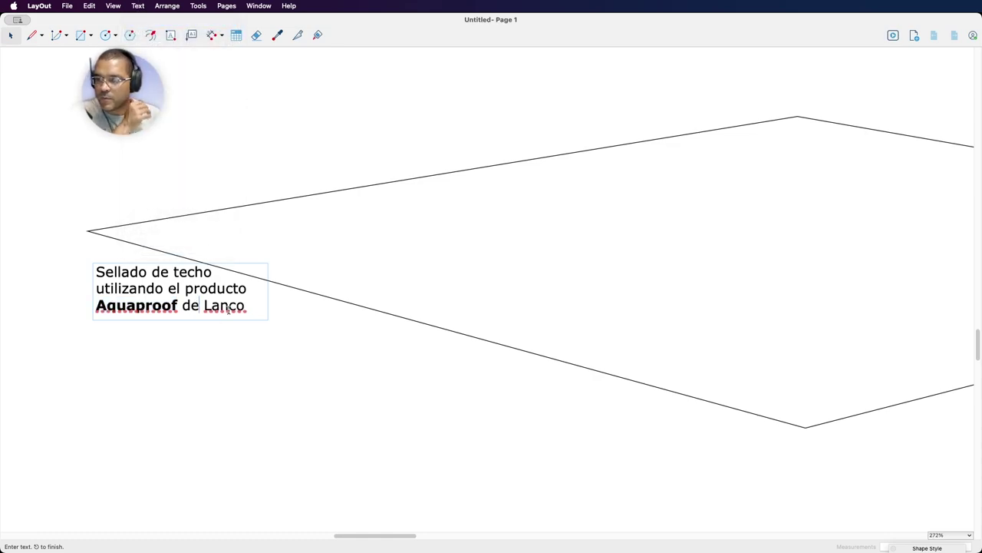
{"action": "double_click", "coordinate": [222, 304]}
{"action": "left_click", "coordinate": [138, 5]}
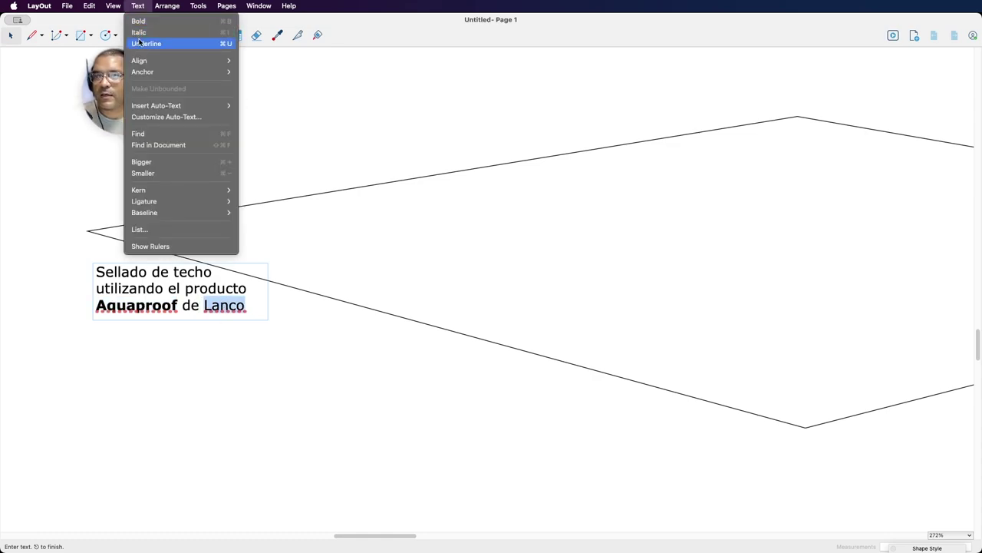
{"action": "left_click", "coordinate": [138, 32]}
{"action": "left_click", "coordinate": [254, 302]}
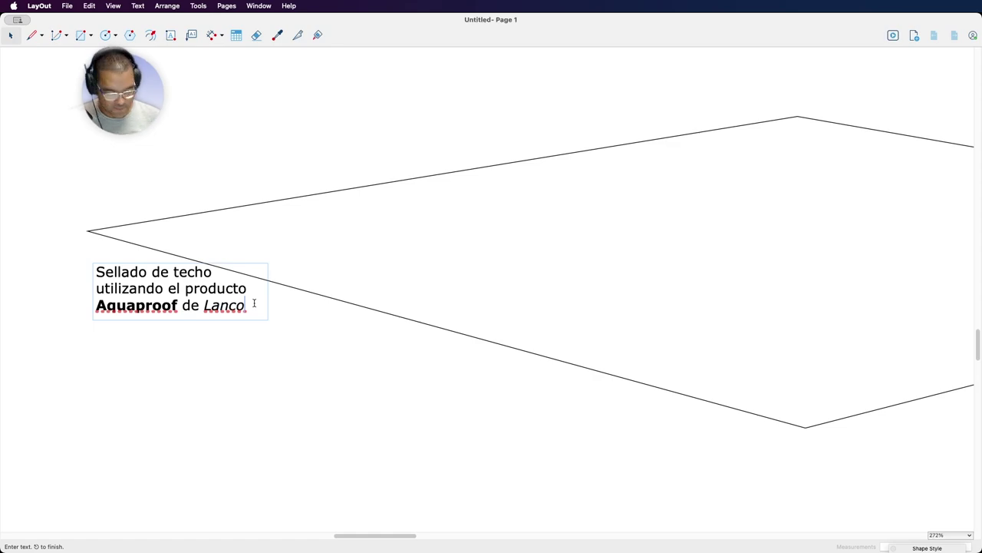
{"action": "type", "text": "."}
- Nudge the note slightly lower and select the roof outline
{"action": "left_click", "coordinate": [313, 334]}
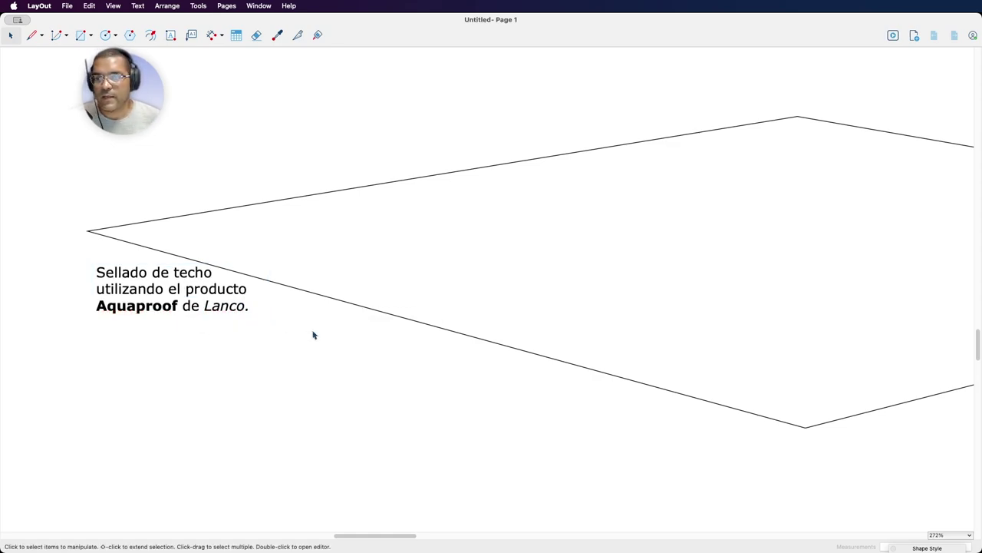
{"action": "left_click", "coordinate": [227, 290]}
{"action": "left_click_drag", "start_coordinate": [183, 285], "coordinate": [182, 298]}
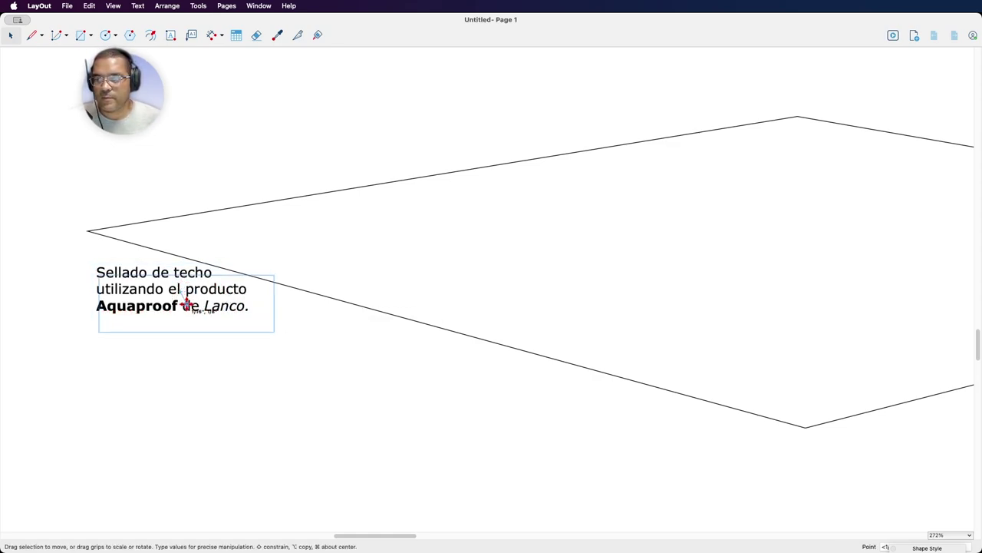
{"action": "left_click", "coordinate": [325, 340]}
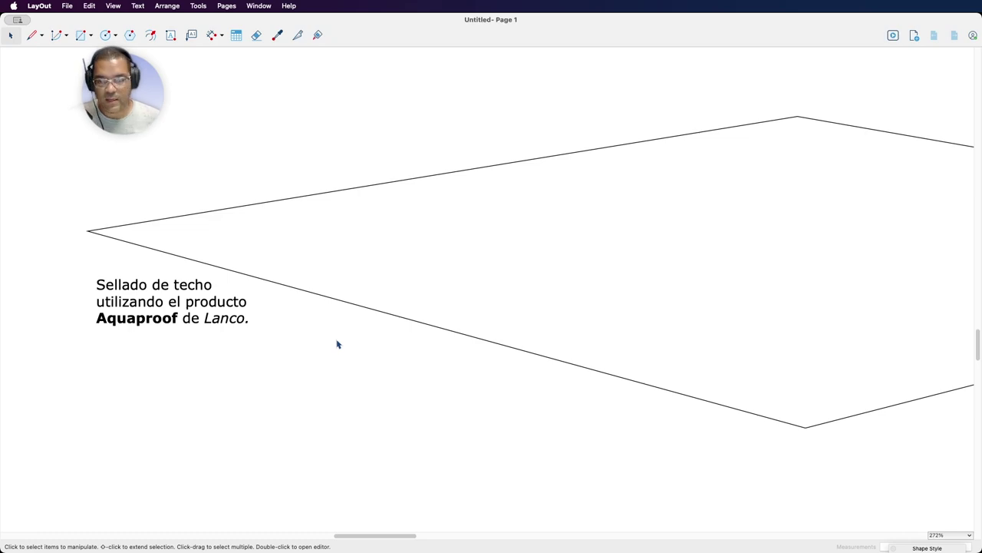
{"action": "scroll", "coordinate": [332, 343], "scroll_direction": "down", "scroll_amount": 5}
{"action": "left_click", "coordinate": [483, 326]}
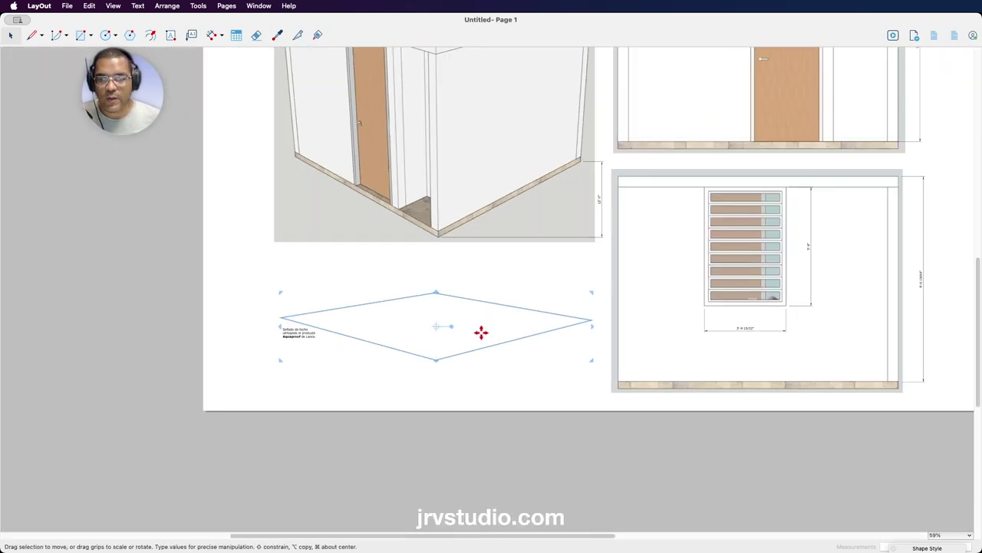
- Option-drag the roof outline upward into four stacked layered copies, then view the whole sheet
{"action": "left_click_drag", "start_coordinate": [481, 331], "coordinate": [484, 301]}
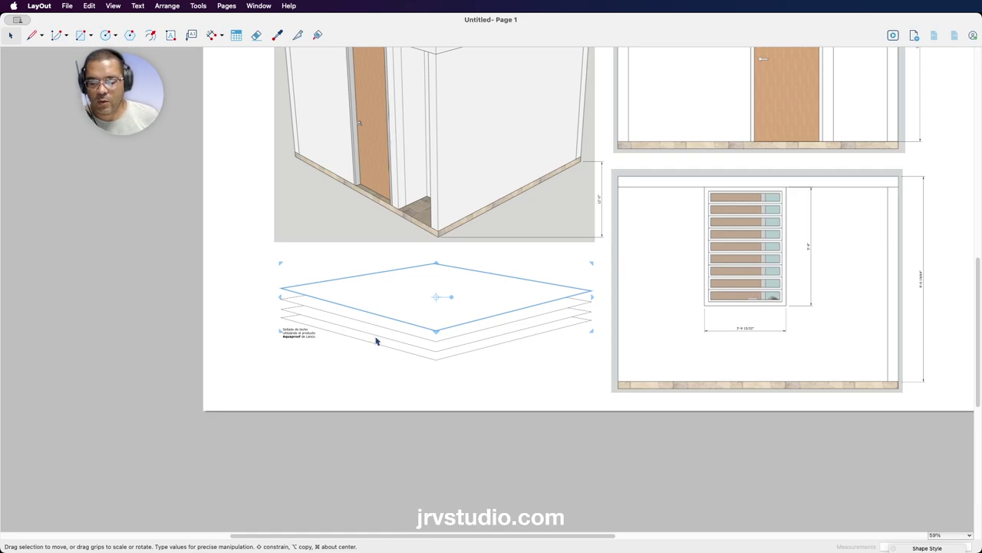
{"action": "left_click", "coordinate": [529, 401]}
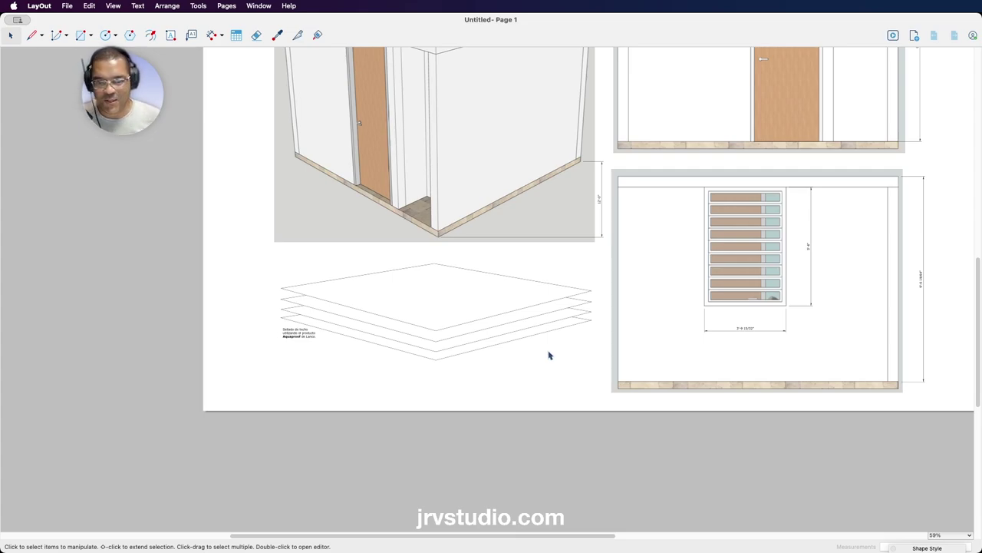
{"action": "scroll", "coordinate": [549, 355], "scroll_direction": "down", "scroll_amount": 2}
{"action": "scroll", "coordinate": [546, 355], "scroll_direction": "down", "scroll_amount": 3}
{"action": "scroll", "coordinate": [519, 194], "scroll_direction": "up", "scroll_amount": 3}
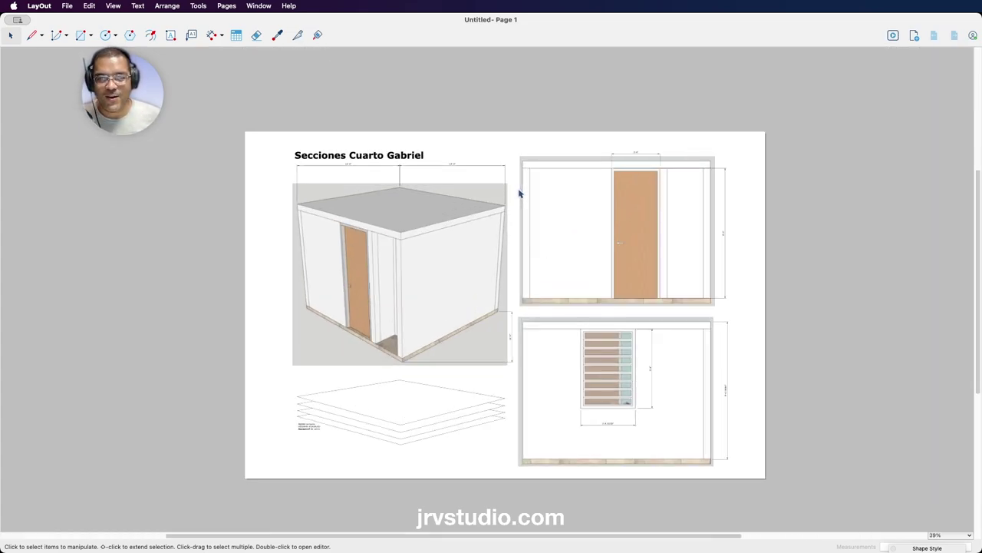
{"action": "scroll", "coordinate": [518, 195], "scroll_direction": "up", "scroll_amount": 2}
{"action": "mouse_move", "coordinate": [522, 272]}
{"action": "middle_mouse_down"}
{"action": "mouse_move", "coordinate": [524, 219]}
{"action": "mouse_move", "coordinate": [535, 216]}
{"action": "middle_mouse_up"}
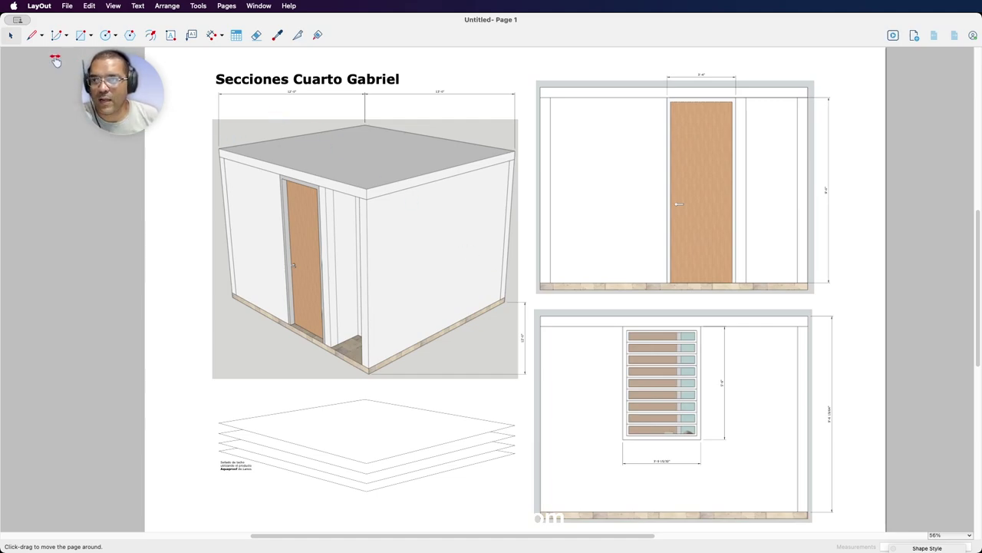
- Save the sheet to the Desktop as 'Cuarto Layout' in LayOut format
{"action": "left_click", "coordinate": [67, 6]}
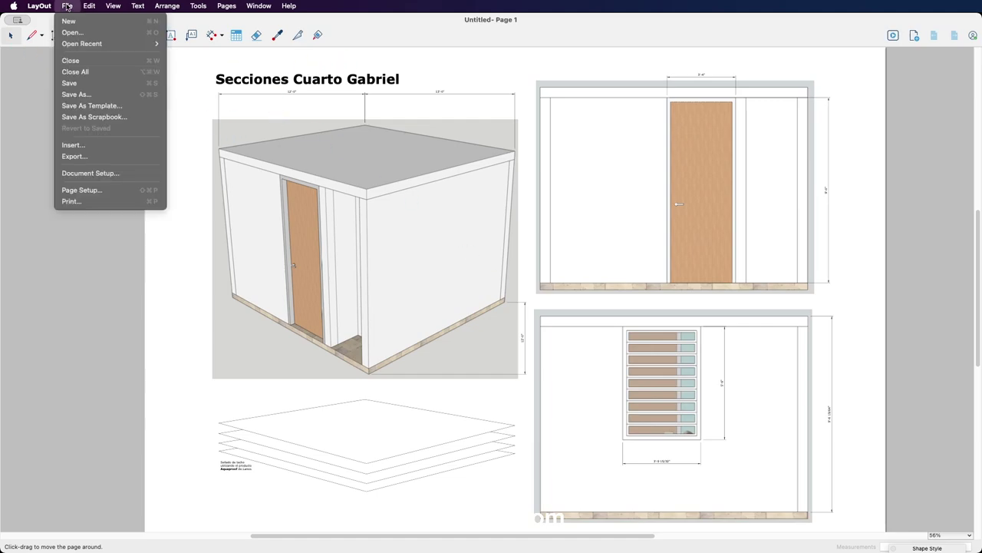
{"action": "left_click", "coordinate": [69, 83]}
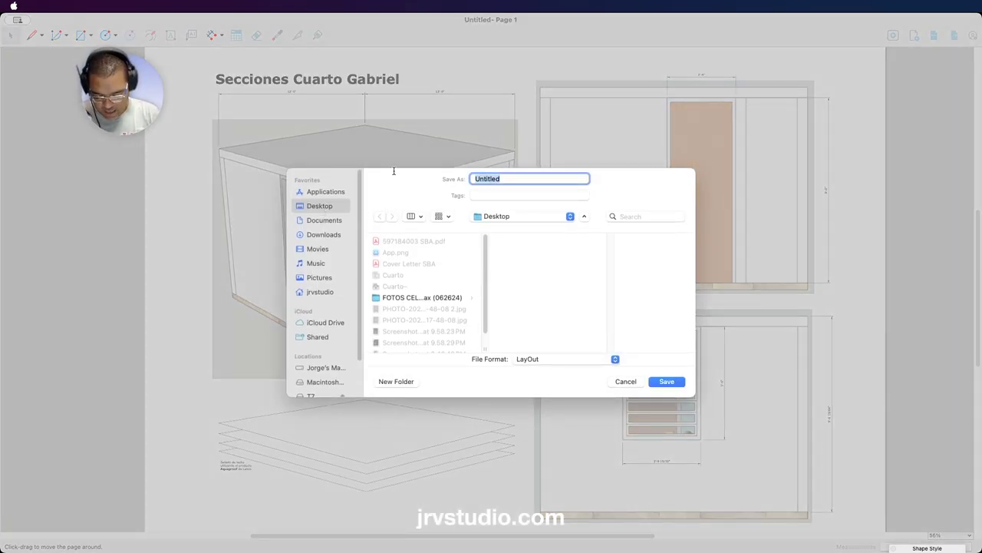
{"action": "type", "text": "Cuart"}
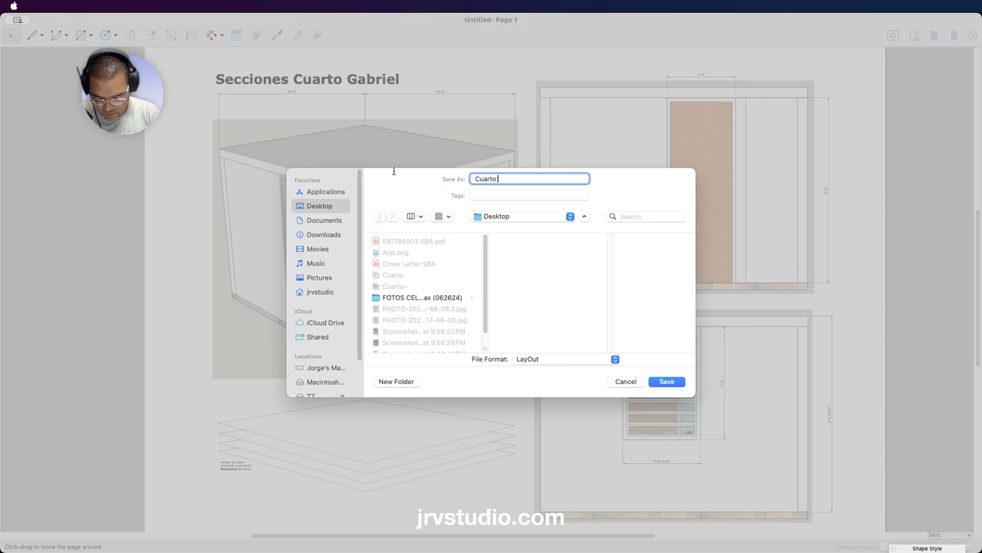
{"action": "type", "text": "out"}
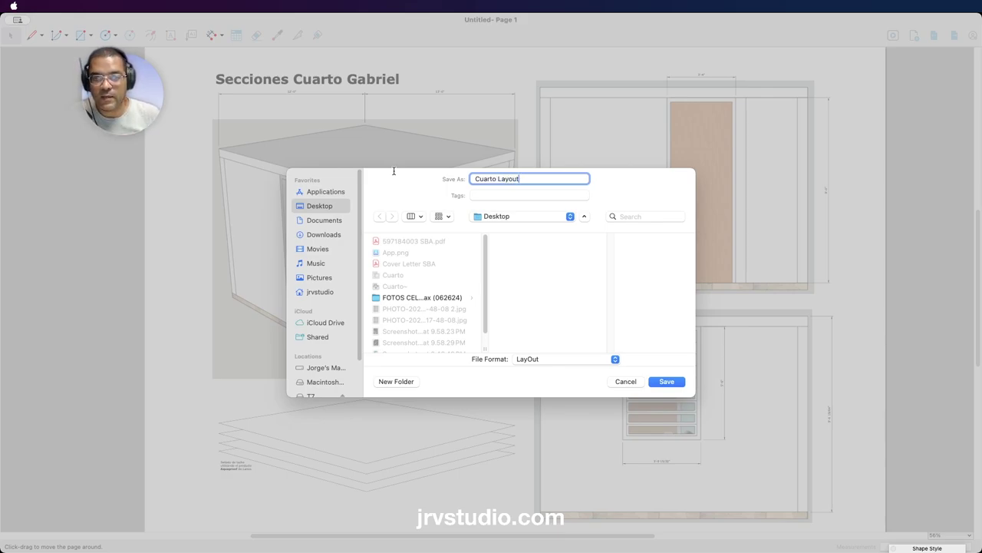
{"action": "left_click", "coordinate": [557, 360]}
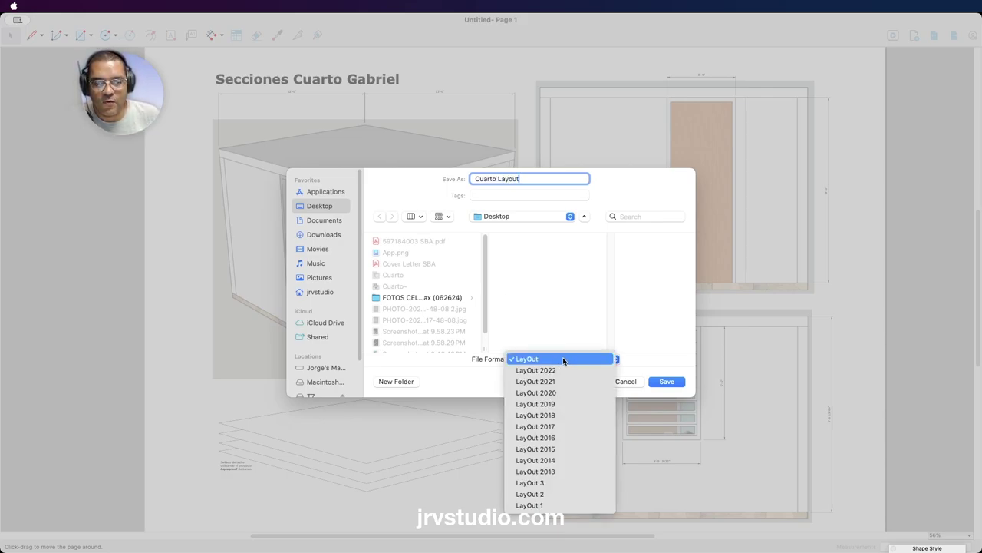
{"action": "left_click", "coordinate": [559, 359]}
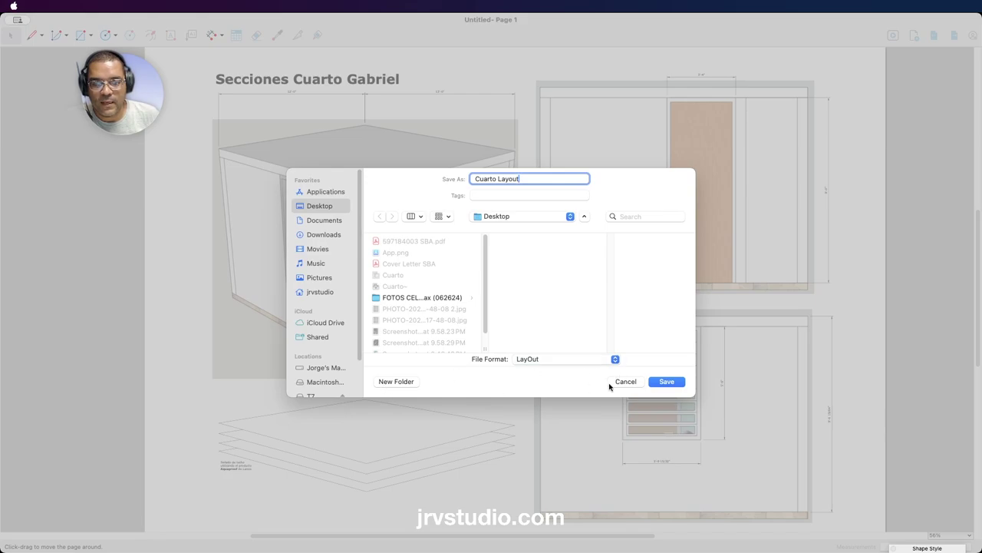
{"action": "left_click", "coordinate": [674, 383]}
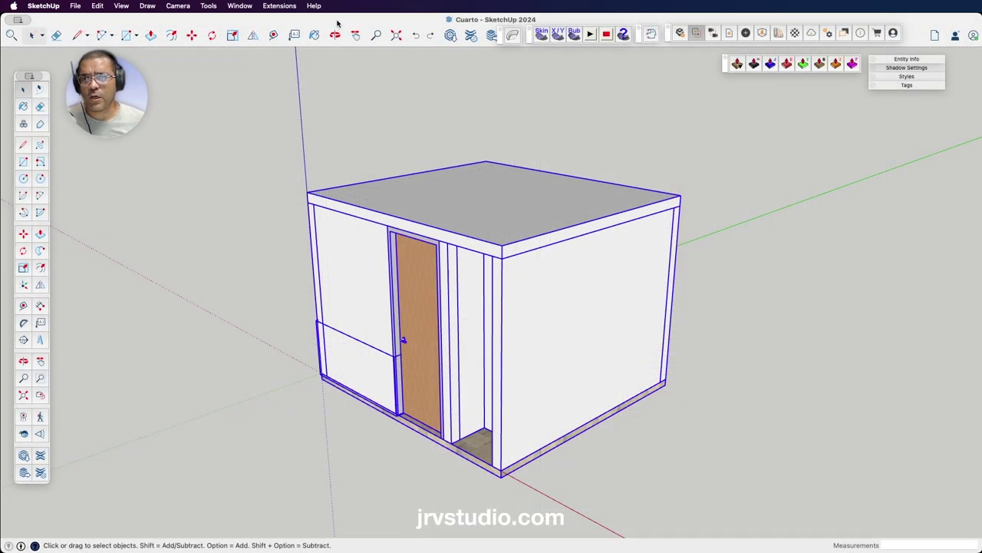
- Clear the selection and switch the camera to Parallel Projection
{"action": "left_click", "coordinate": [440, 123]}
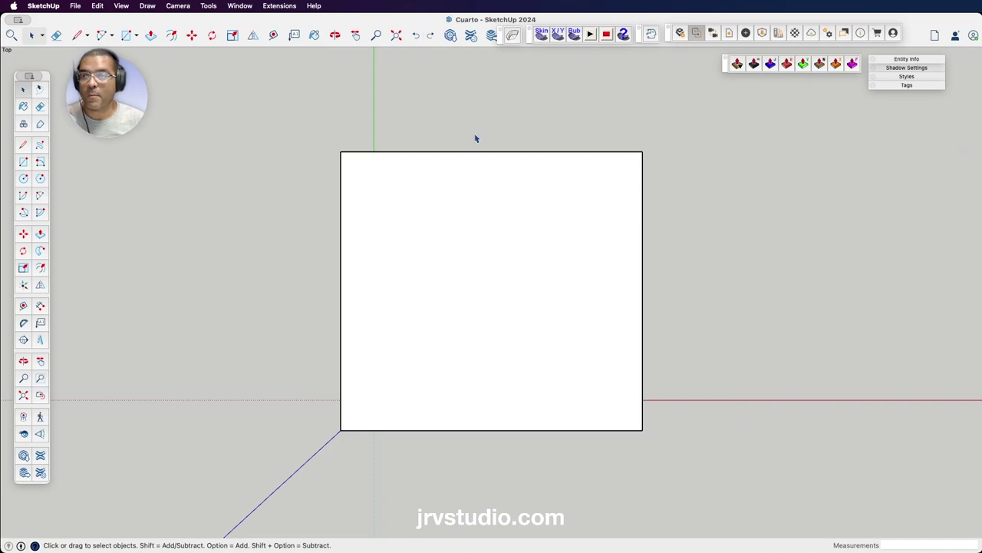
{"action": "left_click", "coordinate": [178, 7]}
{"action": "left_click", "coordinate": [178, 61]}
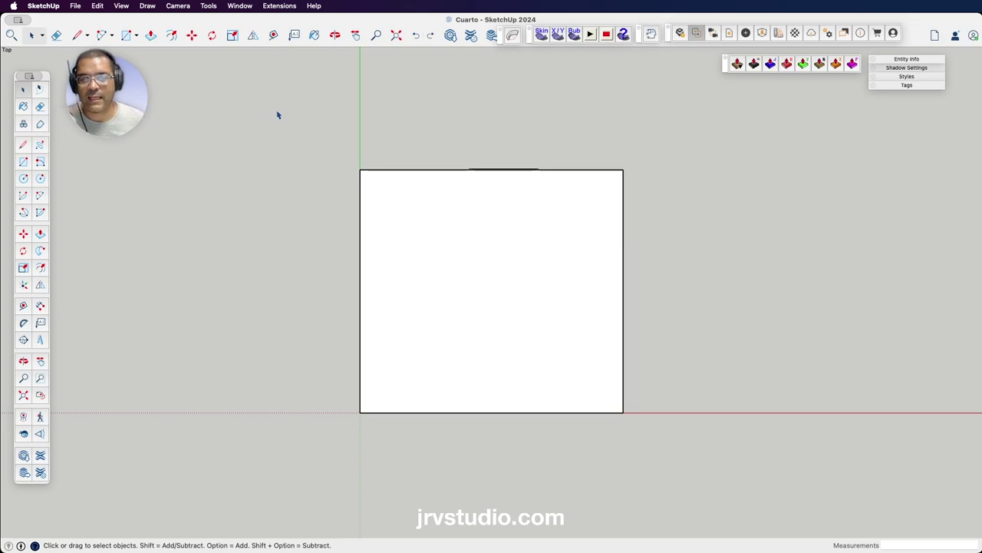
- Hide the JRV-Techo ceiling tag to expose the furnished floor plan
{"action": "left_click", "coordinate": [902, 86]}
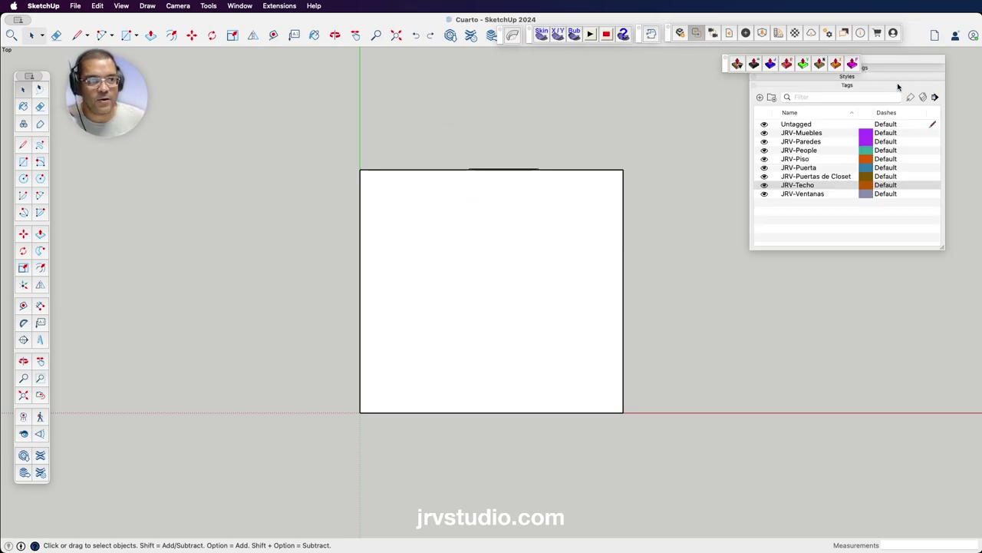
{"action": "left_click", "coordinate": [765, 186]}
{"action": "left_click", "coordinate": [765, 187]}
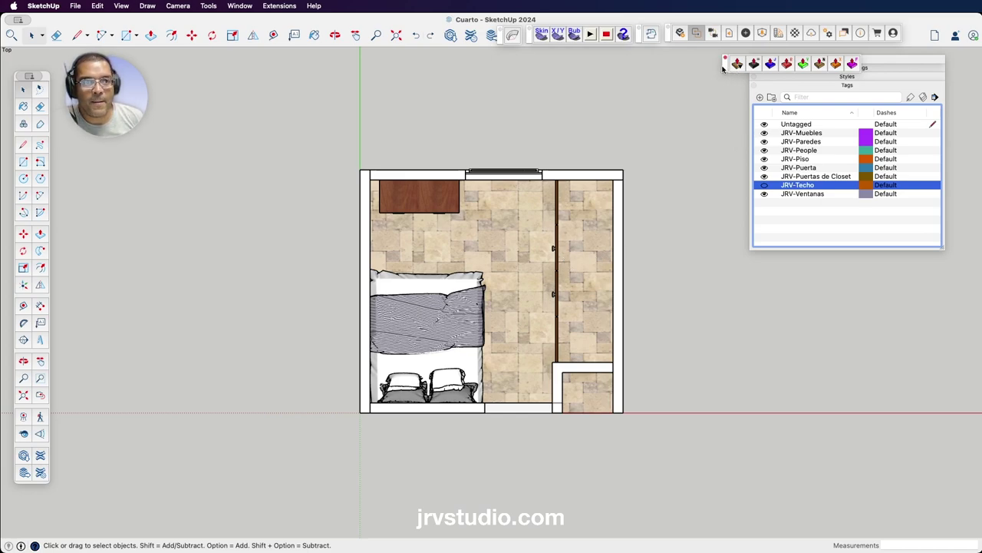
{"action": "left_click_drag", "start_coordinate": [722, 67], "coordinate": [538, 64]}
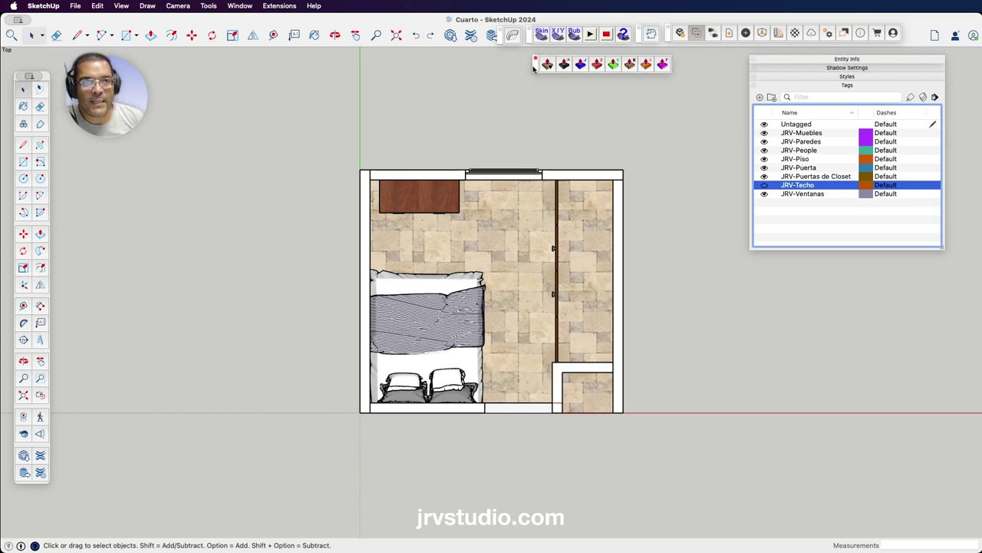
{"action": "left_click", "coordinate": [845, 76]}
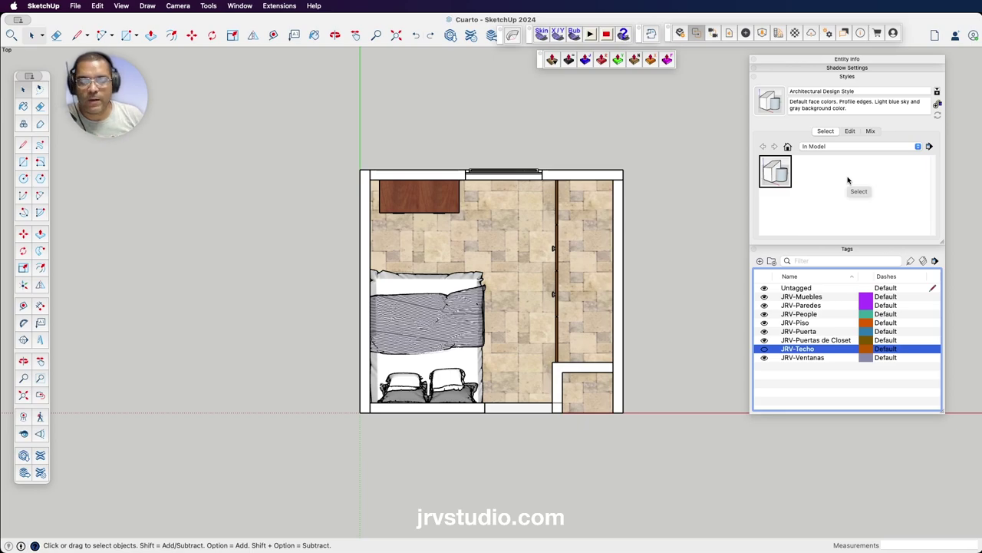
- Browse the Styles, Ambient Occlusion and Assorted Styles collections, ending on Sketchy Edges
{"action": "left_click", "coordinate": [918, 146]}
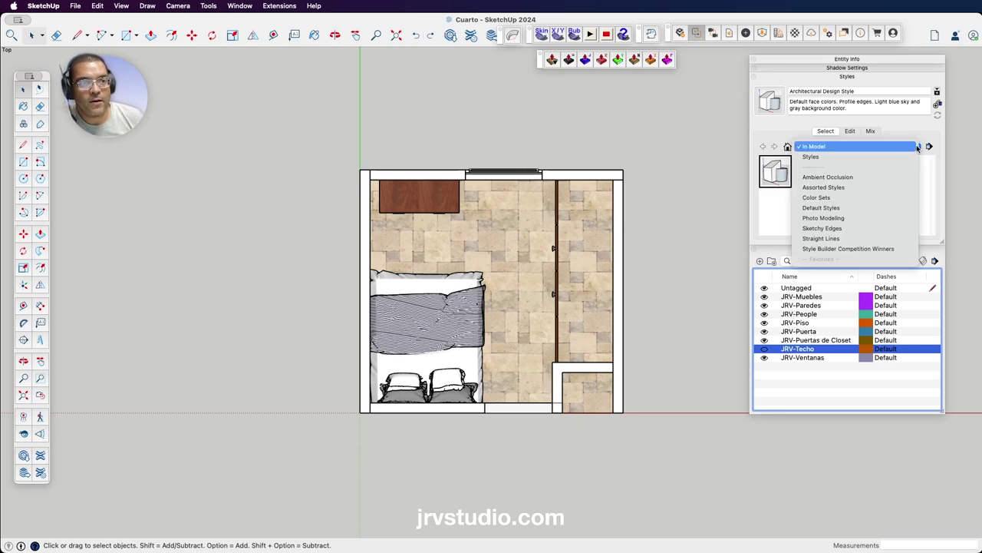
{"action": "left_click", "coordinate": [832, 158]}
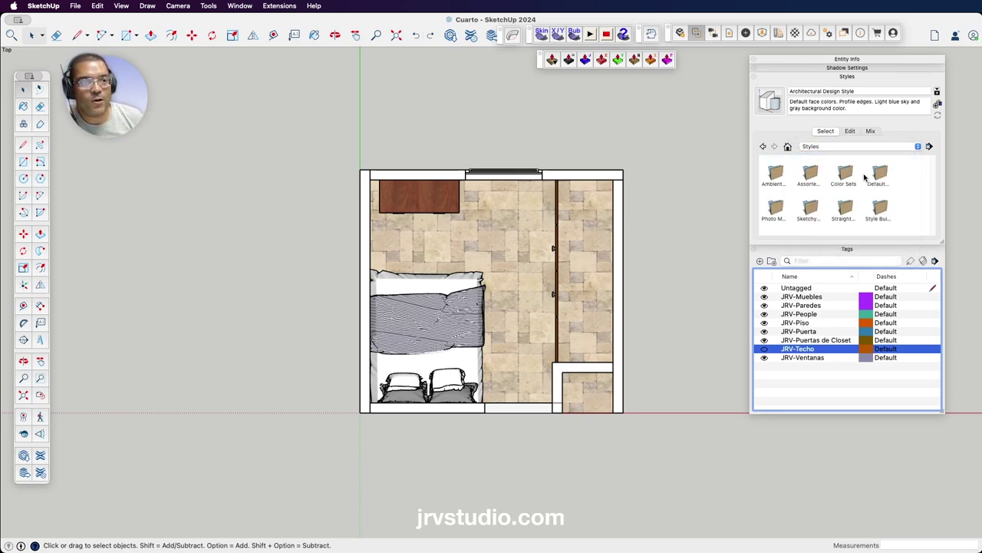
{"action": "left_click", "coordinate": [918, 146]}
{"action": "left_click", "coordinate": [854, 168]}
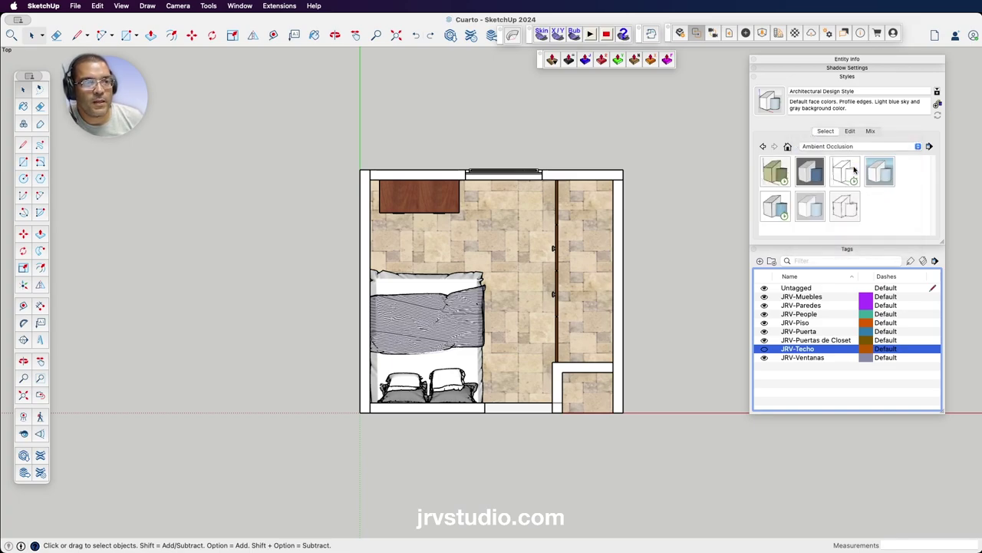
{"action": "left_click", "coordinate": [918, 147]}
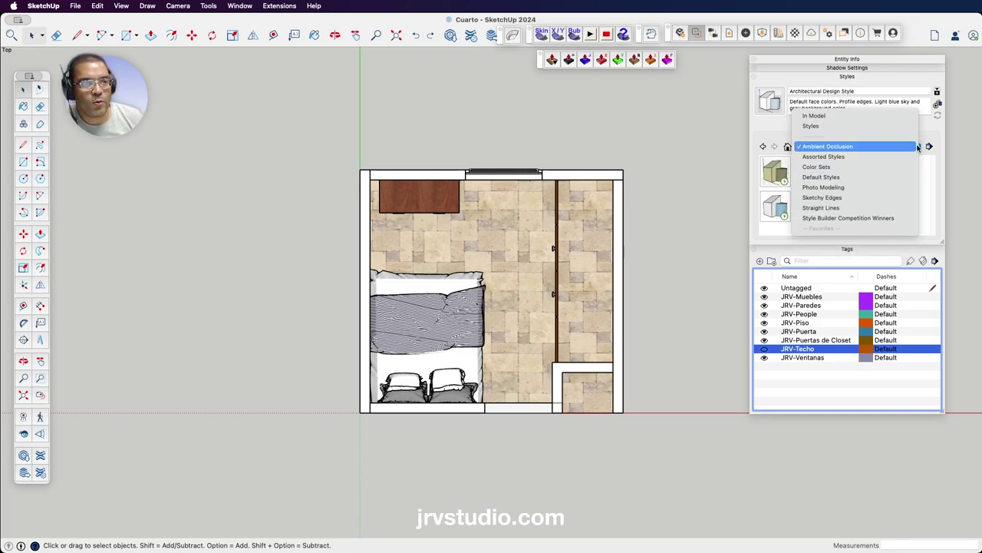
{"action": "left_click", "coordinate": [835, 156]}
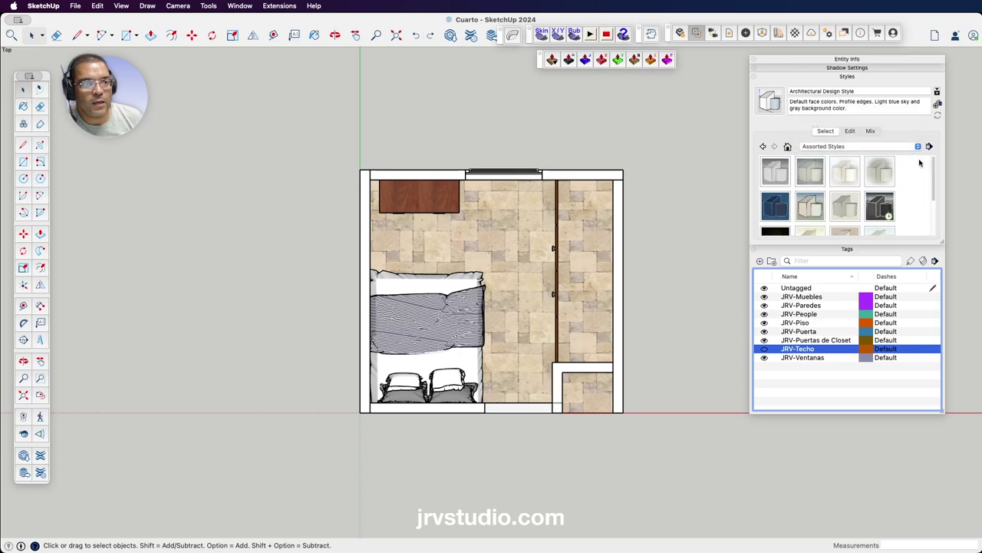
{"action": "scroll", "coordinate": [925, 191], "scroll_direction": "down", "scroll_amount": 3}
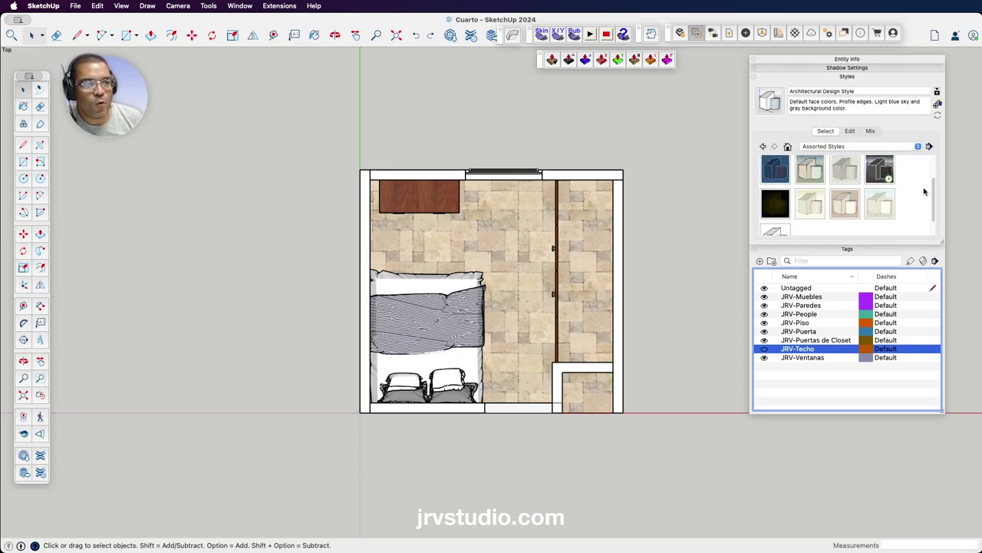
{"action": "scroll", "coordinate": [927, 193], "scroll_direction": "up", "scroll_amount": 3}
{"action": "scroll", "coordinate": [929, 192], "scroll_direction": "up", "scroll_amount": 3}
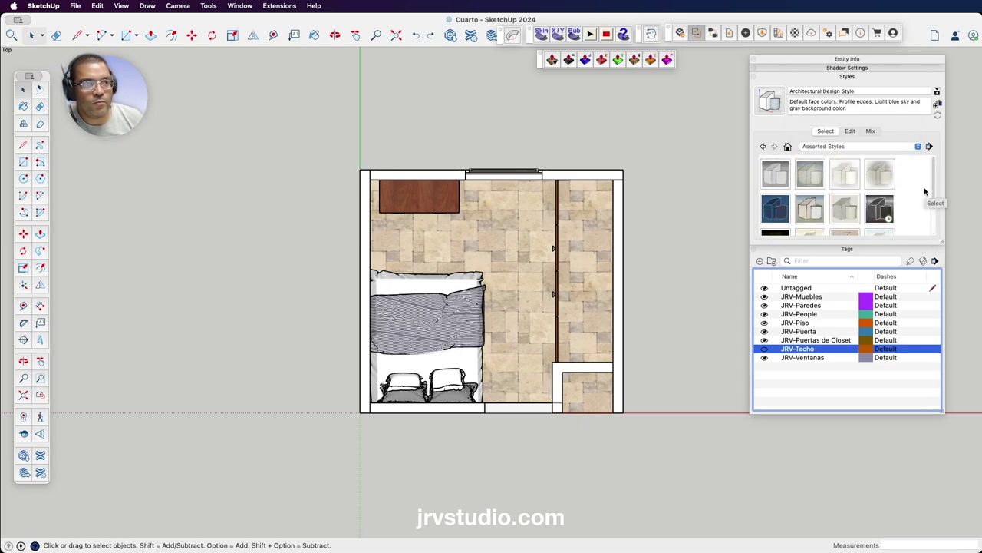
{"action": "left_click", "coordinate": [918, 146]}
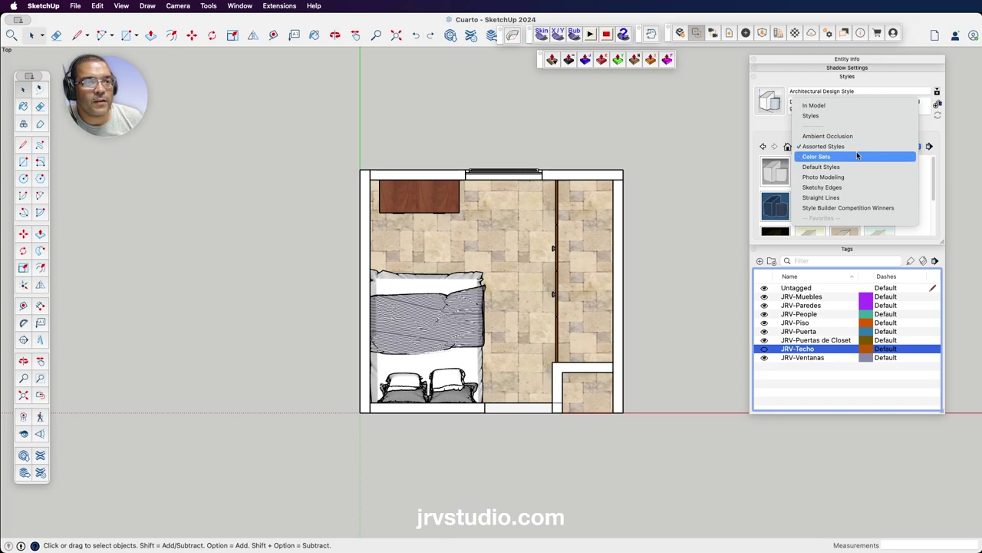
{"action": "left_click", "coordinate": [837, 188]}
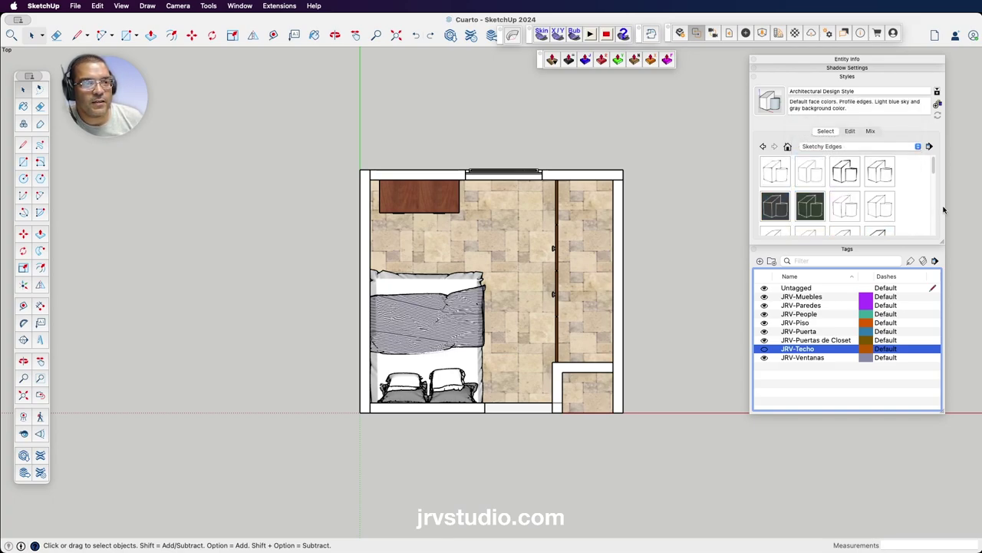
{"action": "scroll", "coordinate": [925, 210], "scroll_direction": "down", "scroll_amount": 2}
{"action": "scroll", "coordinate": [926, 210], "scroll_direction": "down", "scroll_amount": 3}
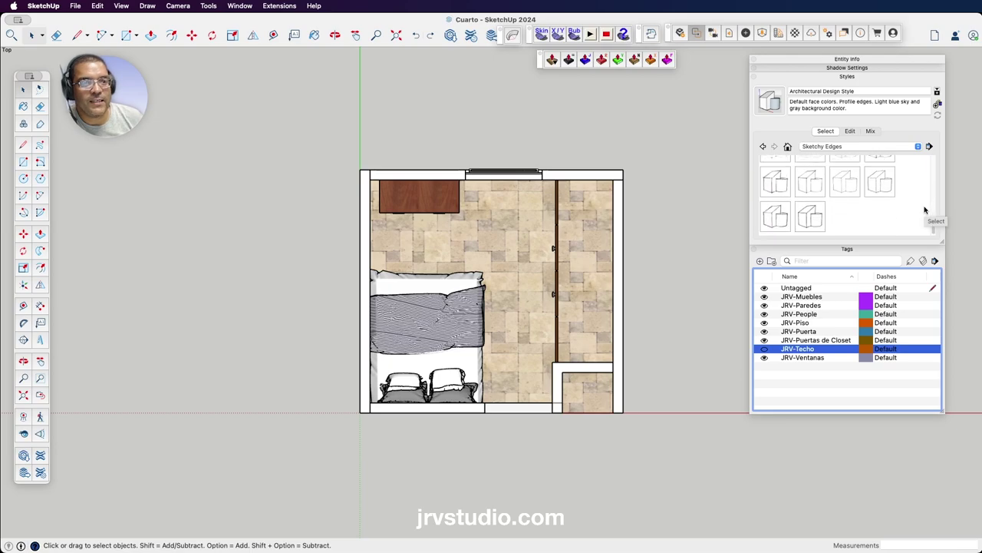
- Preview the Wires, Watercolor, Scribble Light, Scribble Heavy and Pencil sketchy styles
{"action": "left_click", "coordinate": [809, 219]}
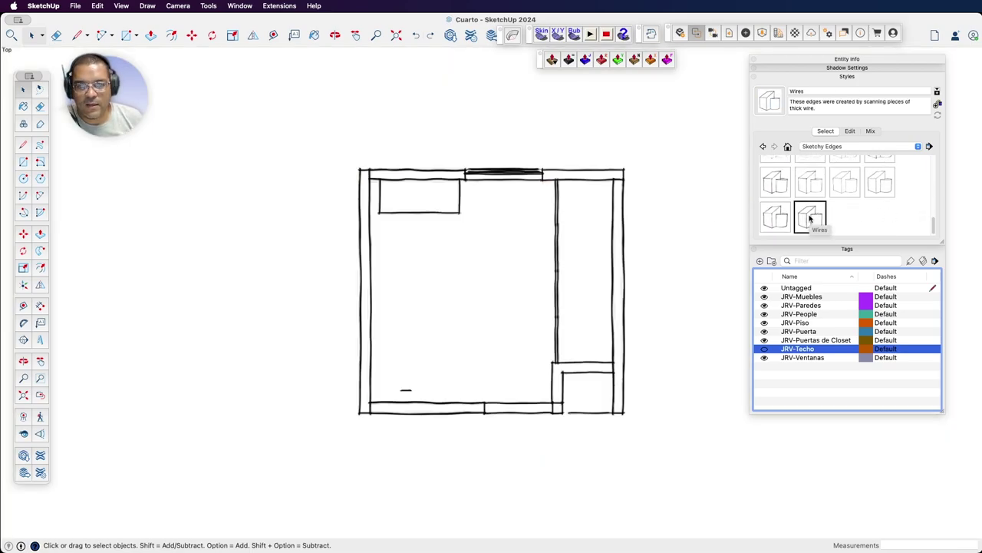
{"action": "scroll", "coordinate": [548, 244], "scroll_direction": "up", "scroll_amount": 3}
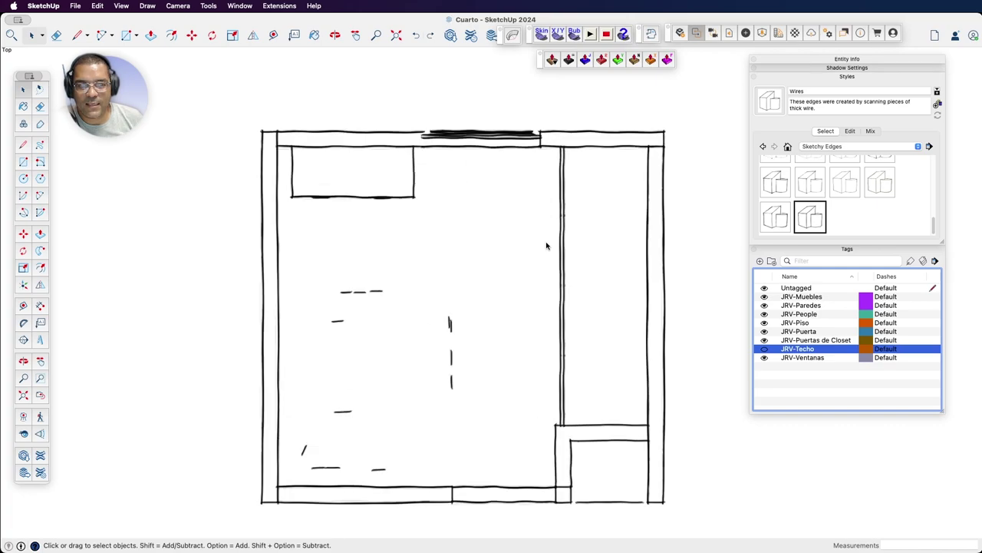
{"action": "left_click", "coordinate": [776, 218]}
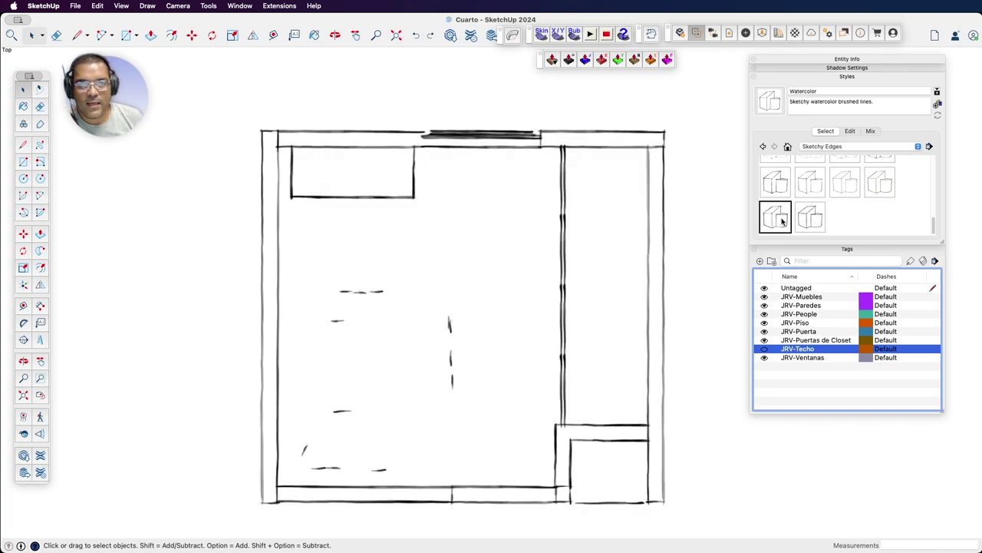
{"action": "left_click", "coordinate": [880, 184]}
{"action": "left_click", "coordinate": [854, 186]}
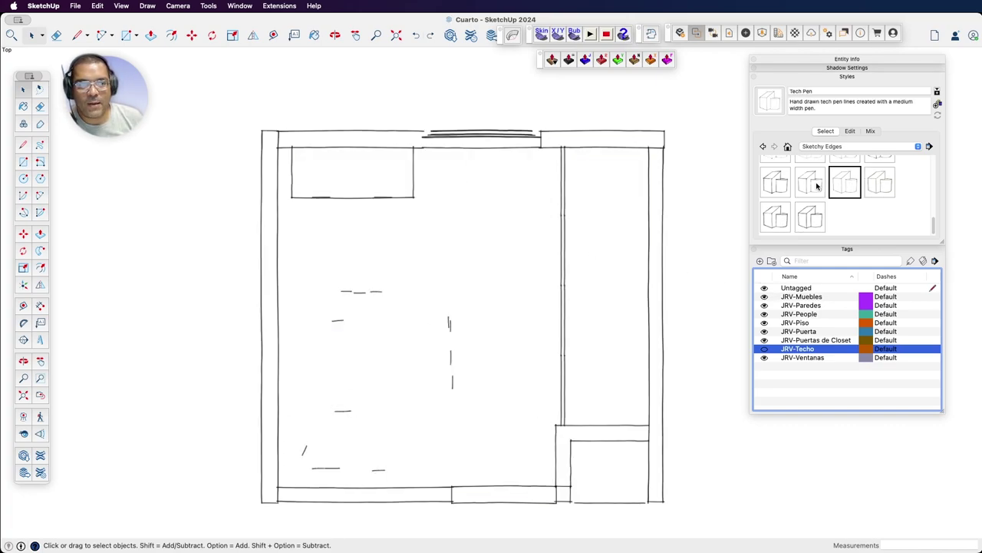
{"action": "left_click", "coordinate": [815, 183]}
{"action": "left_click", "coordinate": [775, 183]}
{"action": "scroll", "coordinate": [882, 203], "scroll_direction": "up", "scroll_amount": 2}
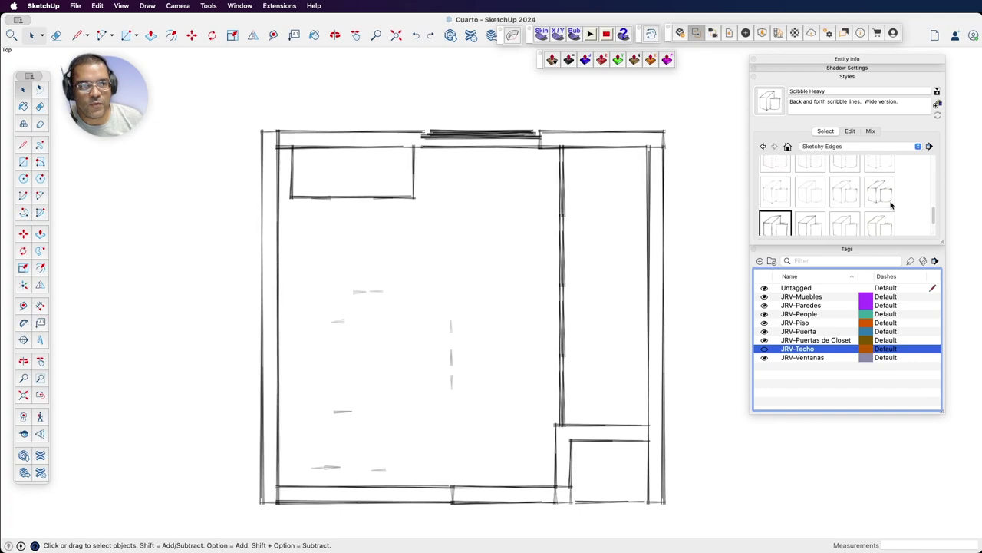
{"action": "scroll", "coordinate": [885, 201], "scroll_direction": "up", "scroll_amount": 2}
{"action": "left_click", "coordinate": [882, 201]}
{"action": "left_click", "coordinate": [844, 201]}
{"action": "left_click", "coordinate": [810, 201]}
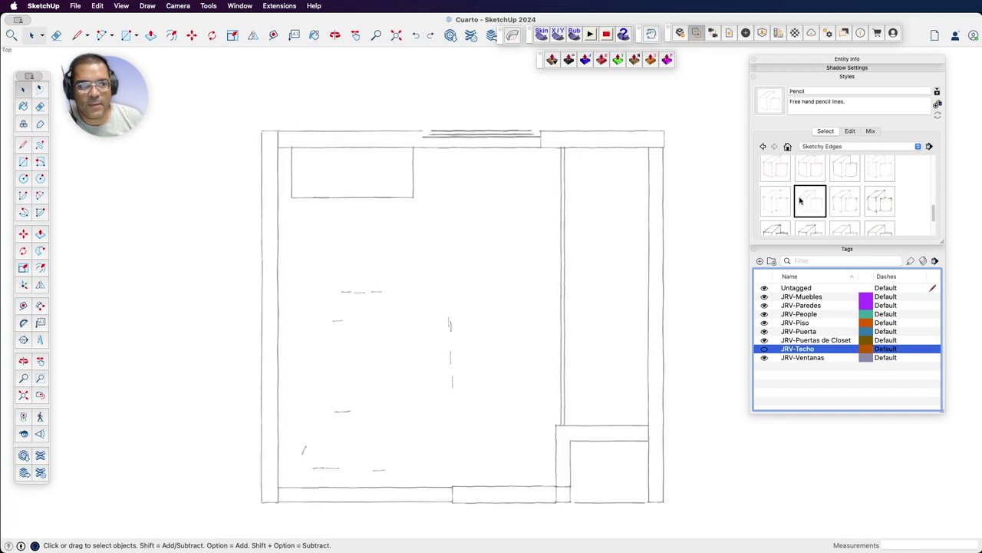
{"action": "left_click", "coordinate": [772, 203]}
- Try the pen styles, including Pen Red, Pencil Curved and Pen Curved
{"action": "left_click", "coordinate": [772, 174]}
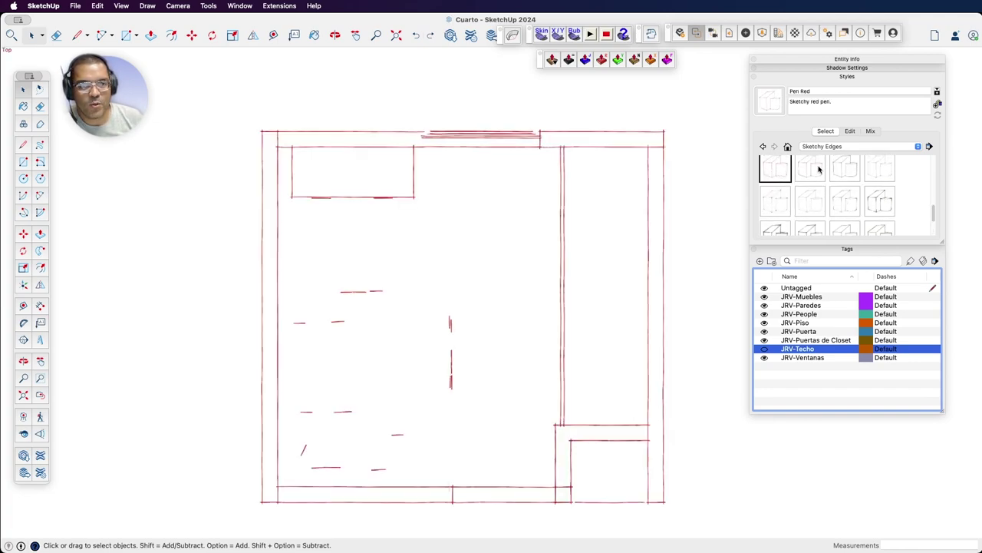
{"action": "left_click", "coordinate": [818, 169]}
{"action": "left_click", "coordinate": [852, 169]}
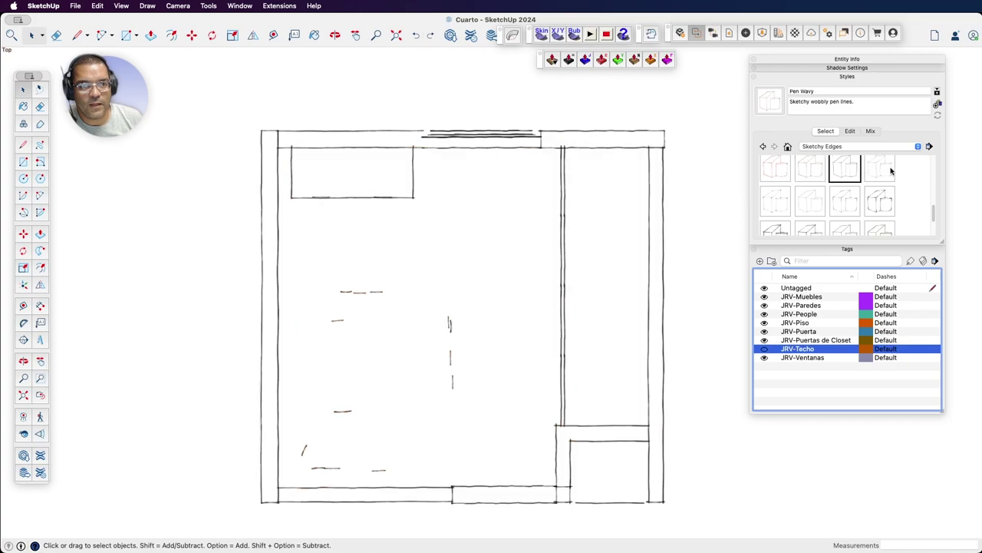
{"action": "left_click", "coordinate": [894, 171]}
{"action": "left_click", "coordinate": [895, 189]}
{"action": "scroll", "coordinate": [894, 188], "scroll_direction": "up", "scroll_amount": 1}
{"action": "scroll", "coordinate": [894, 188], "scroll_direction": "up", "scroll_amount": 1}
{"action": "left_click", "coordinate": [879, 198]}
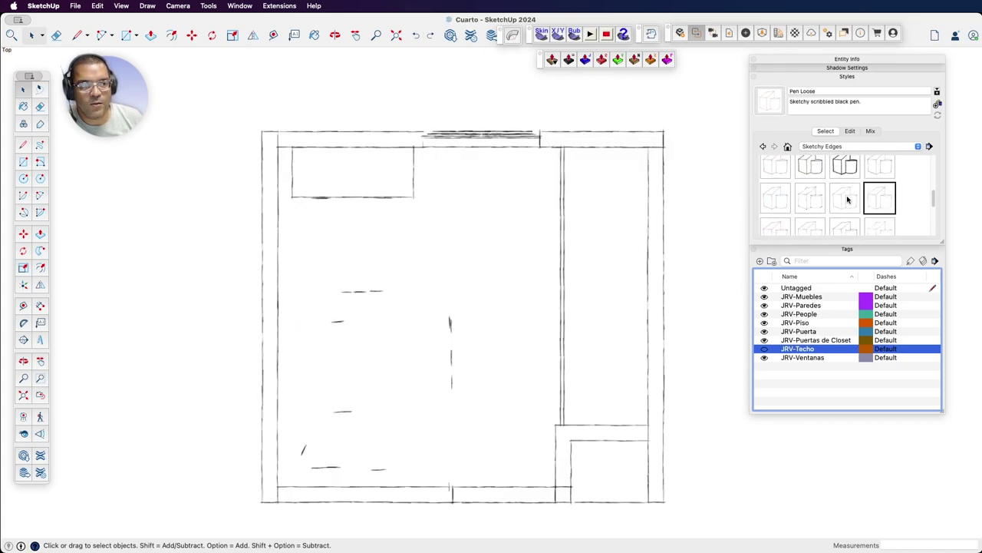
{"action": "left_click", "coordinate": [845, 198]}
{"action": "left_click", "coordinate": [810, 198]}
{"action": "left_click", "coordinate": [776, 201]}
{"action": "scroll", "coordinate": [860, 206], "scroll_direction": "up", "scroll_amount": 1}
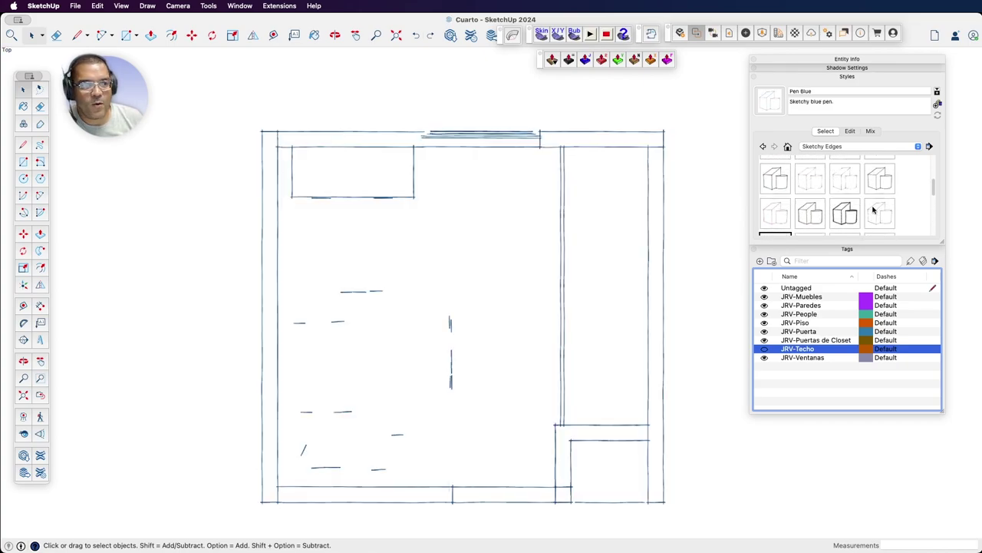
- Try the marker styles, including Marker Loose, Dry Erase Marker and Brush Strokes
{"action": "left_click", "coordinate": [879, 213]}
{"action": "left_click", "coordinate": [845, 213]}
{"action": "left_click", "coordinate": [810, 216]}
{"action": "left_click", "coordinate": [776, 215]}
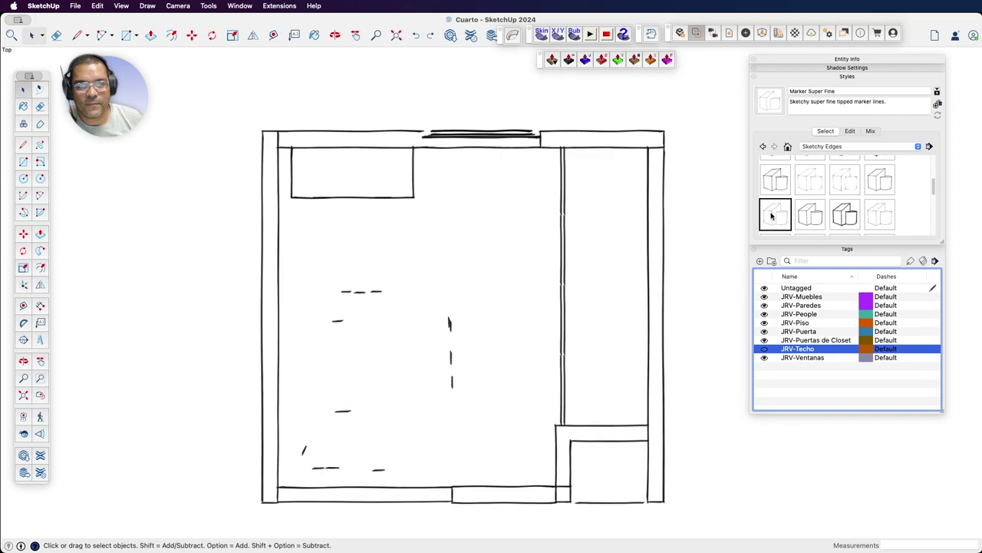
{"action": "left_click", "coordinate": [883, 183]}
{"action": "left_click", "coordinate": [845, 182]}
{"action": "left_click", "coordinate": [812, 181]}
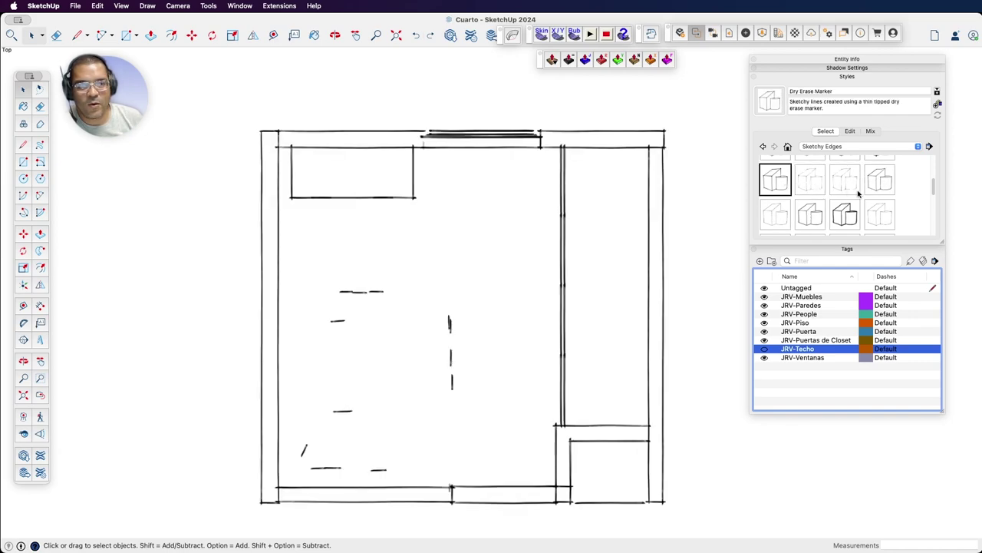
{"action": "scroll", "coordinate": [875, 207], "scroll_direction": "down", "scroll_amount": 2}
{"action": "left_click", "coordinate": [884, 222]}
{"action": "left_click", "coordinate": [845, 191]}
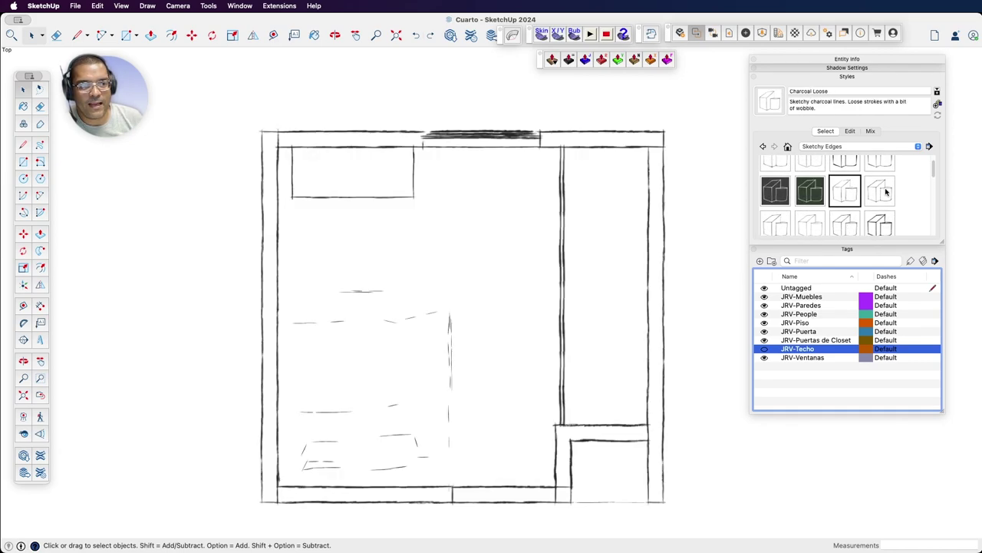
{"action": "left_click", "coordinate": [883, 192]}
{"action": "left_click", "coordinate": [885, 163]}
{"action": "left_click", "coordinate": [775, 174]}
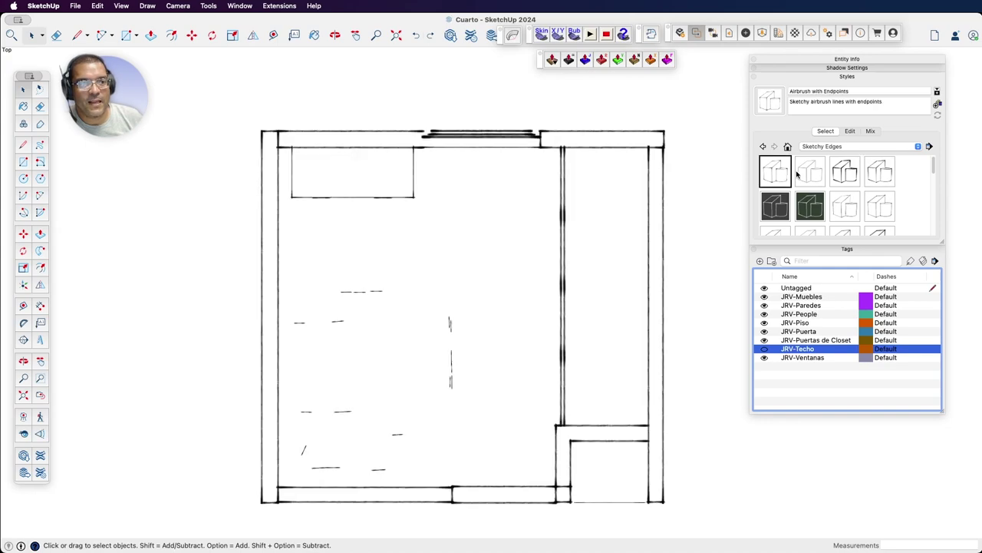
- Restore Architectural Design Style from the In Model styles list
{"action": "left_click", "coordinate": [848, 145]}
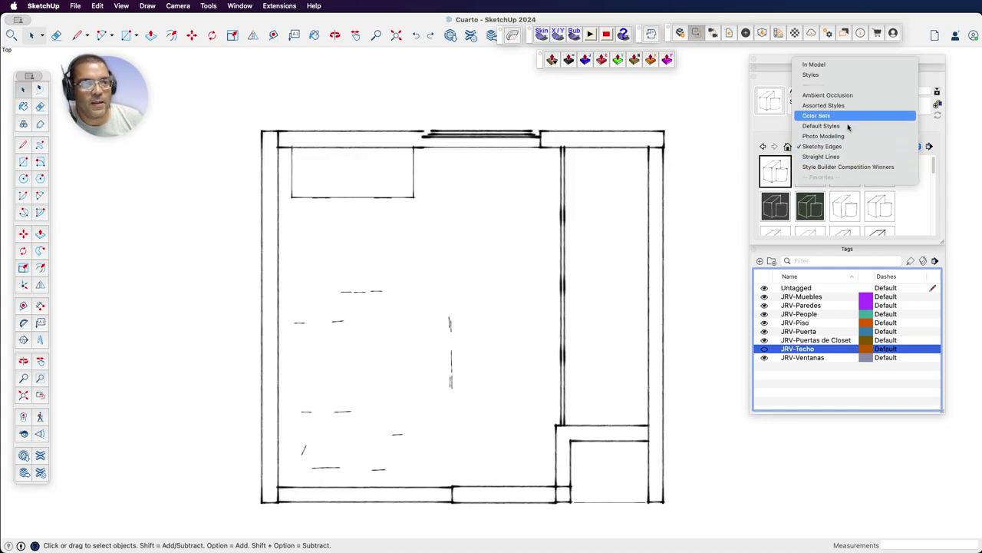
{"action": "left_click", "coordinate": [824, 65]}
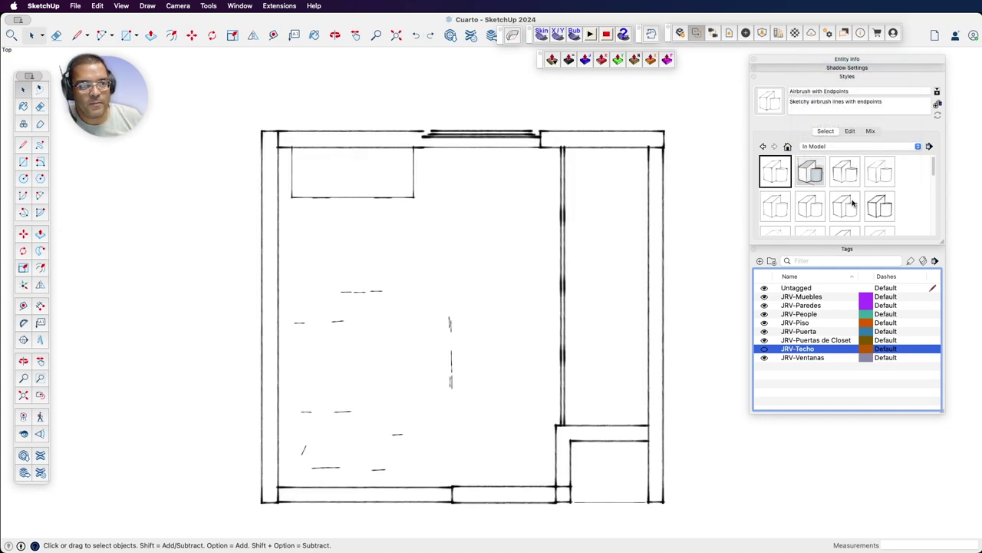
{"action": "left_click", "coordinate": [810, 173]}
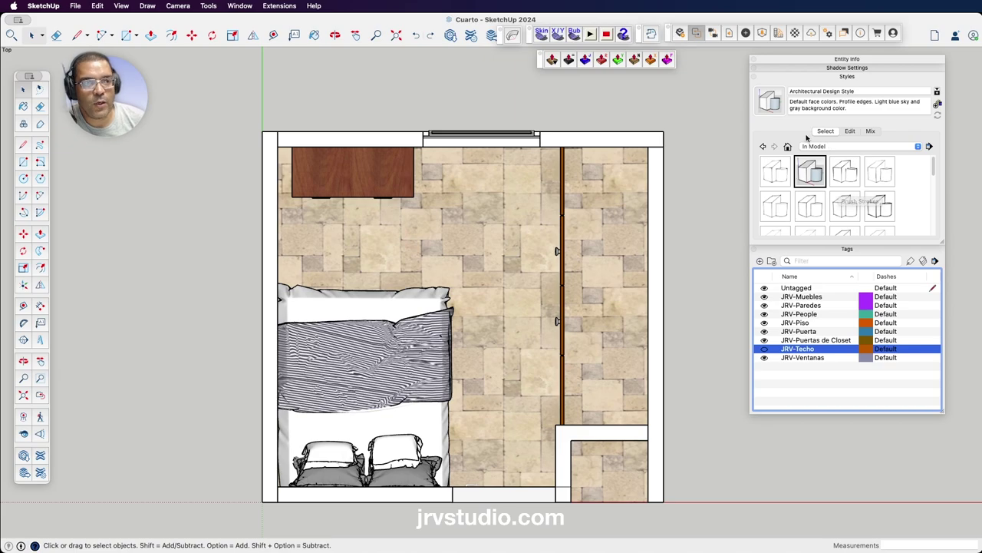
- Toggle Edges and Profiles off and back on in the edge settings, leaving both enabled
{"action": "left_click", "coordinate": [850, 131]}
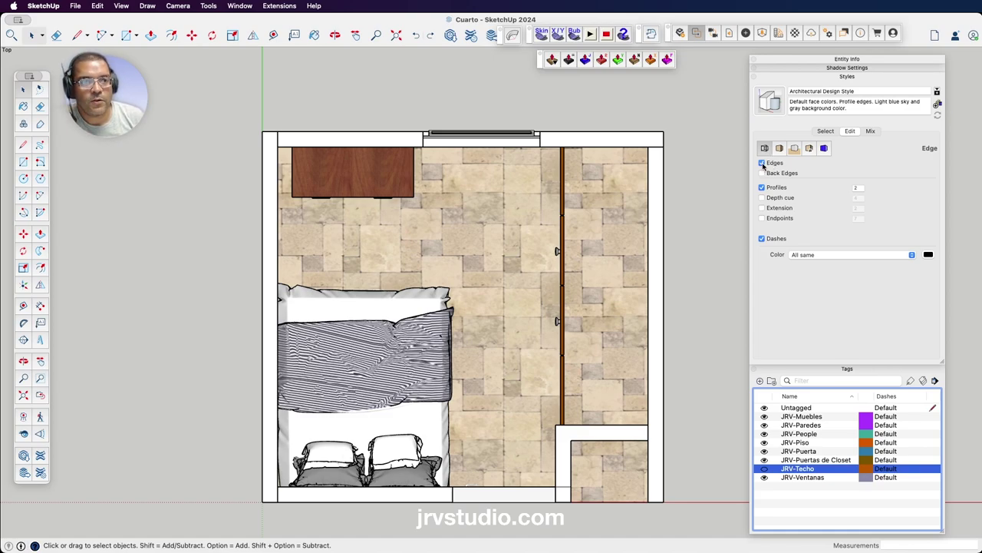
{"action": "left_click", "coordinate": [762, 164]}
{"action": "left_click", "coordinate": [762, 164]}
{"action": "left_click", "coordinate": [762, 164]}
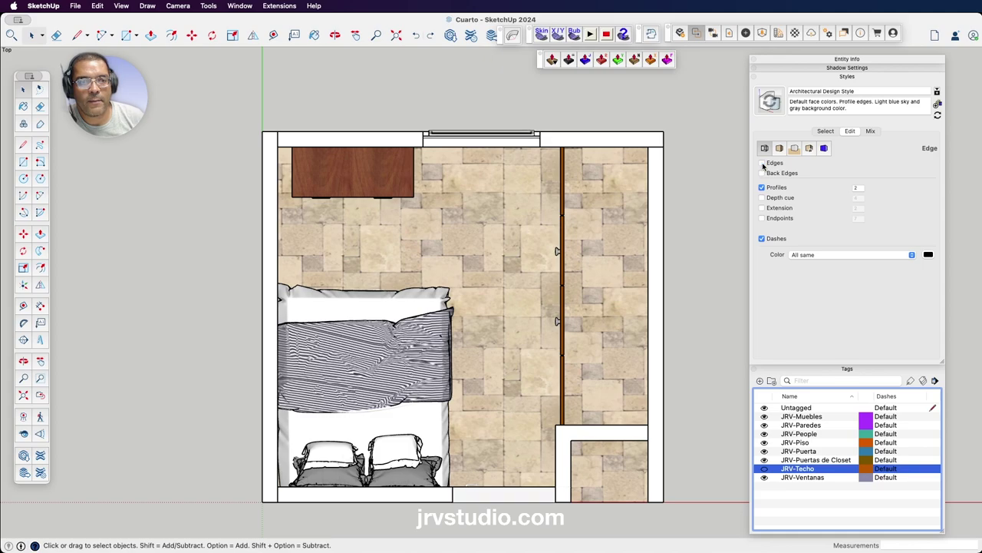
{"action": "left_click", "coordinate": [762, 163]}
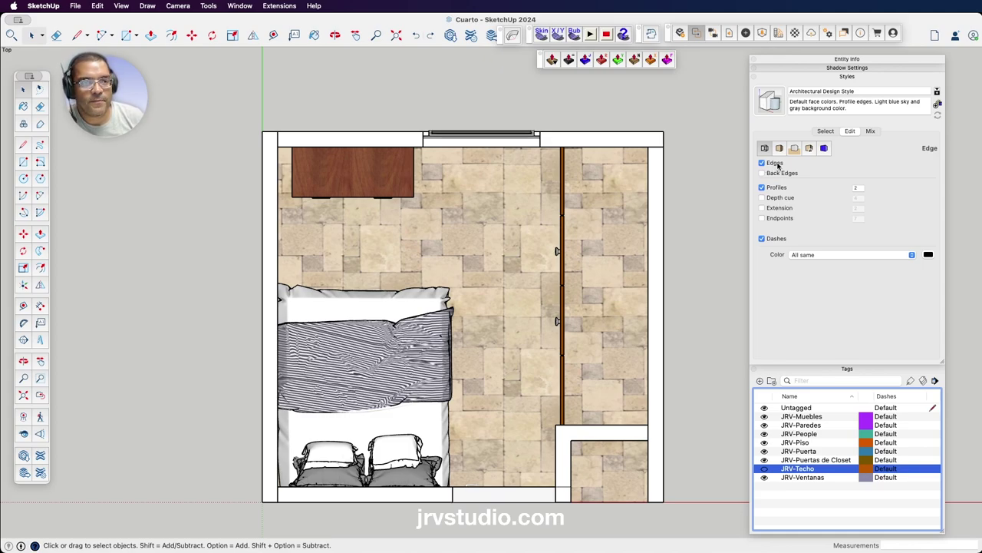
{"action": "left_click", "coordinate": [762, 187]}
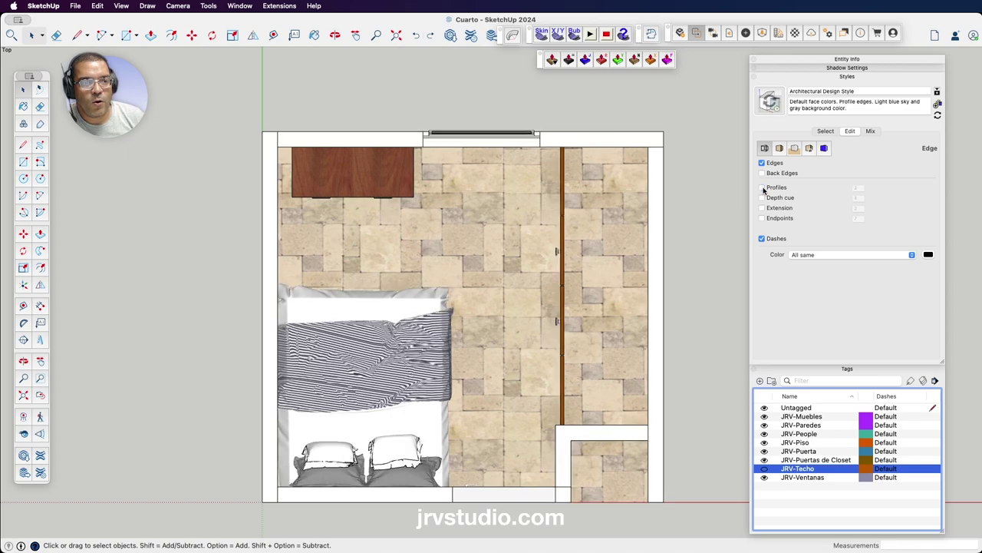
{"action": "left_click", "coordinate": [762, 187]}
{"action": "left_click", "coordinate": [762, 187]}
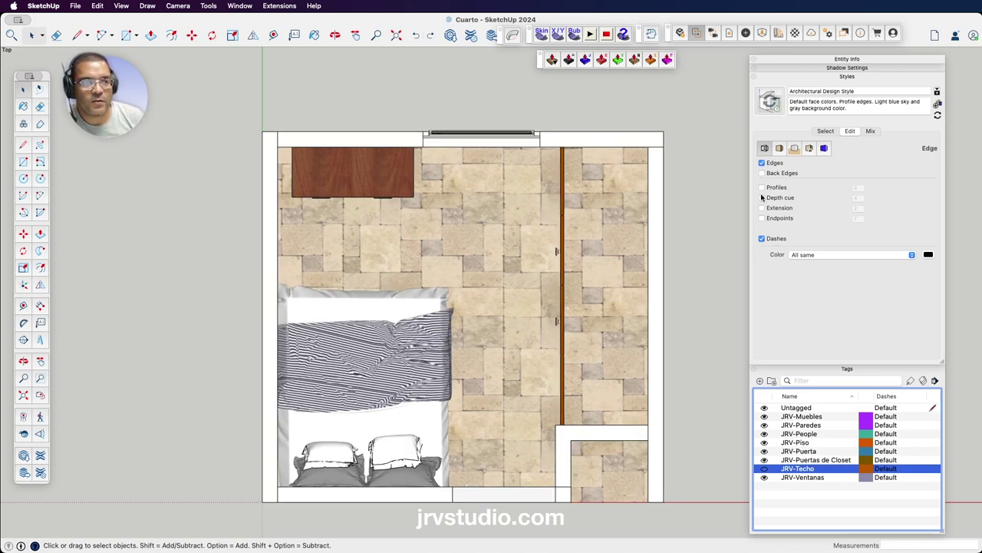
{"action": "left_click", "coordinate": [762, 188]}
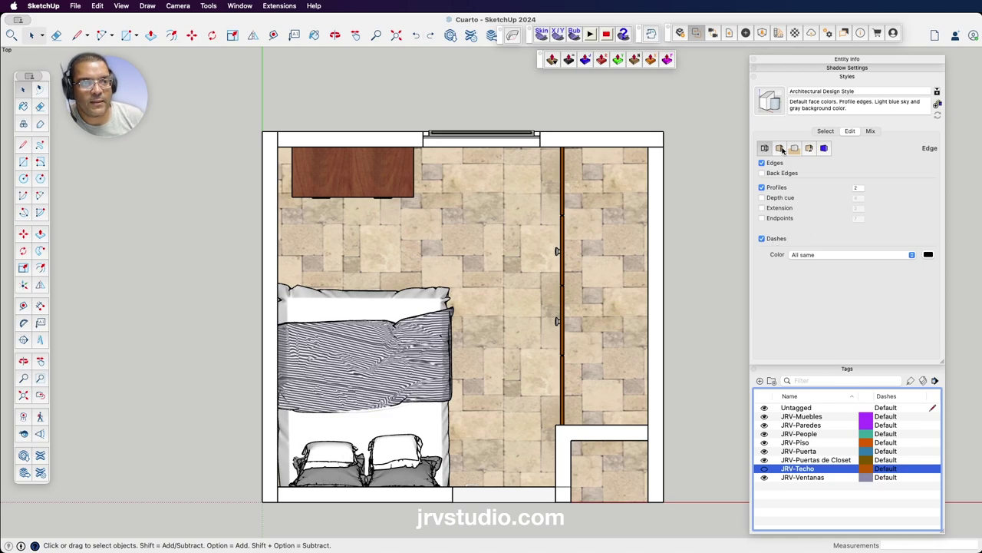
{"action": "left_click", "coordinate": [780, 148]}
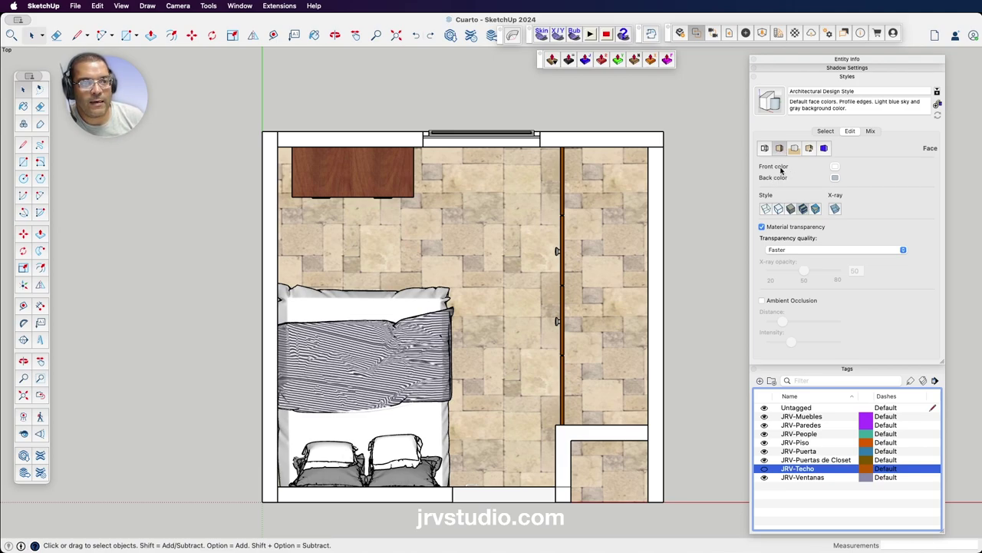
- Try wireframe, shaded, textured and monochrome faces, then set X-ray with Hidden Line
{"action": "left_click", "coordinate": [765, 209]}
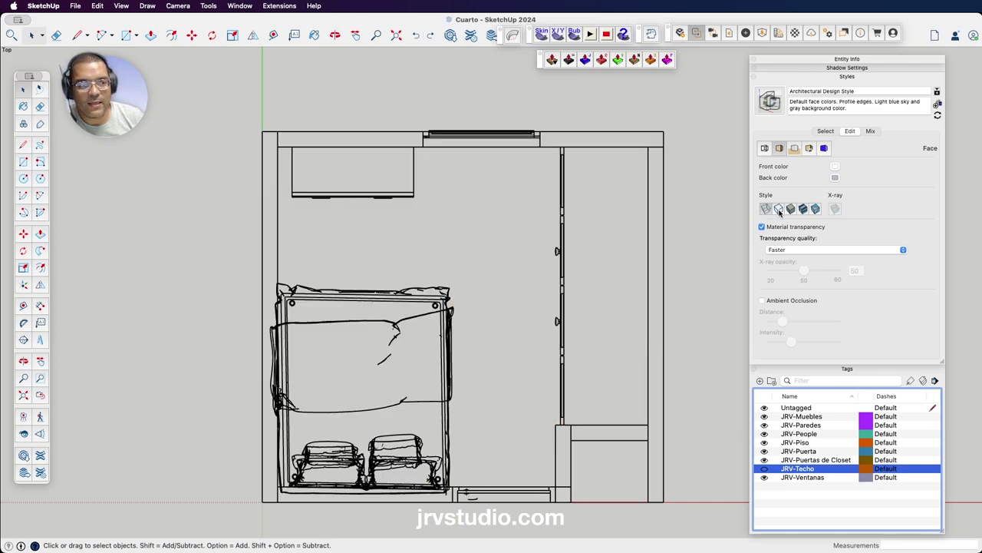
{"action": "left_click", "coordinate": [779, 209]}
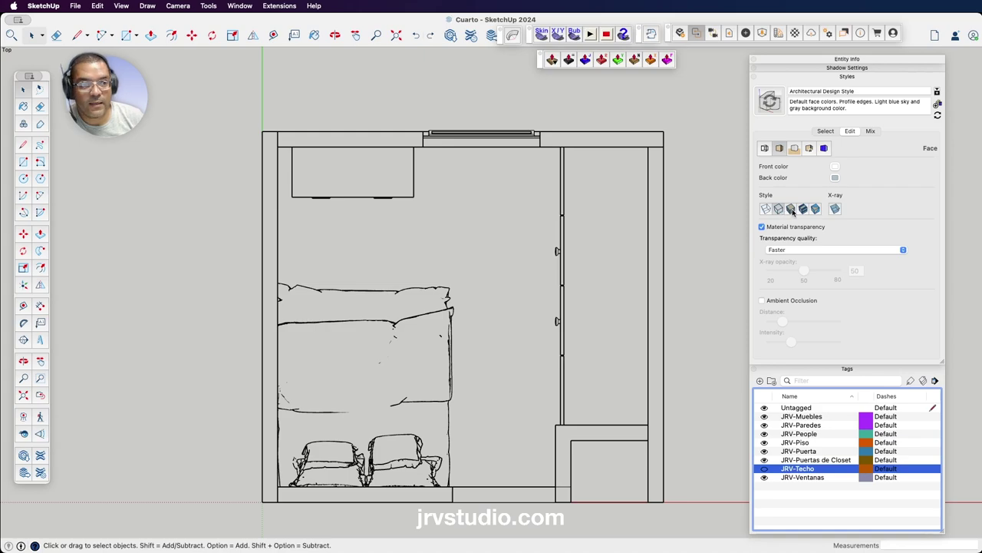
{"action": "left_click", "coordinate": [792, 209]}
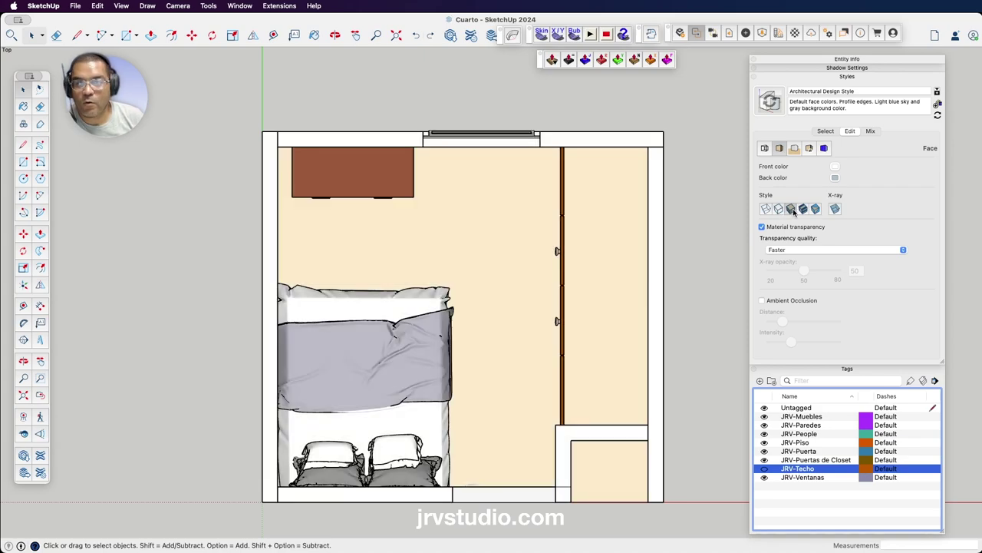
{"action": "left_click", "coordinate": [803, 209]}
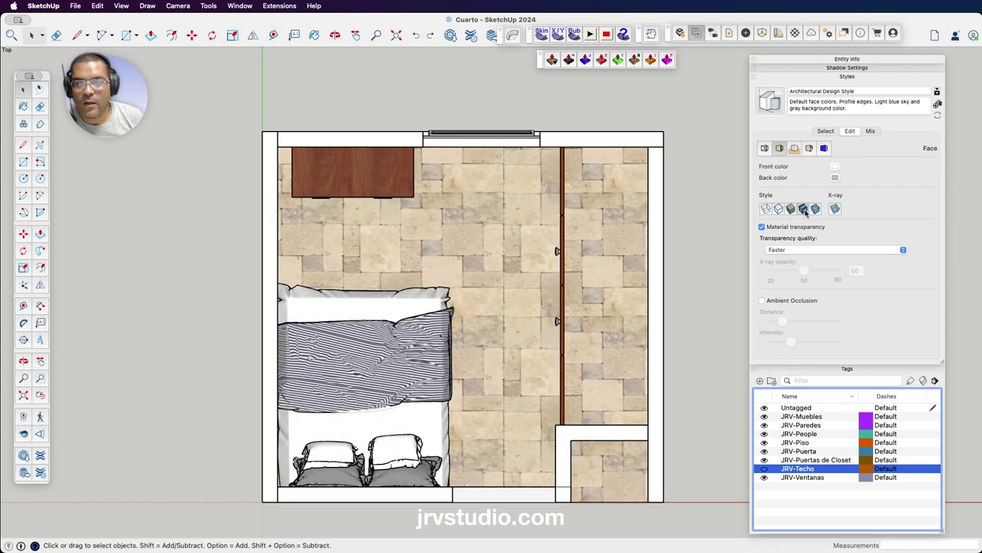
{"action": "left_click", "coordinate": [815, 209]}
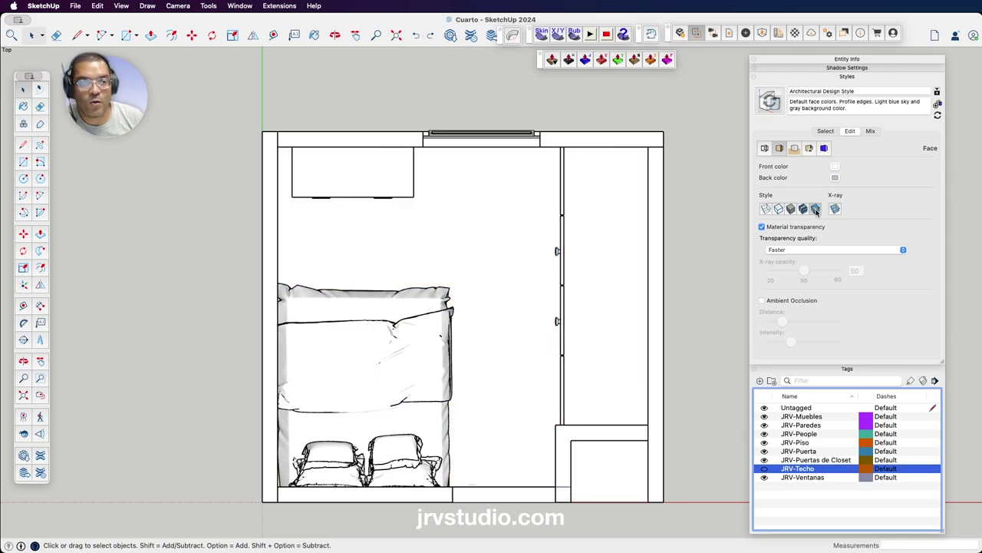
{"action": "left_click", "coordinate": [836, 209]}
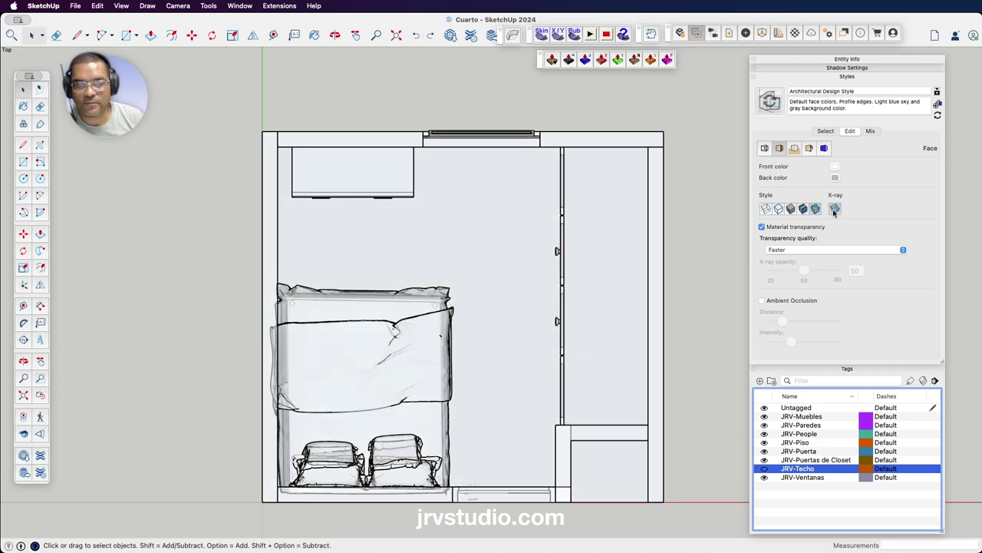
{"action": "left_click", "coordinate": [779, 209]}
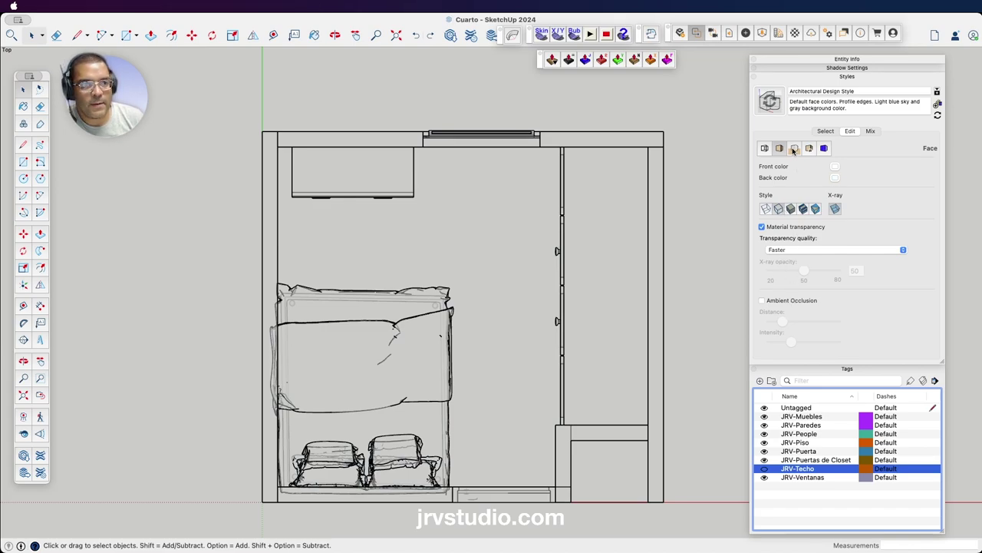
- Make the style background white and switch the sky off
{"action": "left_click", "coordinate": [793, 150]}
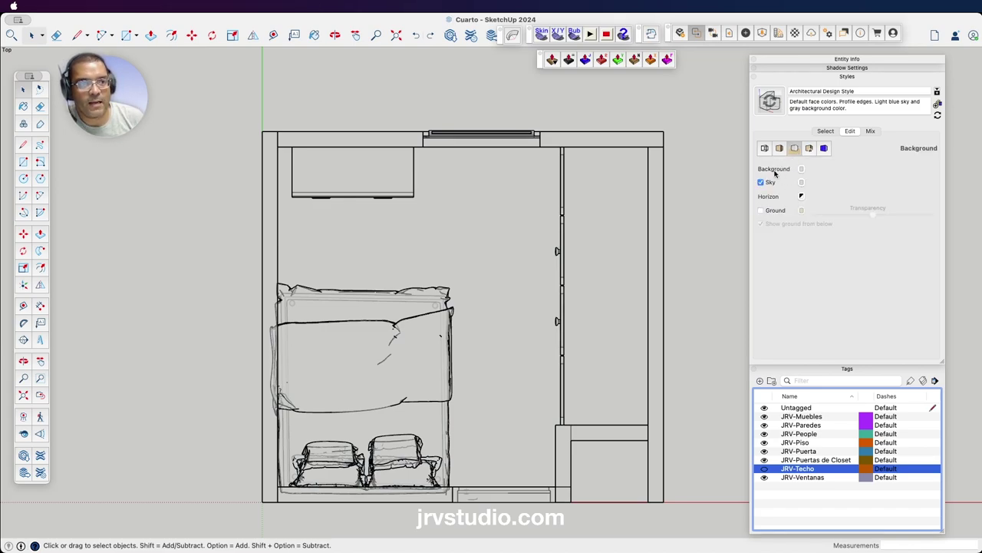
{"action": "left_click", "coordinate": [801, 169]}
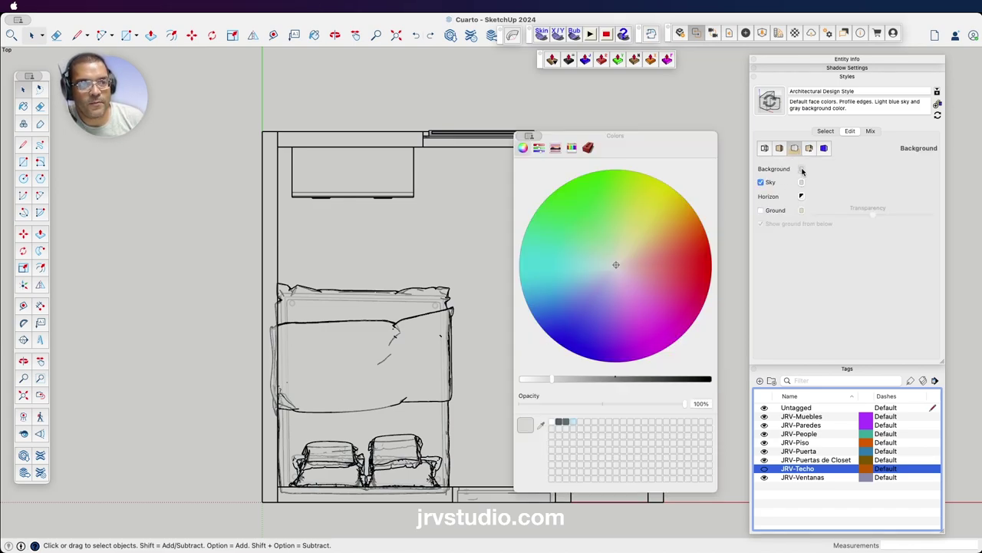
{"action": "left_click", "coordinate": [552, 421]}
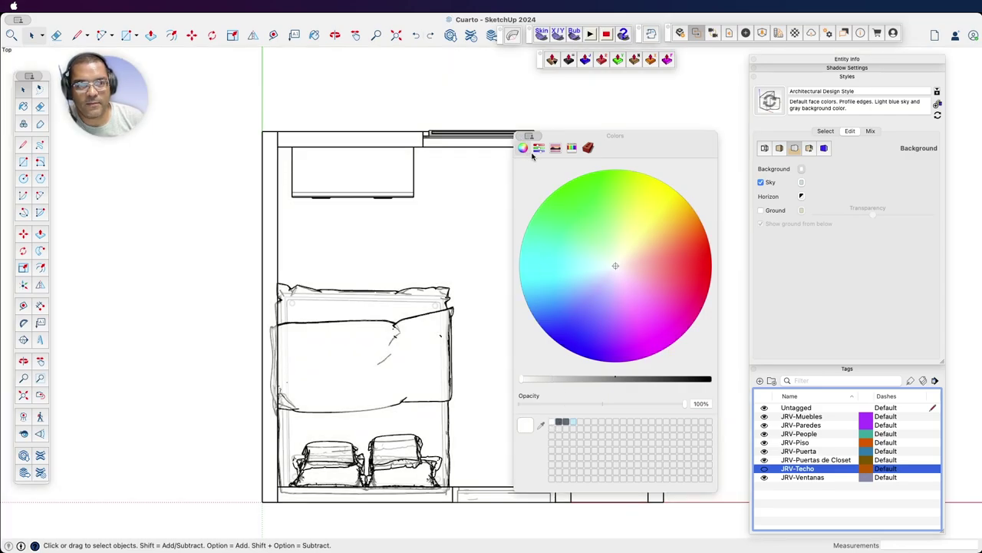
{"action": "left_click", "coordinate": [801, 169]}
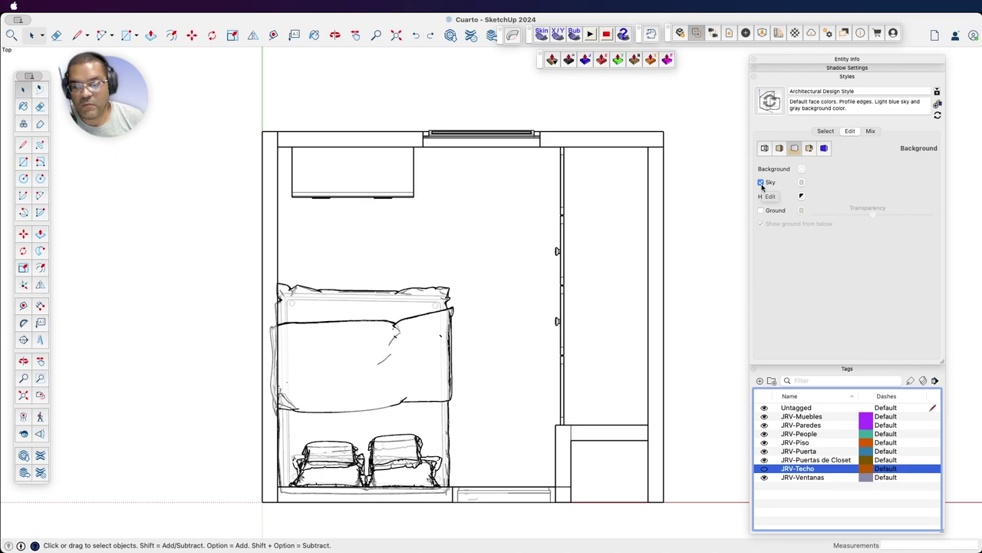
{"action": "left_click", "coordinate": [761, 183]}
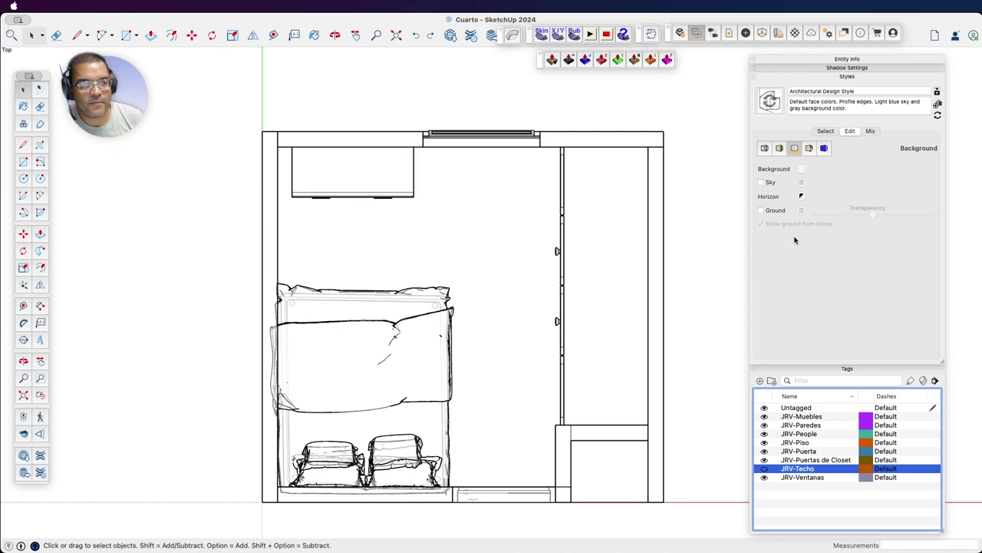
{"action": "left_click", "coordinate": [808, 149]}
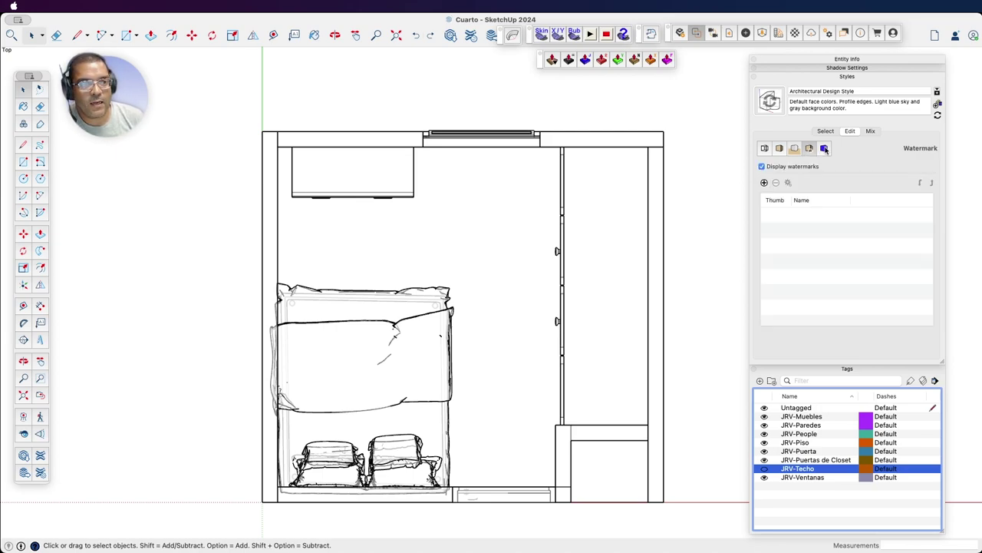
- Review the Modeling and Edge settings, then save them as Architectural Design Style1
{"action": "left_click", "coordinate": [824, 149]}
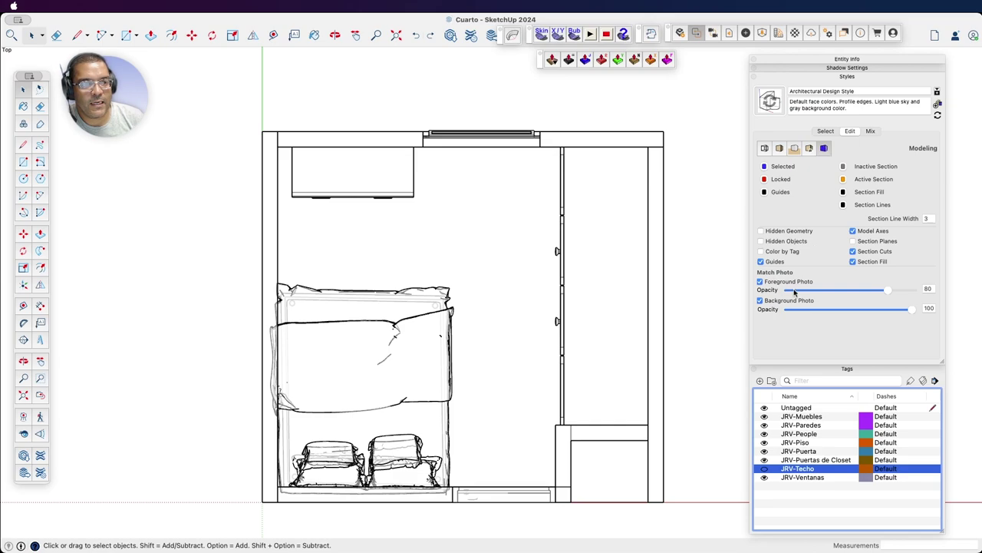
{"action": "left_click", "coordinate": [765, 148]}
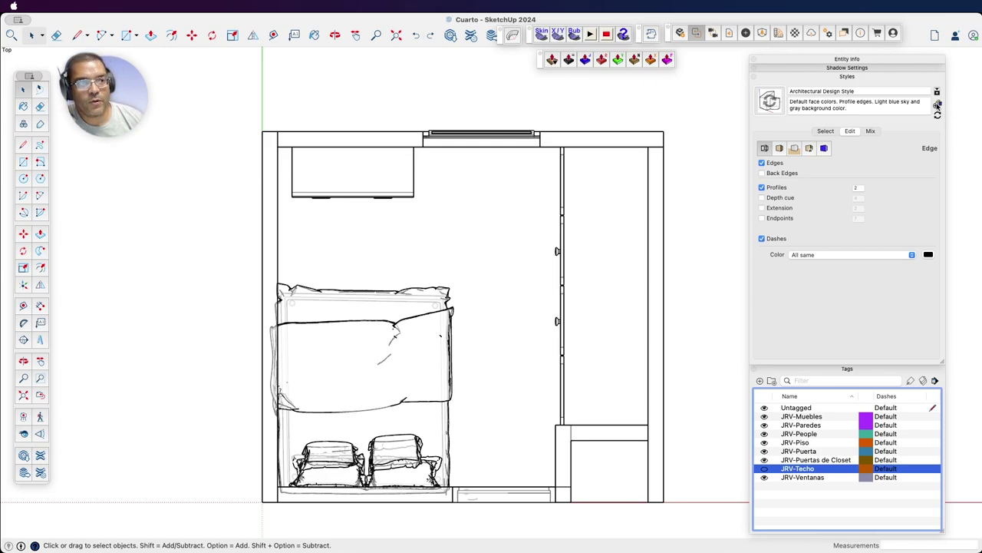
{"action": "left_click", "coordinate": [937, 106]}
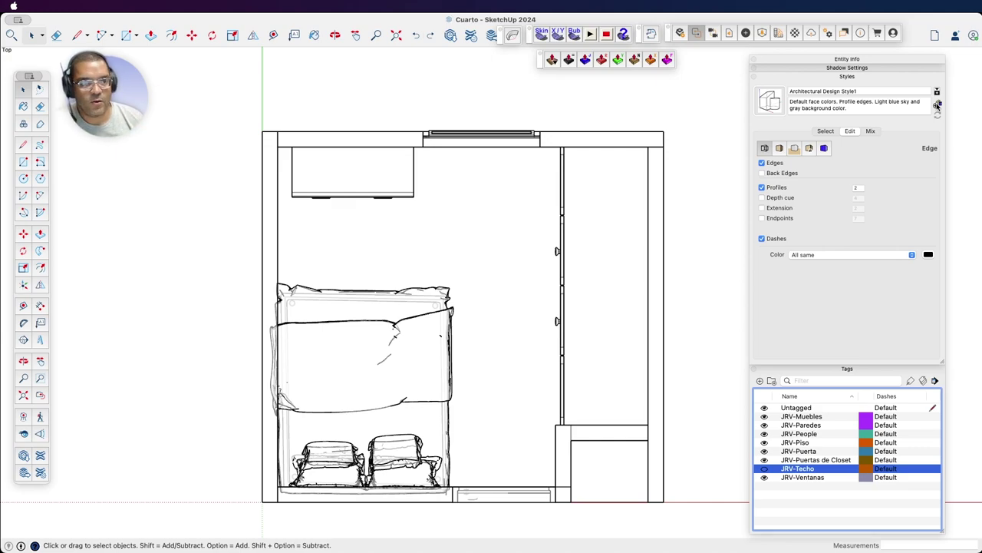
- Compare Architectural Design Style1 with the original textured style, leaving Style1 applied
{"action": "left_click", "coordinate": [826, 131]}
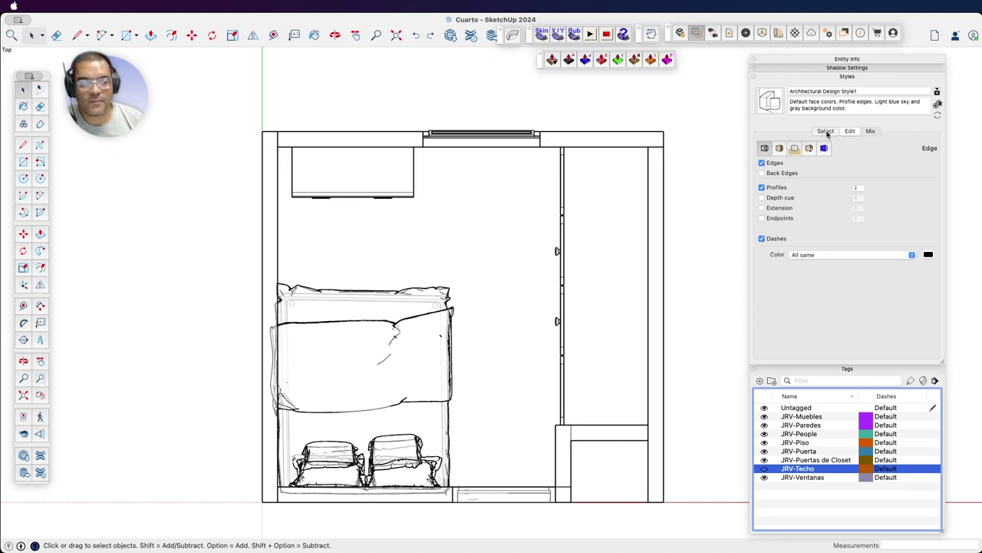
{"action": "scroll", "coordinate": [867, 196], "scroll_direction": "down", "scroll_amount": 1}
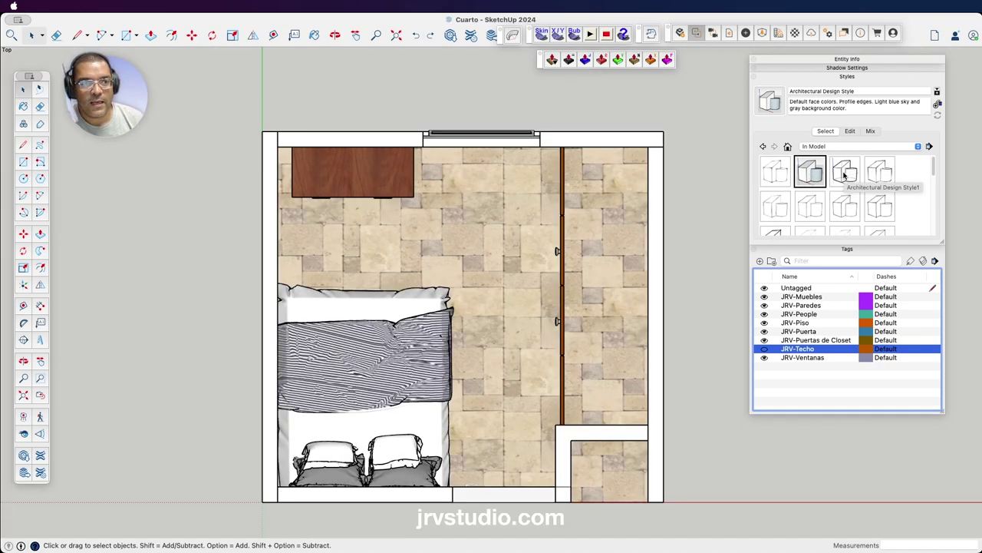
{"action": "left_click", "coordinate": [844, 175]}
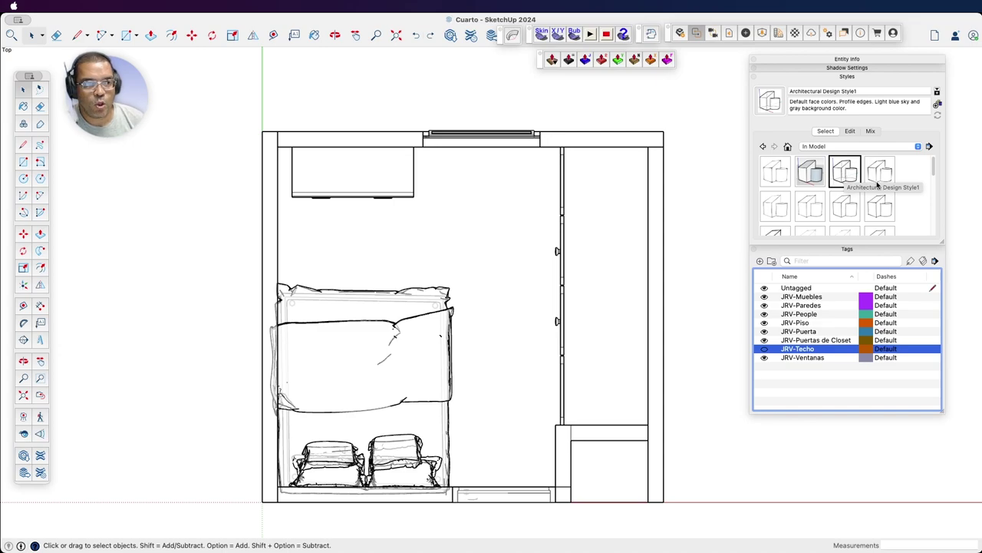
{"action": "scroll", "coordinate": [878, 184], "scroll_direction": "down", "scroll_amount": 5}
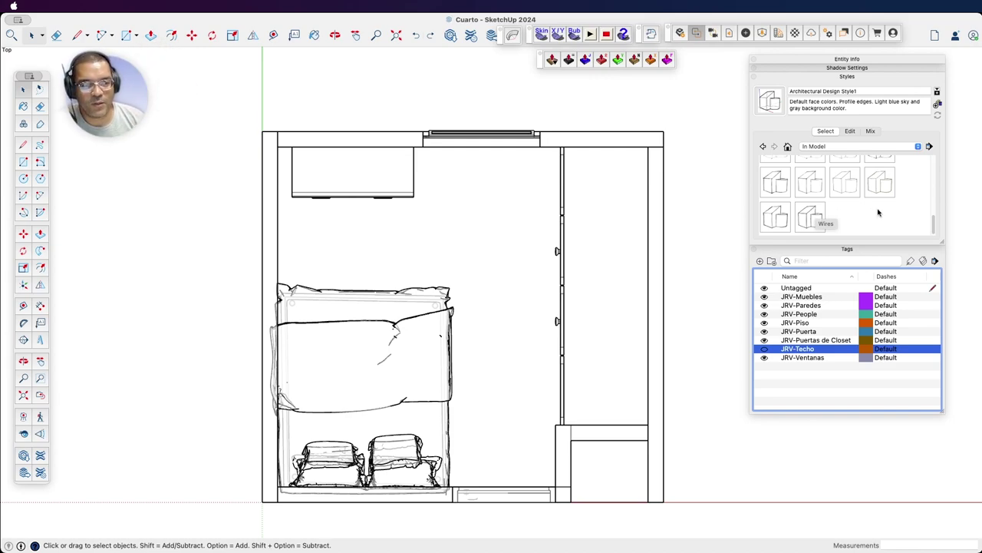
{"action": "scroll", "coordinate": [877, 212], "scroll_direction": "up", "scroll_amount": 2}
{"action": "scroll", "coordinate": [877, 212], "scroll_direction": "up", "scroll_amount": 3}
{"action": "scroll", "coordinate": [876, 211], "scroll_direction": "up", "scroll_amount": 3}
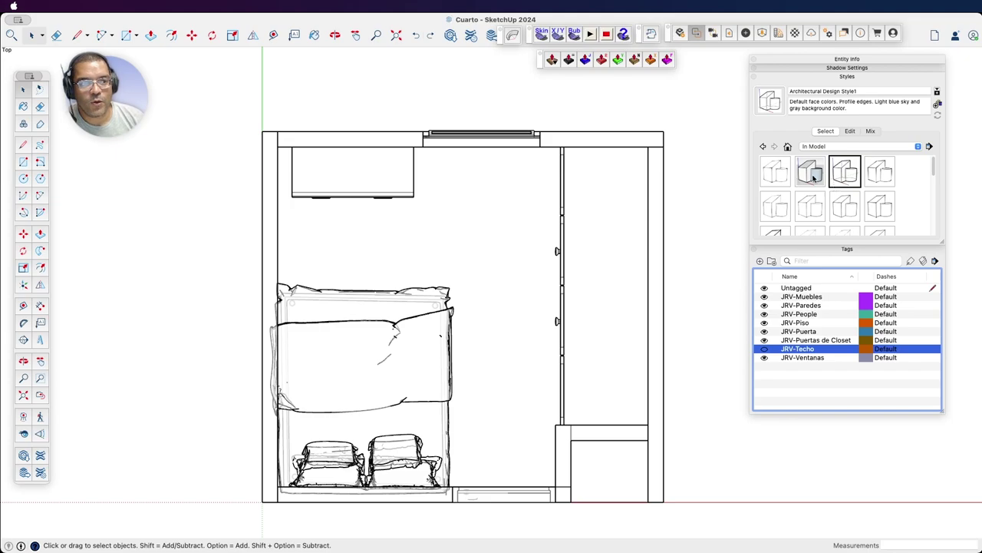
{"action": "left_click", "coordinate": [814, 178]}
{"action": "left_click", "coordinate": [853, 177]}
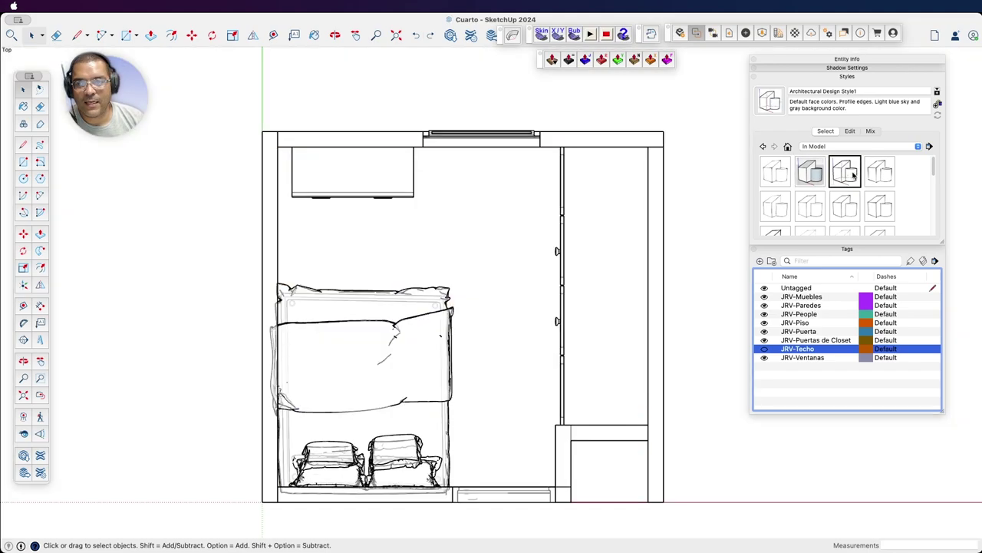
{"action": "left_click", "coordinate": [814, 175]}
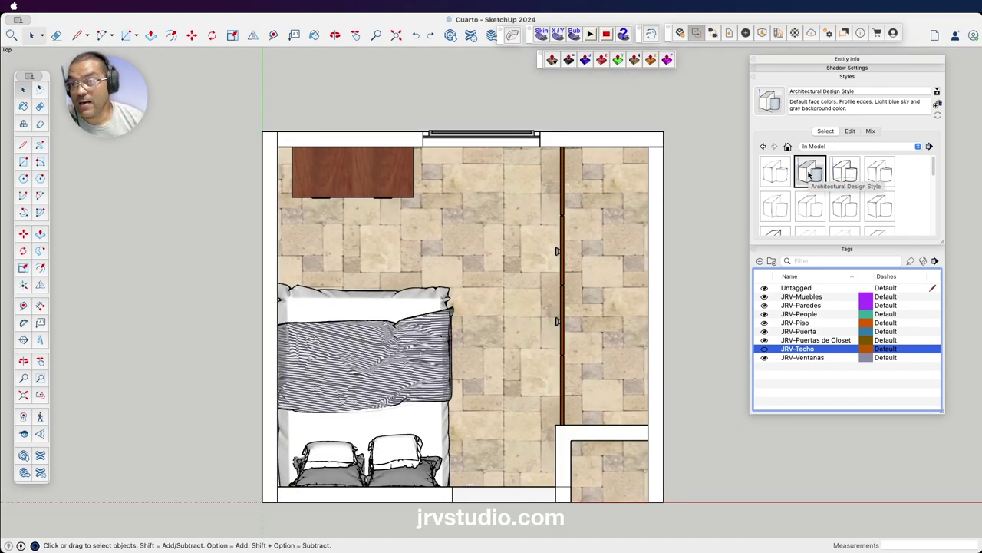
{"action": "left_click", "coordinate": [840, 175]}
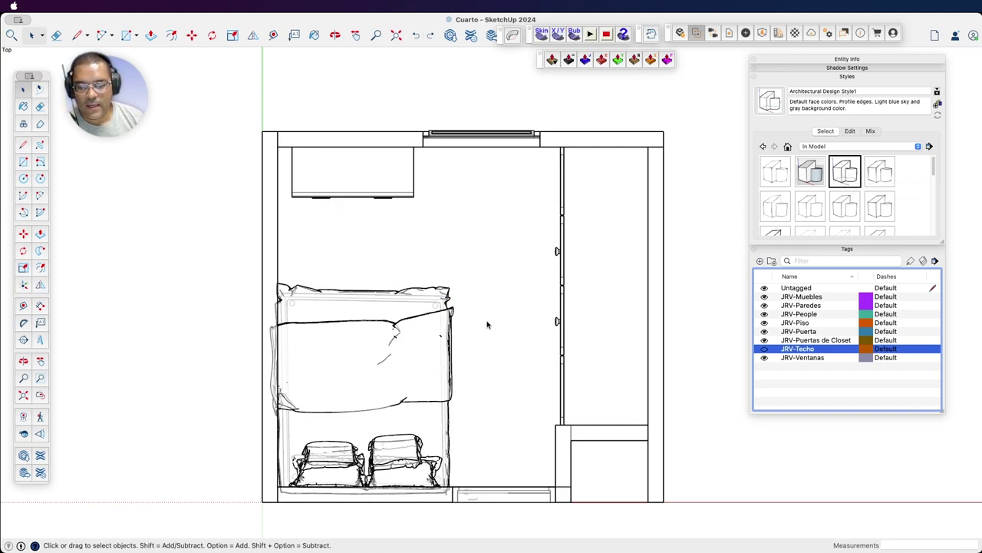
- Move the bed to a new position in the room
{"action": "left_click", "coordinate": [850, 130]}
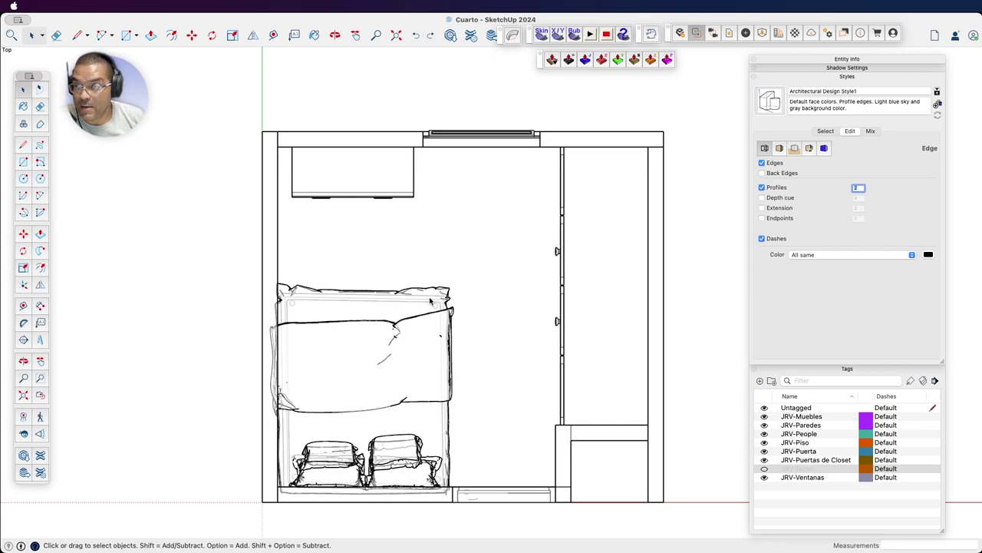
{"action": "left_click", "coordinate": [440, 313]}
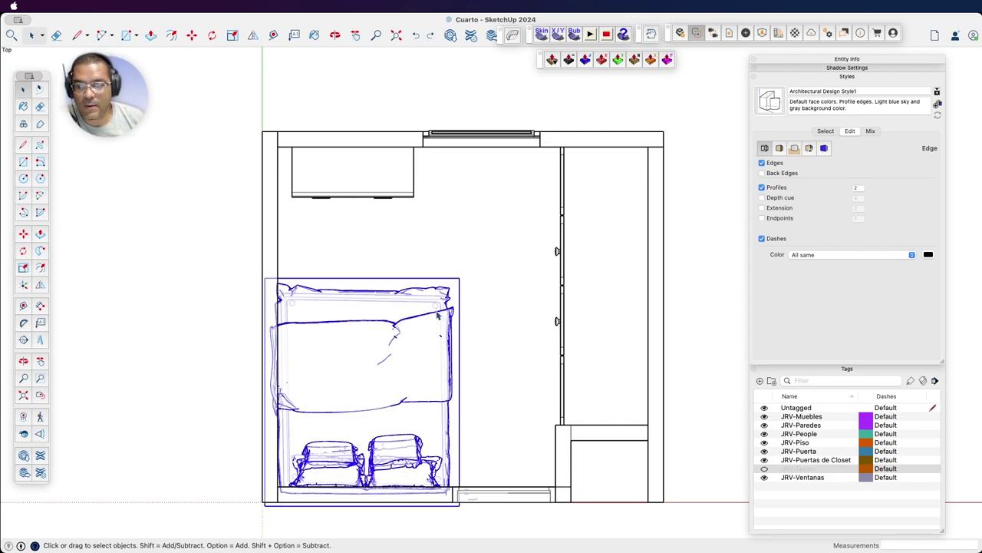
{"action": "key", "text": "m"}
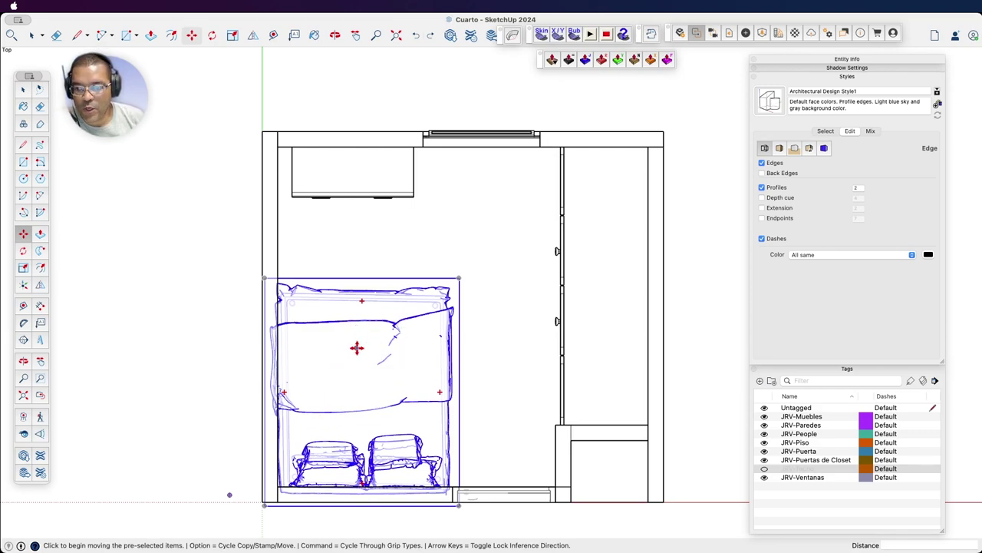
{"action": "left_click", "coordinate": [358, 347]}
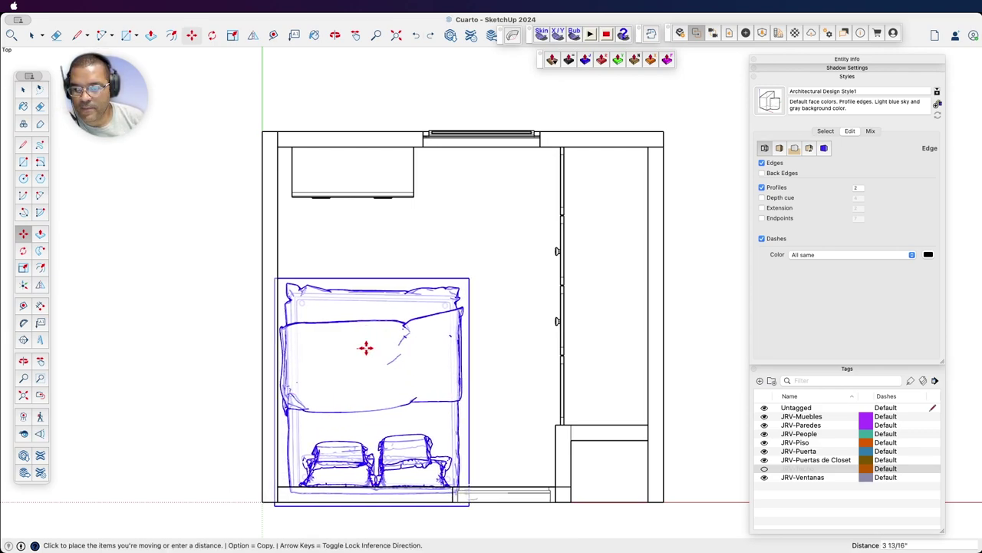
{"action": "left_click", "coordinate": [366, 347]}
{"action": "left_click", "coordinate": [368, 367]}
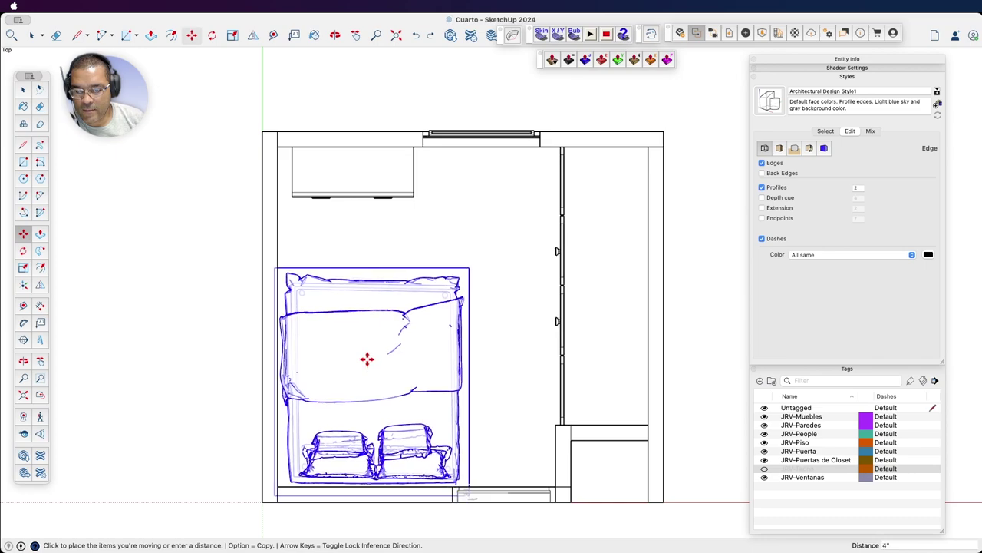
{"action": "left_click", "coordinate": [367, 360]}
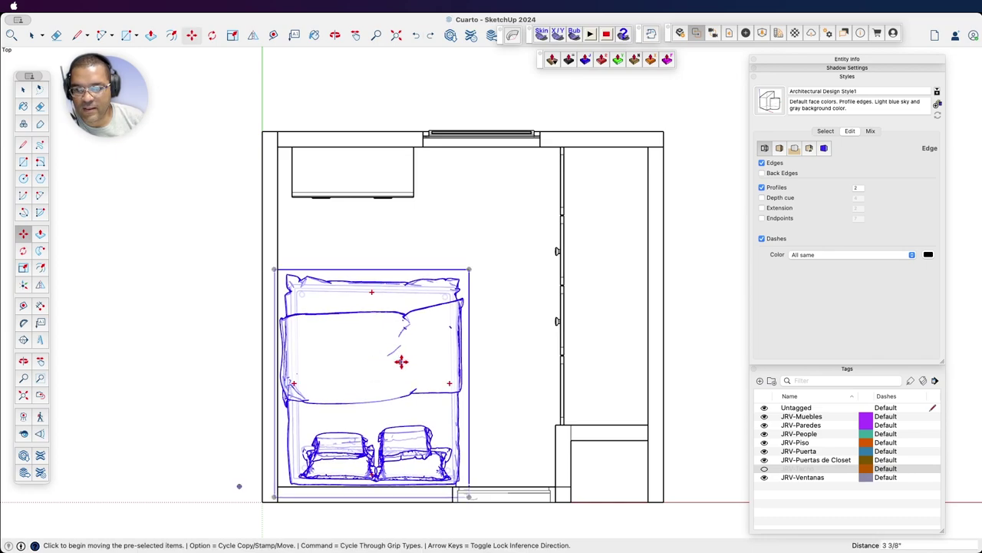
{"action": "left_click", "coordinate": [401, 361]}
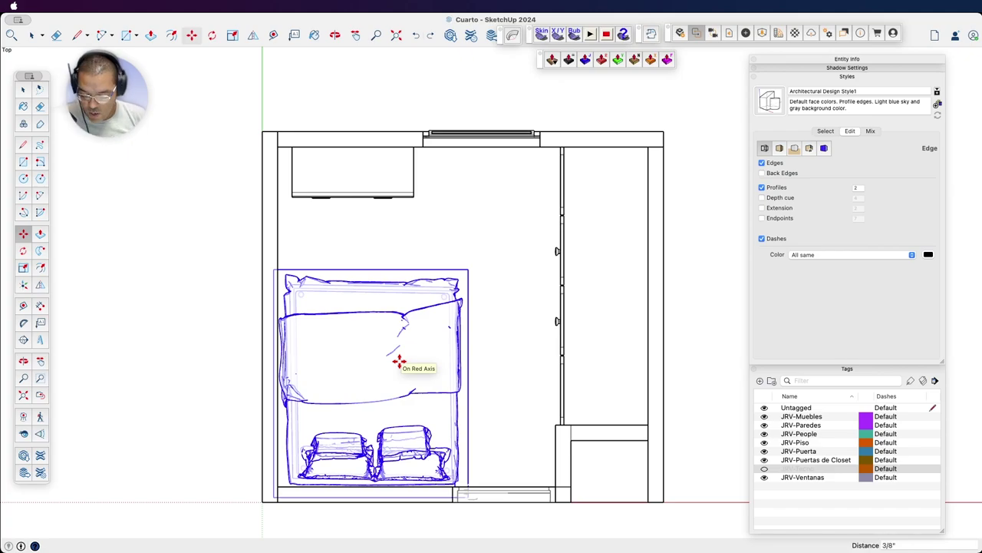
{"action": "left_click", "coordinate": [399, 360]}
- Scale the bed to 0.96 along the red axis and return to Top view
{"action": "key", "text": "s"}
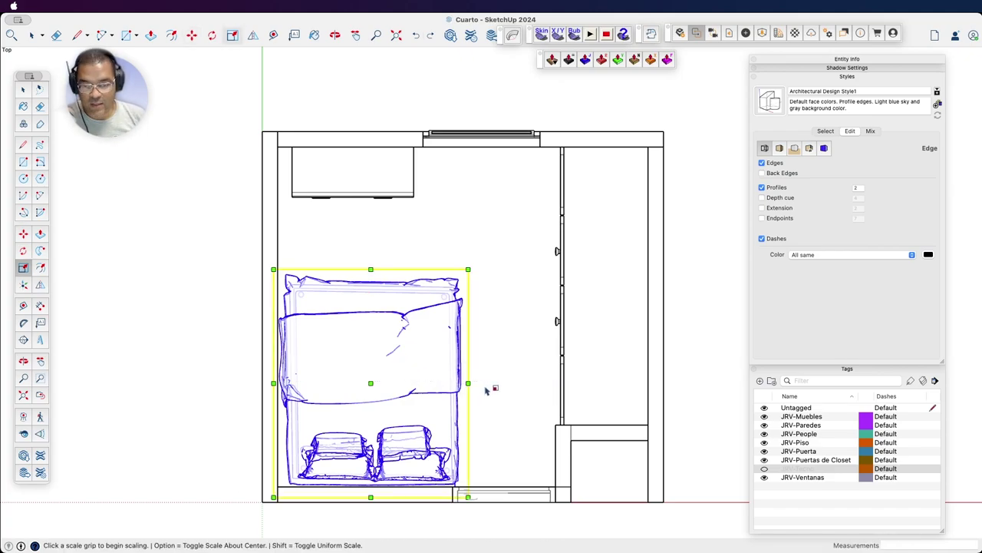
{"action": "key", "text": "o"}
{"action": "mouse_move", "coordinate": [499, 386]}
{"action": "left_mouse_down"}
{"action": "mouse_move", "coordinate": [366, 315]}
{"action": "mouse_move", "coordinate": [432, 345]}
{"action": "mouse_move", "coordinate": [461, 330]}
{"action": "mouse_move", "coordinate": [449, 367]}
{"action": "mouse_move", "coordinate": [463, 376]}
{"action": "left_mouse_up"}
{"action": "key", "text": "s"}
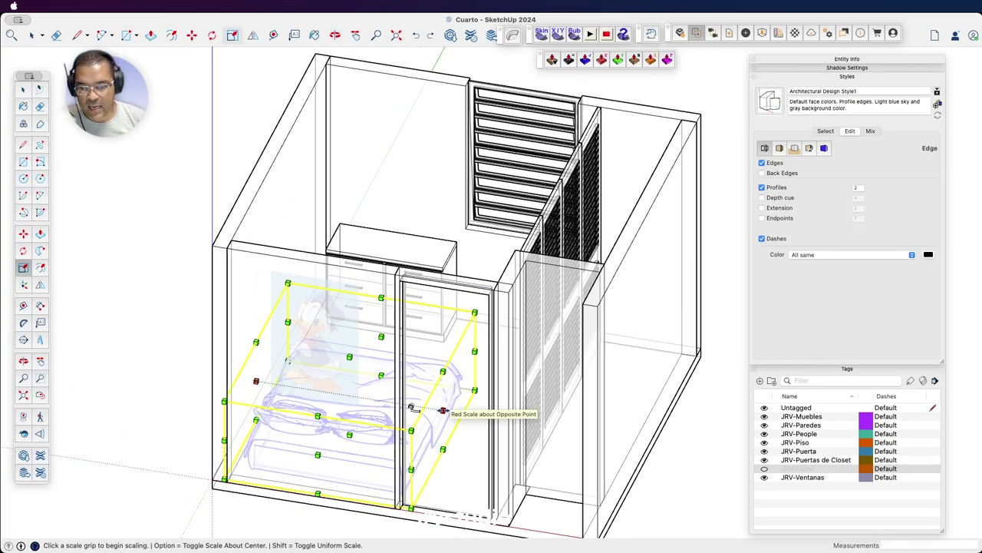
{"action": "left_click", "coordinate": [442, 409]}
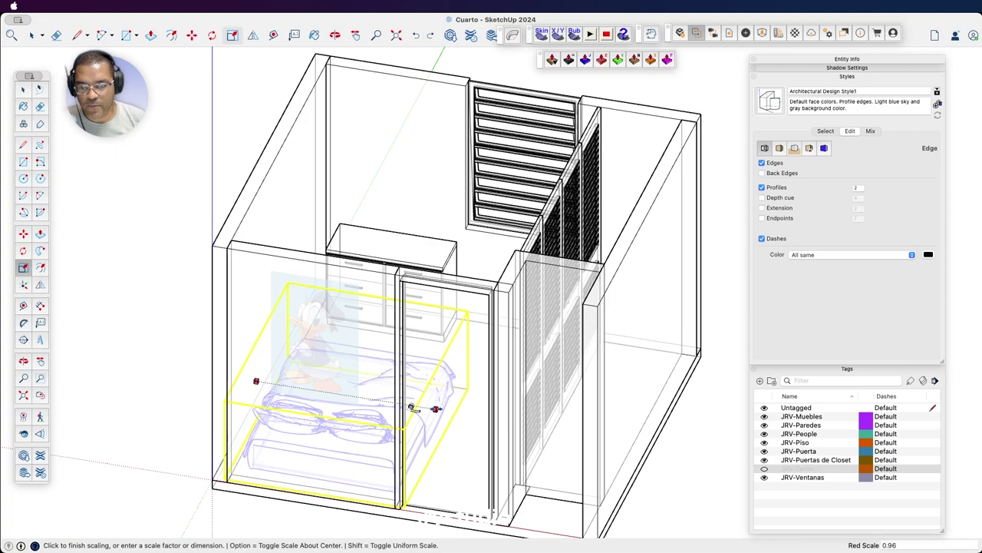
{"action": "left_click", "coordinate": [438, 407]}
{"action": "key", "text": "super+2"}
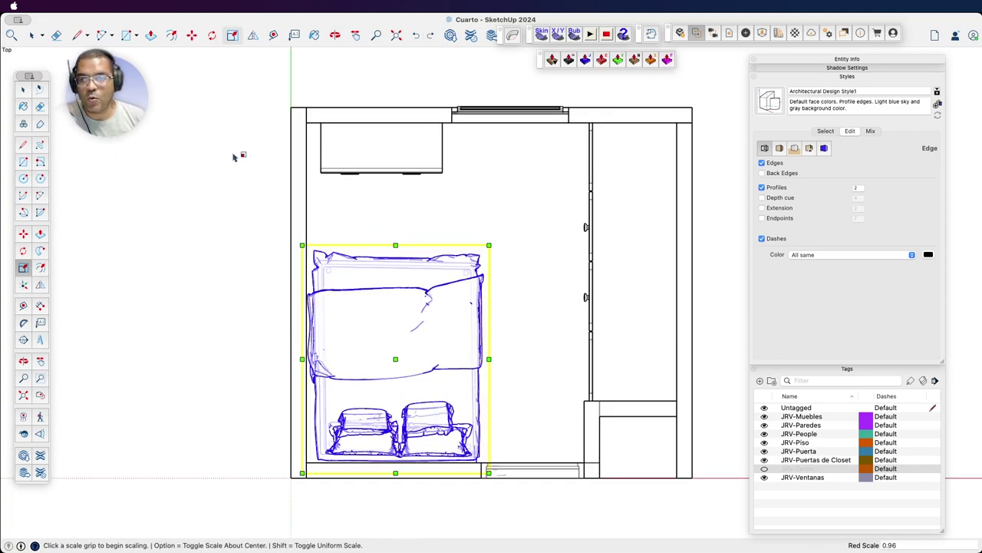
{"action": "left_click", "coordinate": [23, 89]}
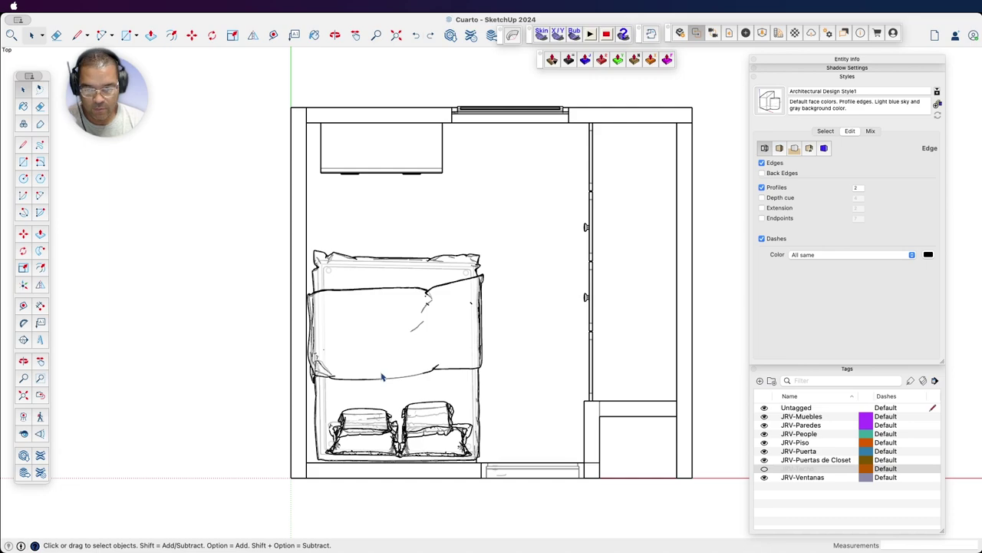
- Add the top view of the room as a new scene, Scene 1
{"action": "left_click", "coordinate": [857, 77]}
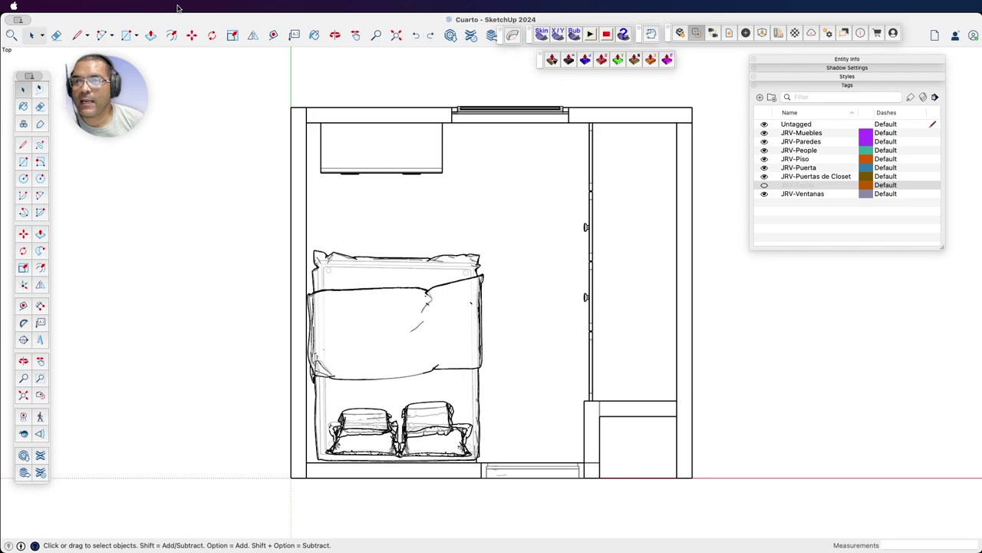
{"action": "left_click", "coordinate": [123, 8]}
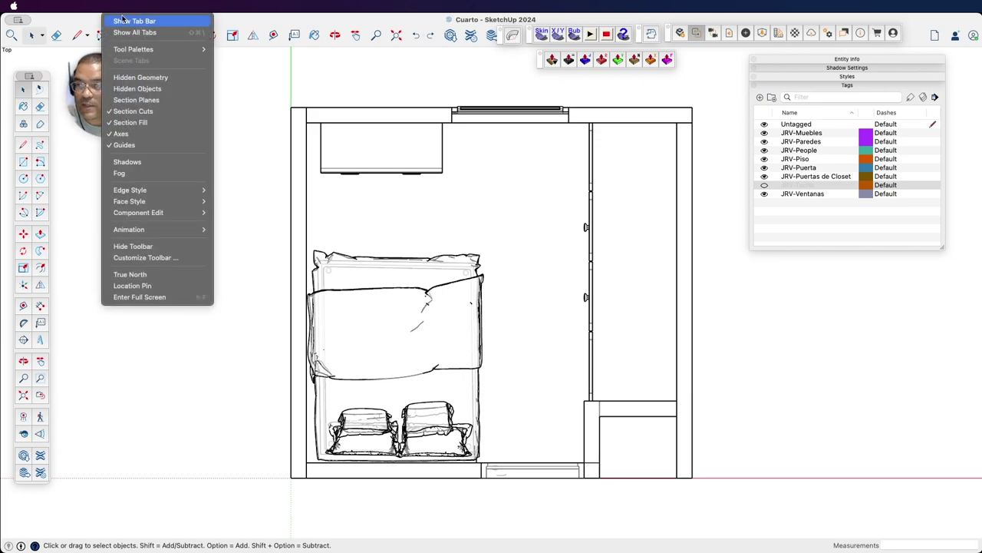
{"action": "mouse_move", "coordinate": [129, 229]}
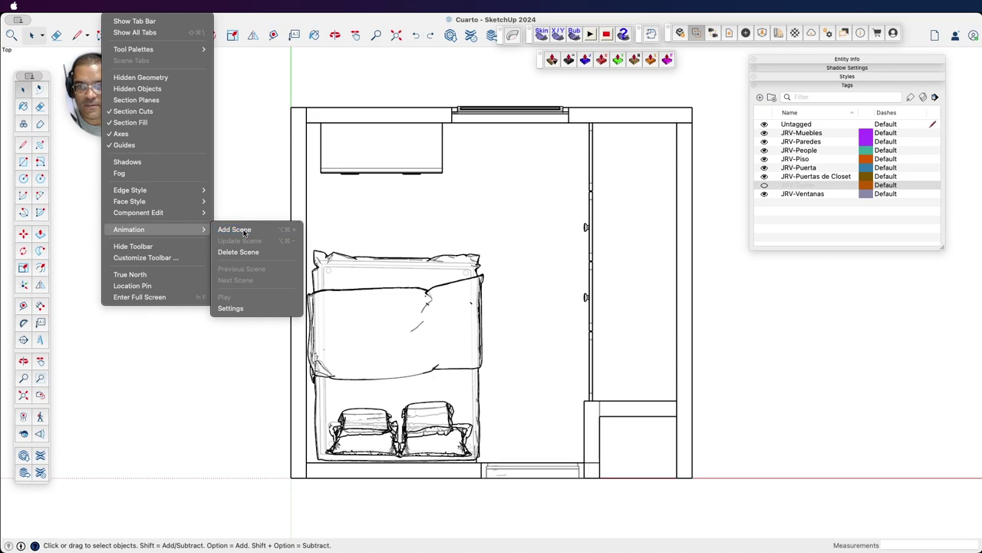
{"action": "left_click", "coordinate": [244, 229]}
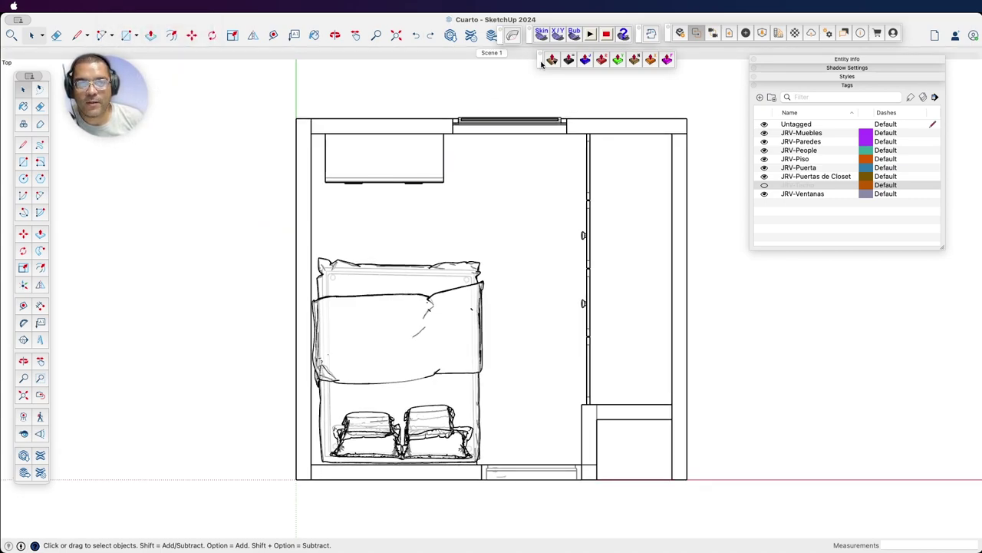
{"action": "left_click_drag", "start_coordinate": [542, 64], "coordinate": [606, 77]}
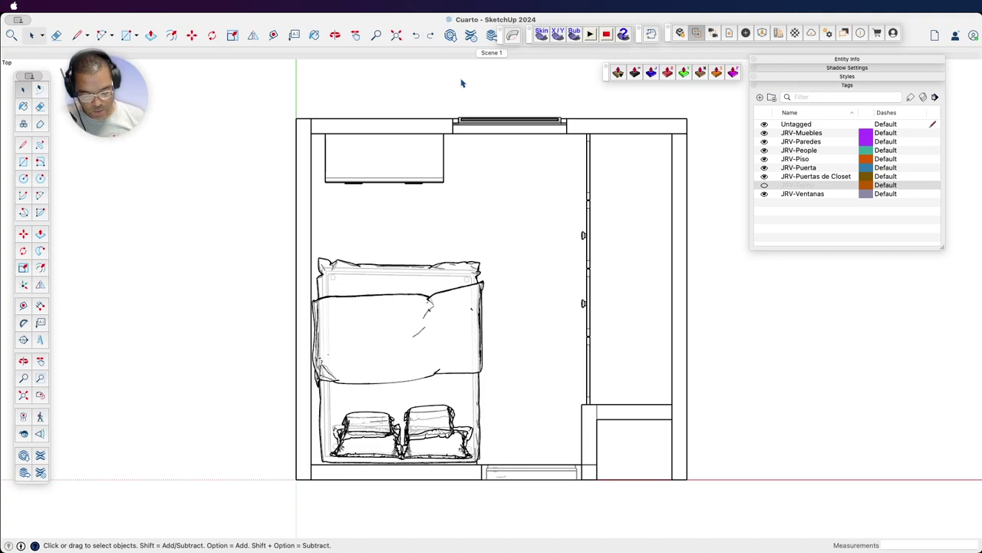
- Switch to the front elevation and turn X-ray off so only the wall and door show
{"action": "key", "text": "super+7"}
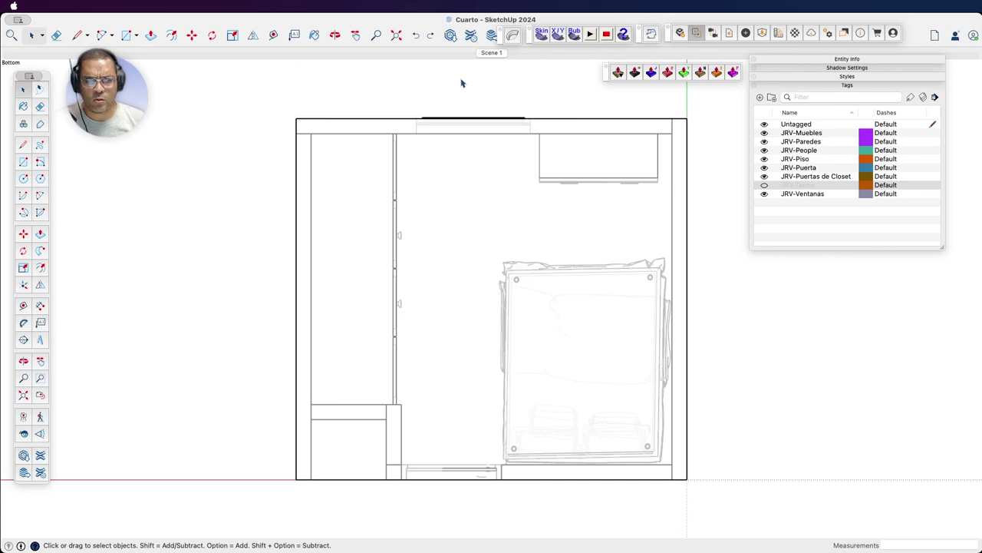
{"action": "key", "text": "super+3"}
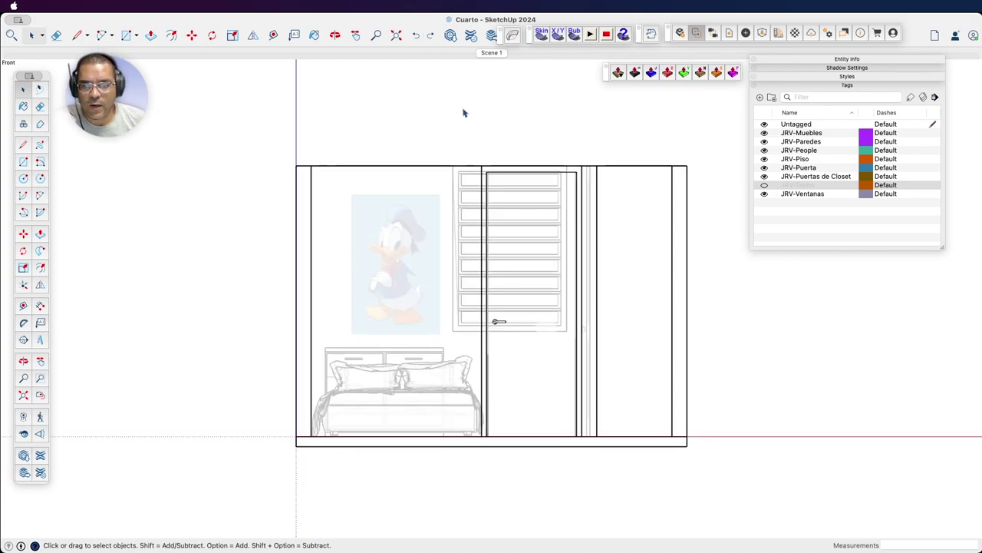
{"action": "left_click", "coordinate": [118, 12]}
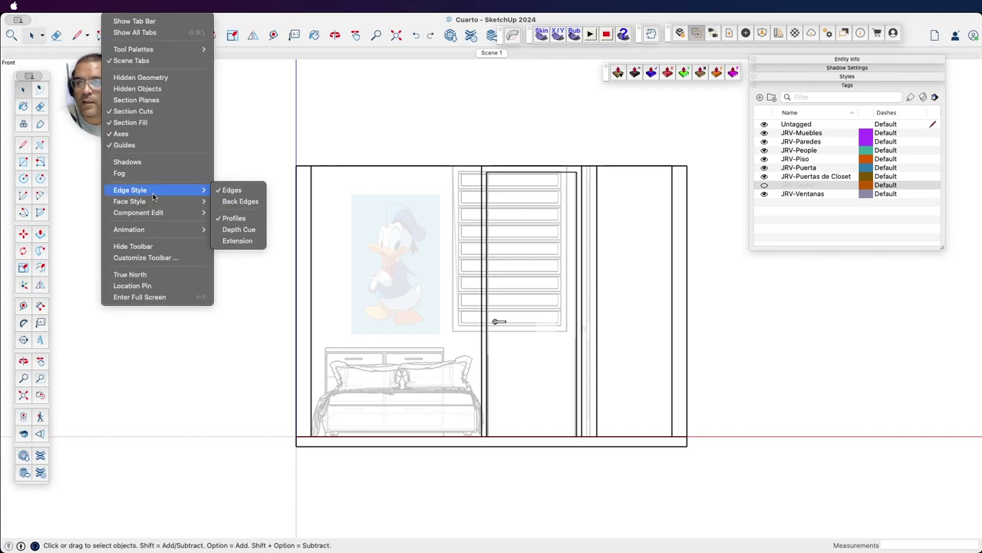
{"action": "mouse_move", "coordinate": [139, 201]}
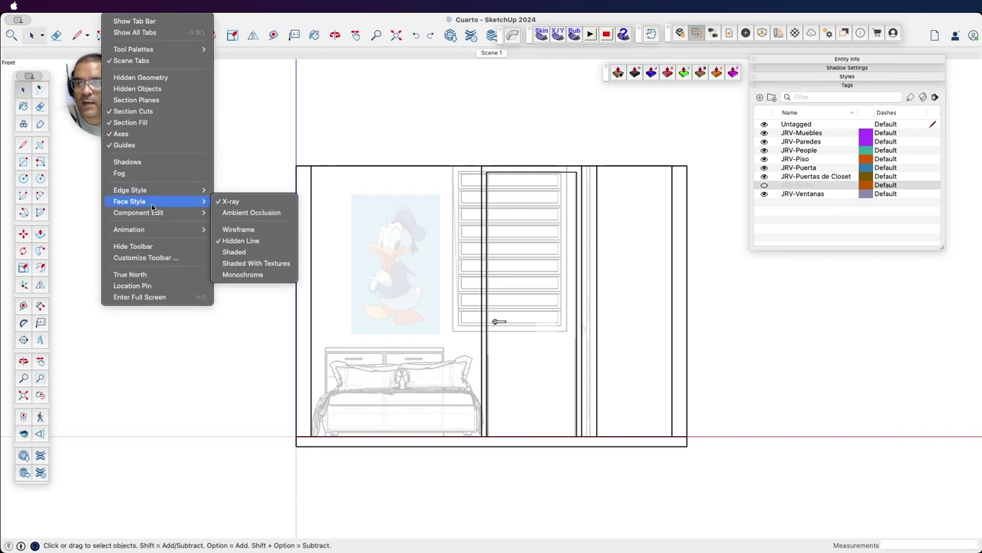
{"action": "left_click", "coordinate": [230, 201]}
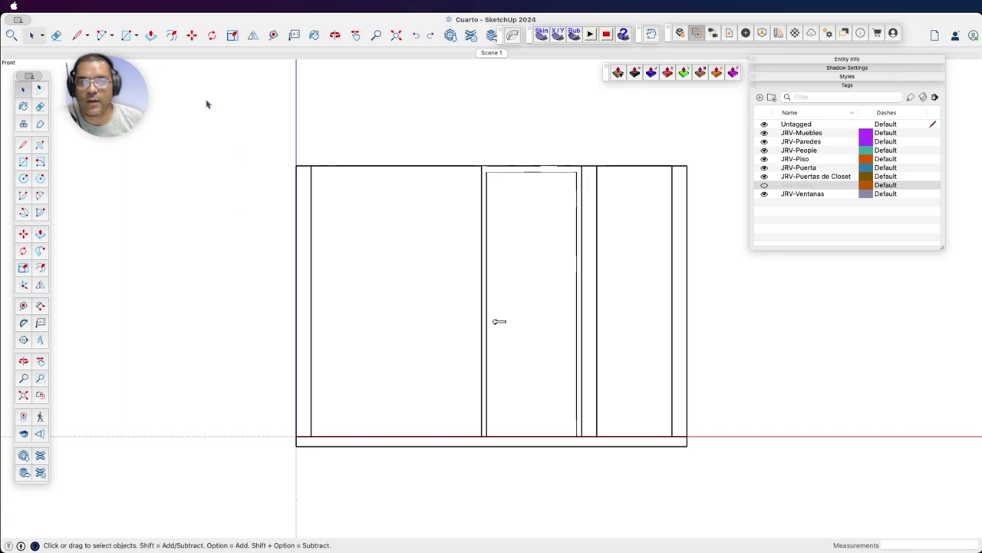
{"action": "left_click", "coordinate": [117, 7]}
{"action": "mouse_move", "coordinate": [129, 202]}
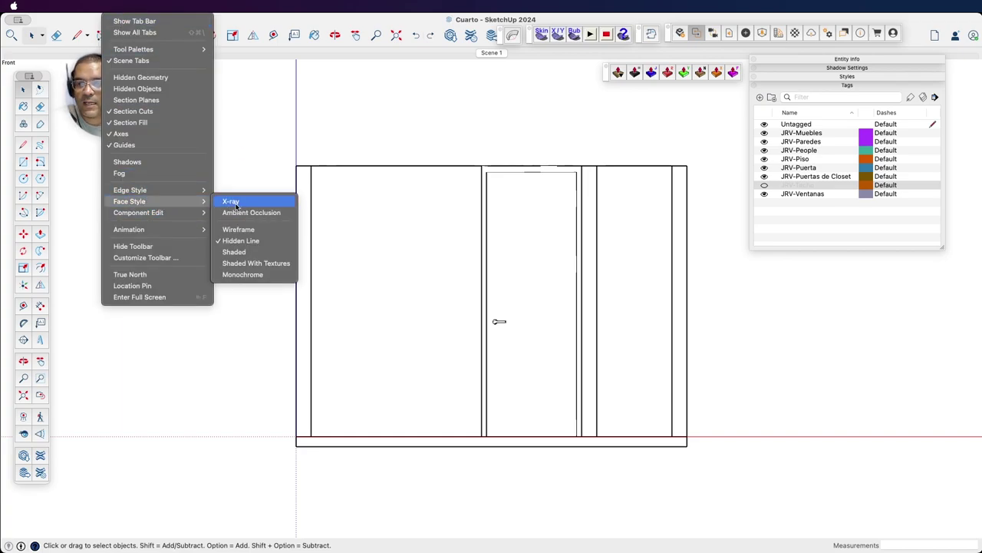
{"action": "left_click", "coordinate": [238, 243]}
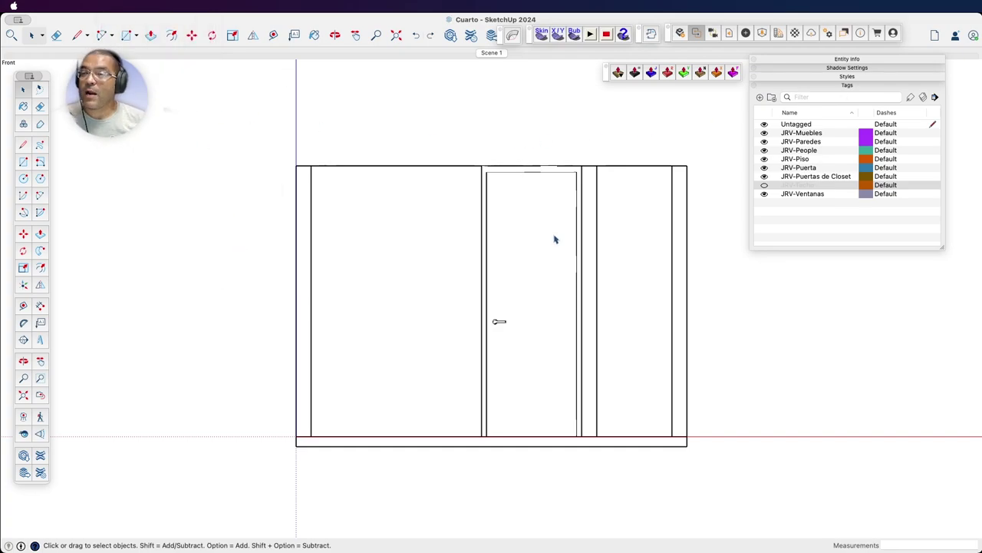
{"action": "left_click", "coordinate": [127, 6]}
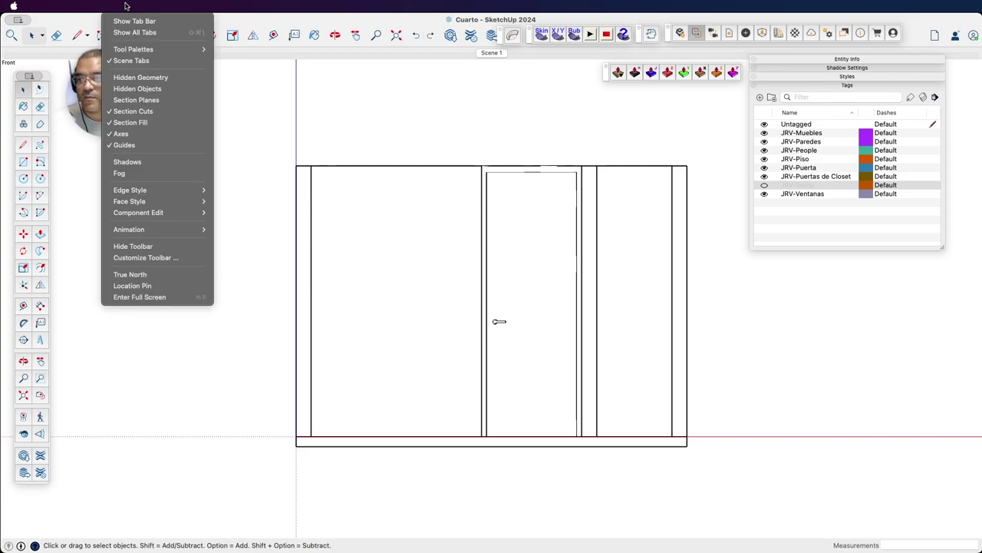
{"action": "mouse_move", "coordinate": [128, 229]}
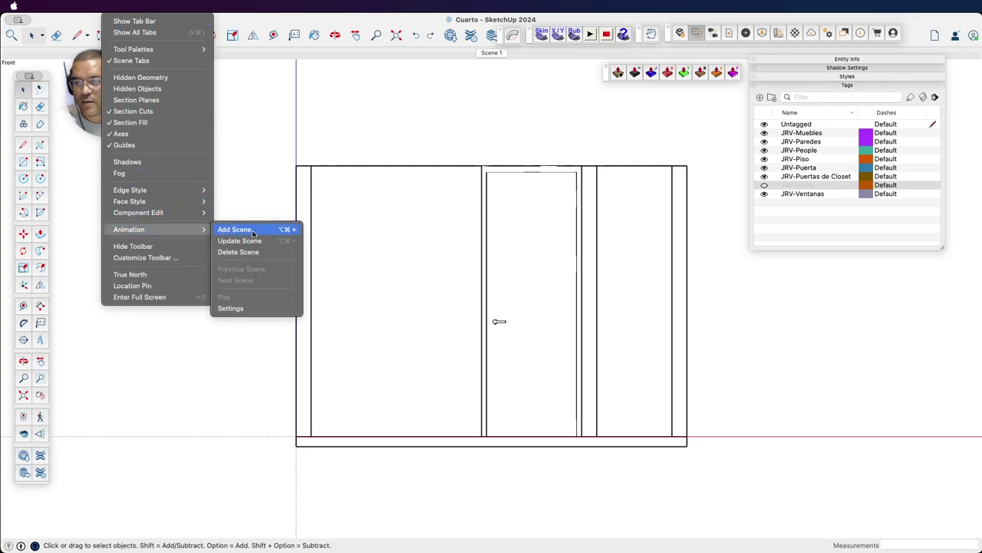
- Save the front elevation as a new scene named FRONT, then return to Scene 1
{"action": "left_click", "coordinate": [238, 229]}
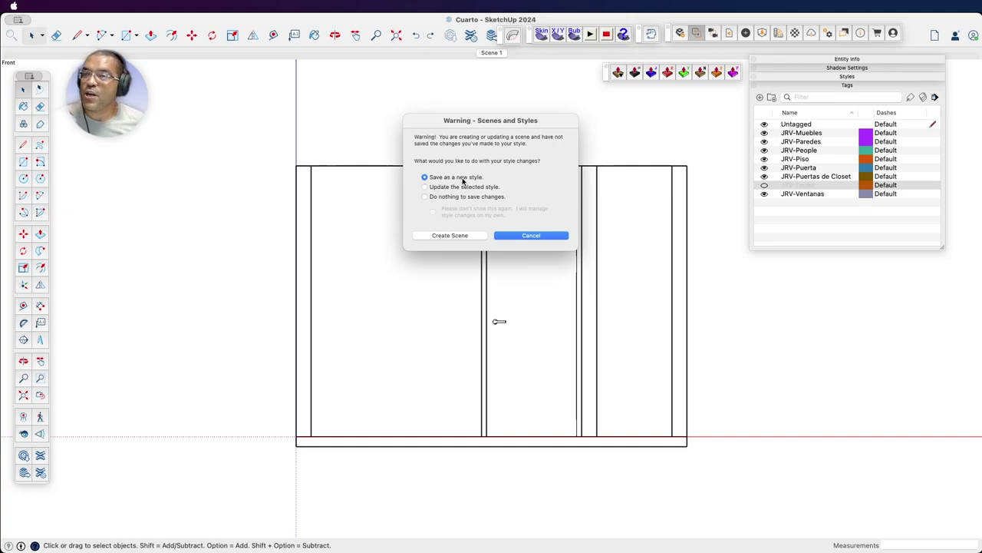
{"action": "left_click", "coordinate": [449, 236]}
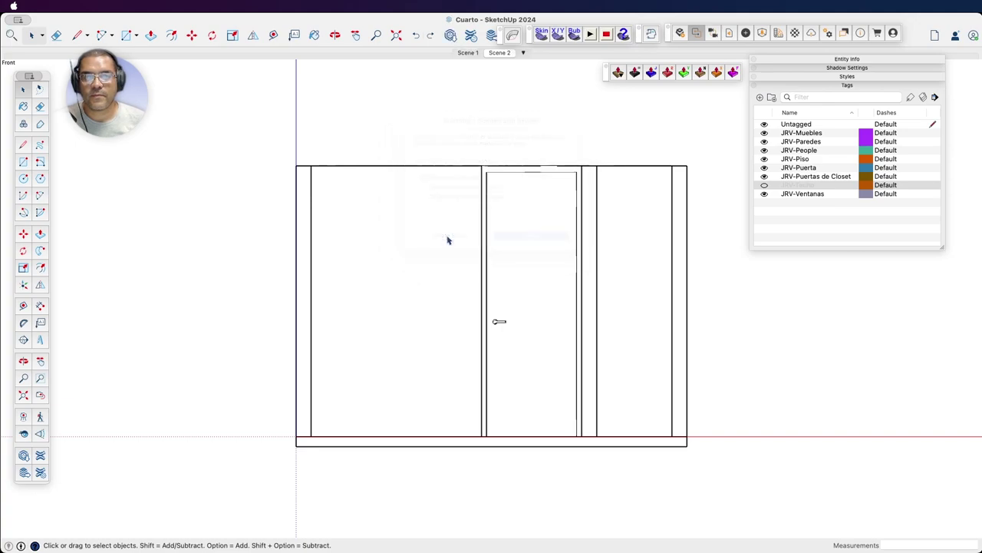
{"action": "right_click", "coordinate": [503, 56]}
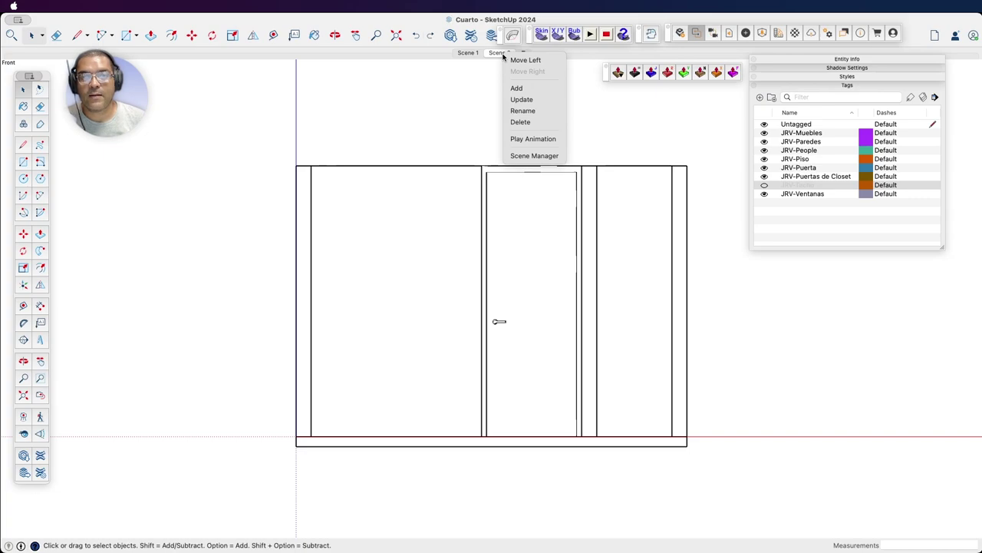
{"action": "left_click", "coordinate": [521, 111]}
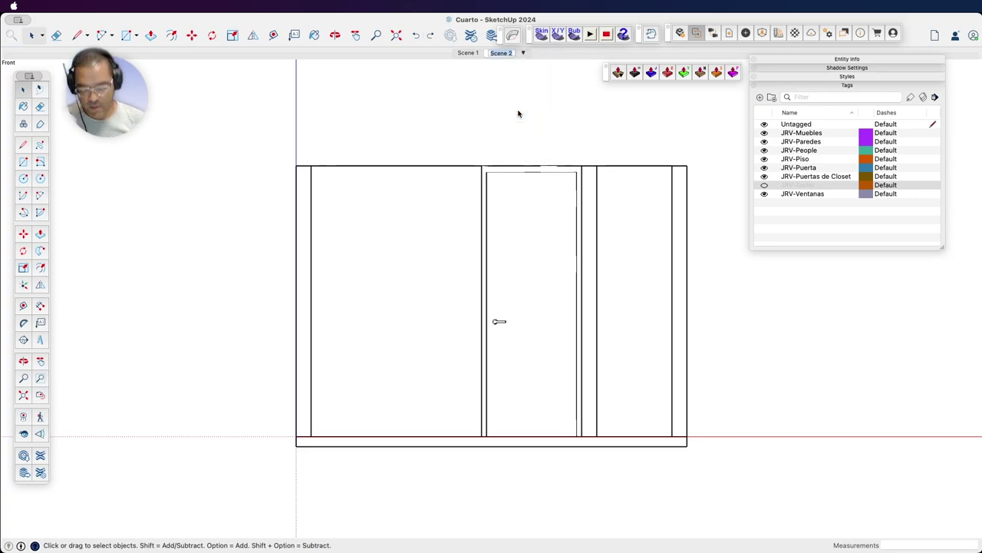
{"action": "type", "text": "FRONT"}
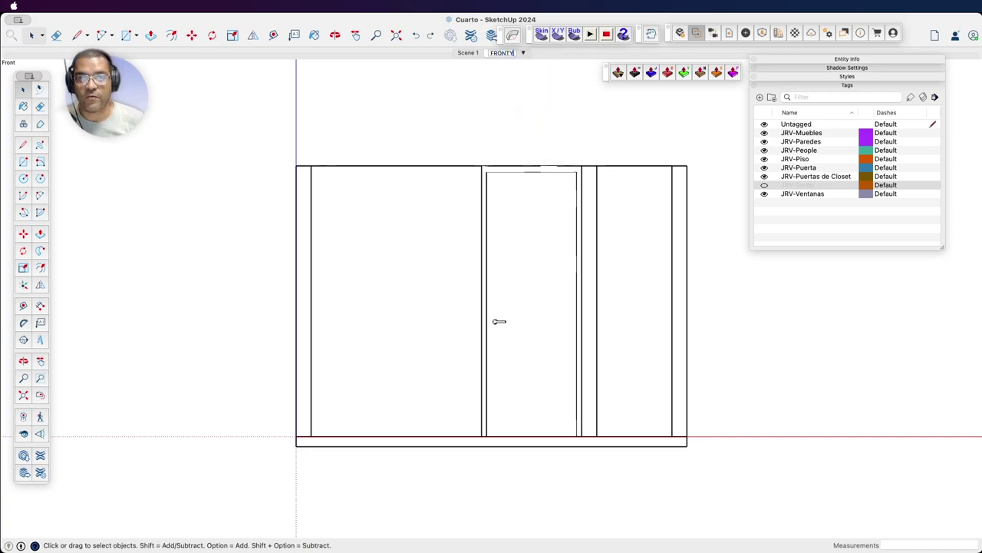
{"action": "left_click", "coordinate": [495, 86]}
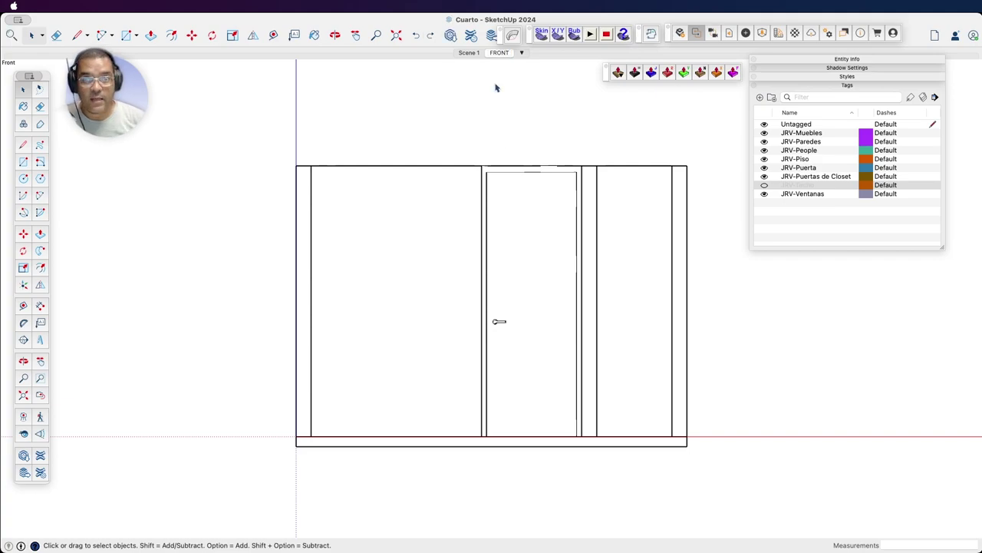
{"action": "left_click", "coordinate": [469, 53]}
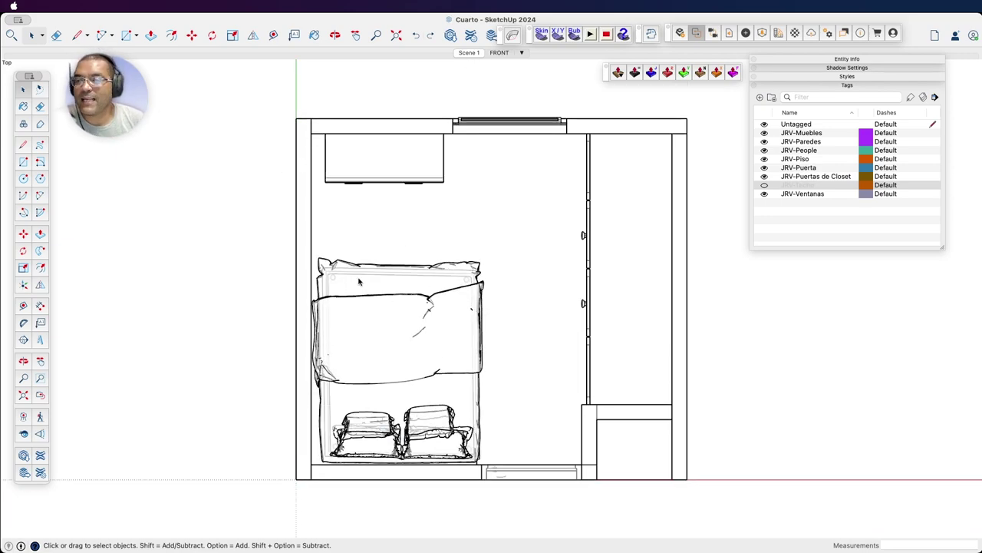
- Turn off X-ray in the top view and expand the style settings panel
{"action": "left_click", "coordinate": [130, 7]}
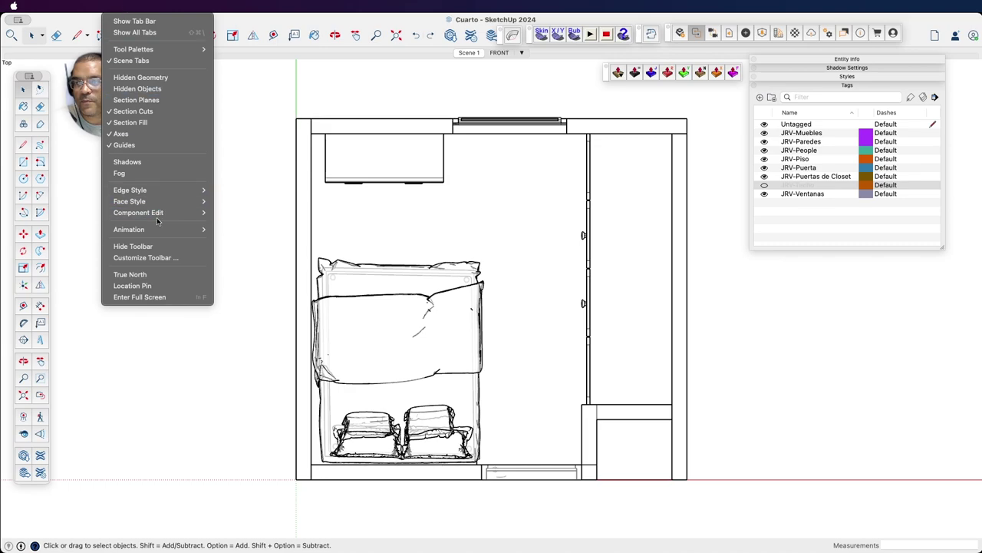
{"action": "mouse_move", "coordinate": [128, 201]}
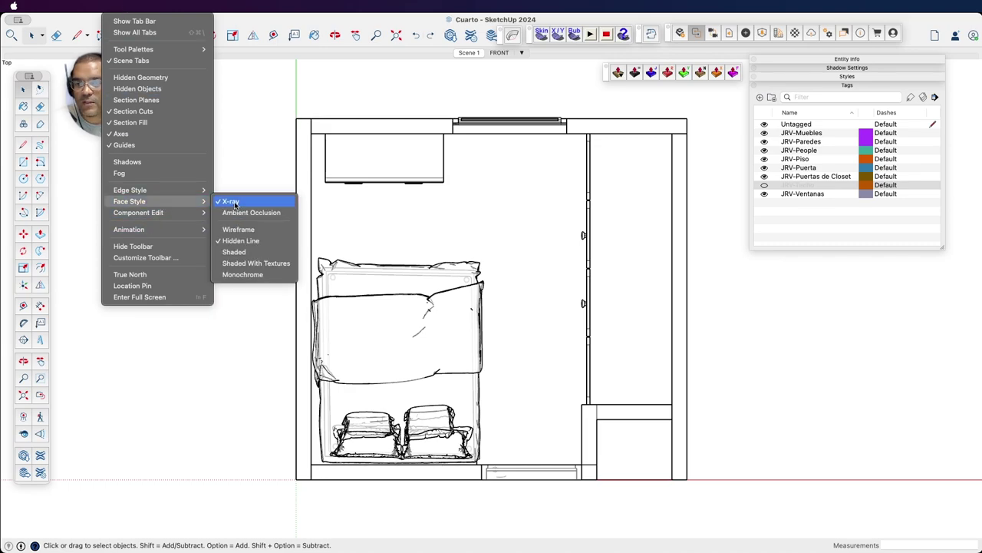
{"action": "left_click", "coordinate": [234, 201]}
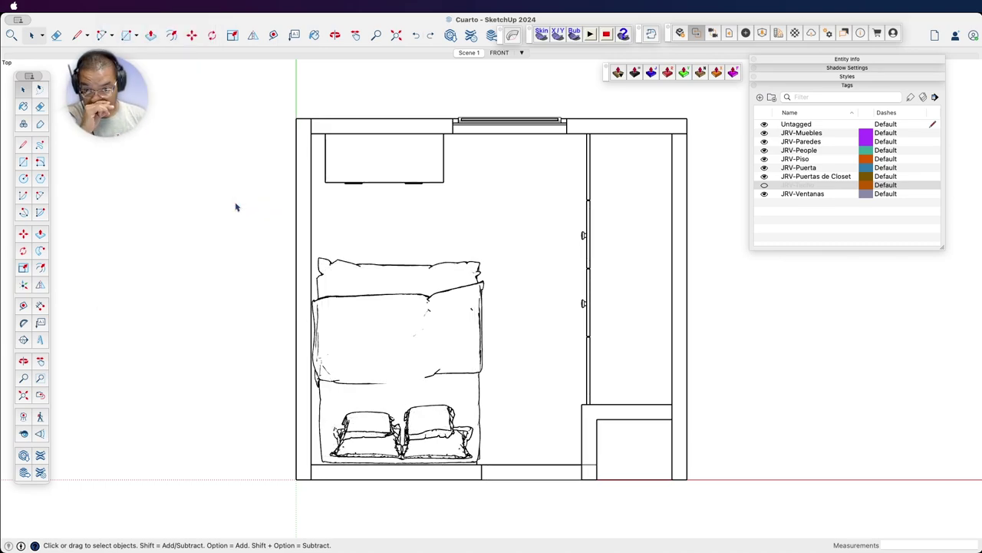
{"action": "left_click", "coordinate": [848, 77]}
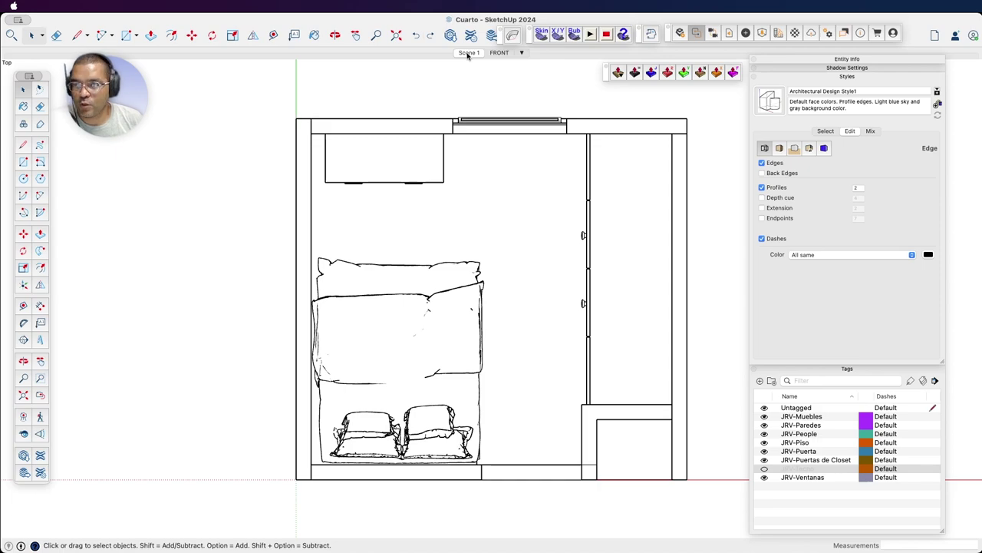
- Update Scene 1 with the current view and selected style, and rename it TOP VIEW
{"action": "right_click", "coordinate": [468, 54]}
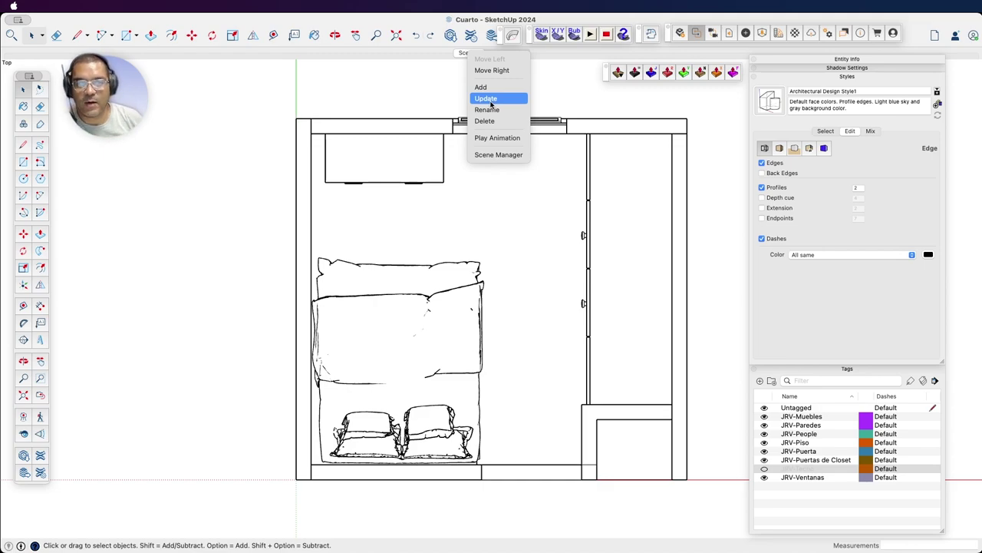
{"action": "left_click", "coordinate": [490, 102]}
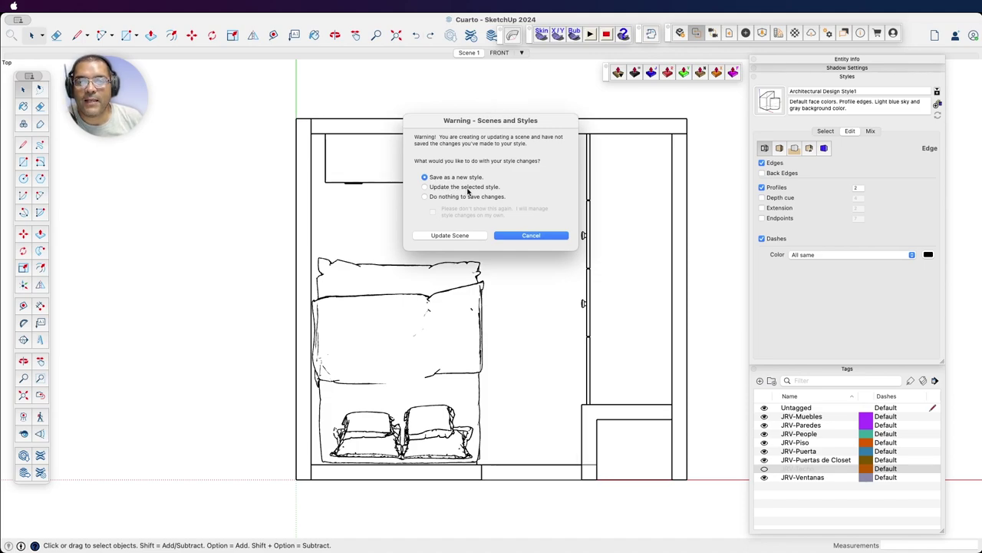
{"action": "left_click", "coordinate": [441, 188]}
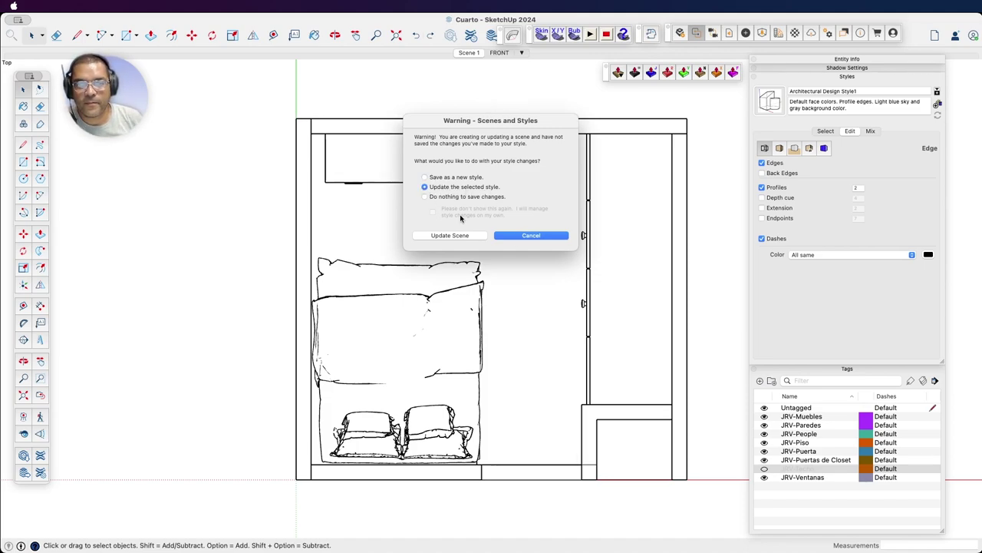
{"action": "left_click", "coordinate": [440, 239]}
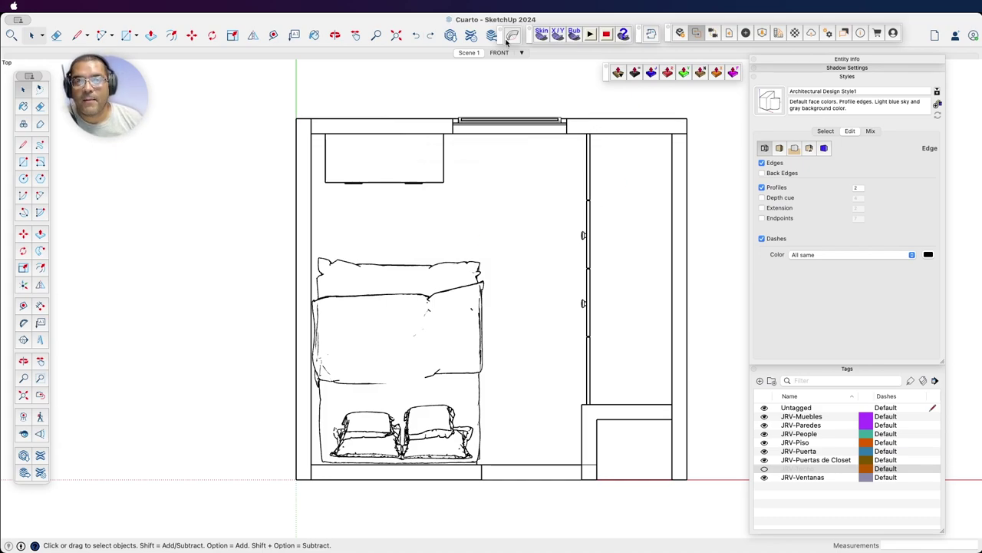
{"action": "right_click", "coordinate": [468, 54]}
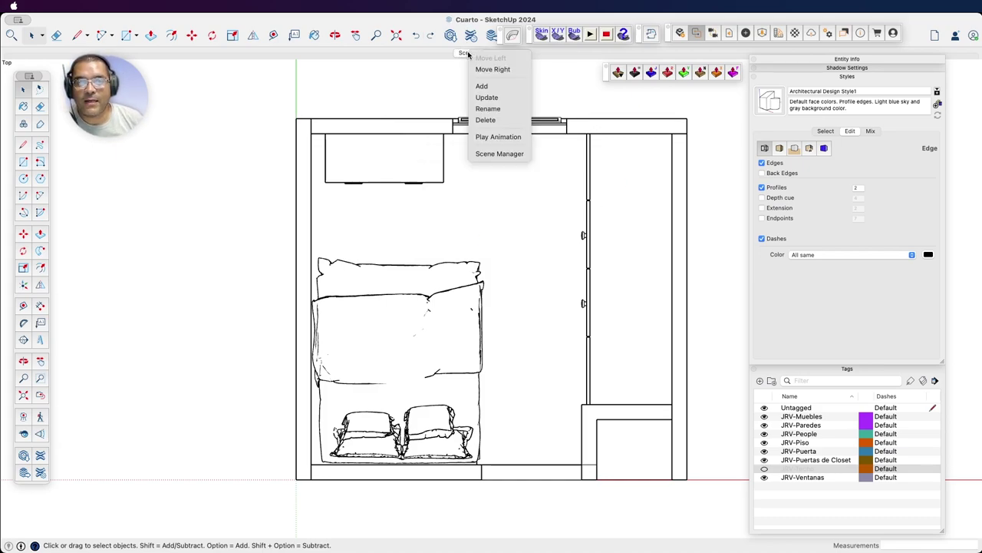
{"action": "left_click", "coordinate": [484, 113]}
{"action": "type", "text": "FRONT"}
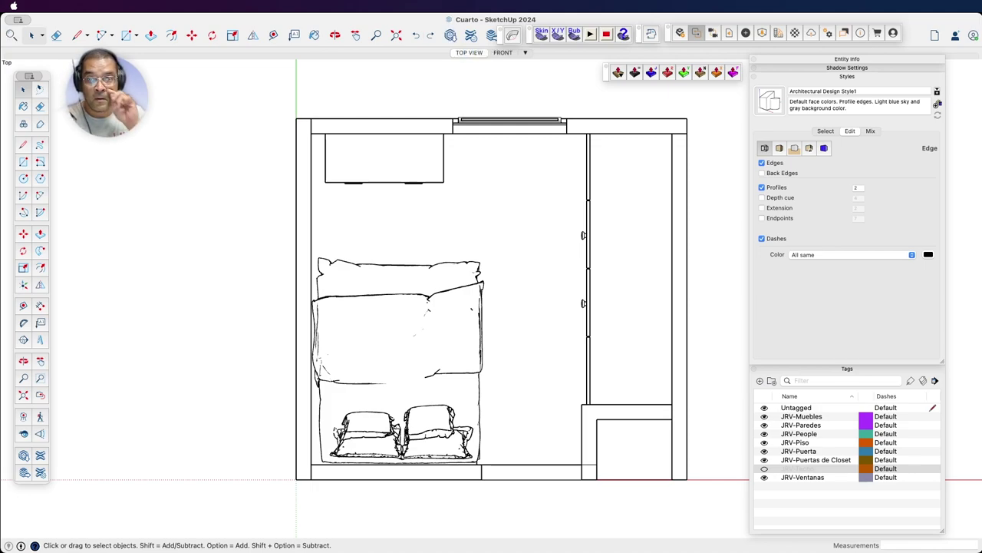
- Check the FRONT and TOP VIEW scenes, then switch to the back elevation showing the window
{"action": "left_click", "coordinate": [496, 55]}
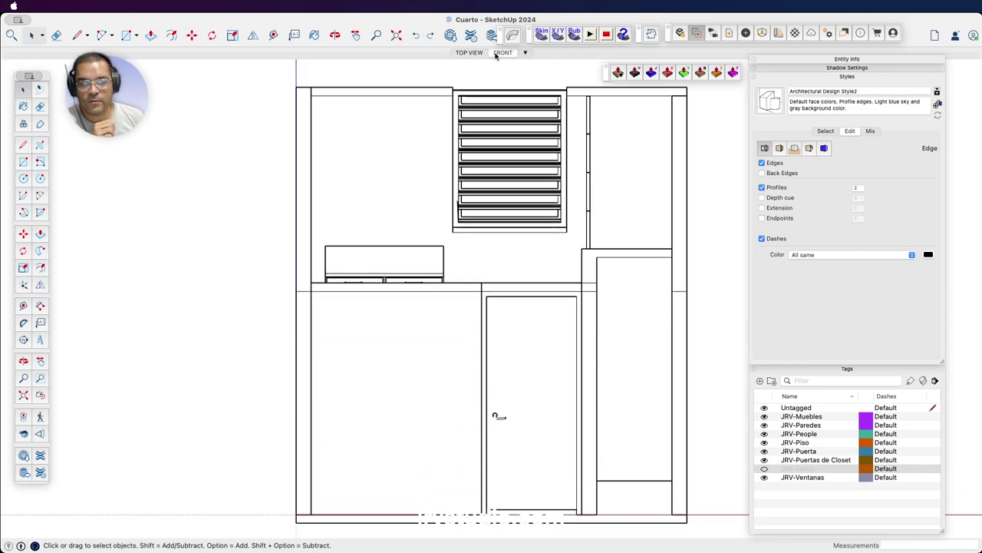
{"action": "left_click", "coordinate": [470, 54]}
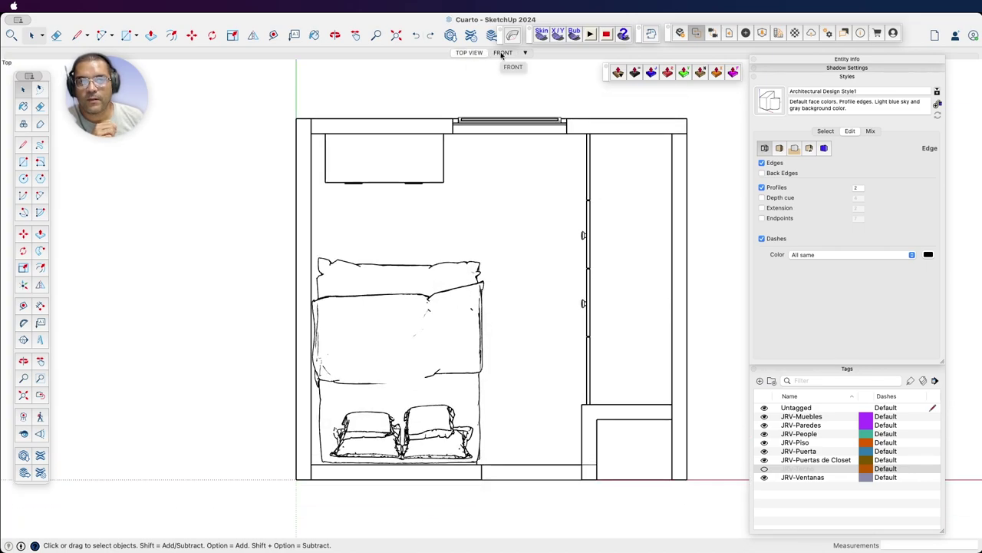
{"action": "left_click", "coordinate": [502, 54]}
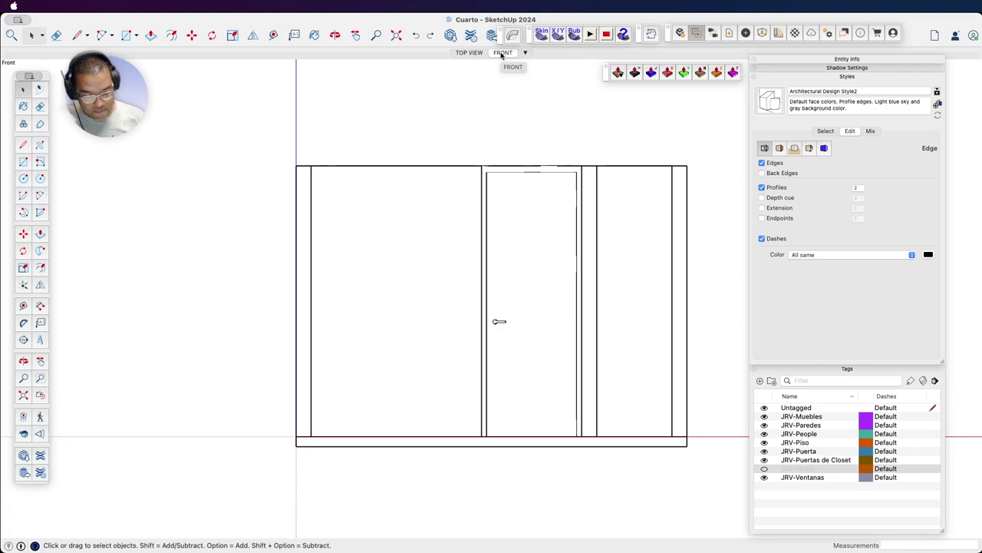
{"action": "key", "text": "super+6"}
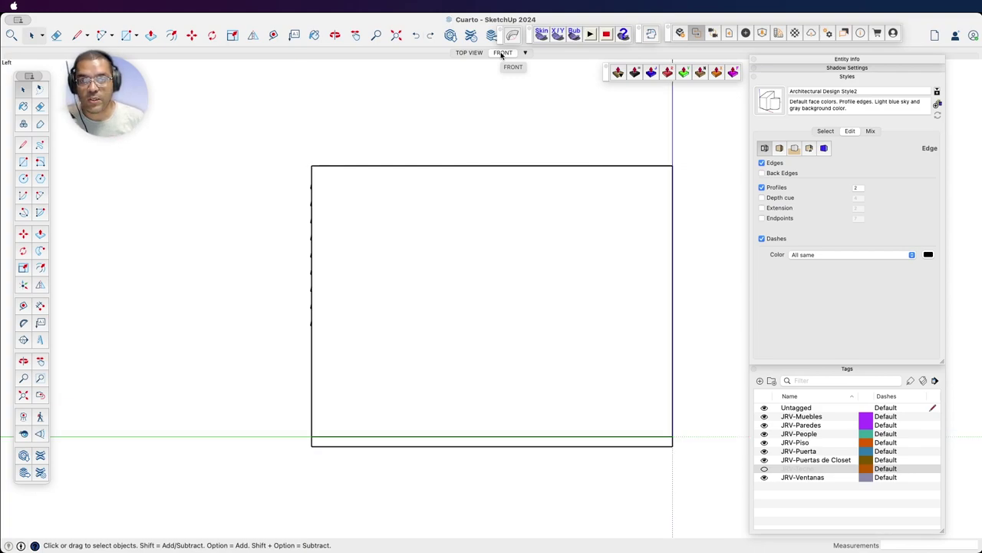
{"action": "key", "text": "super+4"}
{"action": "key", "text": "super+5"}
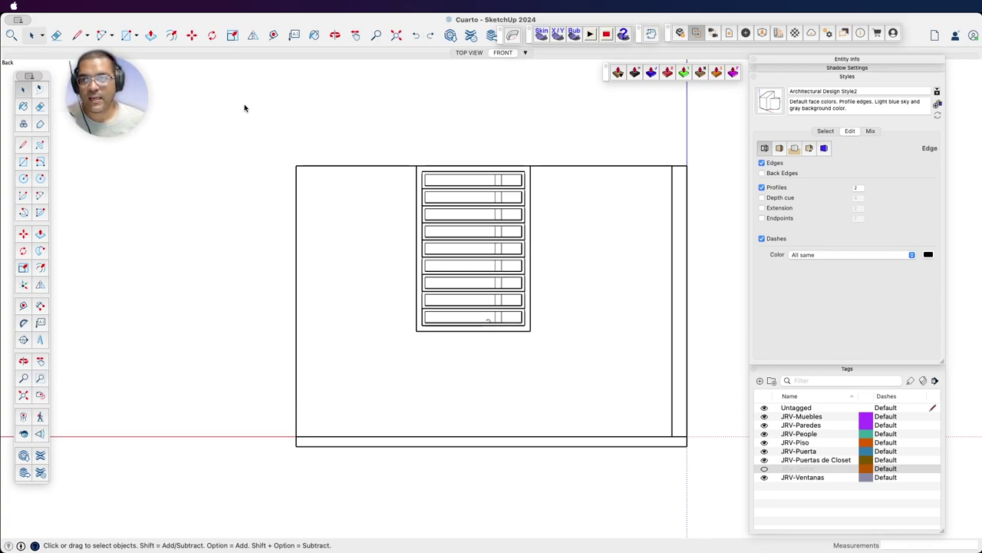
- Add a third scene from the back elevation and name it BACK
{"action": "left_click", "coordinate": [124, 7]}
{"action": "mouse_move", "coordinate": [129, 229]}
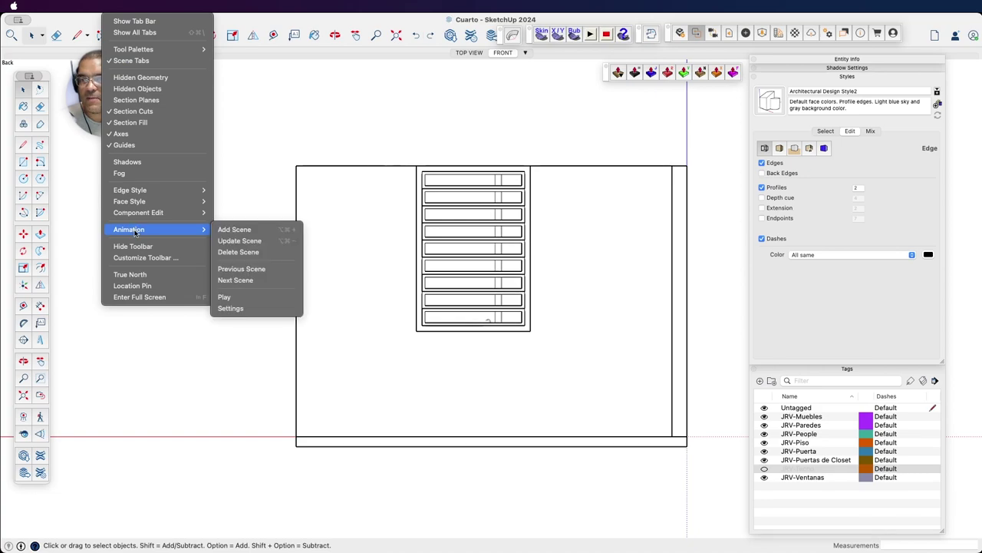
{"action": "left_click", "coordinate": [237, 231]}
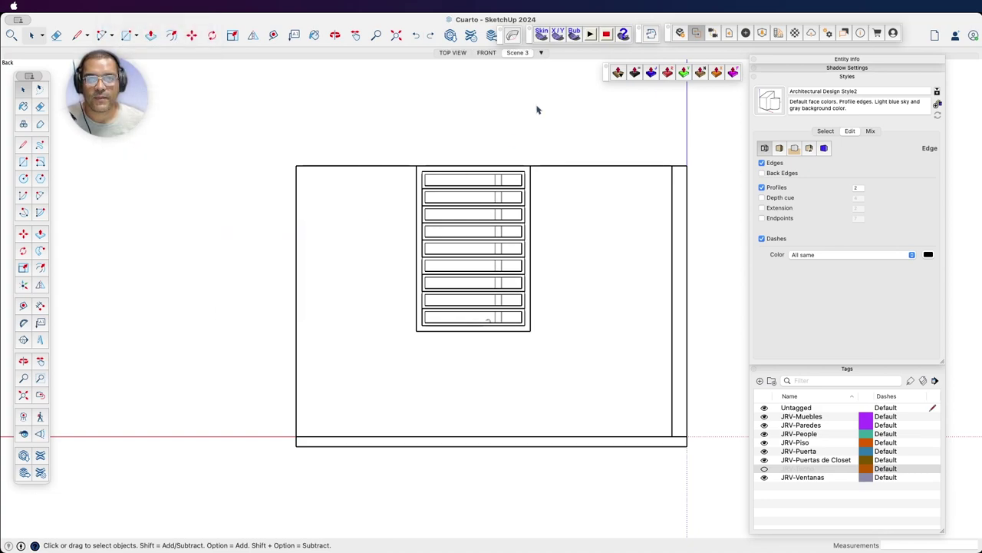
{"action": "right_click", "coordinate": [518, 55]}
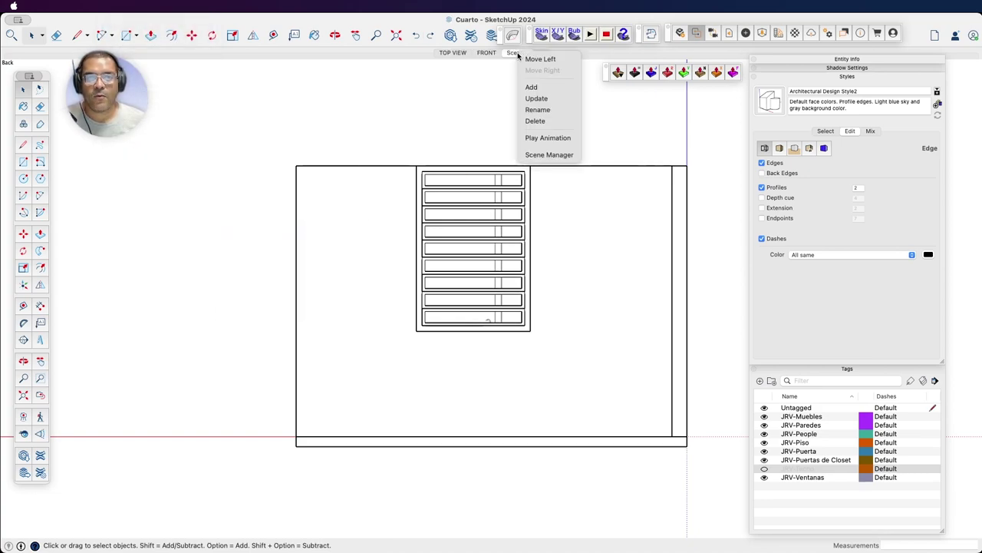
{"action": "left_click", "coordinate": [539, 112]}
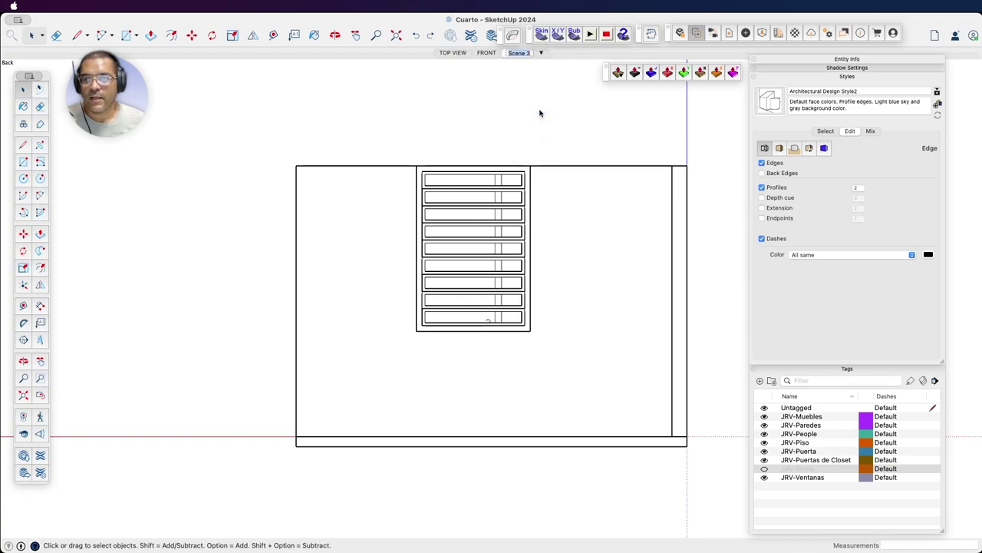
{"action": "type", "text": "Back"}
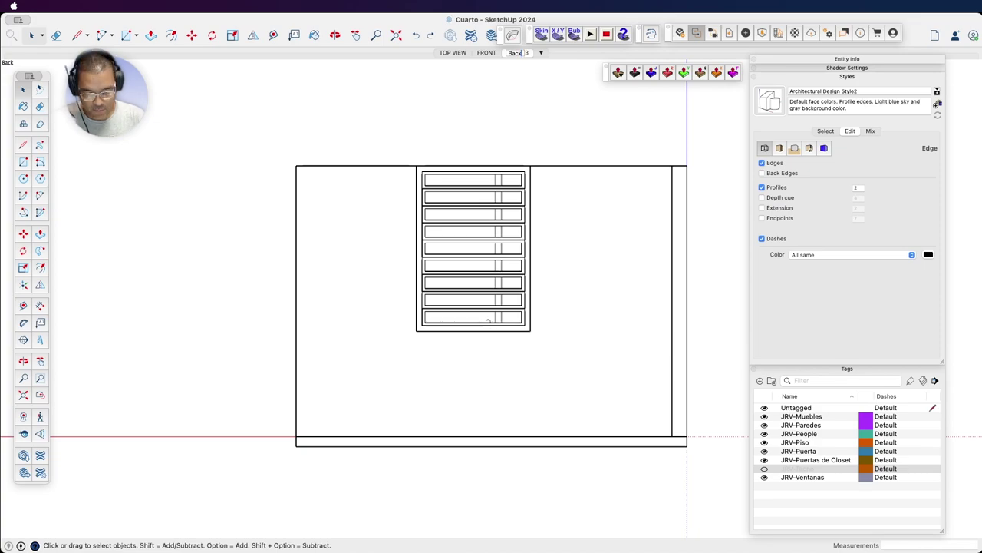
{"action": "type", "text": "ACK"}
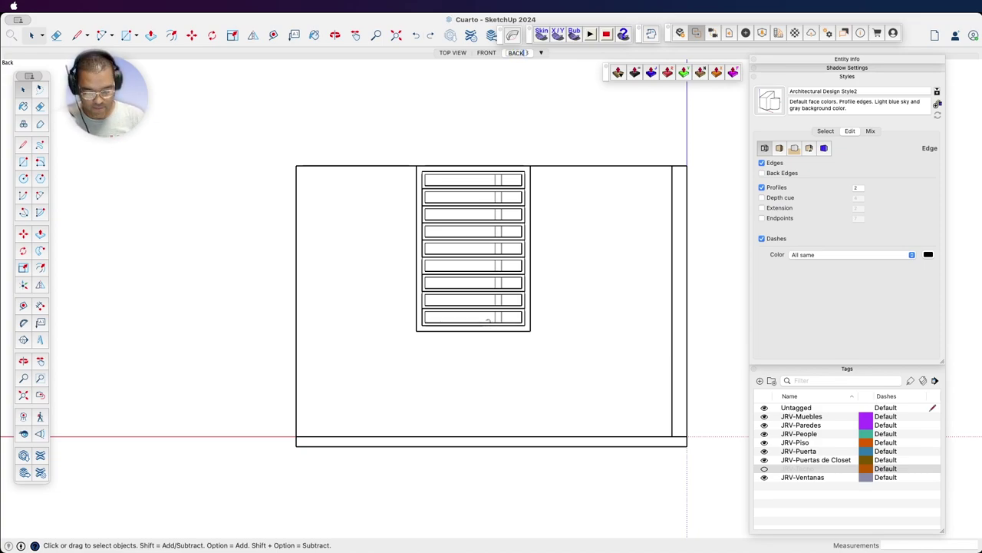
{"action": "key", "text": "Return"}
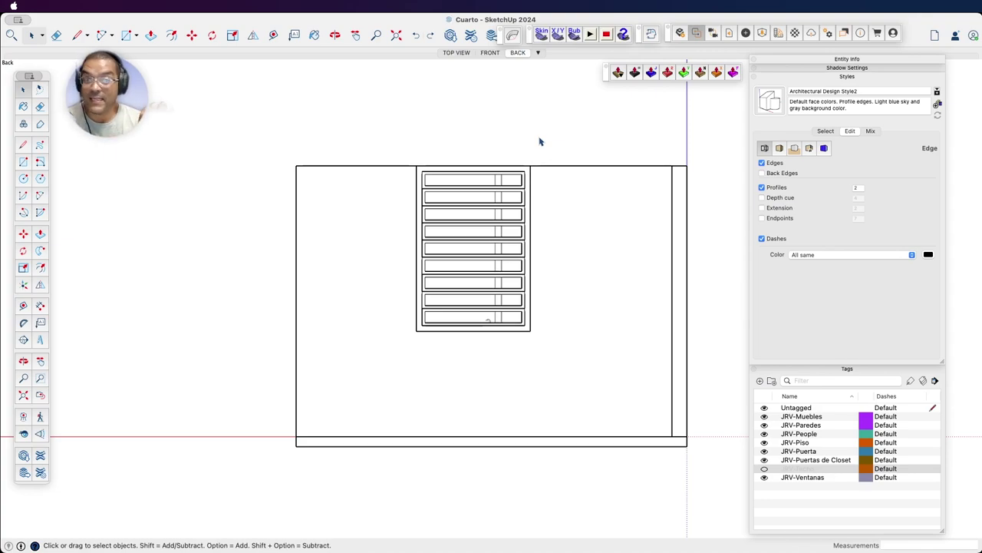
- Create a new tag named JRV-Medidas and make it the active tag
{"action": "left_click", "coordinate": [852, 77]}
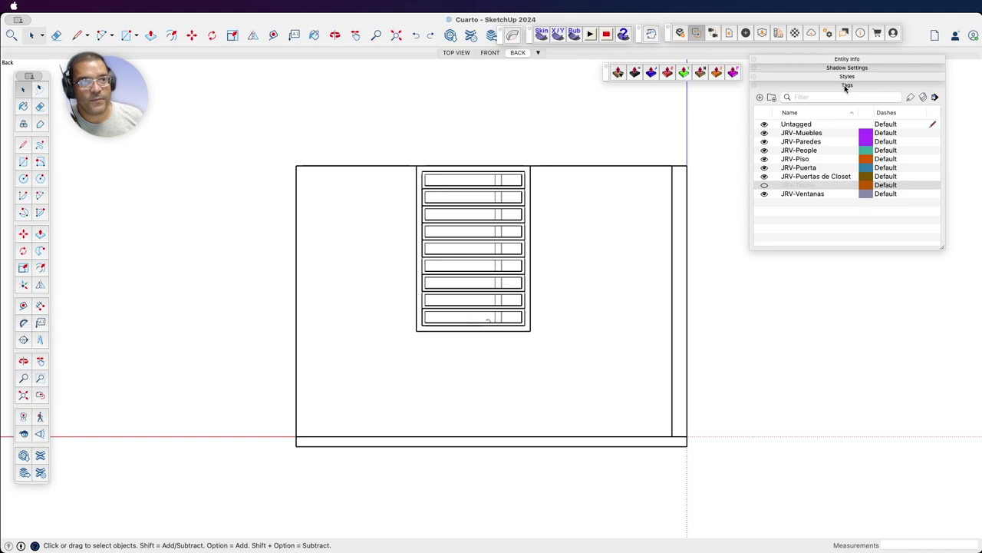
{"action": "left_click", "coordinate": [760, 97]}
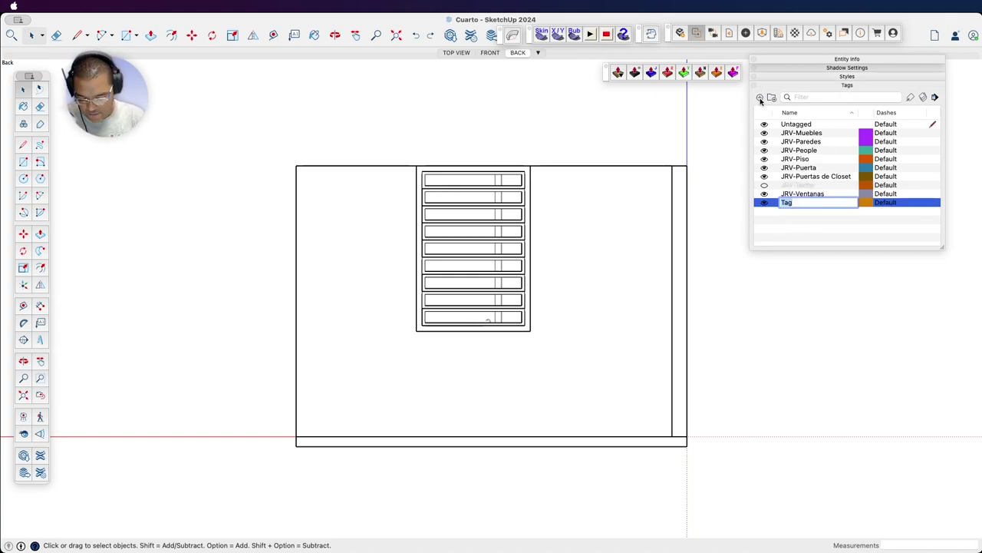
{"action": "type", "text": "JRV-Medidas"}
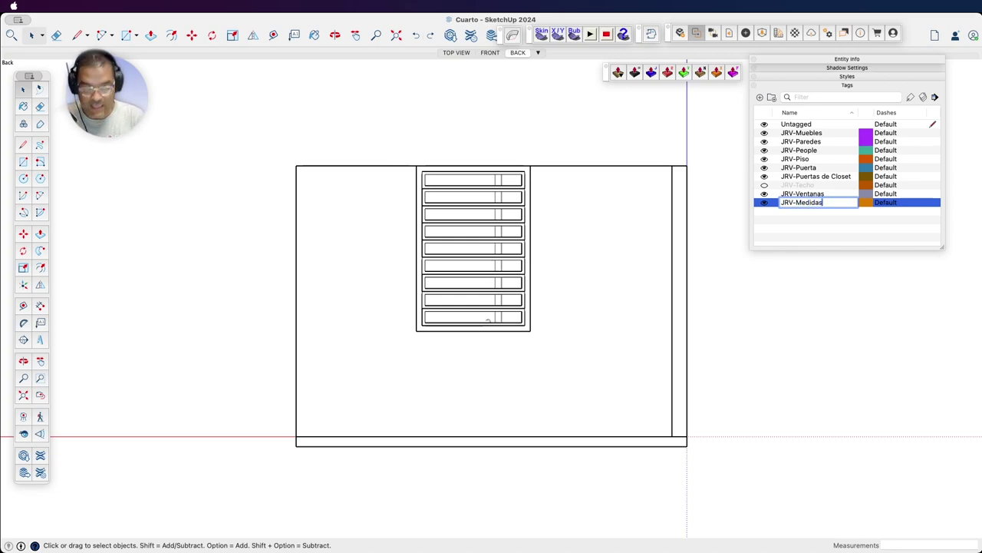
{"action": "key", "text": "Return"}
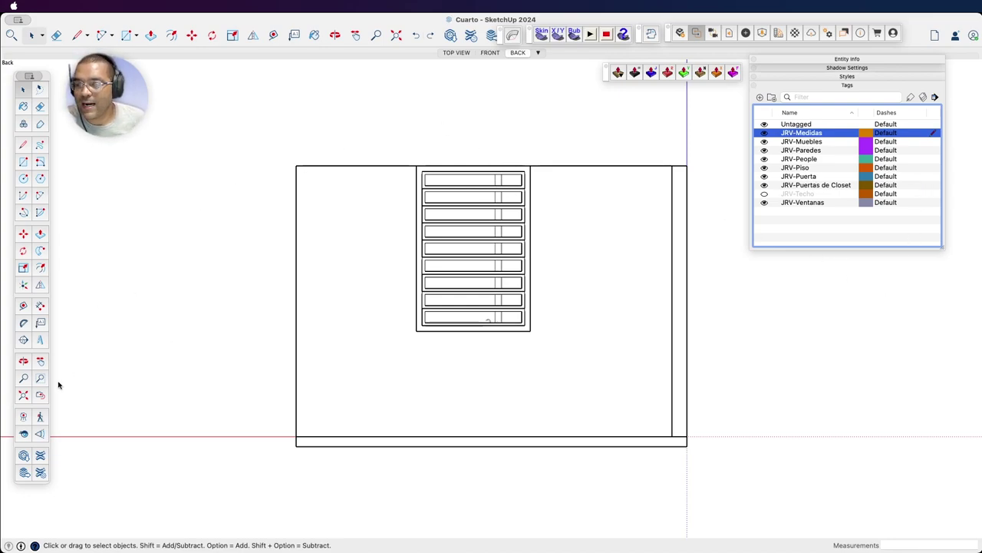
- Dimension the back wall's 9' height and 13' overall width
{"action": "left_click", "coordinate": [40, 307]}
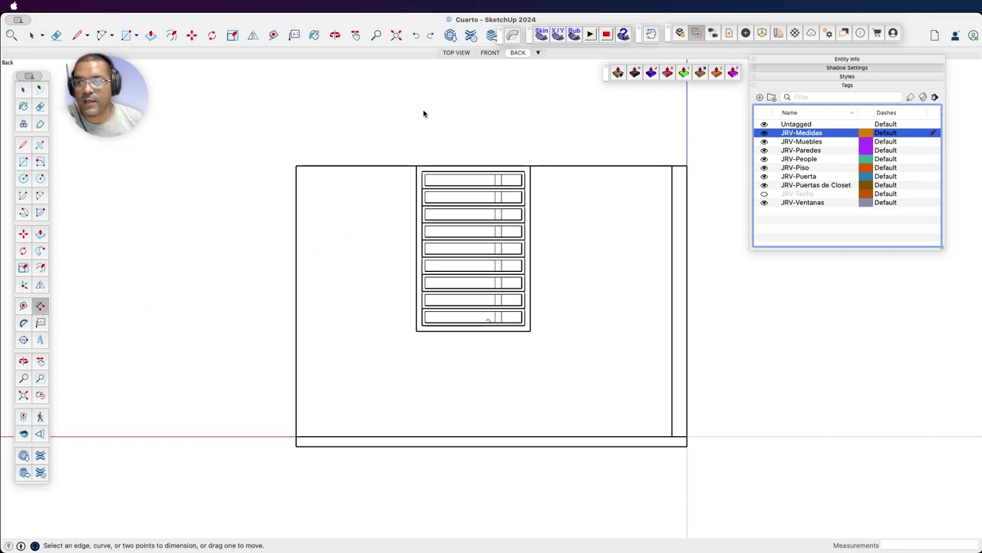
{"action": "left_click", "coordinate": [296, 166]}
{"action": "left_click", "coordinate": [296, 436]}
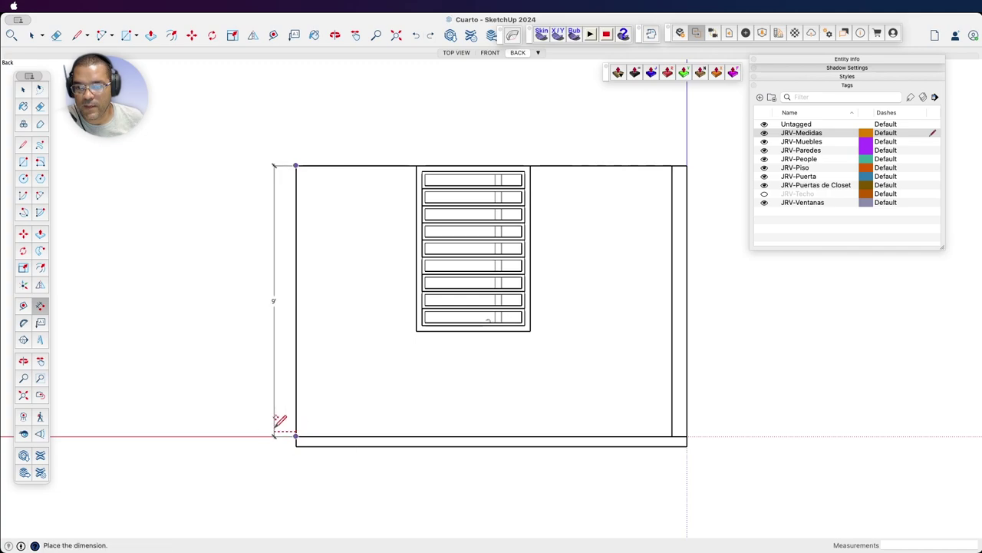
{"action": "left_click", "coordinate": [275, 413]}
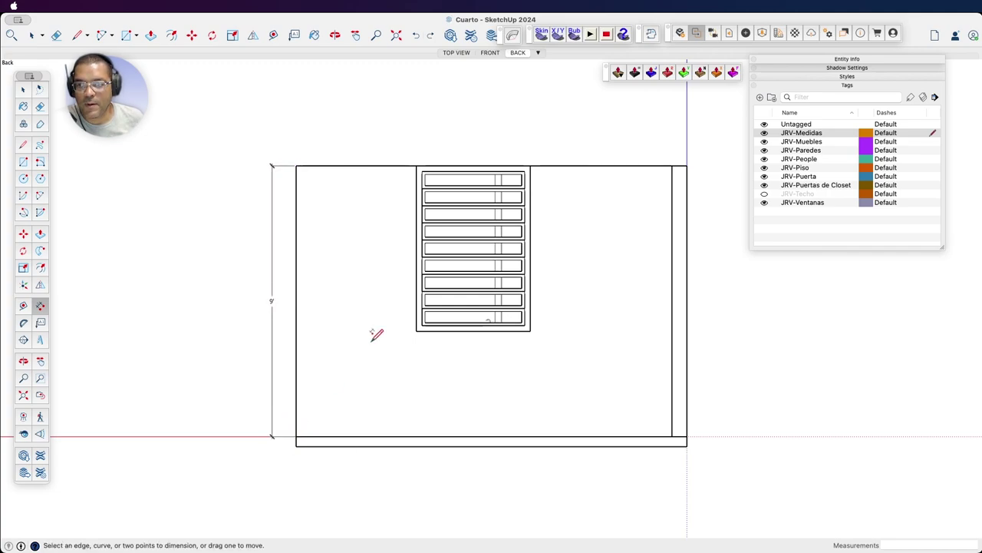
{"action": "left_click", "coordinate": [296, 166]}
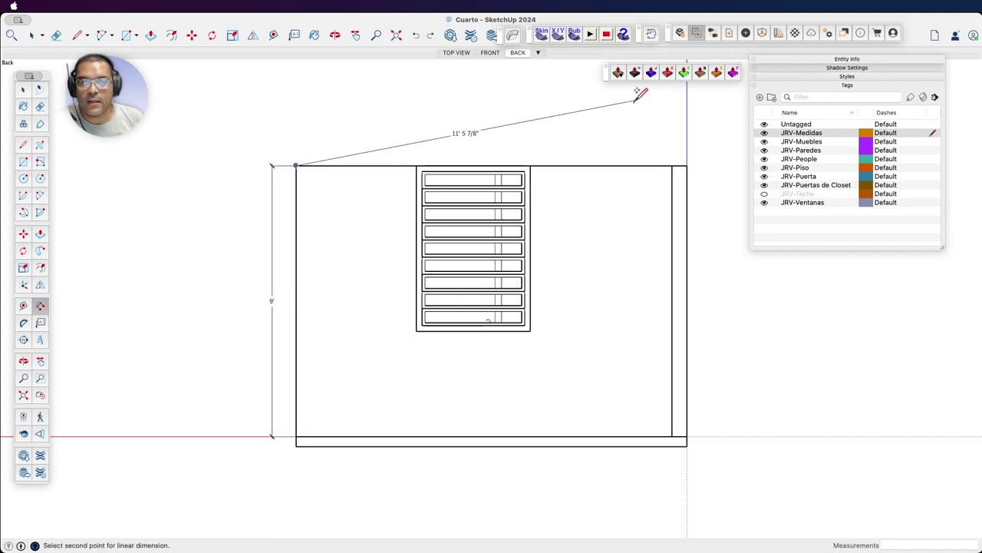
{"action": "left_click", "coordinate": [687, 165]}
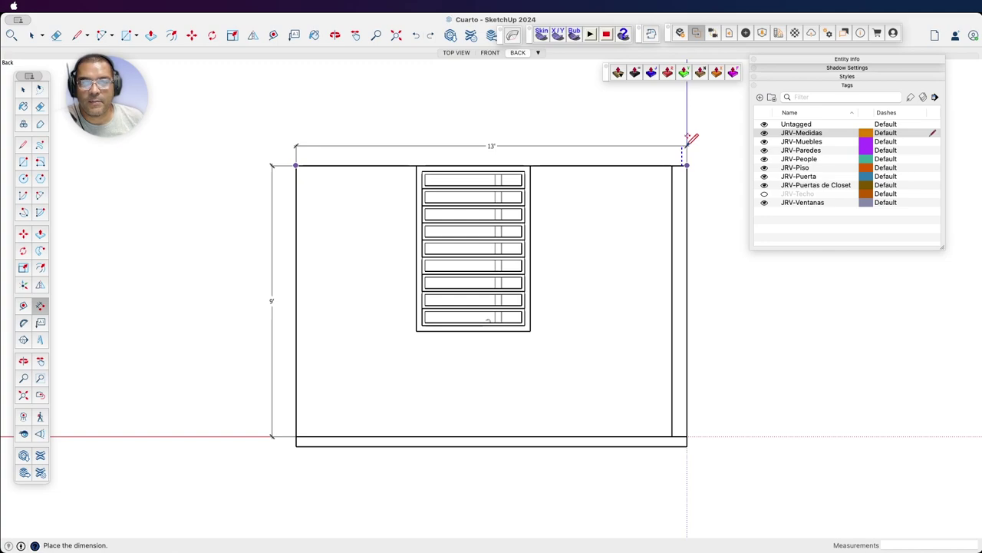
{"action": "left_click", "coordinate": [690, 144]}
- Dimension the window's 3' 9 1/2" width and 5' 6" height
{"action": "left_click", "coordinate": [529, 330]}
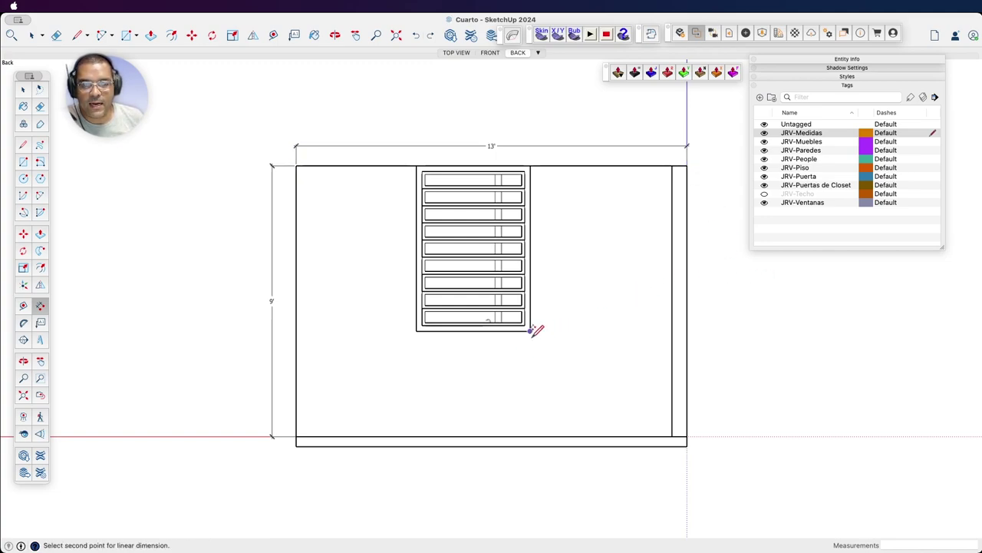
{"action": "left_click", "coordinate": [417, 330]}
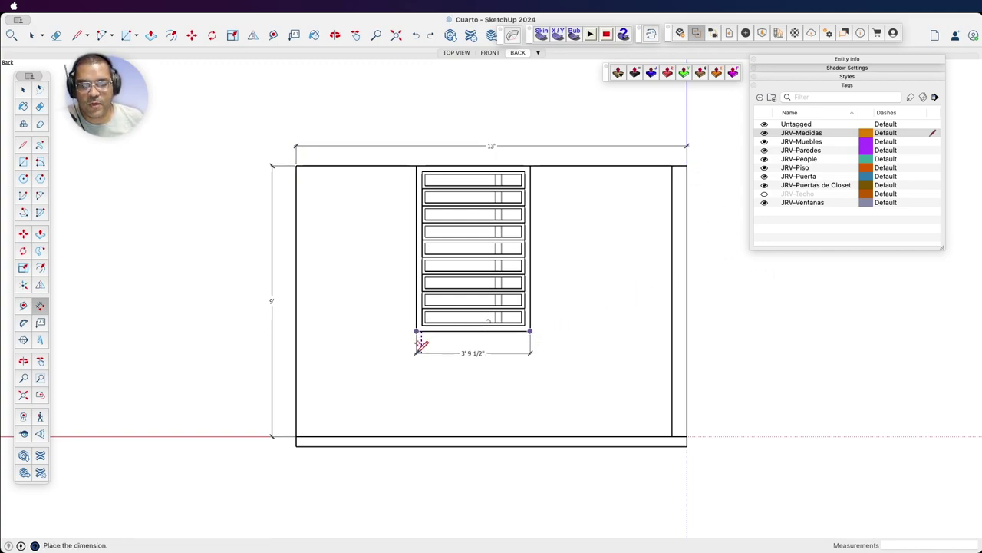
{"action": "left_click", "coordinate": [417, 354]}
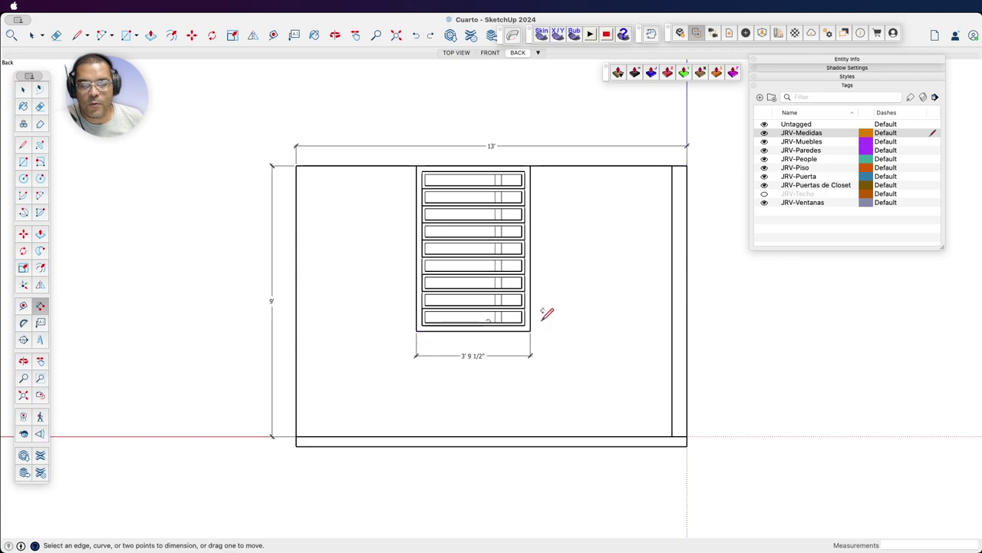
{"action": "left_click", "coordinate": [530, 166]}
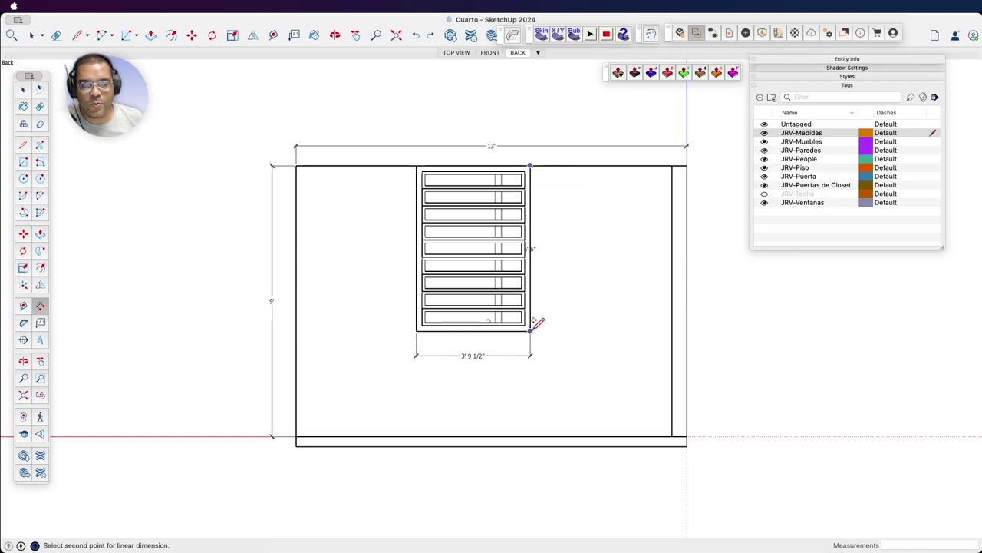
{"action": "left_click", "coordinate": [531, 330]}
{"action": "left_click", "coordinate": [549, 316]}
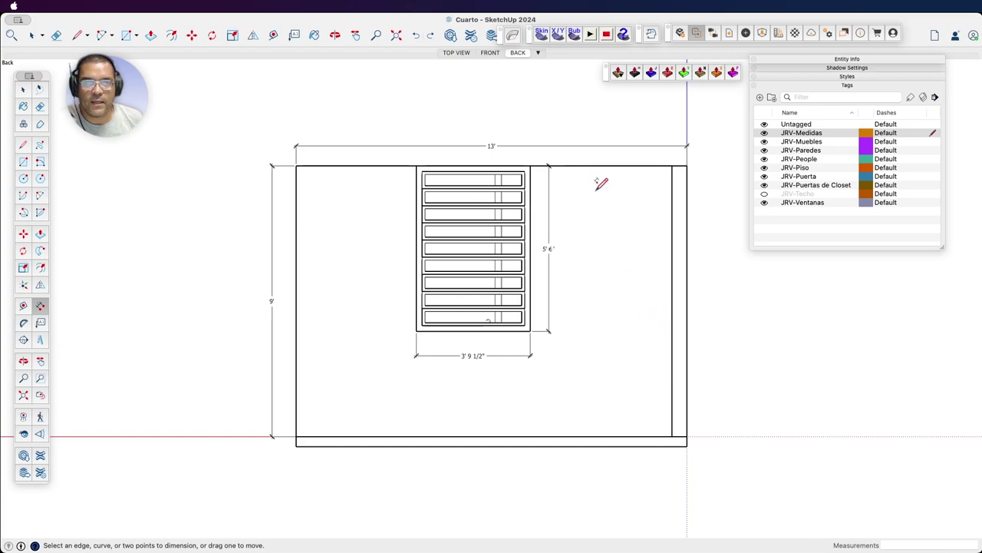
- Update the BACK scene to store the new dimensions
{"action": "left_click", "coordinate": [25, 91]}
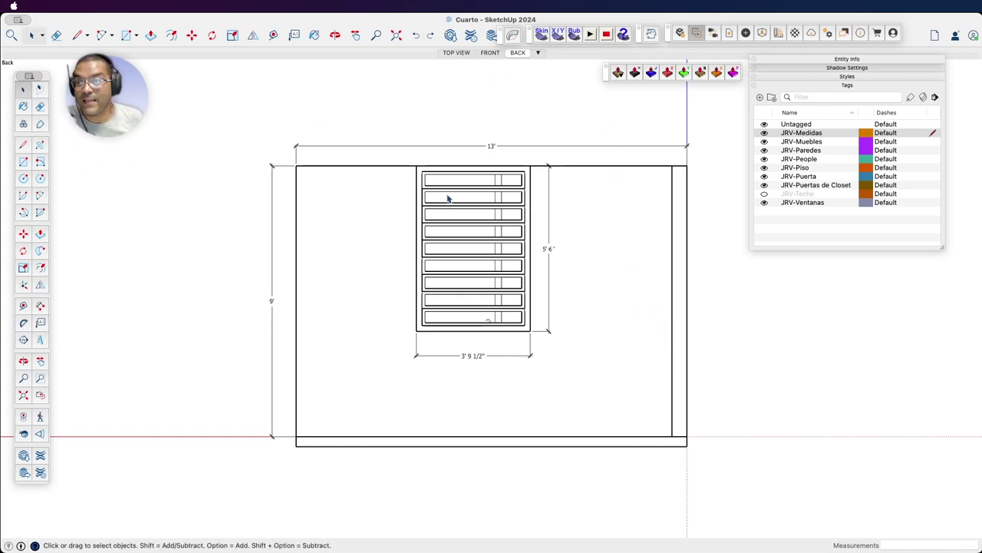
{"action": "right_click", "coordinate": [522, 55]}
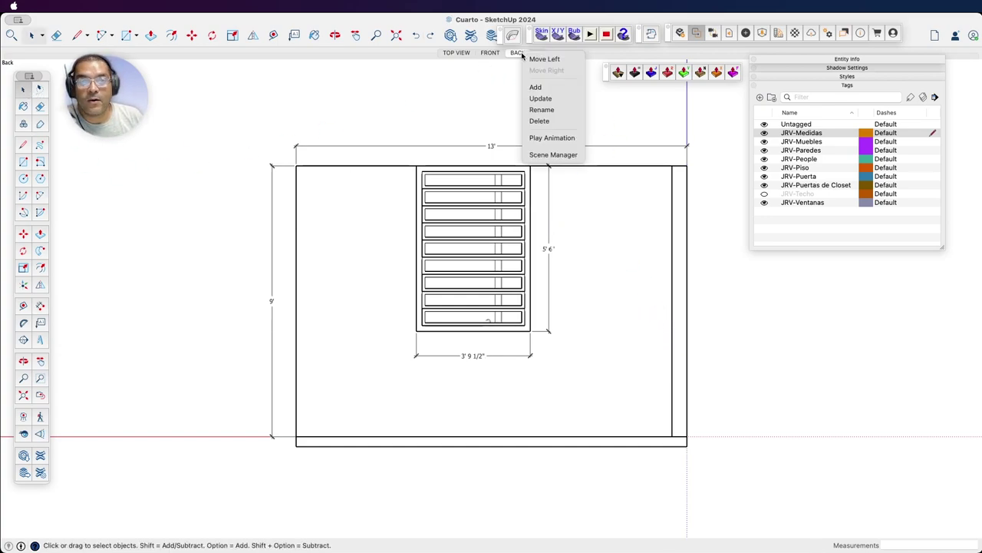
{"action": "left_click", "coordinate": [543, 99]}
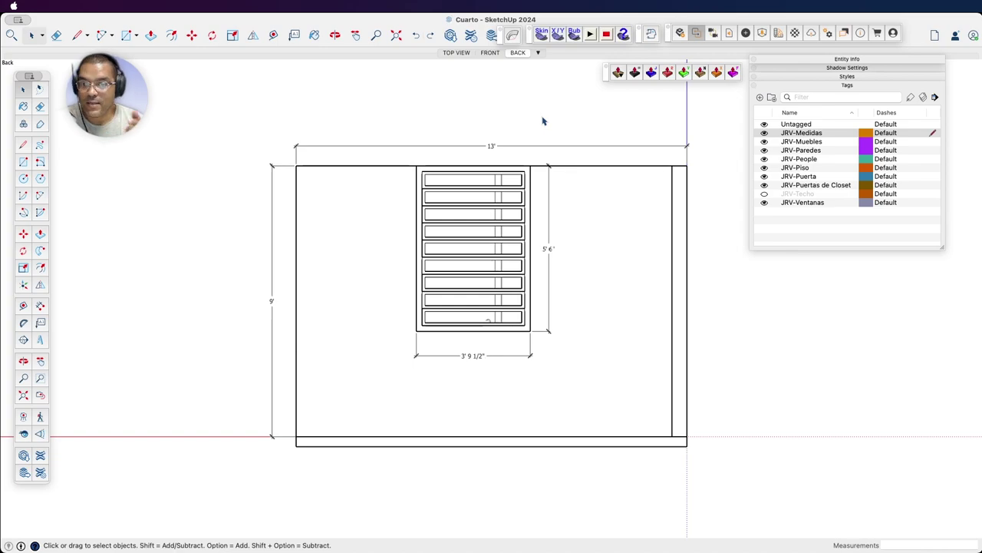
- On the FRONT scene, dimension the door's 9' height and 3' 4" width, then update the scene
{"action": "left_click", "coordinate": [490, 53]}
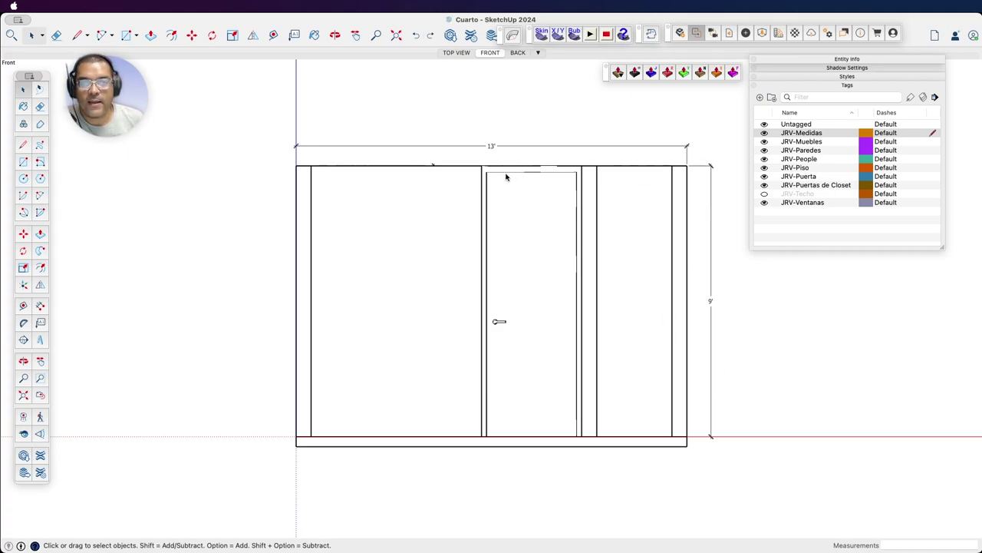
{"action": "left_click", "coordinate": [40, 306]}
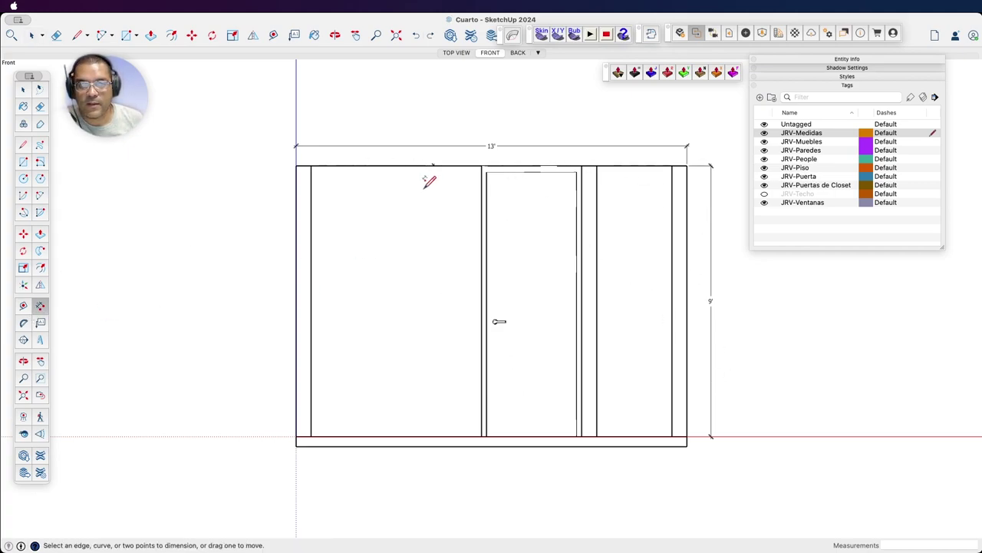
{"action": "left_click", "coordinate": [482, 165]}
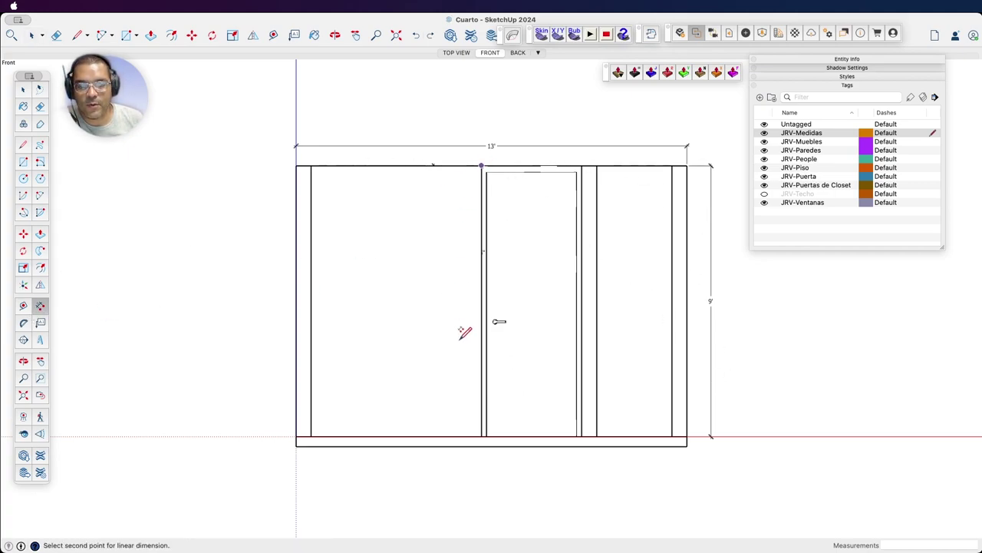
{"action": "left_click", "coordinate": [482, 436]}
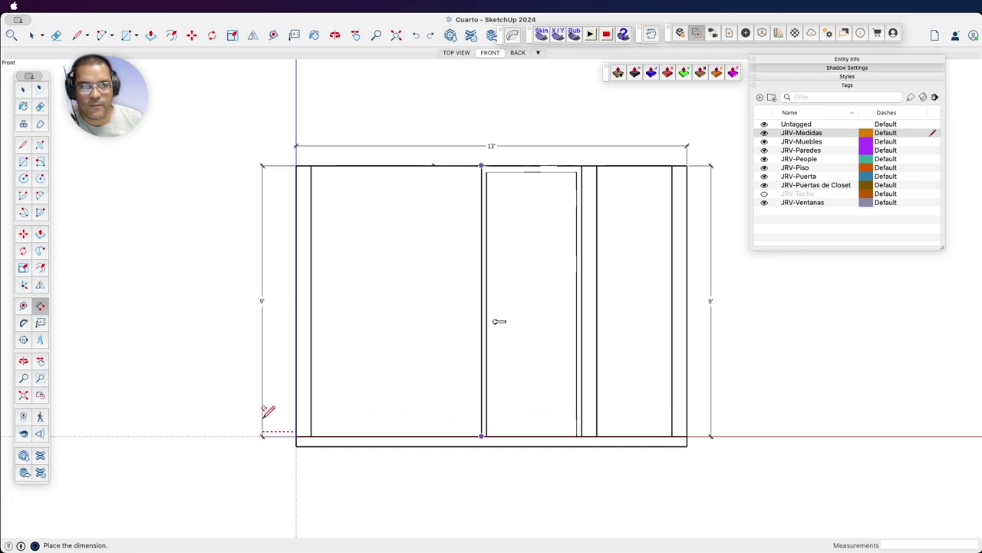
{"action": "left_click", "coordinate": [535, 407]}
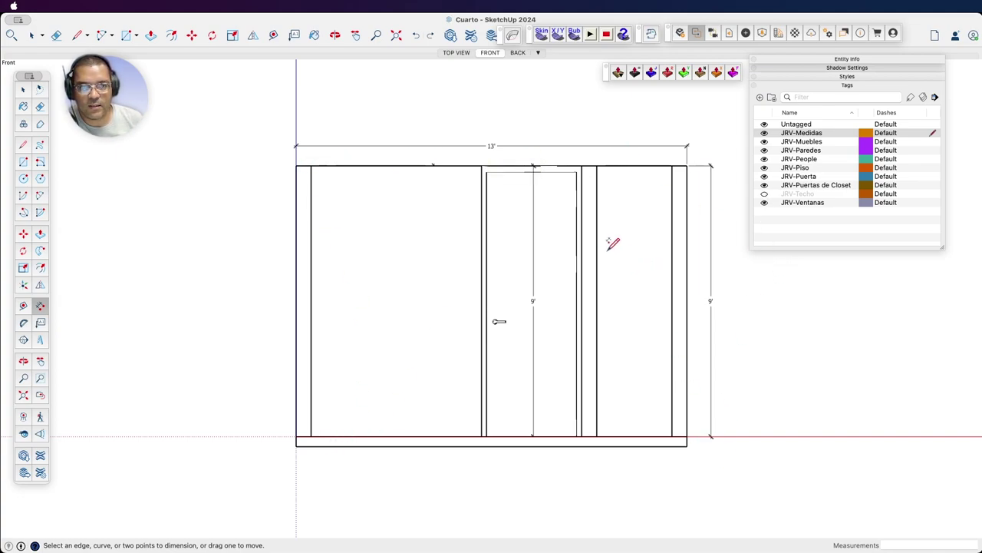
{"action": "left_click", "coordinate": [482, 165]}
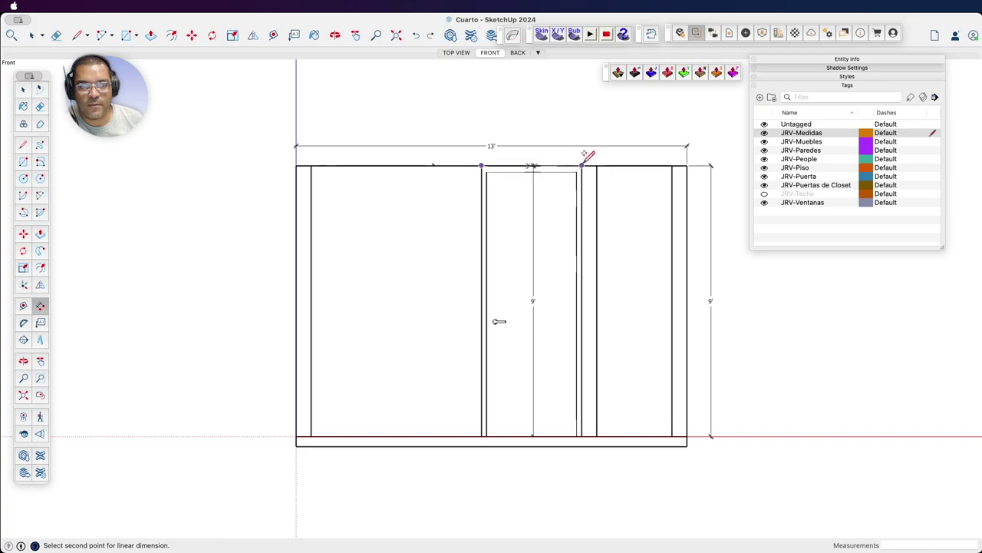
{"action": "left_click", "coordinate": [582, 165]}
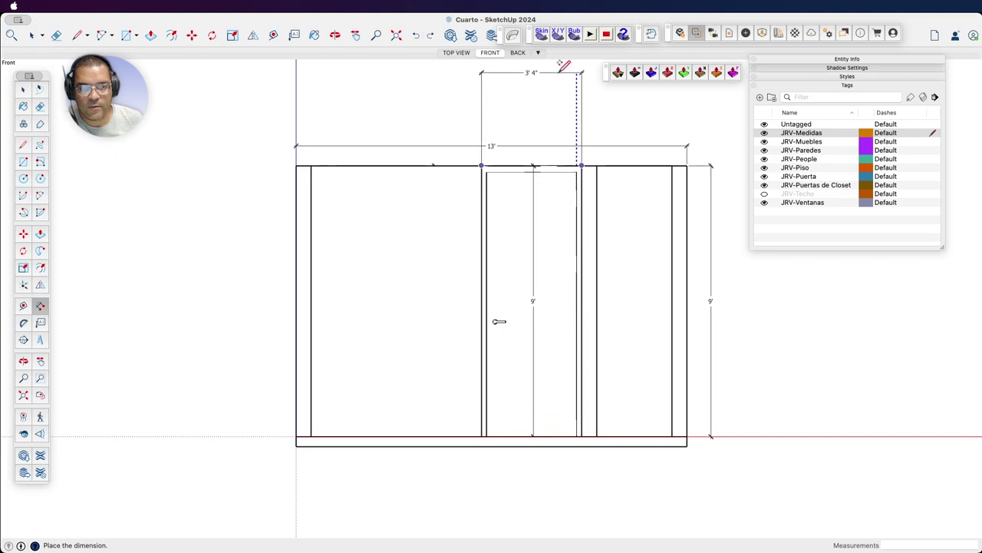
{"action": "left_click", "coordinate": [571, 146]}
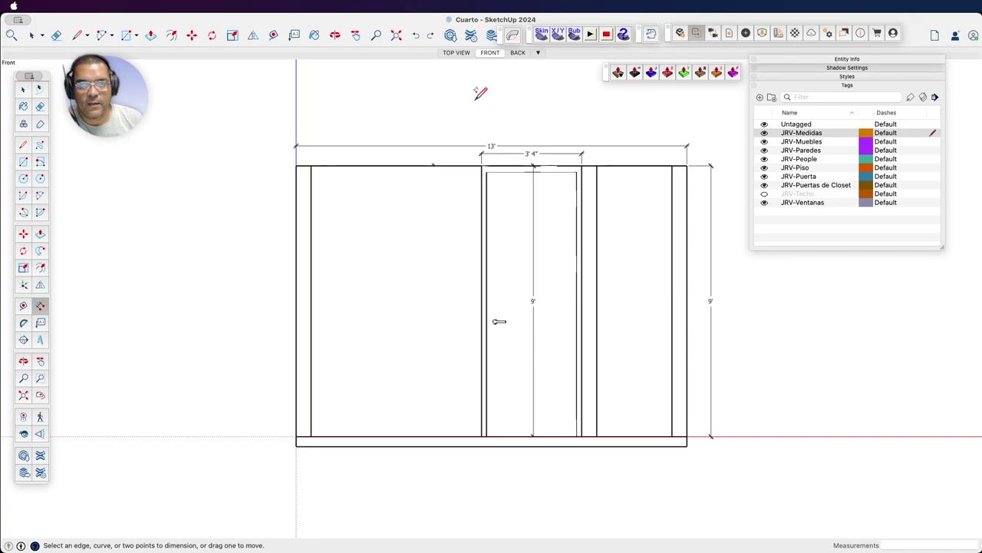
{"action": "right_click", "coordinate": [495, 53]}
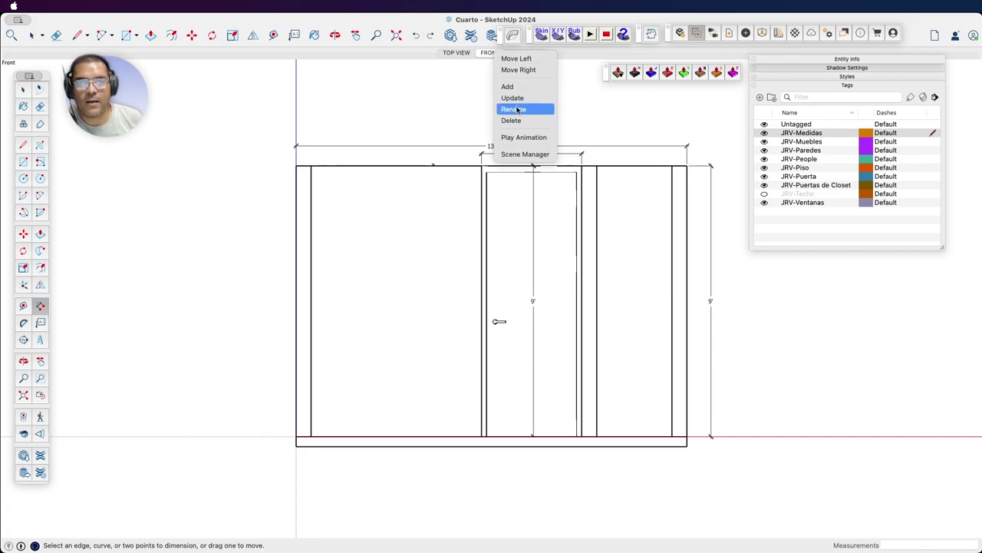
{"action": "left_click", "coordinate": [513, 97]}
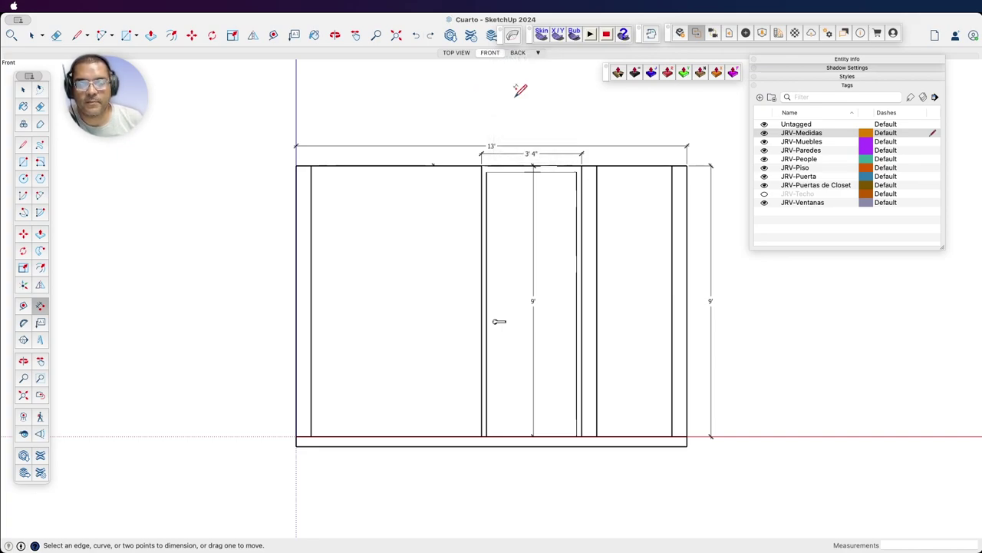
- On the TOP VIEW scene, add the room's 12' and 13' overall dimensions
{"action": "left_click", "coordinate": [456, 53]}
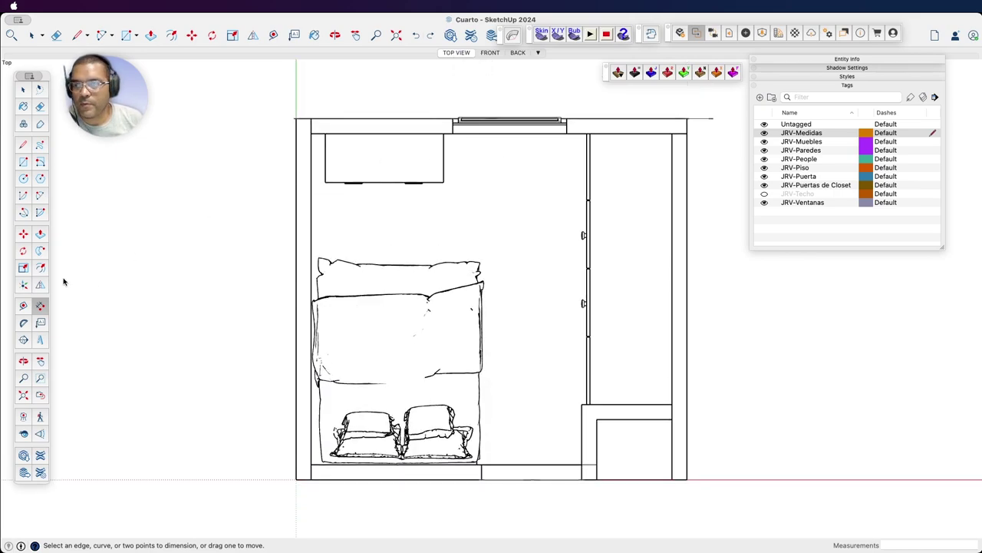
{"action": "left_click", "coordinate": [297, 118]}
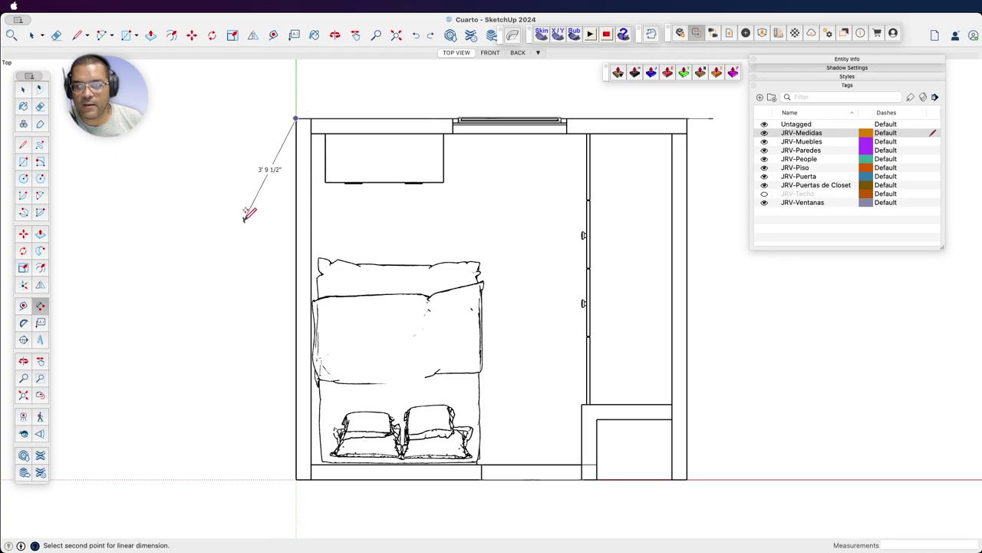
{"action": "left_click", "coordinate": [296, 478]}
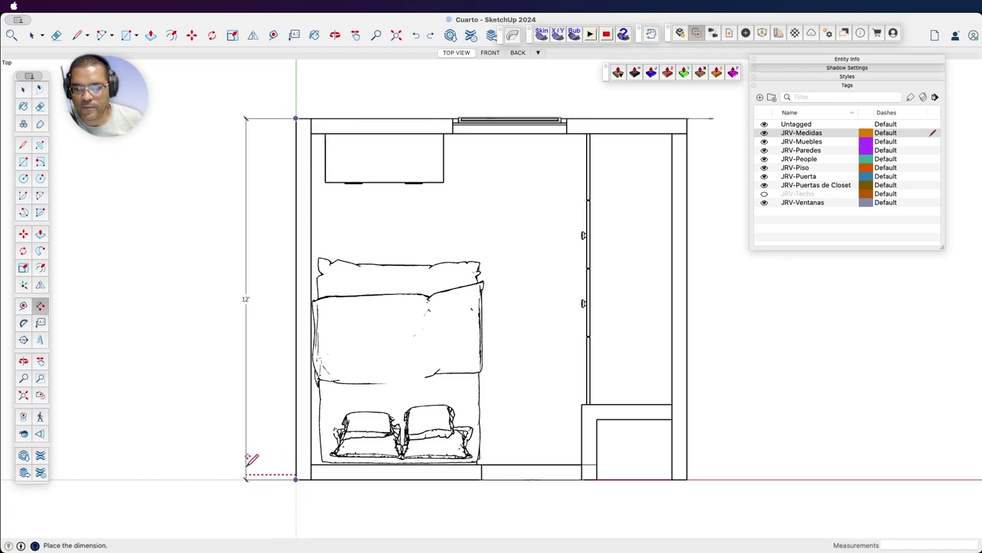
{"action": "left_click", "coordinate": [245, 464]}
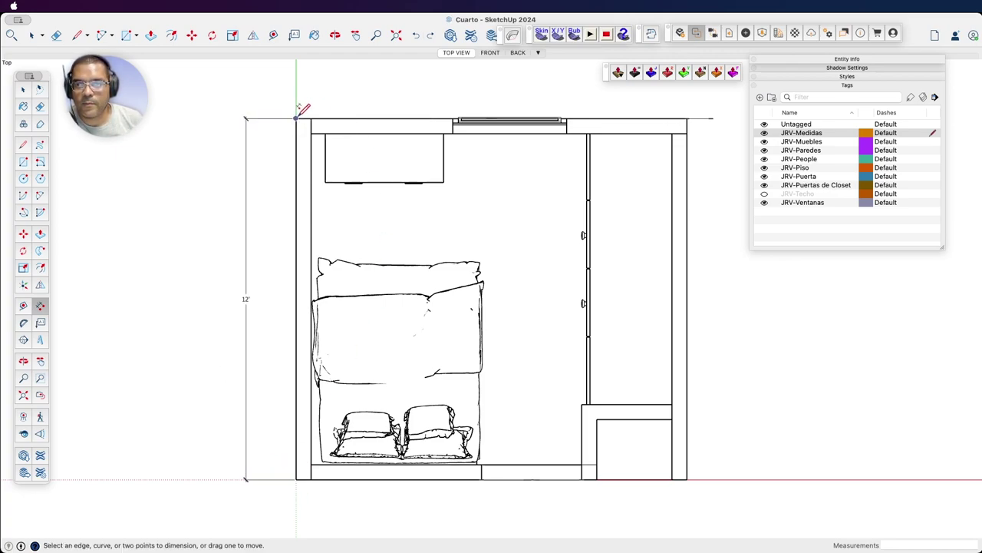
{"action": "left_click", "coordinate": [296, 117]}
{"action": "left_click", "coordinate": [688, 118]}
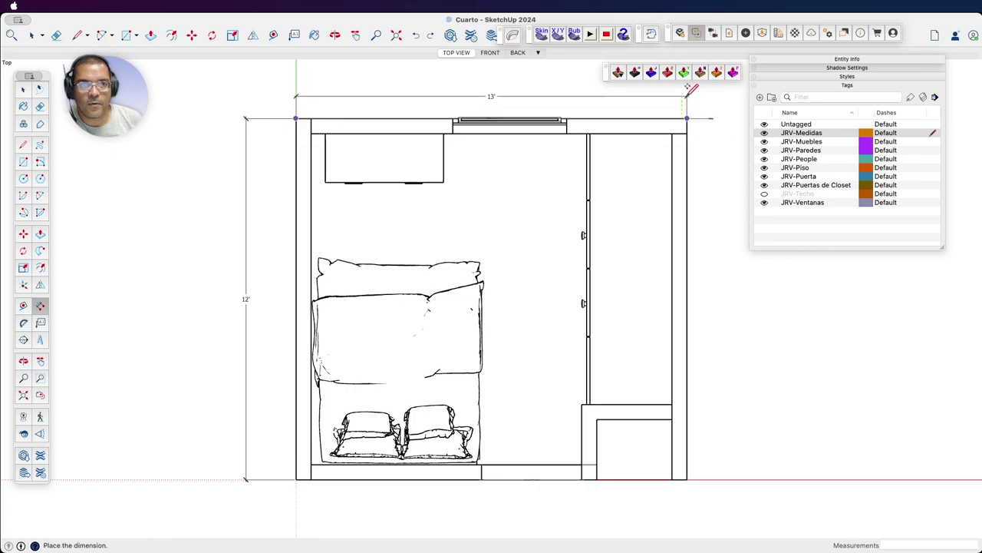
{"action": "left_click", "coordinate": [688, 94]}
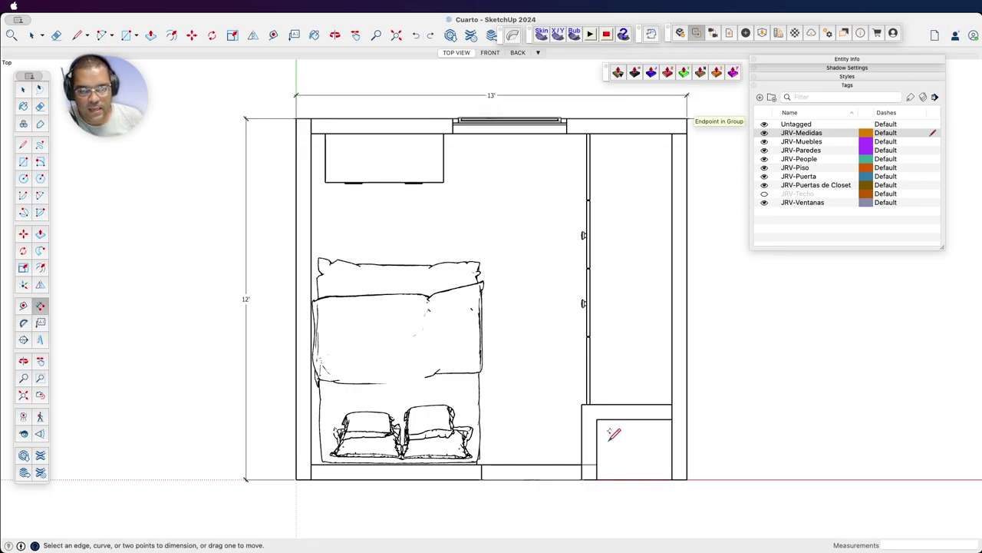
- Add the 9' closet wall dimension and the 3' 9 1/2" window width
{"action": "left_click", "coordinate": [583, 403]}
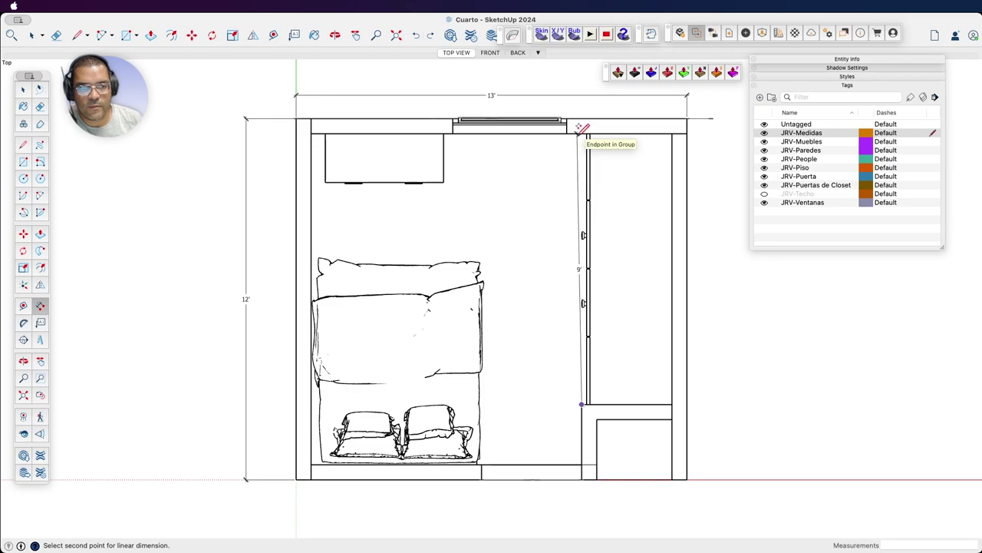
{"action": "key", "text": "Escape"}
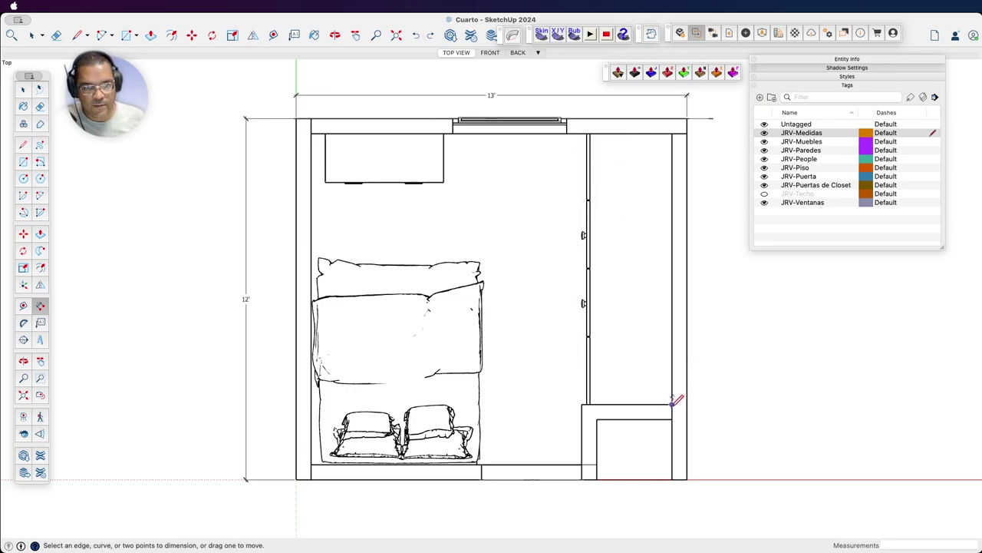
{"action": "left_click", "coordinate": [671, 404]}
{"action": "left_click", "coordinate": [672, 133]}
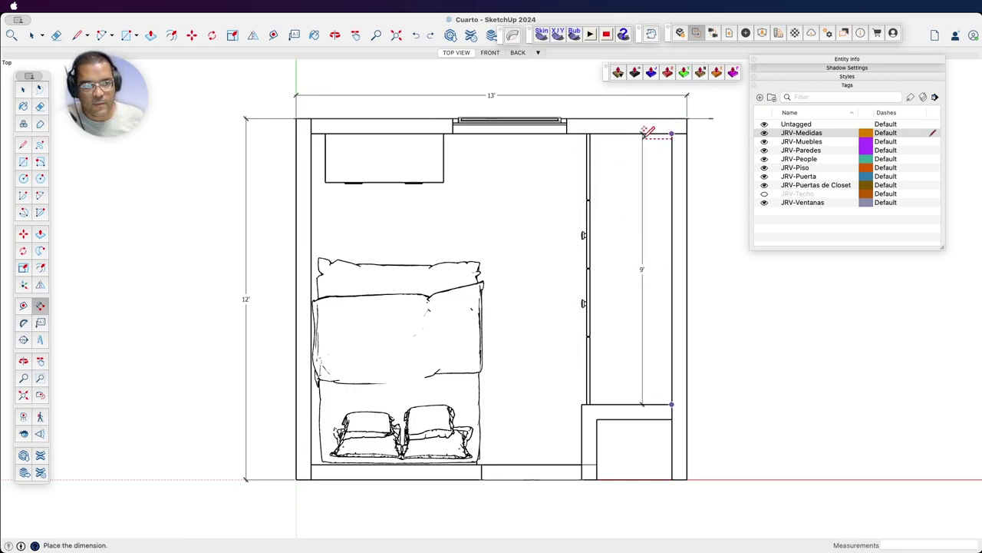
{"action": "left_click", "coordinate": [714, 127]}
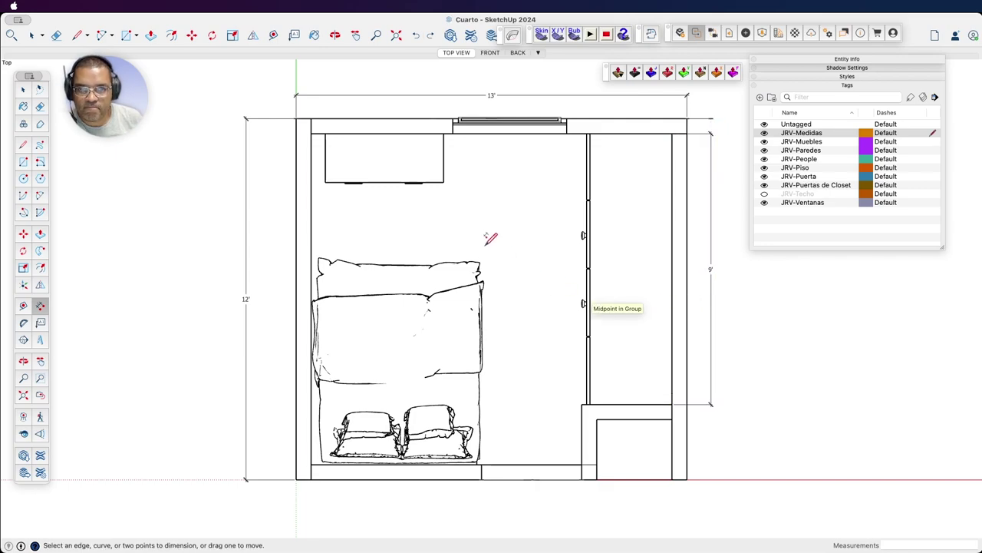
{"action": "left_click", "coordinate": [453, 133]}
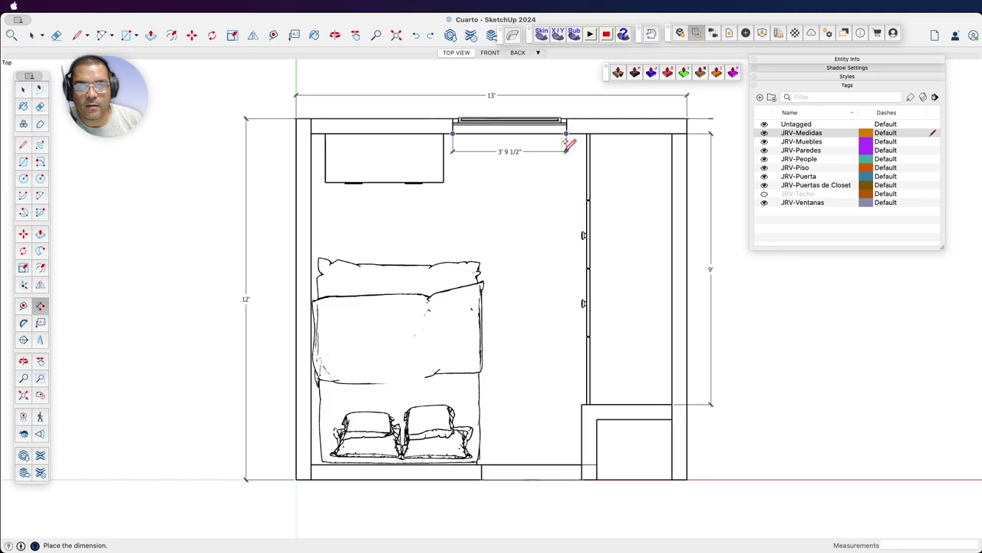
{"action": "left_click", "coordinate": [561, 103]}
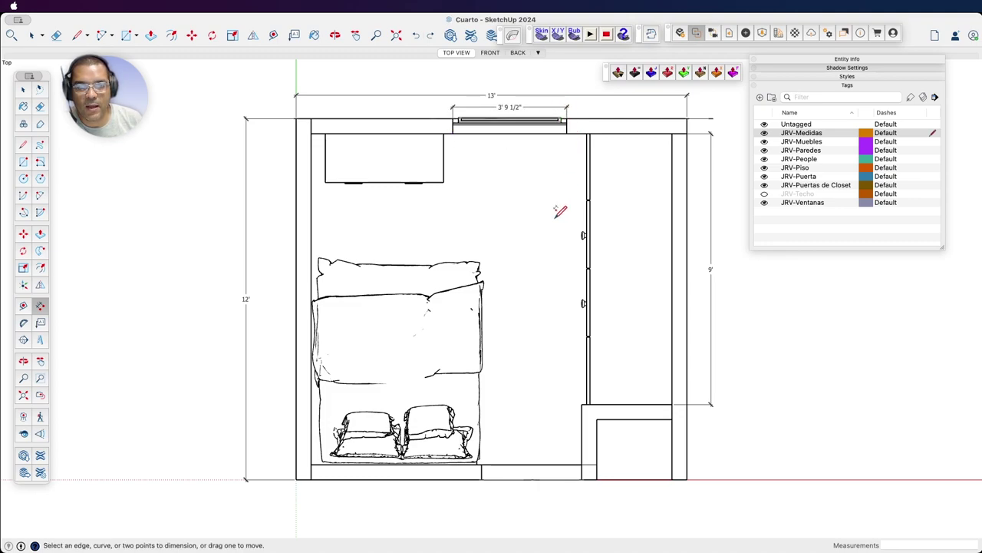
- Add the 3' 4" door opening, 2' closet offset and 5' 8" wall segment dimensions
{"action": "left_click", "coordinate": [482, 479]}
{"action": "left_click", "coordinate": [583, 479]}
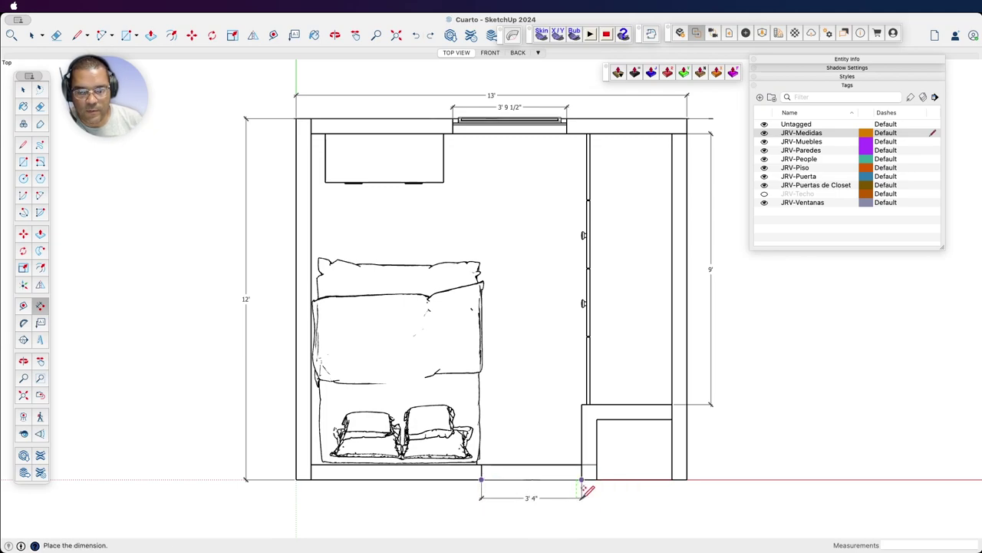
{"action": "left_click", "coordinate": [587, 489]}
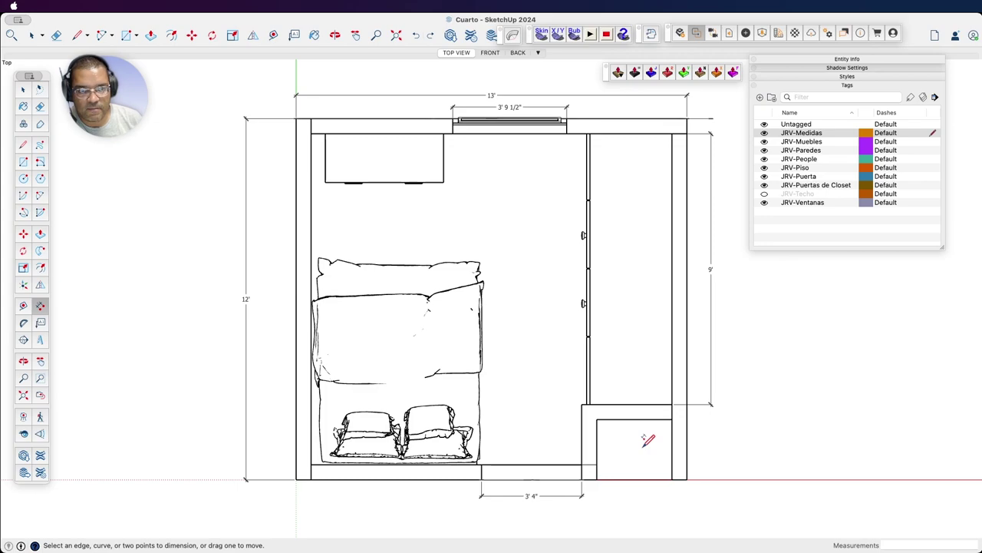
{"action": "left_click", "coordinate": [582, 405]}
{"action": "left_click", "coordinate": [582, 463]}
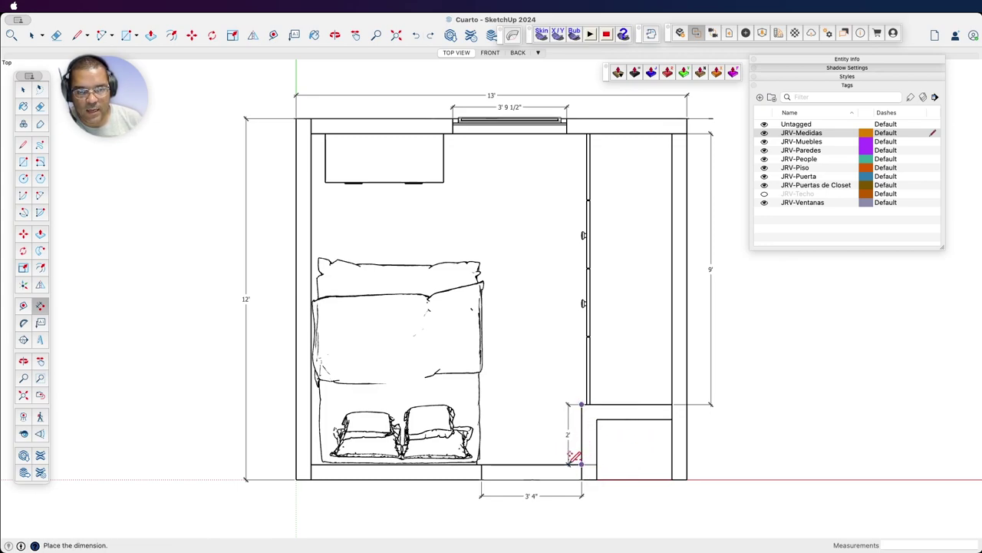
{"action": "left_click", "coordinate": [717, 453]}
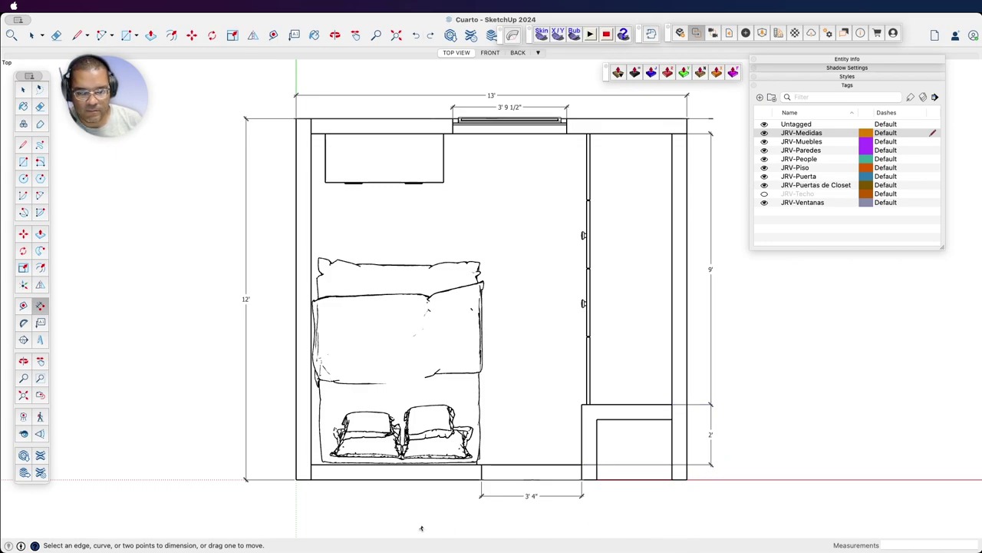
{"action": "left_click", "coordinate": [311, 465]}
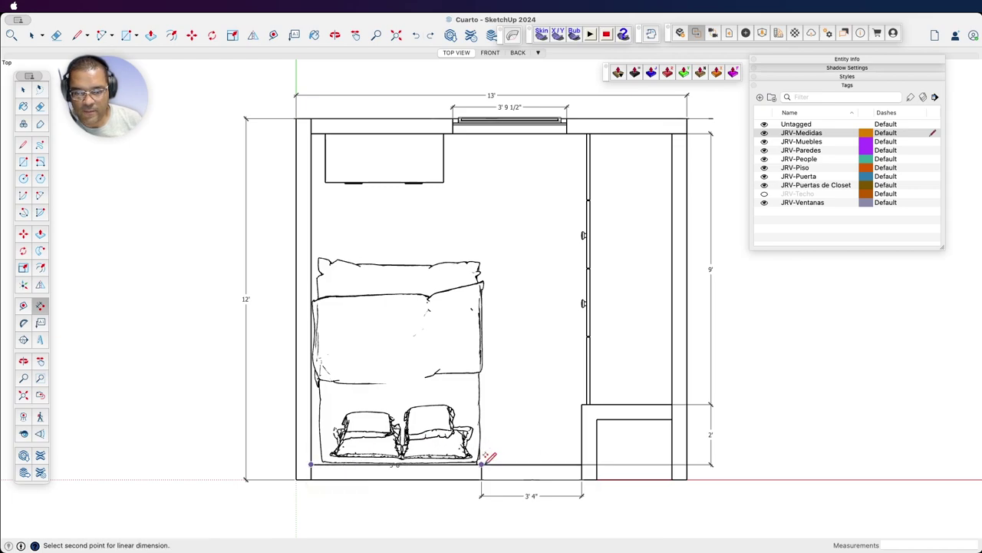
{"action": "left_click", "coordinate": [481, 463]}
{"action": "left_click", "coordinate": [481, 495]}
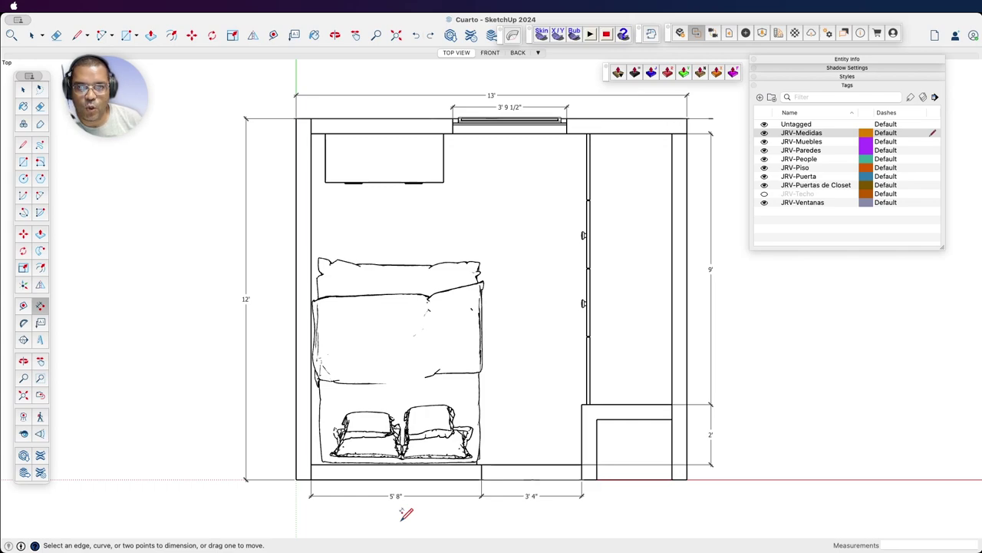
- Update the TOP VIEW scene with its dimensions and return to the FRONT scene
{"action": "right_click", "coordinate": [457, 54]}
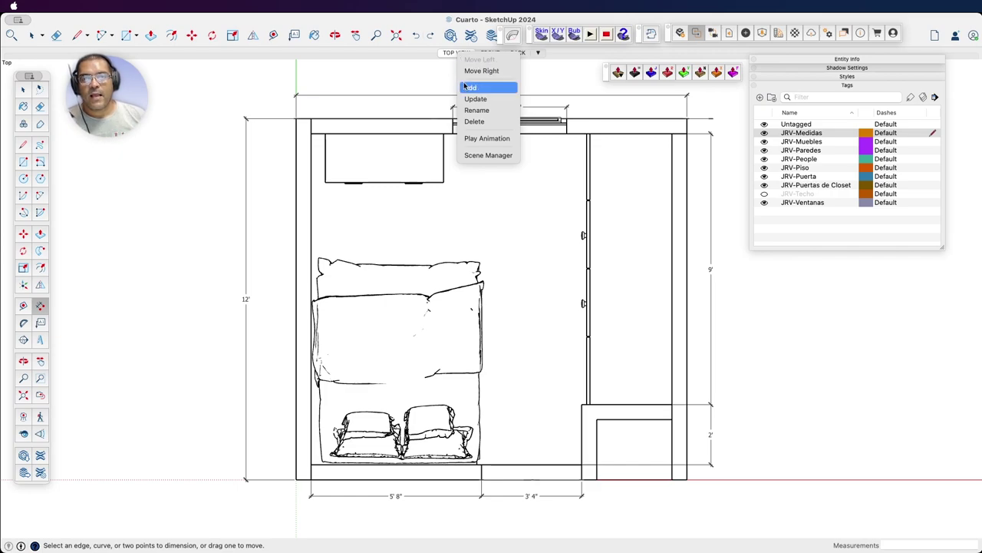
{"action": "left_click", "coordinate": [476, 98]}
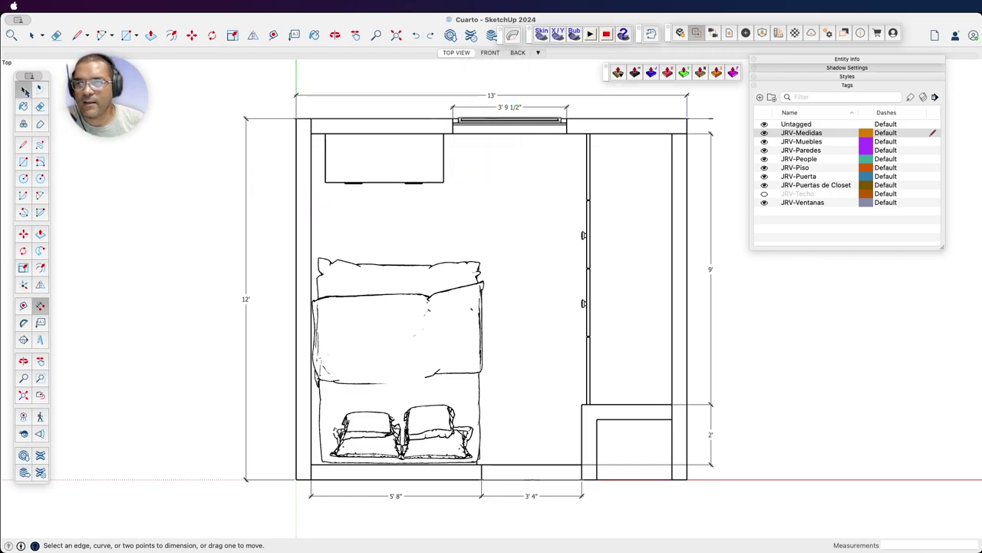
{"action": "left_click", "coordinate": [23, 89]}
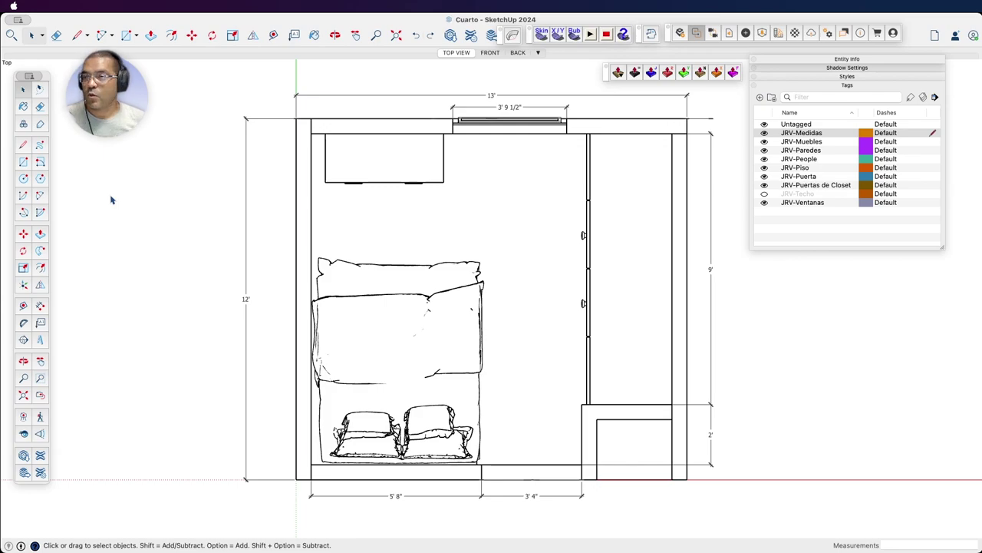
{"action": "left_click", "coordinate": [490, 53]}
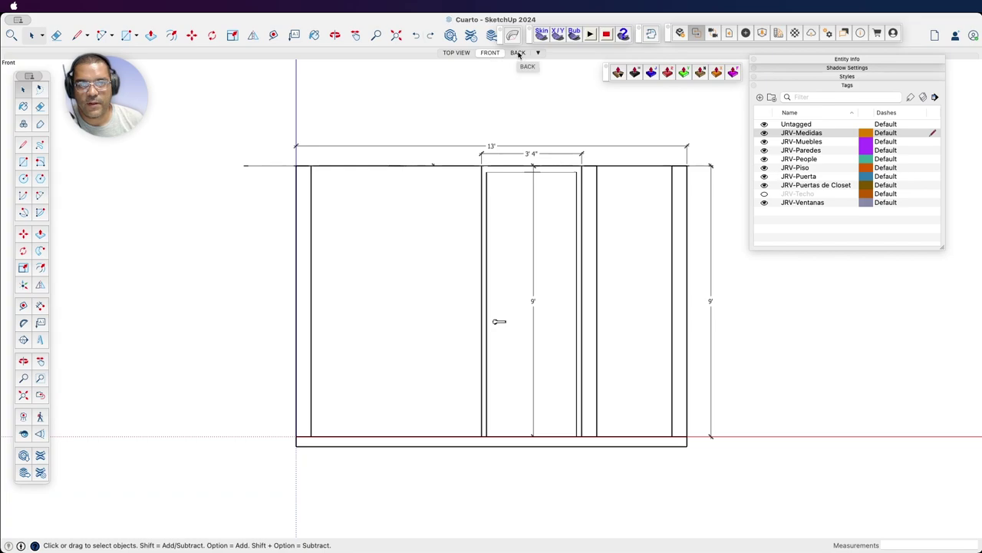
- In the BACK scene, hide the stray edge beside the top-right wall corner
{"action": "left_click", "coordinate": [518, 53]}
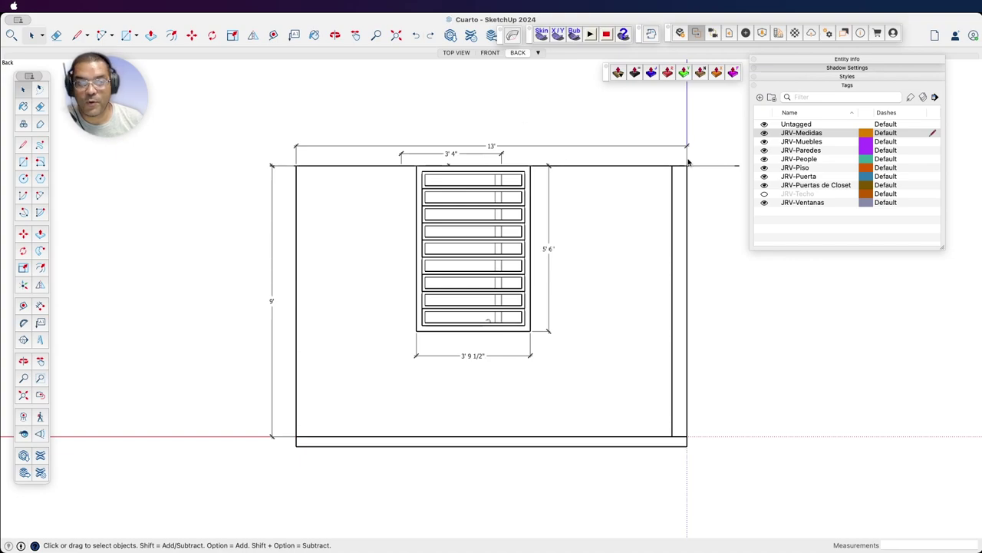
{"action": "left_click_drag", "start_coordinate": [732, 156], "coordinate": [714, 168]}
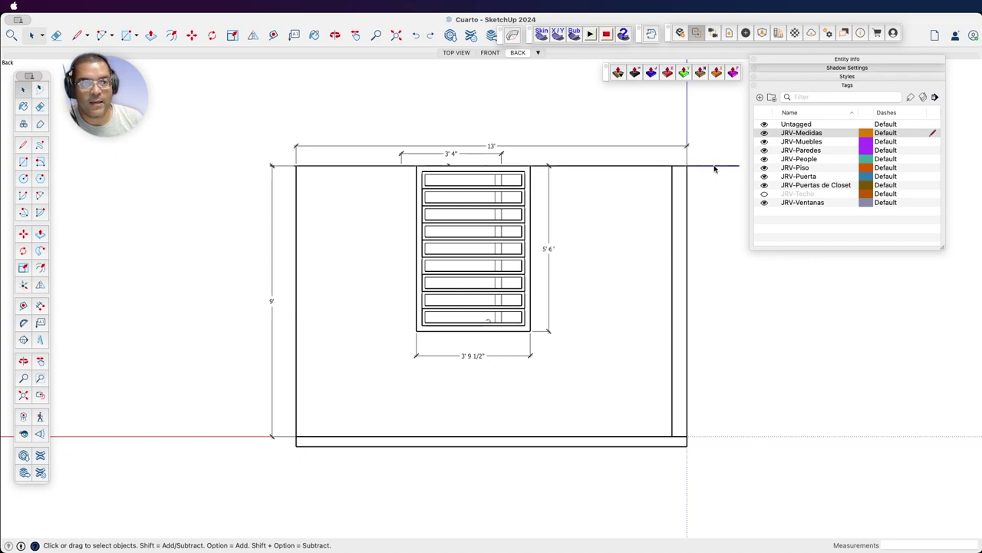
{"action": "right_click", "coordinate": [715, 168]}
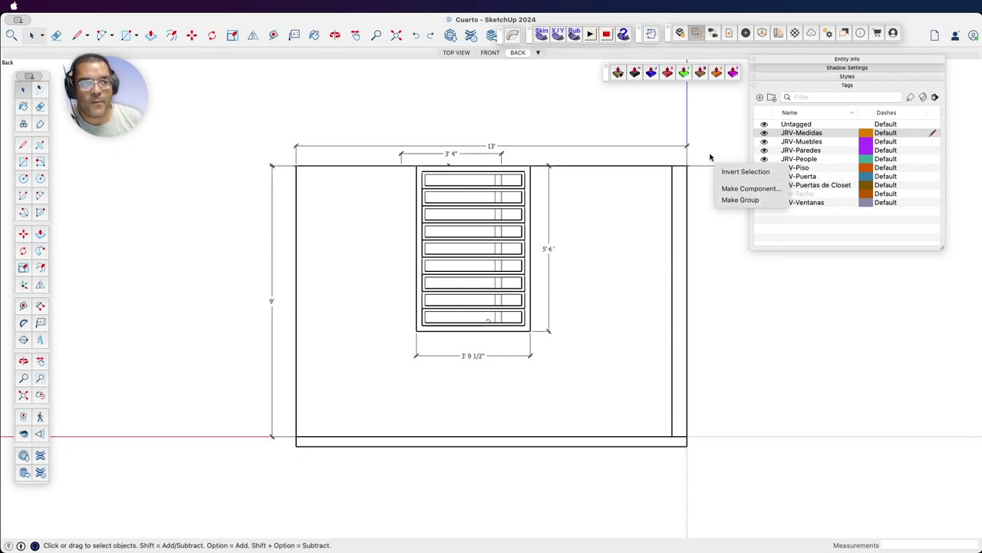
{"action": "left_click", "coordinate": [711, 156]}
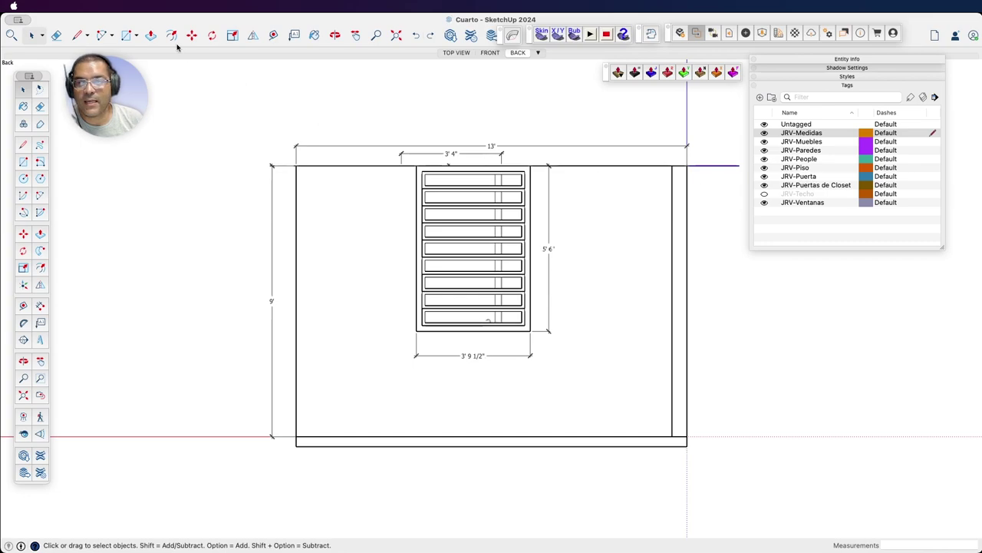
{"action": "left_click", "coordinate": [100, 9]}
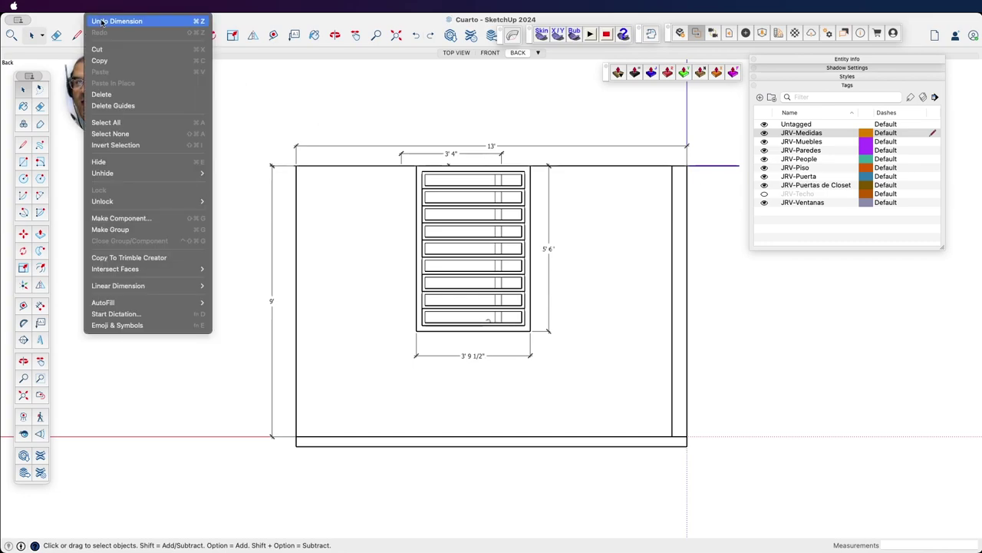
{"action": "left_click", "coordinate": [108, 161]}
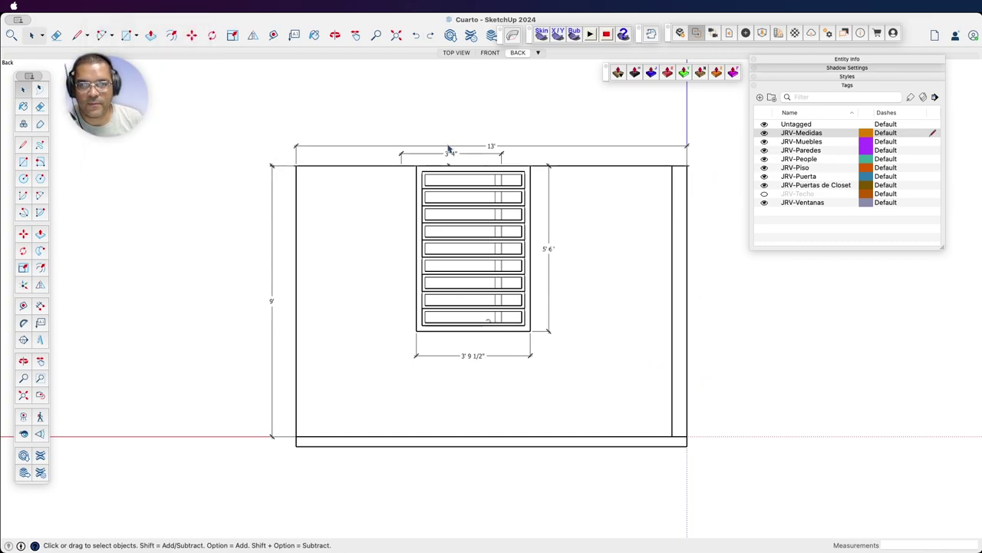
- Hide the 3' 4" dimension above the window and update the BACK scene
{"action": "left_click_drag", "start_coordinate": [383, 153], "coordinate": [427, 160]}
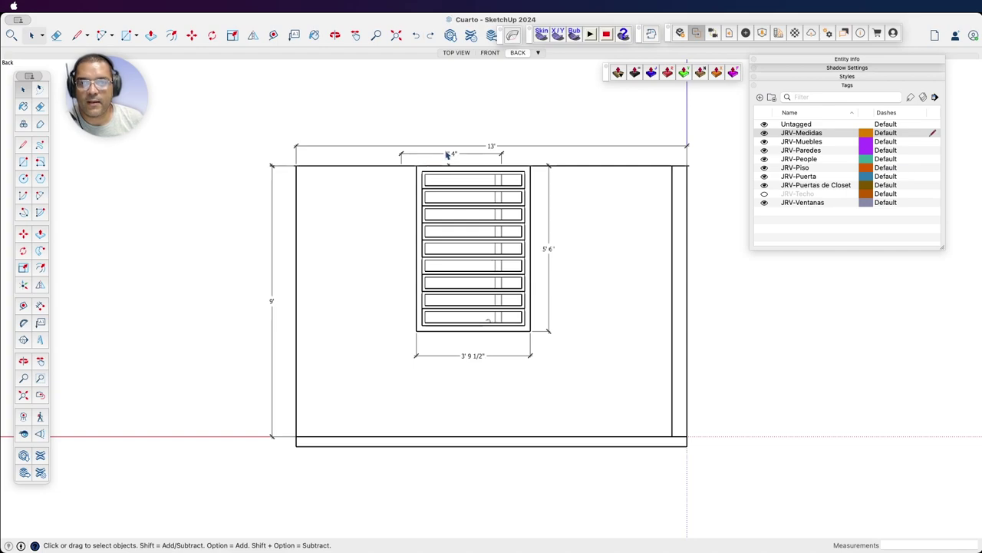
{"action": "left_click", "coordinate": [451, 155]}
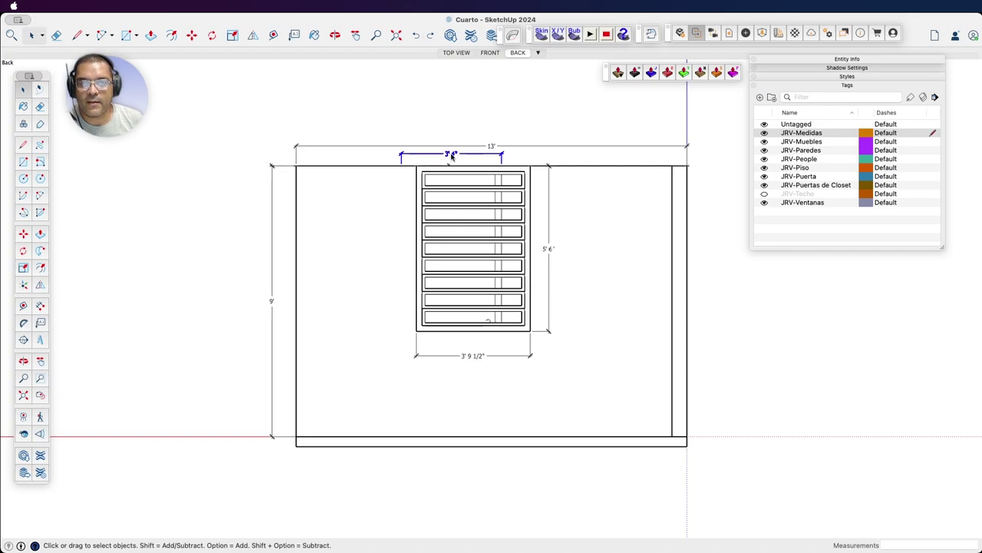
{"action": "left_click", "coordinate": [101, 10]}
{"action": "left_click", "coordinate": [112, 163]}
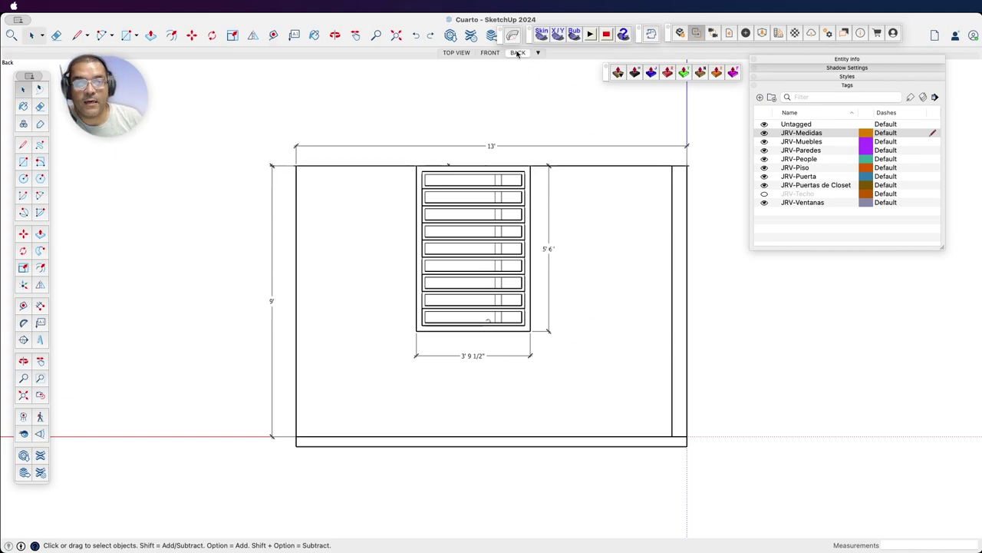
{"action": "right_click", "coordinate": [531, 100]}
{"action": "left_click", "coordinate": [542, 126]}
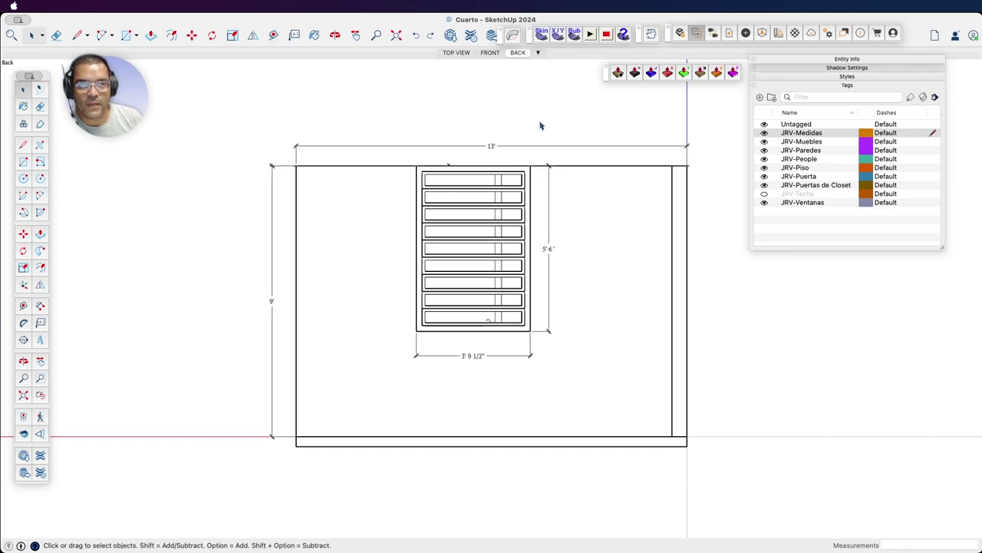
{"action": "left_click", "coordinate": [489, 52]}
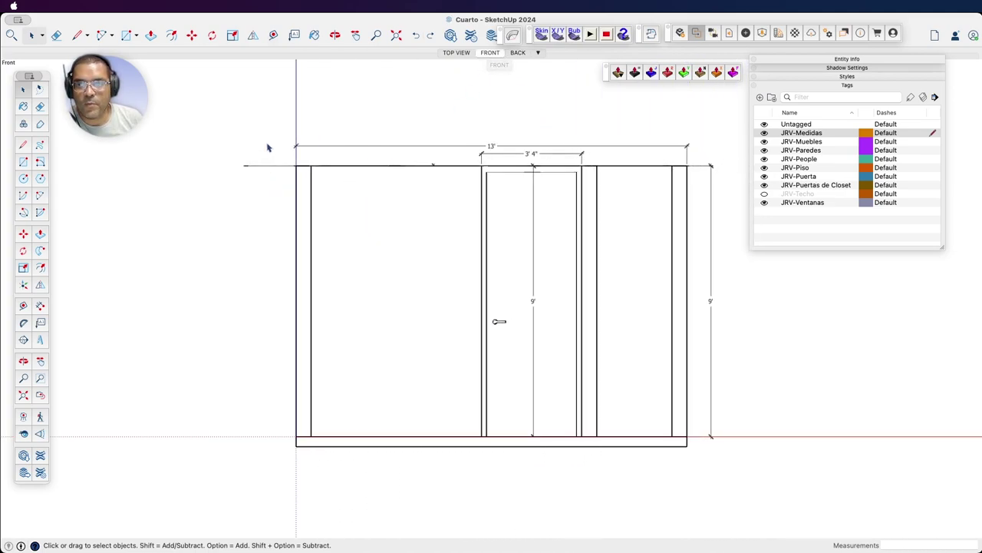
- Hide the stray line left of the front wall, update the FRONT scene, then show TOP VIEW
{"action": "left_click", "coordinate": [90, 8]}
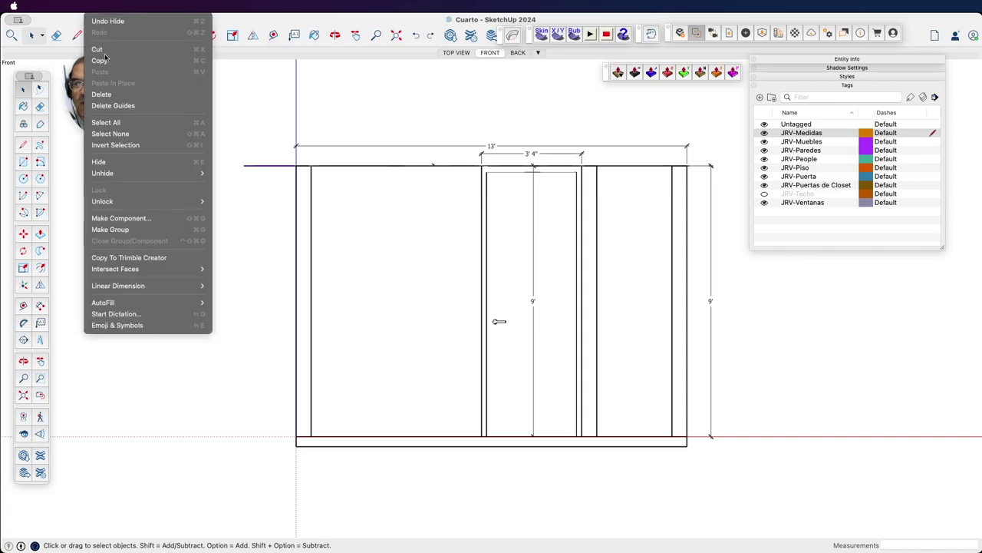
{"action": "left_click", "coordinate": [104, 162]}
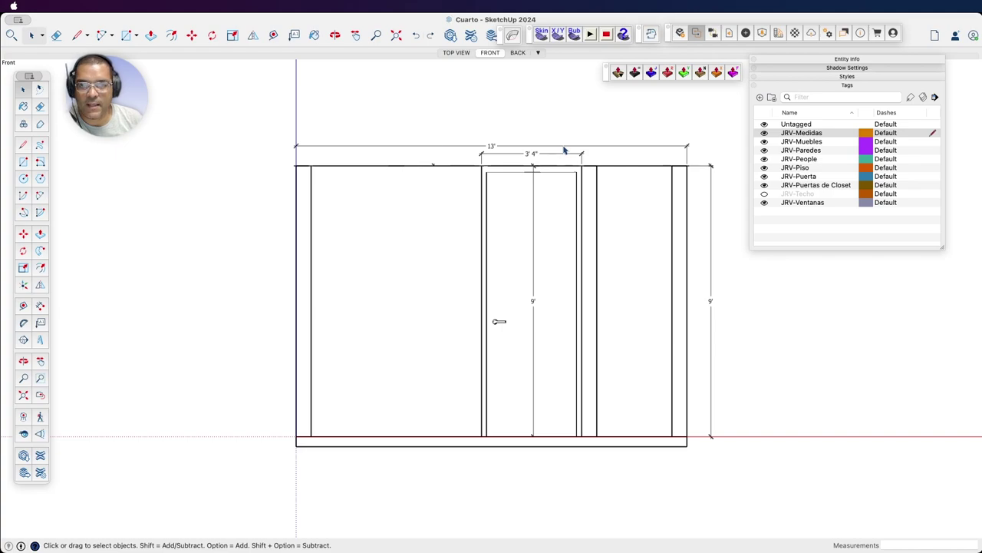
{"action": "right_click", "coordinate": [489, 54]}
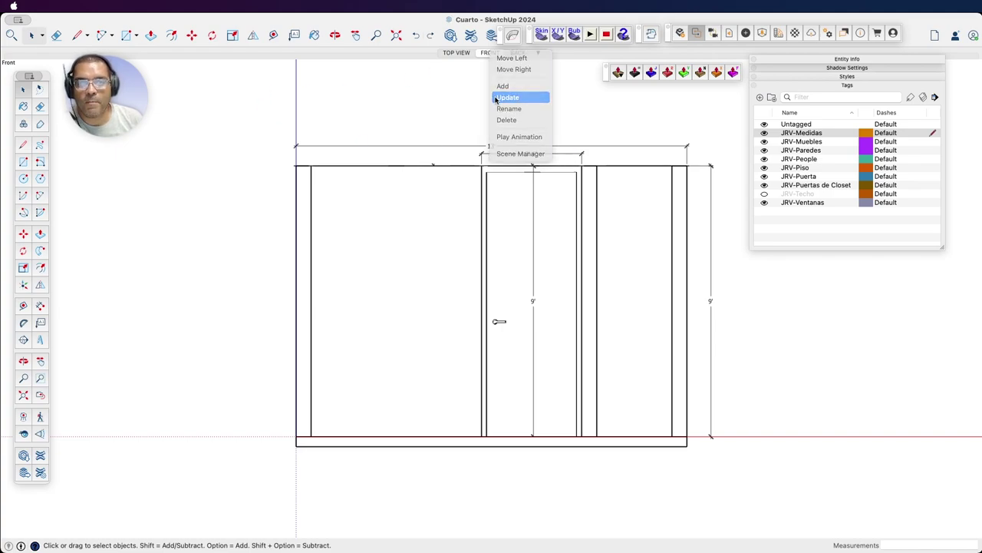
{"action": "left_click", "coordinate": [466, 69]}
{"action": "left_click", "coordinate": [456, 53]}
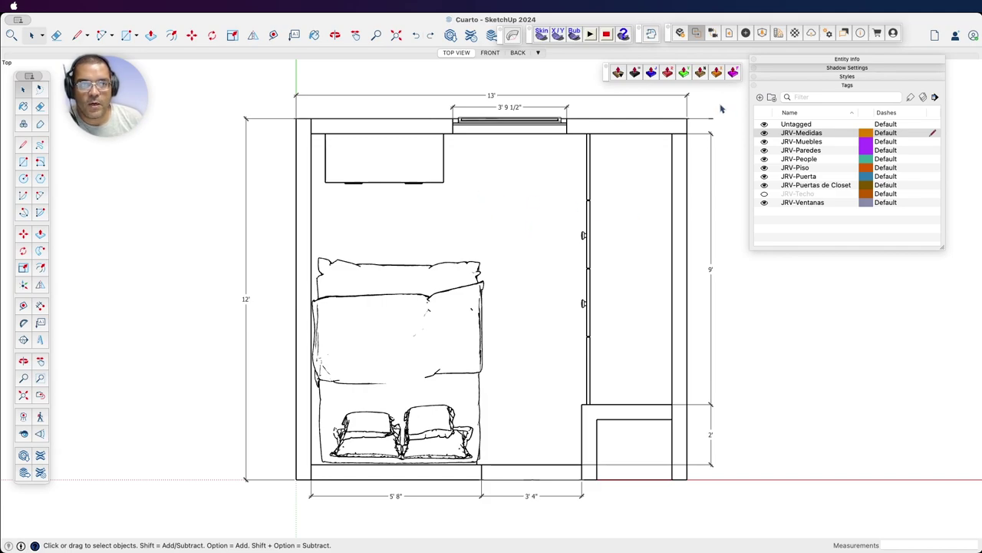
- Hide the top-right stray edge and the 5' 8" and 3' 4" dimensions below the plan
{"action": "left_click_drag", "start_coordinate": [722, 102], "coordinate": [700, 124]}
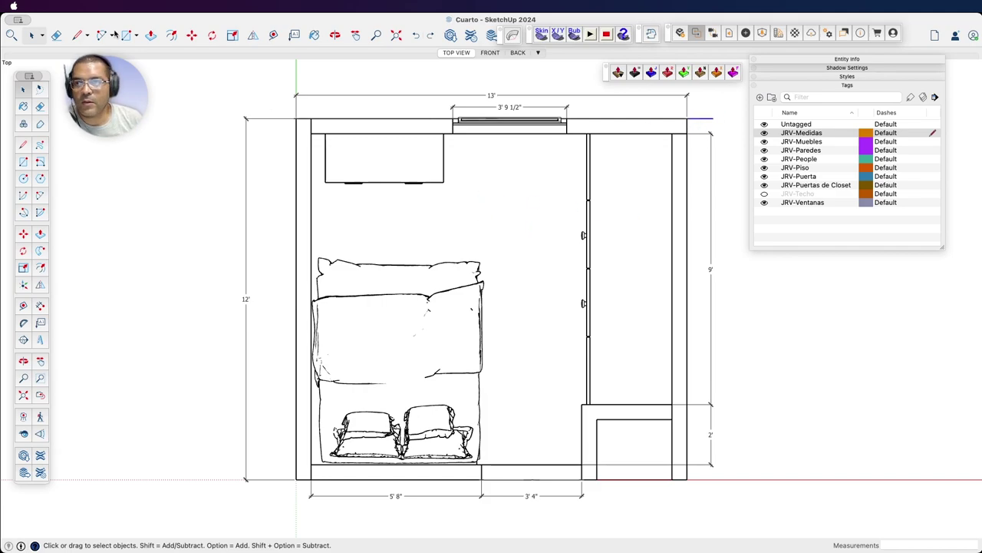
{"action": "left_click", "coordinate": [96, 9]}
{"action": "left_click", "coordinate": [110, 161]}
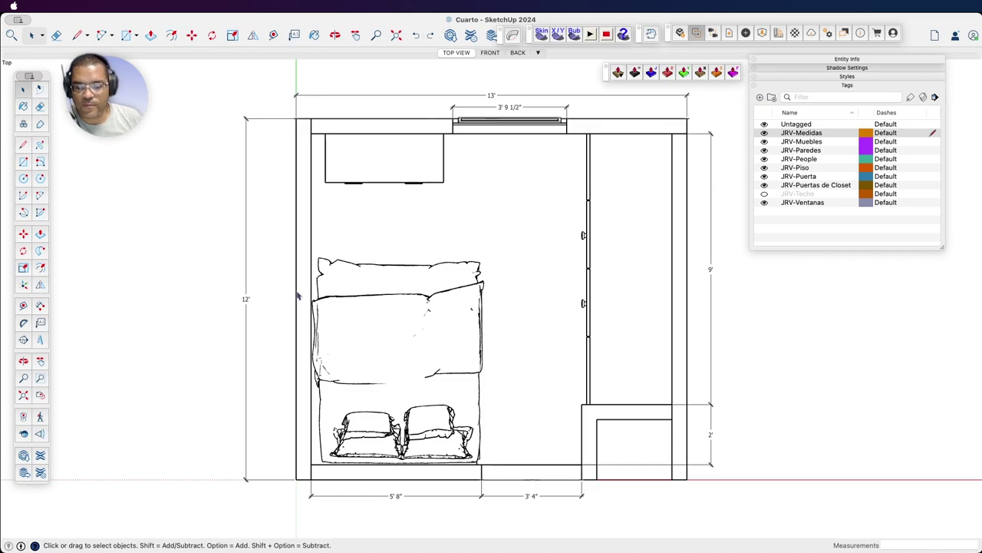
{"action": "left_click_drag", "start_coordinate": [596, 482], "coordinate": [421, 507]}
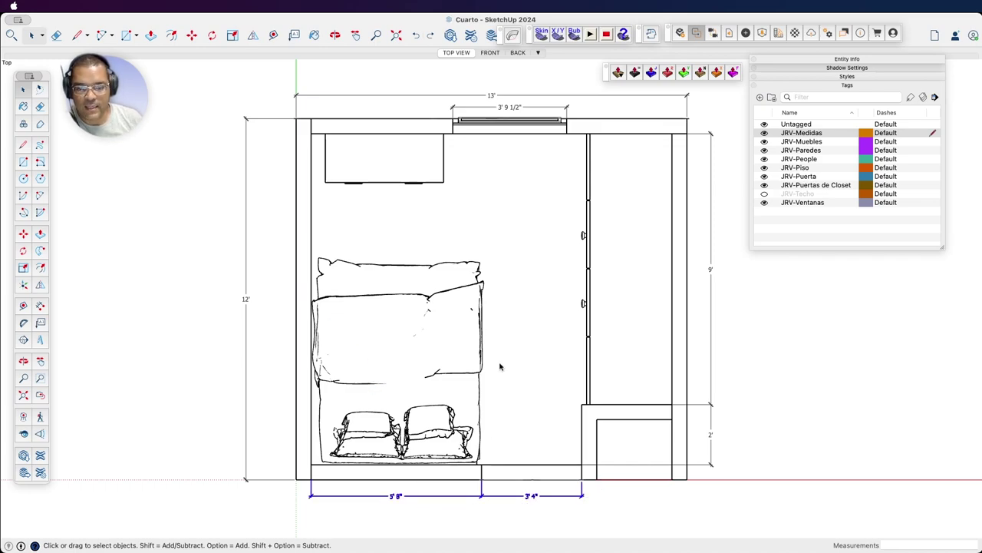
{"action": "left_click", "coordinate": [102, 6]}
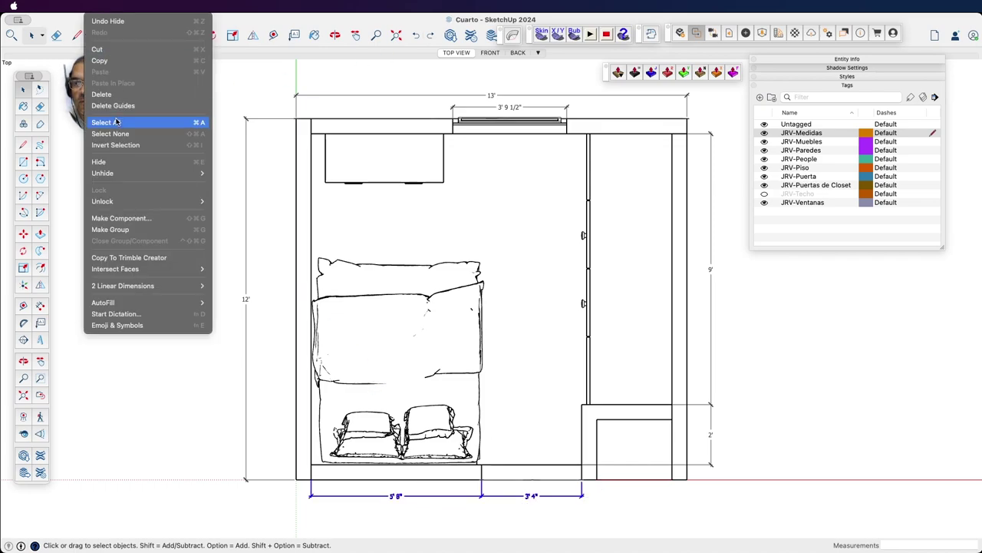
{"action": "left_click", "coordinate": [100, 162]}
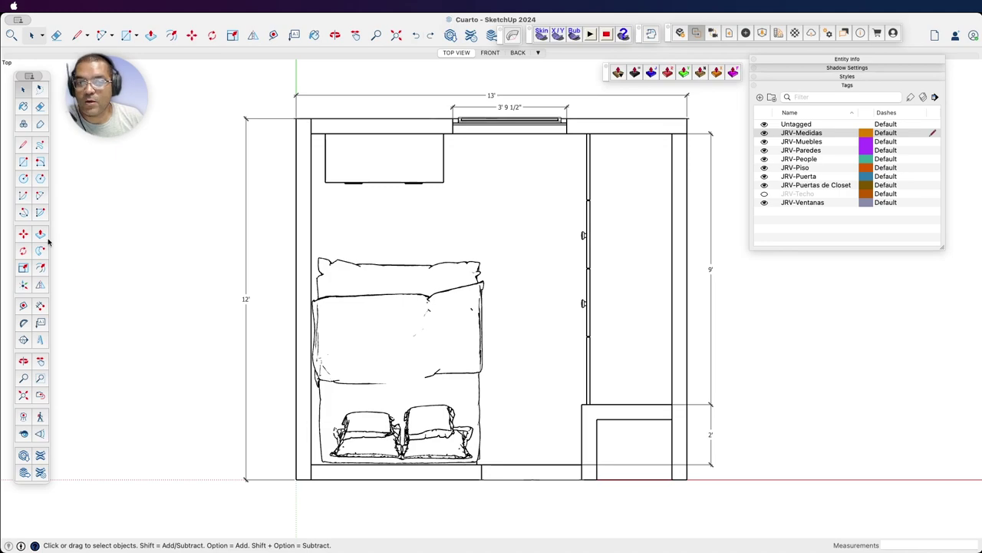
- Add a 13' overall dimension along the bottom wall and update the TOP VIEW scene
{"action": "left_click", "coordinate": [40, 306]}
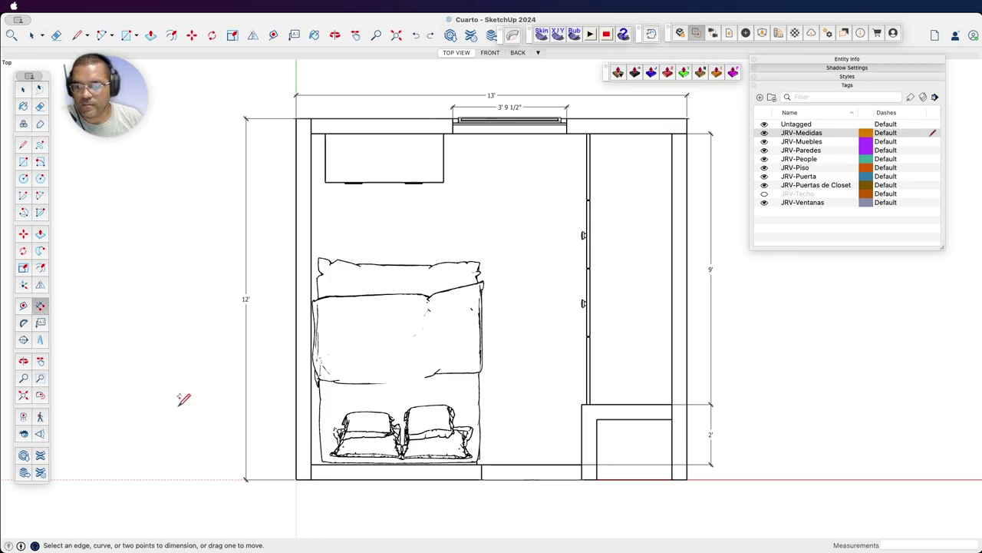
{"action": "left_click", "coordinate": [297, 479]}
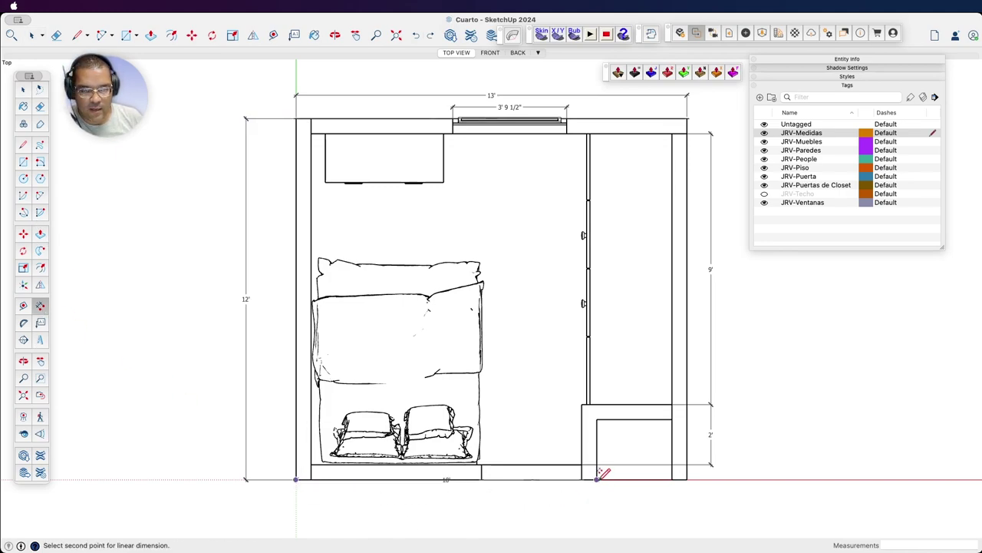
{"action": "left_click", "coordinate": [687, 479]}
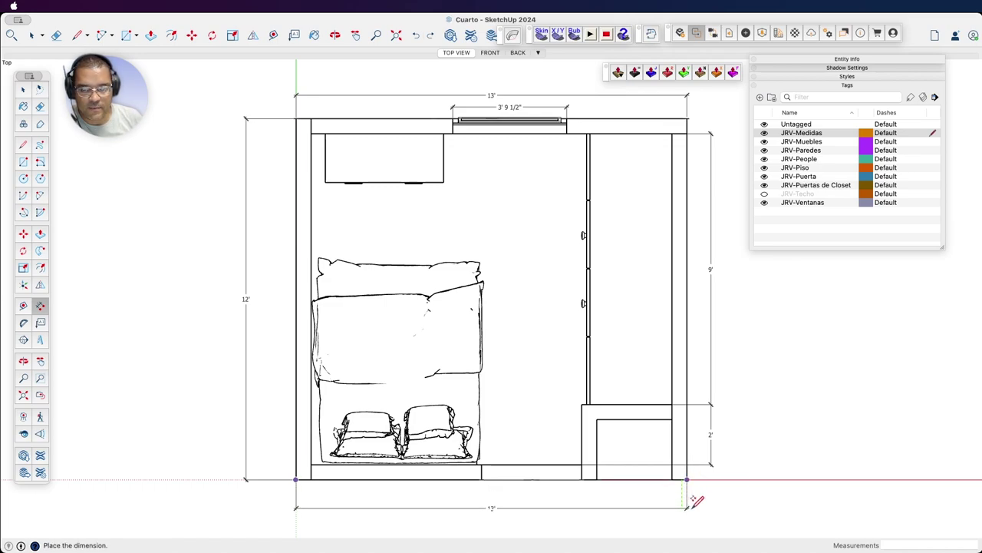
{"action": "left_click", "coordinate": [693, 496]}
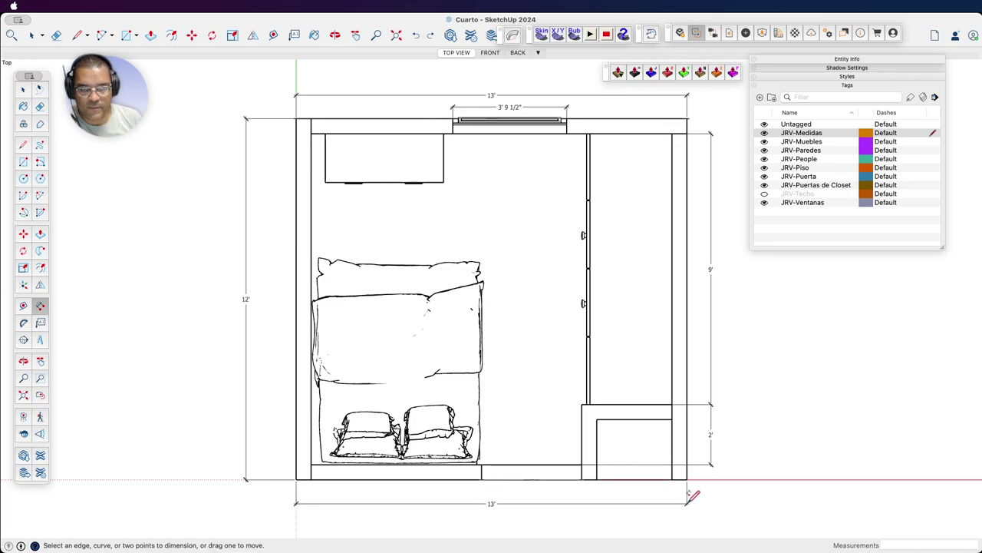
{"action": "left_click", "coordinate": [23, 90]}
{"action": "right_click", "coordinate": [455, 55]}
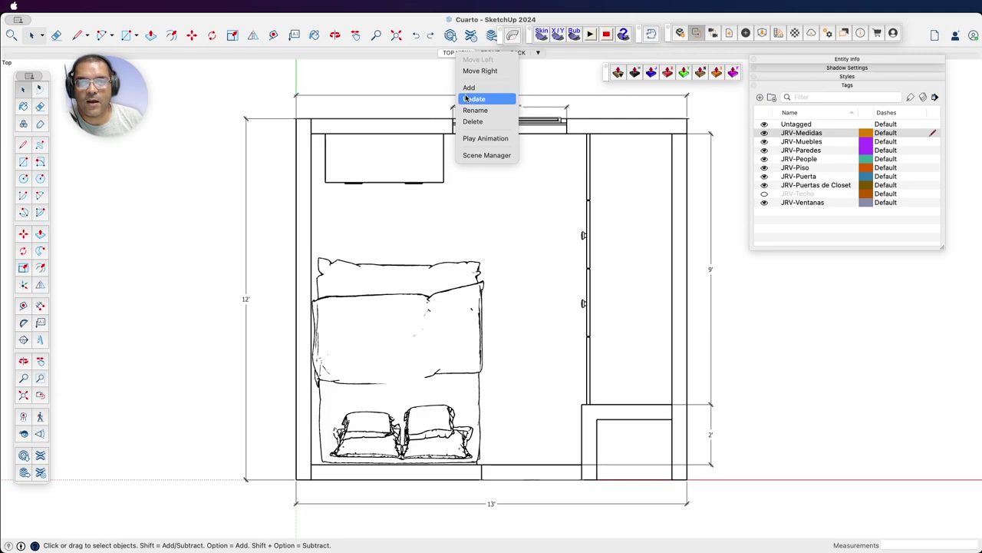
{"action": "left_click", "coordinate": [474, 98]}
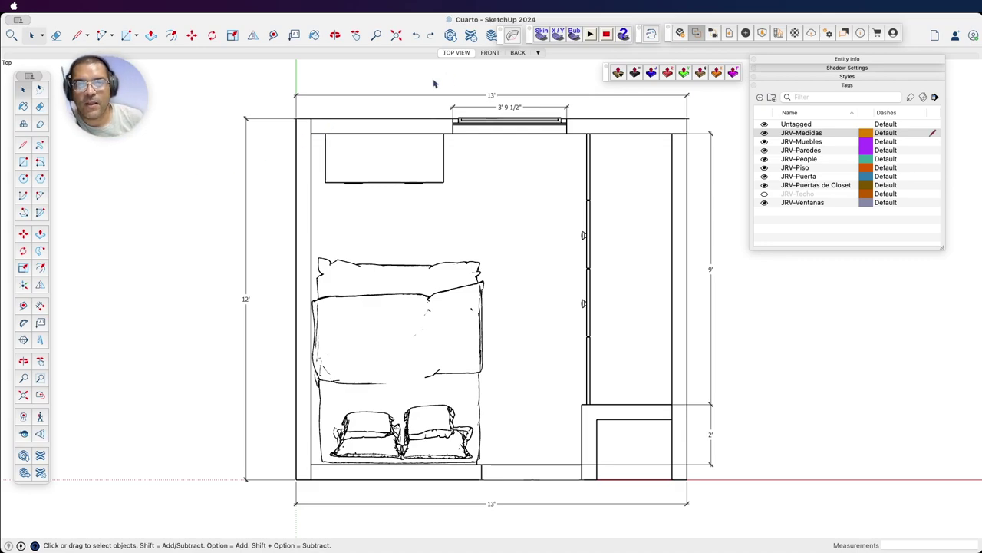
{"action": "left_click", "coordinate": [489, 53]}
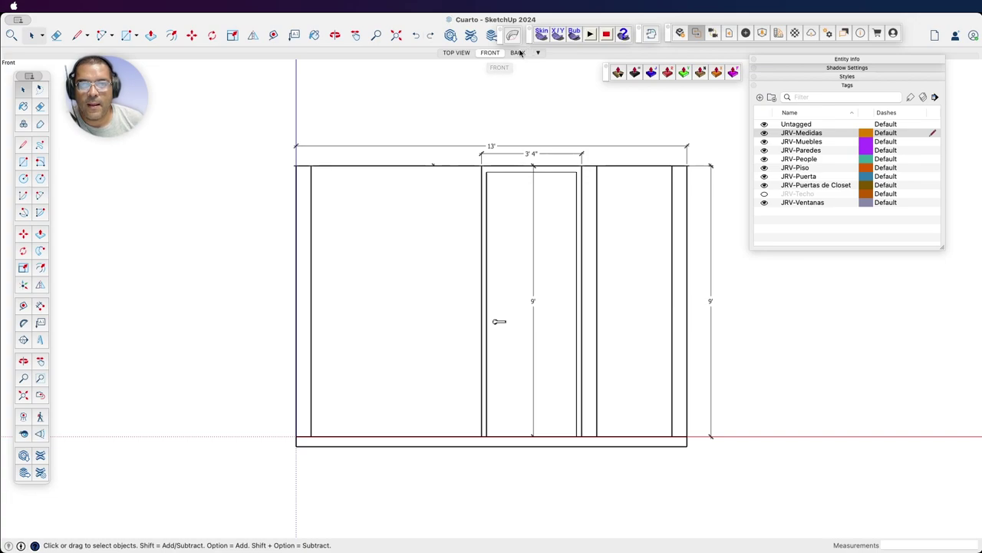
{"action": "left_click", "coordinate": [518, 53]}
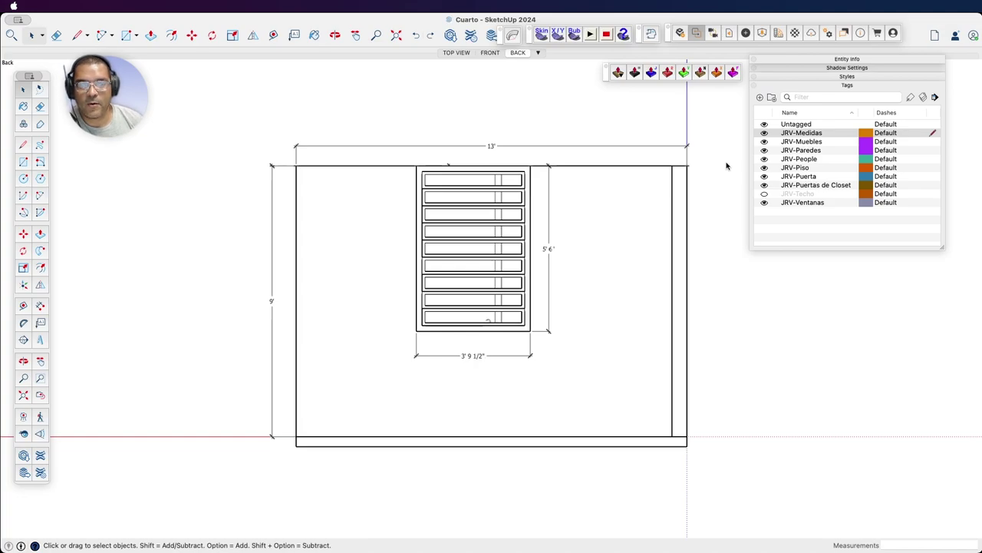
{"action": "left_click", "coordinate": [456, 53]}
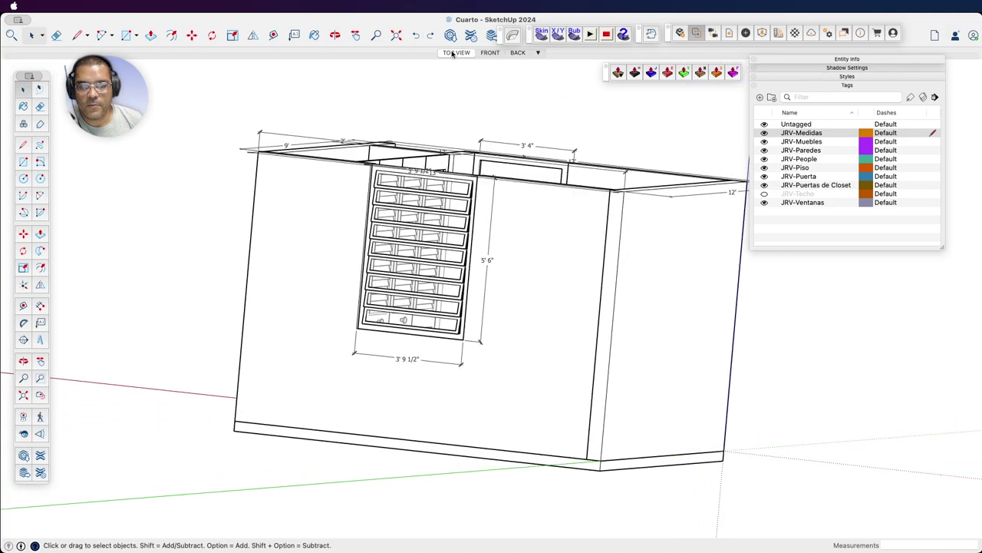
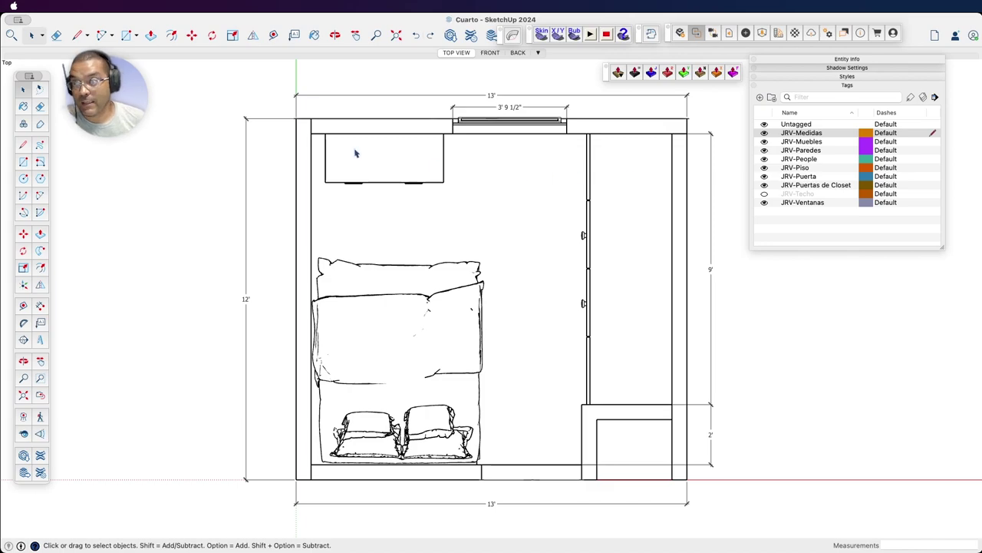
- Clear the tag selection and toggle the JRV-Medidas dimensions off and back on twice
{"action": "left_click", "coordinate": [936, 124]}
{"action": "left_click", "coordinate": [888, 224]}
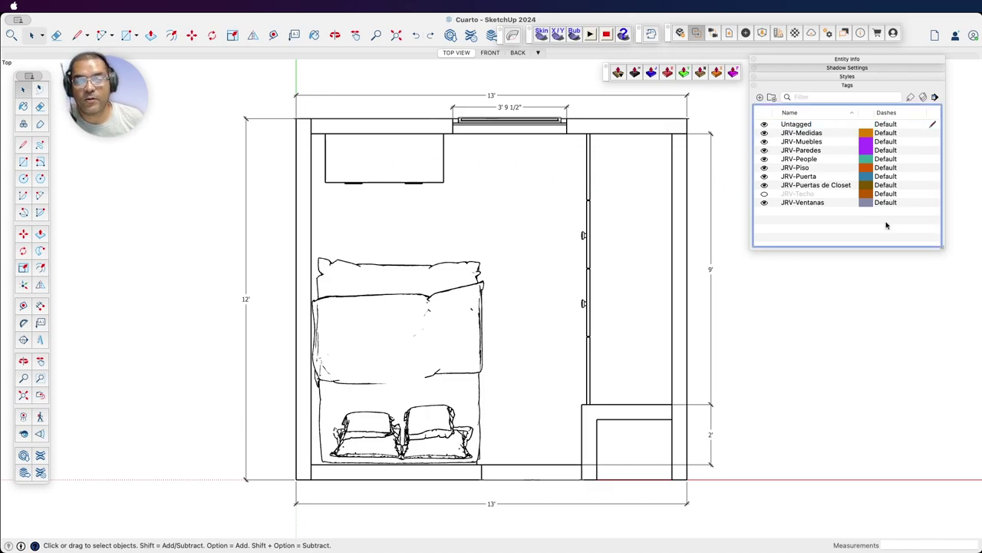
{"action": "left_click", "coordinate": [764, 132]}
{"action": "left_click", "coordinate": [764, 132]}
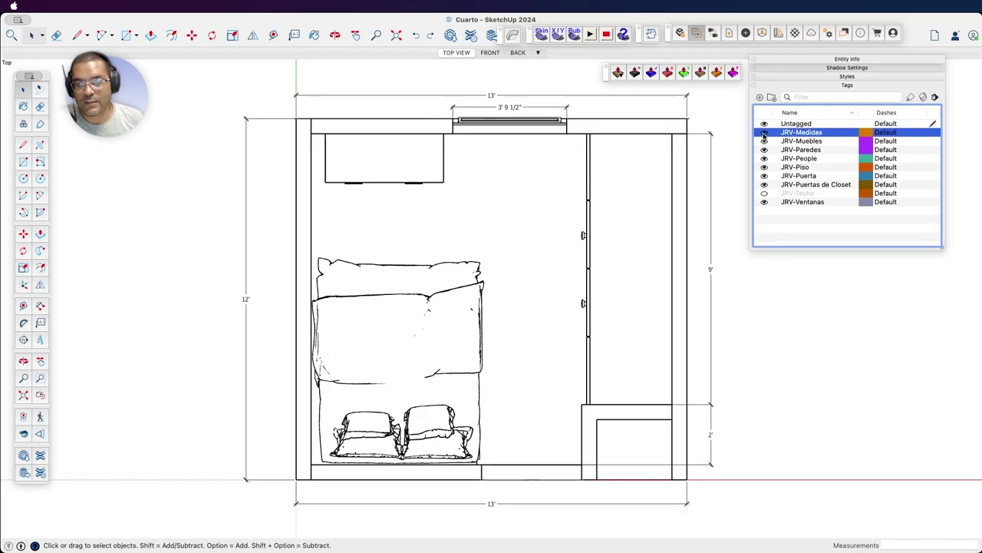
{"action": "left_click", "coordinate": [764, 132]}
{"action": "left_click", "coordinate": [763, 132]}
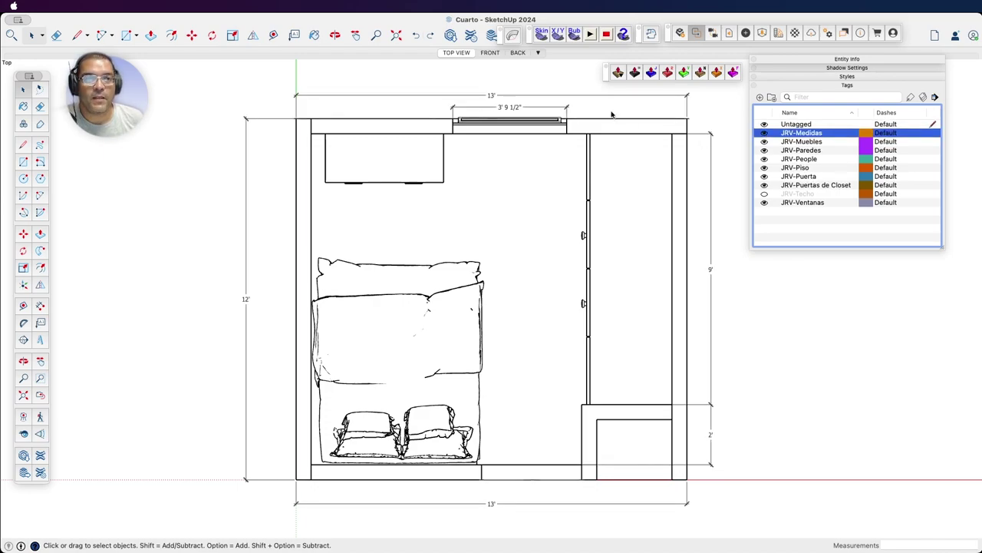
- Update the TOP VIEW scene, collapse the Tags panel, move the toolbar aside, and switch to Select
{"action": "right_click", "coordinate": [457, 55]}
{"action": "left_click", "coordinate": [840, 331]}
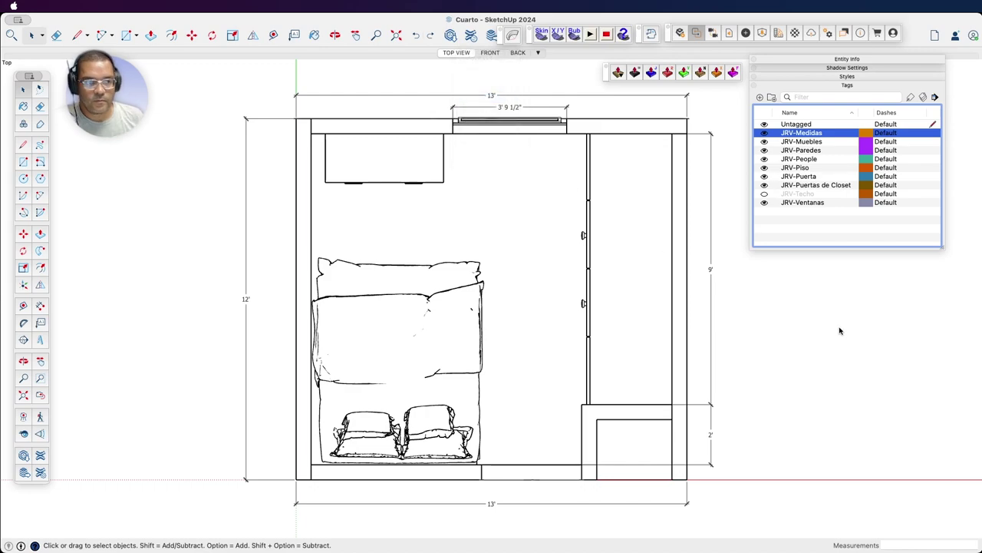
{"action": "scroll", "coordinate": [845, 334], "scroll_direction": "up", "scroll_amount": 1}
{"action": "left_click", "coordinate": [848, 86]}
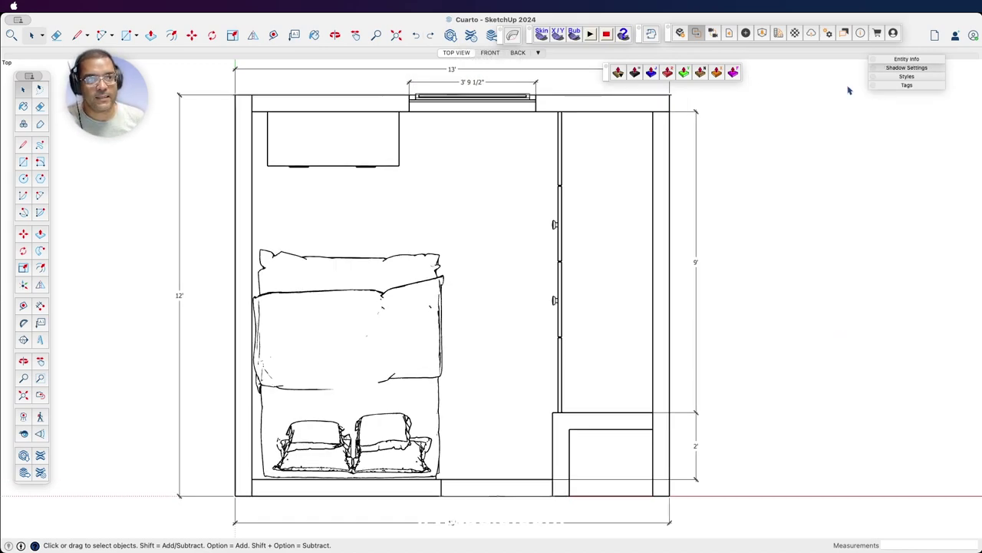
{"action": "mouse_move", "coordinate": [608, 77]}
{"action": "left_mouse_down"}
{"action": "mouse_move", "coordinate": [777, 119]}
{"action": "mouse_move", "coordinate": [730, 66]}
{"action": "left_mouse_up"}
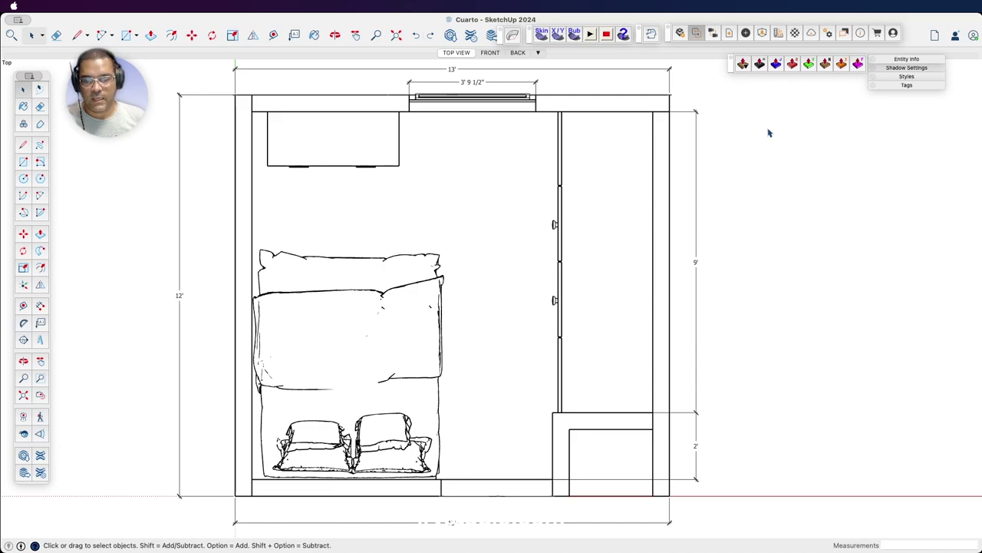
{"action": "key", "text": "space"}
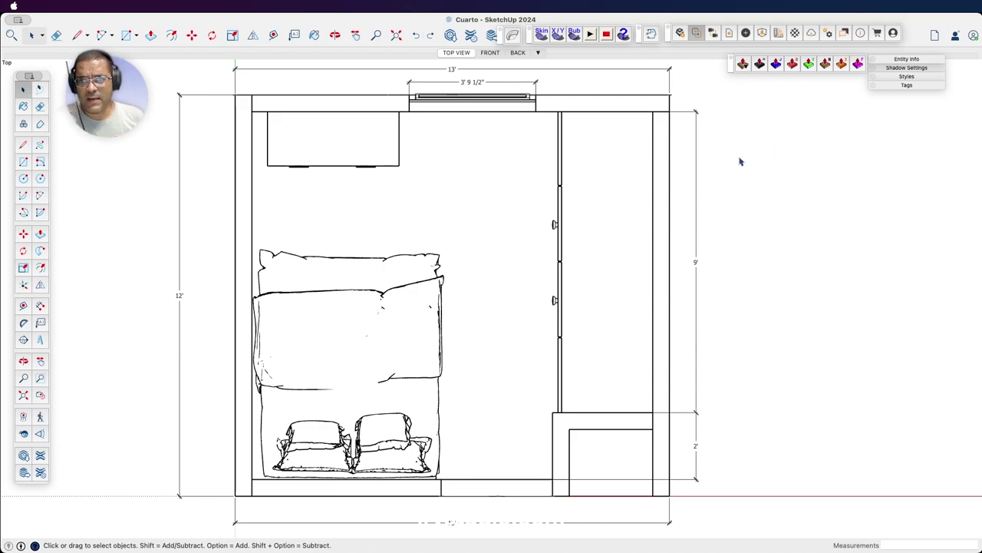
- Start a 2D graphic export and create a new IMAGENES folder on the Desktop
{"action": "left_click", "coordinate": [76, 8]}
{"action": "mouse_move", "coordinate": [115, 212]}
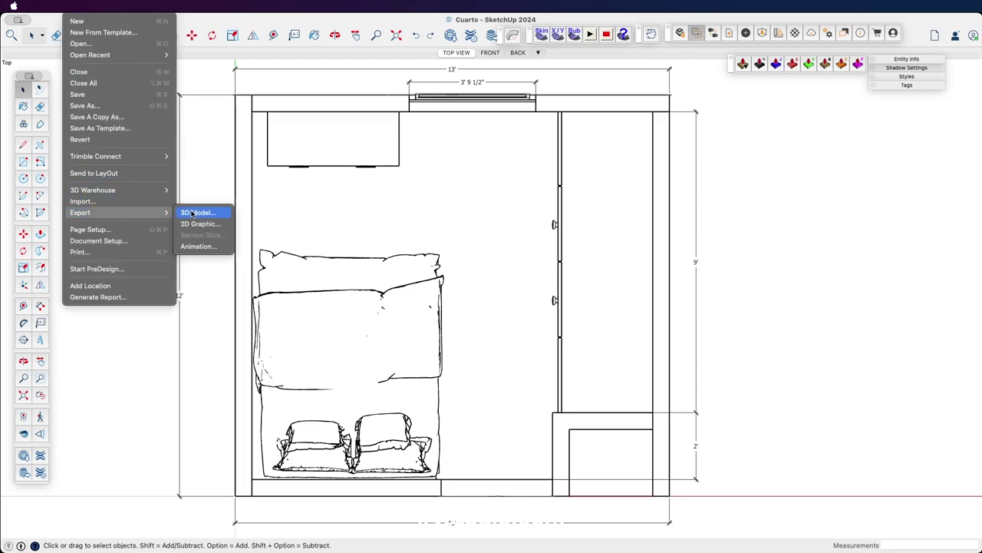
{"action": "left_click", "coordinate": [199, 225]}
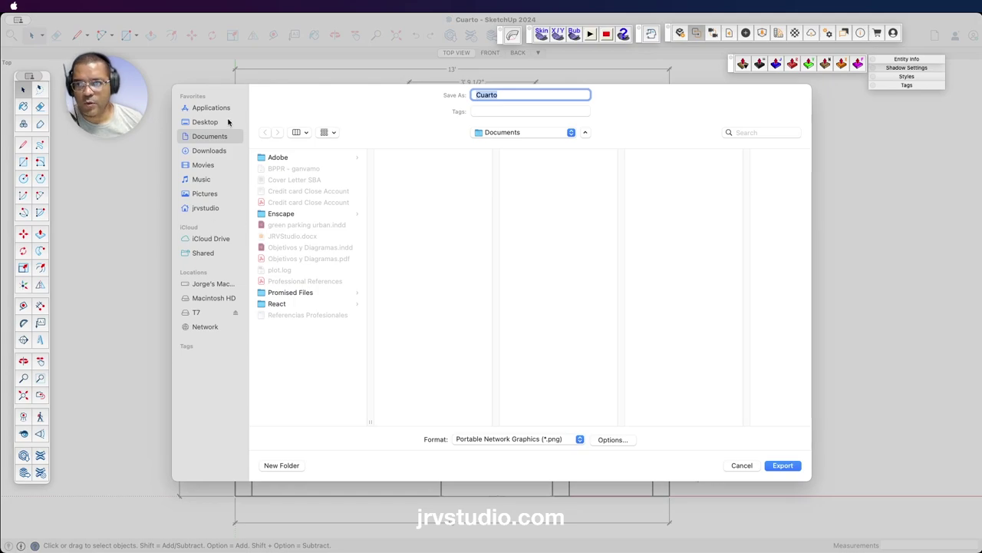
{"action": "left_click", "coordinate": [206, 123]}
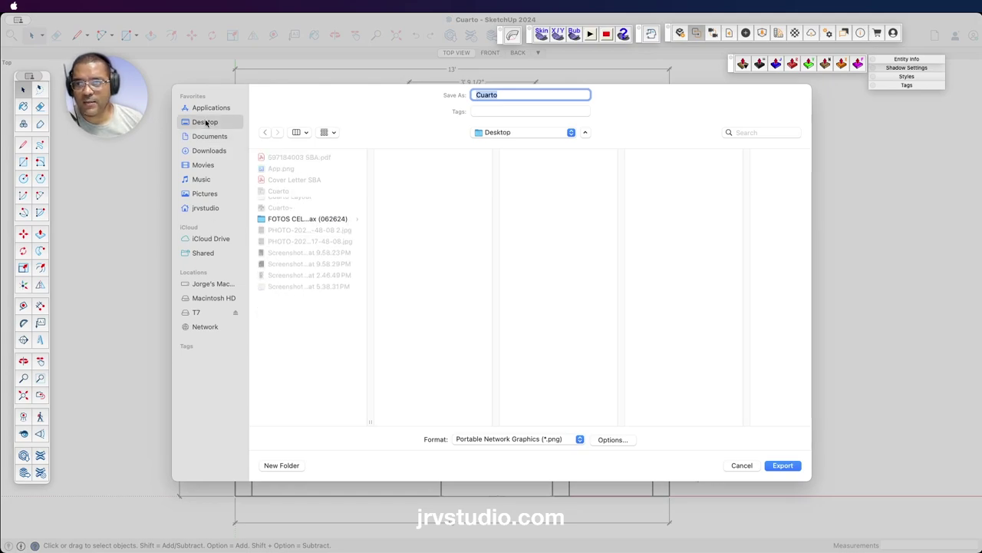
{"action": "left_click", "coordinate": [286, 466]}
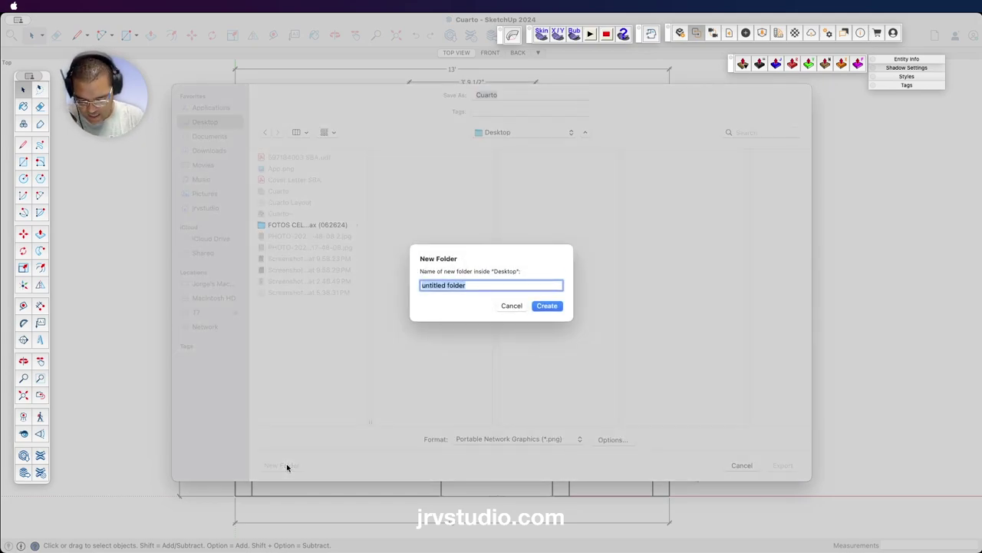
{"action": "type", "text": "IMAGENES"}
{"action": "key", "text": "Return"}
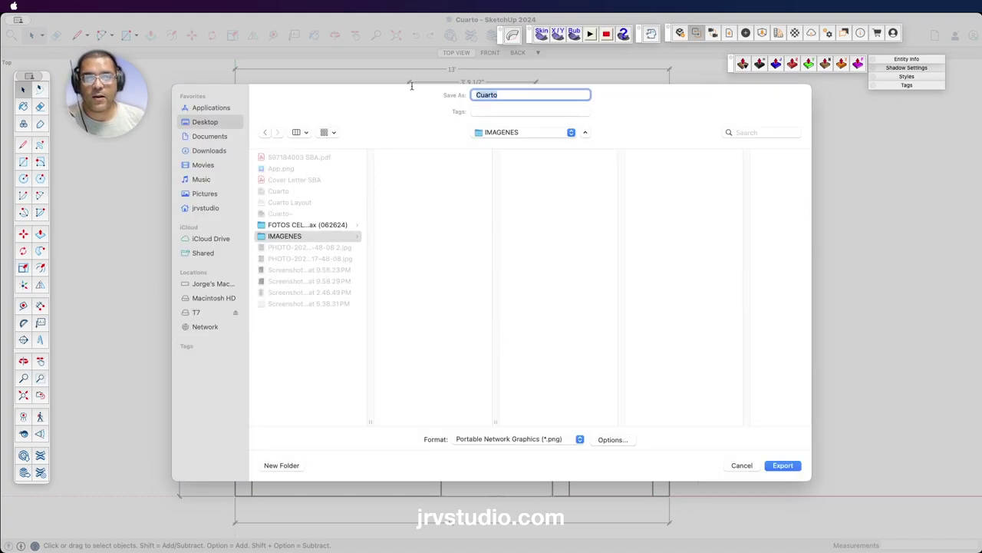
- Name the export 'Top View', keep PNG format, and bring up its image options
{"action": "type", "text": "Top"}
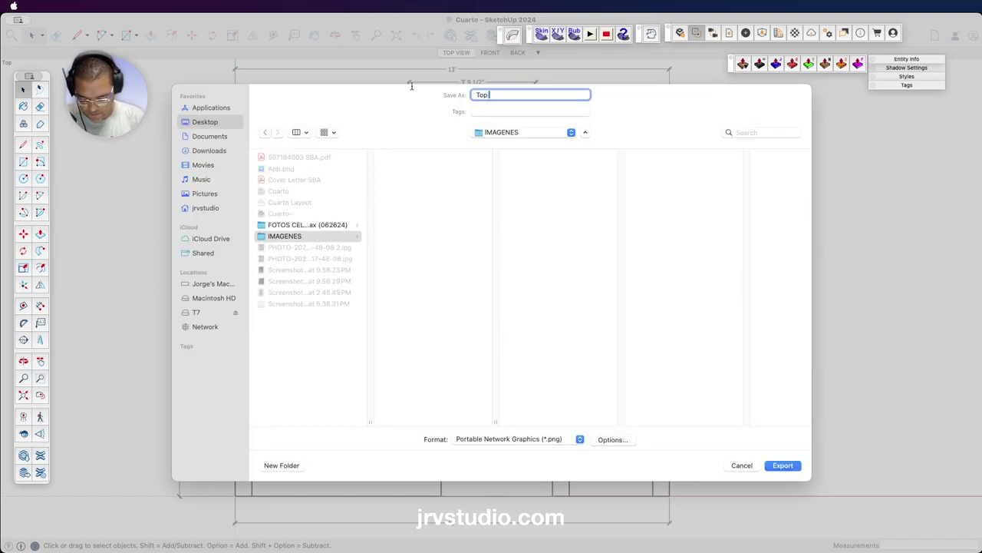
{"action": "type", "text": " View"}
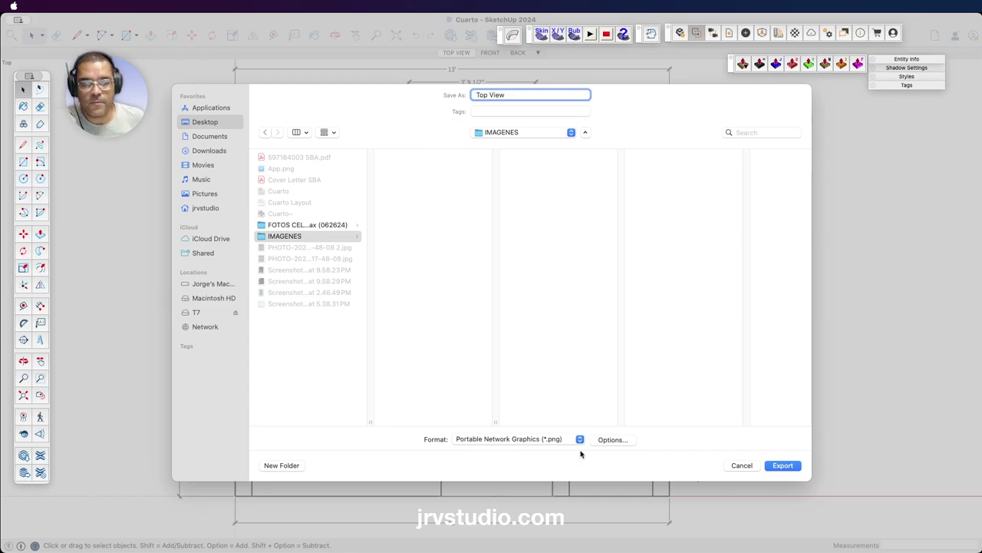
{"action": "left_click", "coordinate": [579, 439]}
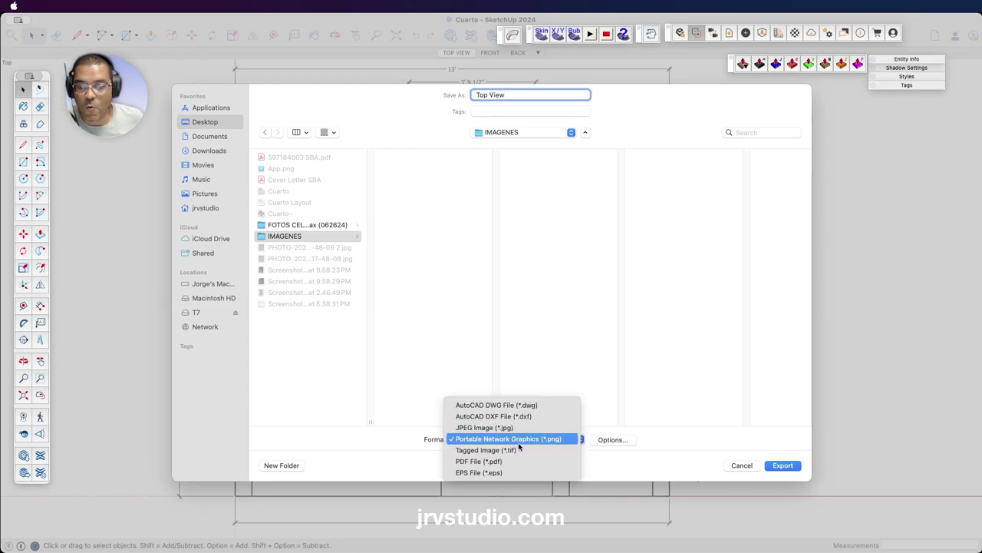
{"action": "left_click", "coordinate": [546, 442]}
{"action": "left_click", "coordinate": [619, 440]}
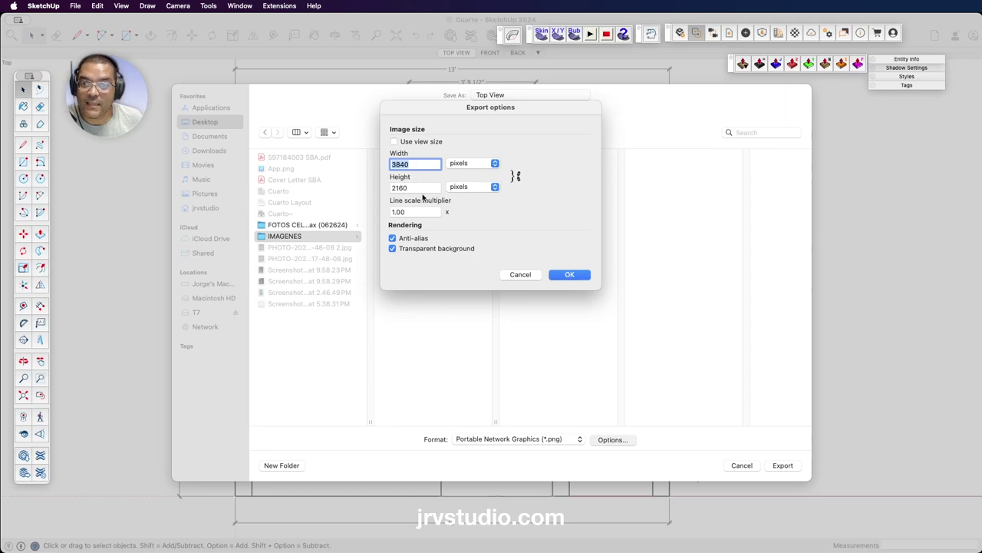
- Export the 'Top View' PNG at 3840×2160 with Use view size left unchecked
{"action": "left_click", "coordinate": [395, 142]}
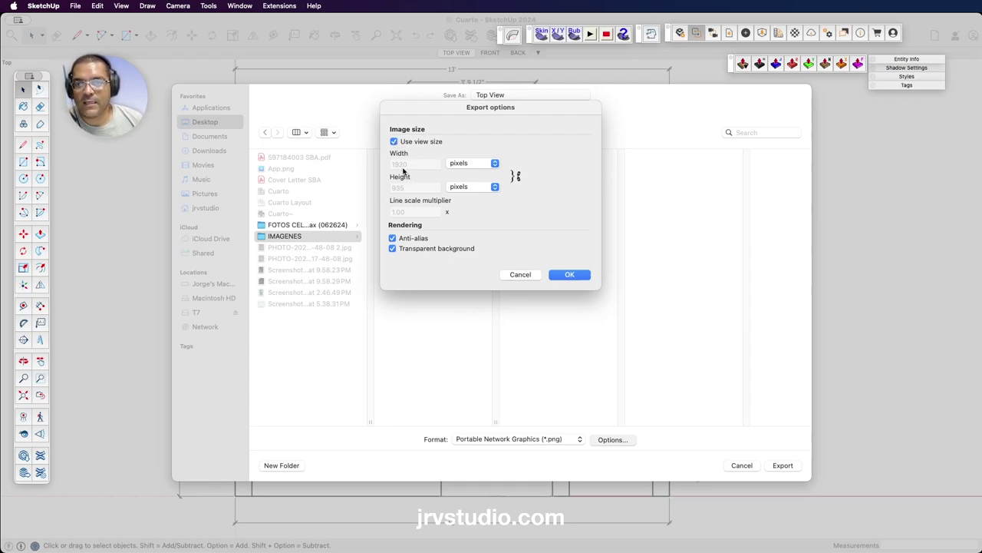
{"action": "left_click", "coordinate": [395, 142]}
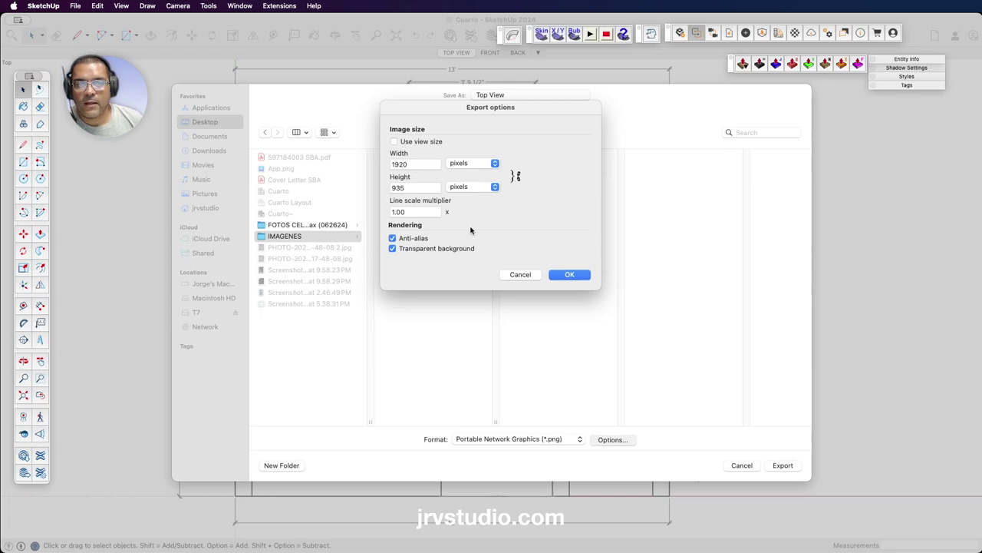
{"action": "left_click", "coordinate": [519, 275]}
{"action": "left_click", "coordinate": [619, 439]}
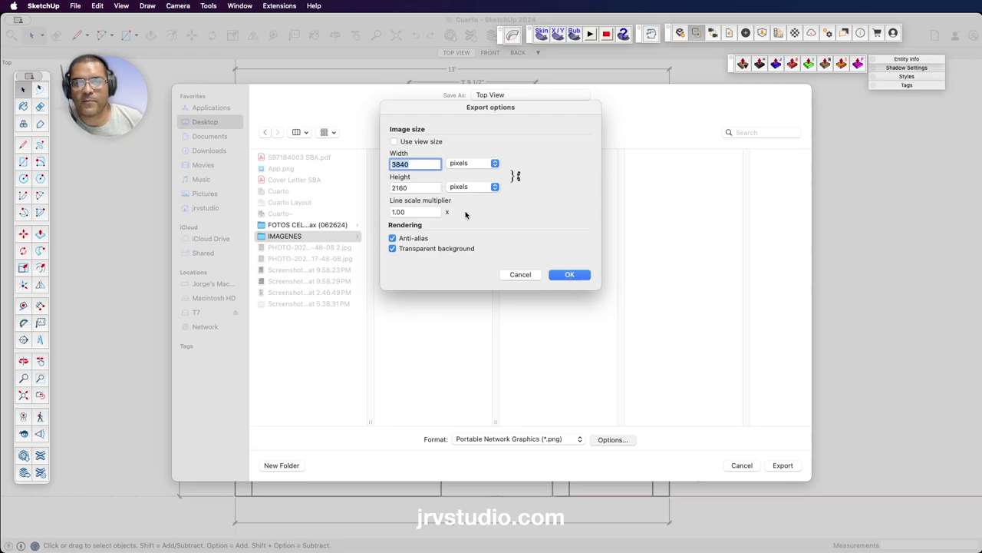
{"action": "left_click", "coordinate": [568, 277]}
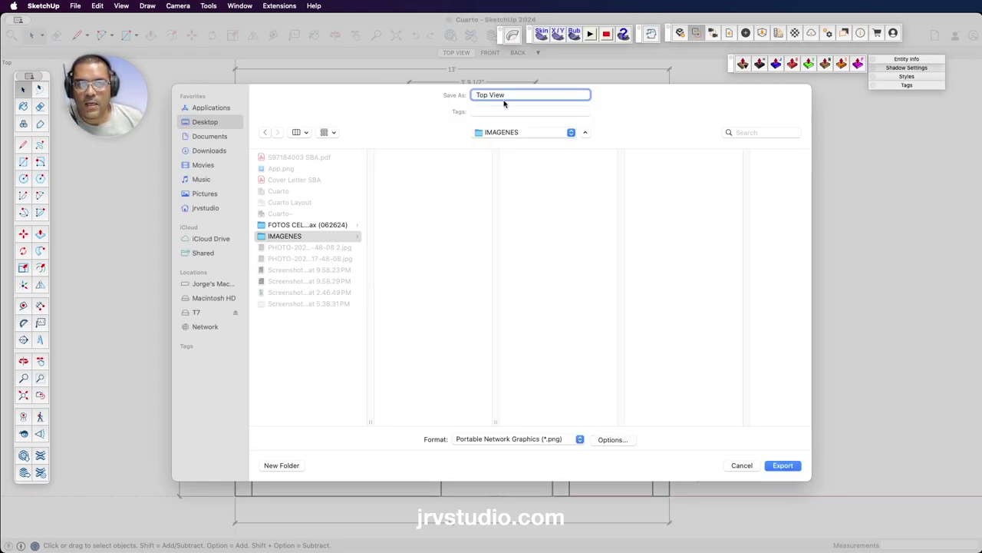
{"action": "left_click", "coordinate": [783, 465]}
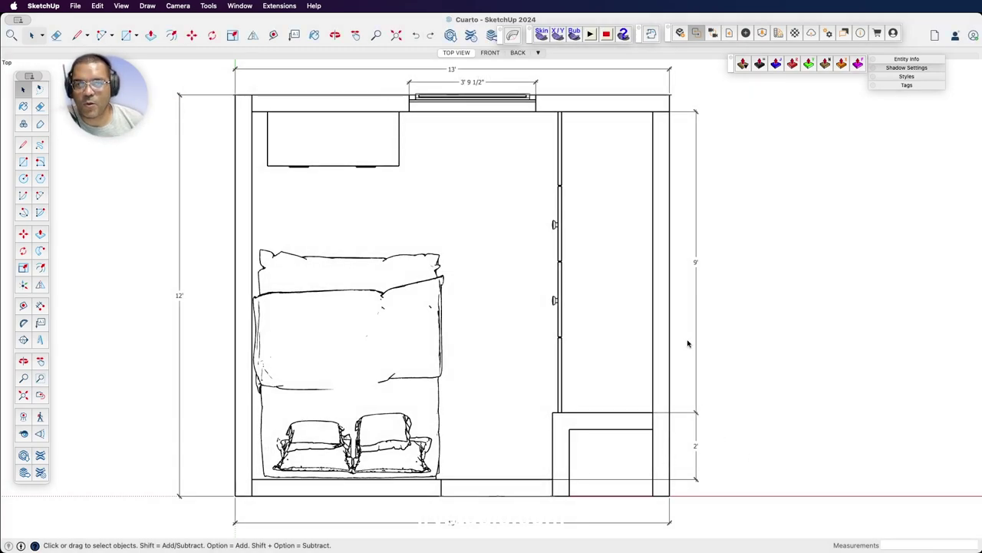
- Switch to the FRONT scene and export it as a 3840×2160 'Front View' PNG
{"action": "left_click", "coordinate": [487, 53]}
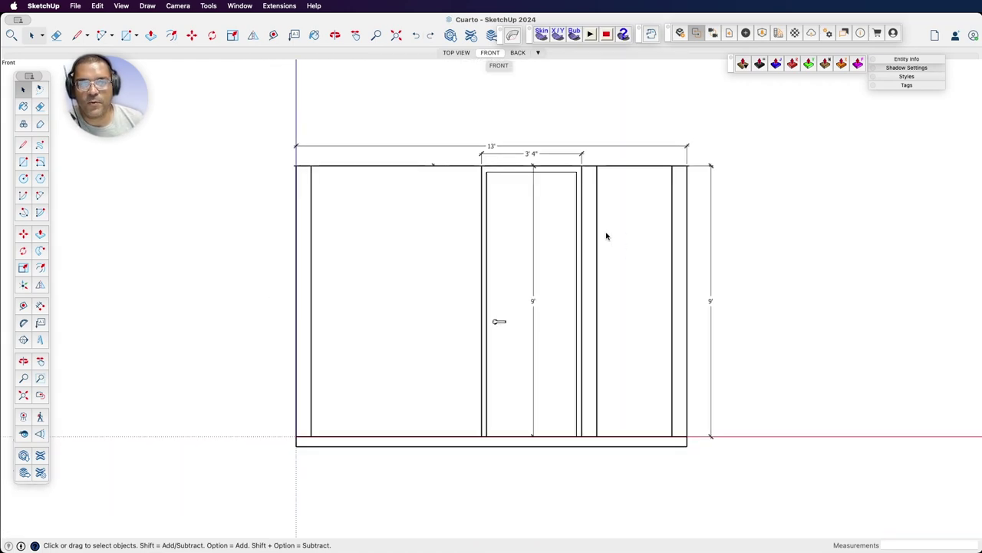
{"action": "left_click", "coordinate": [74, 7]}
{"action": "mouse_move", "coordinate": [80, 213]}
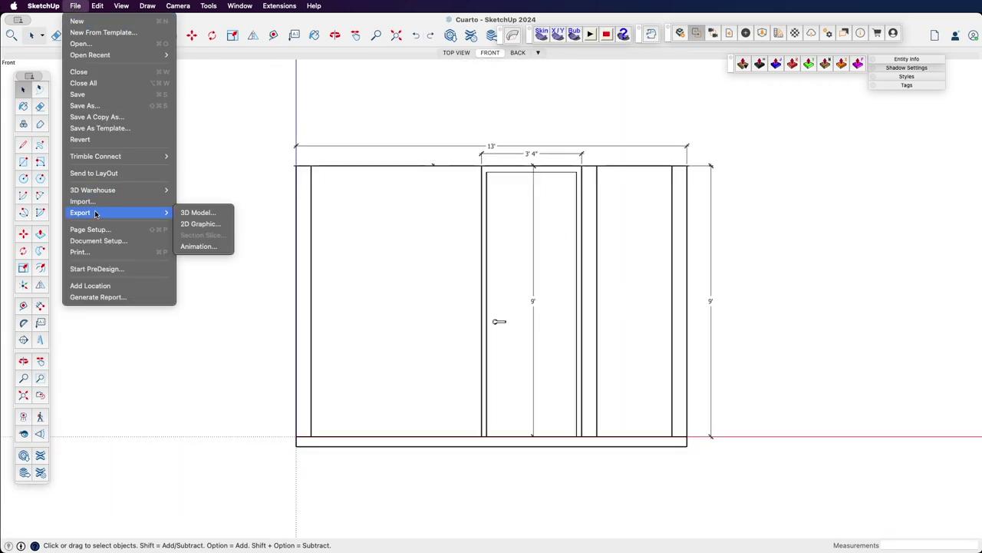
{"action": "left_click", "coordinate": [201, 223]}
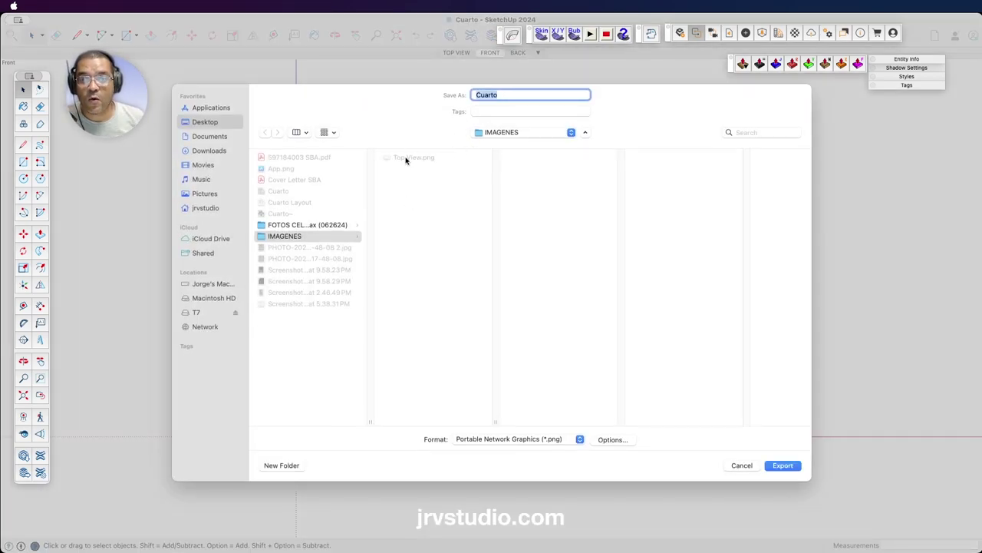
{"action": "type", "text": "Front View"}
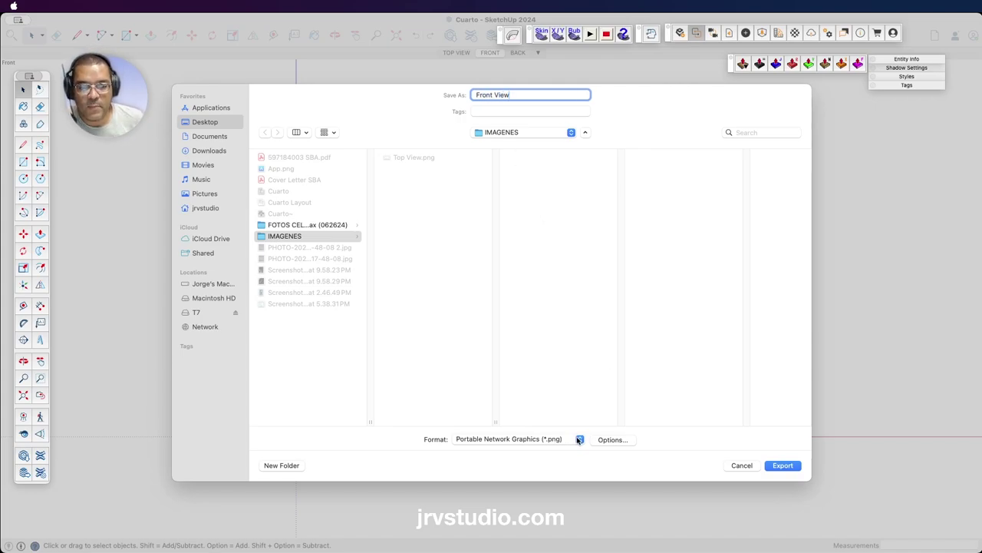
{"action": "left_click", "coordinate": [619, 440]}
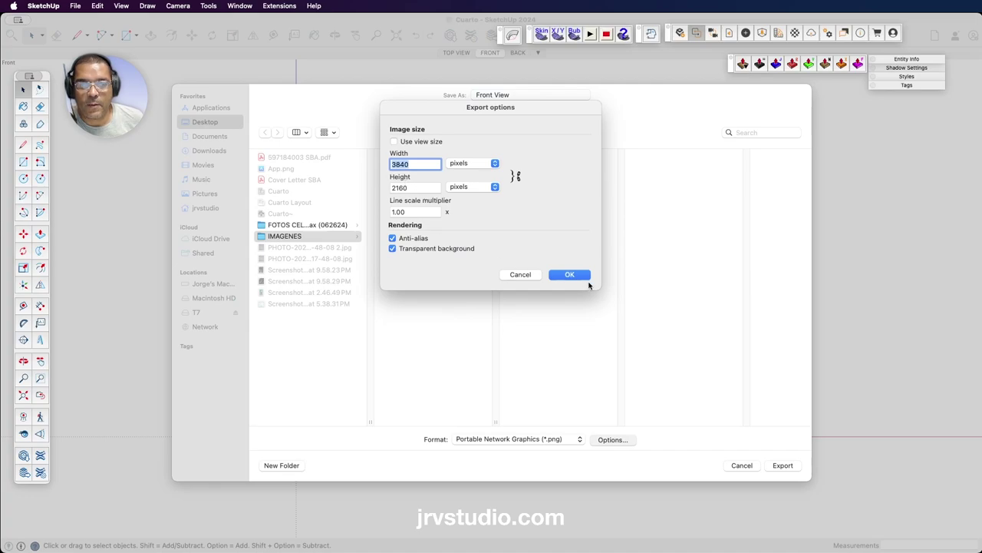
{"action": "left_click", "coordinate": [570, 277]}
{"action": "left_click", "coordinate": [787, 466]}
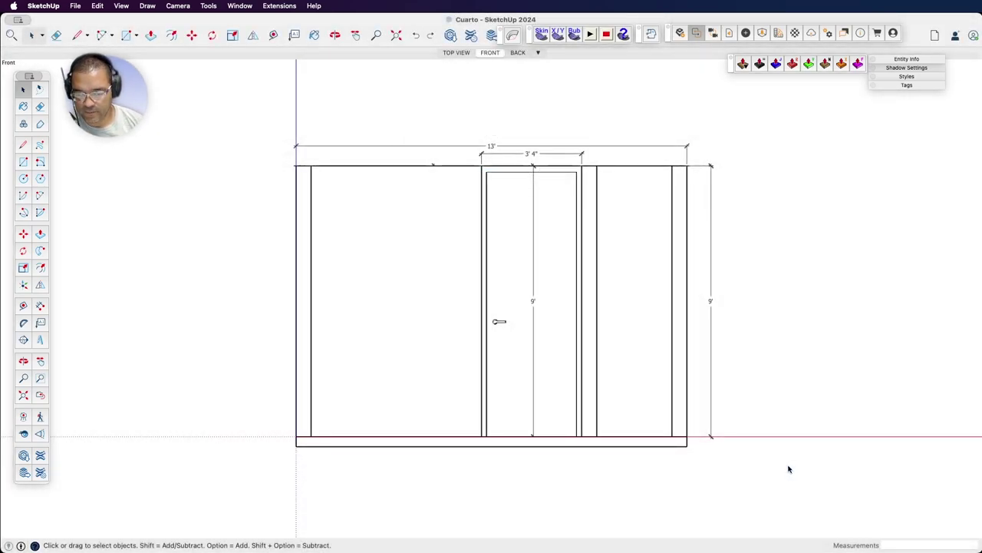
- Switch to the BACK scene and export it as a 3840×2160 'Back View' PNG into IMAGENES
{"action": "left_click", "coordinate": [518, 53]}
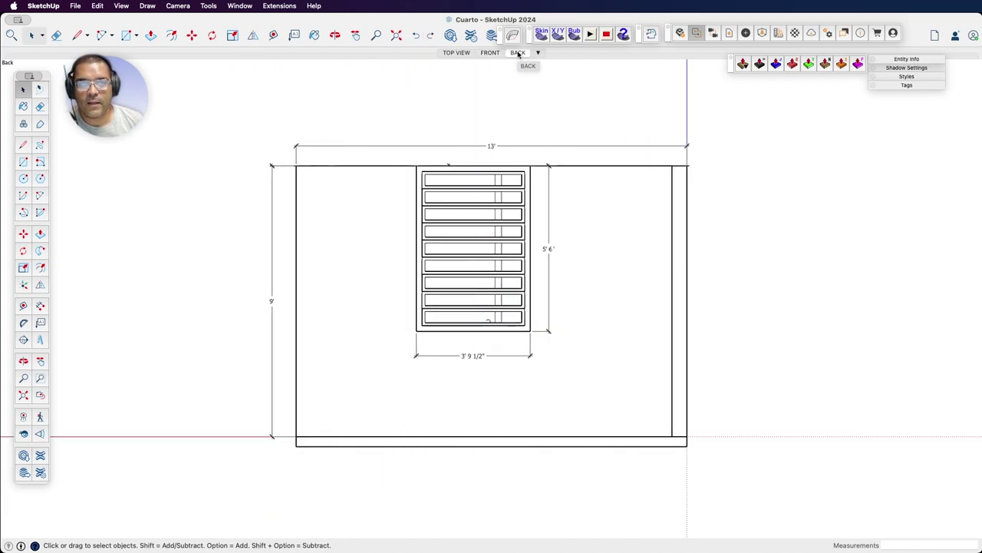
{"action": "left_click", "coordinate": [75, 5]}
{"action": "mouse_move", "coordinate": [80, 212]}
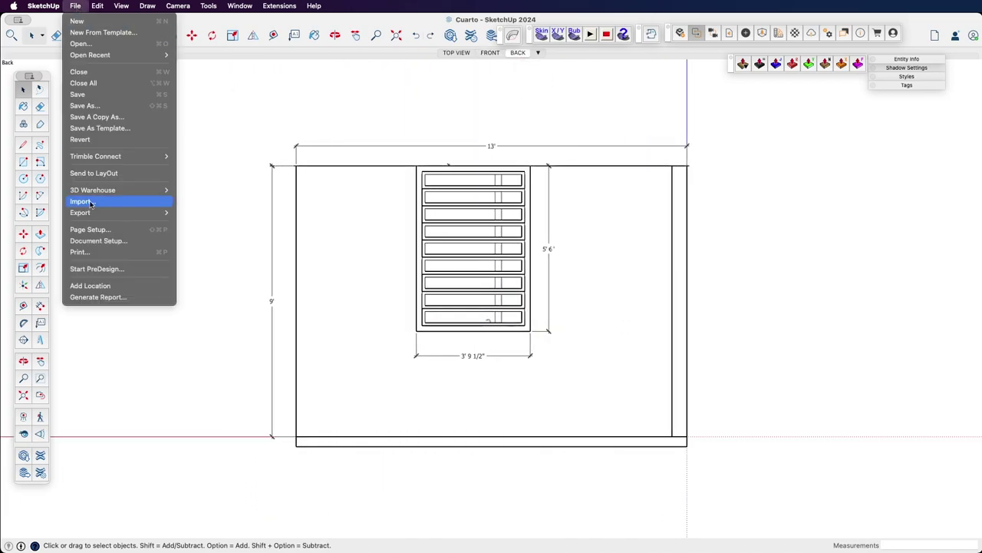
{"action": "left_click", "coordinate": [199, 223]}
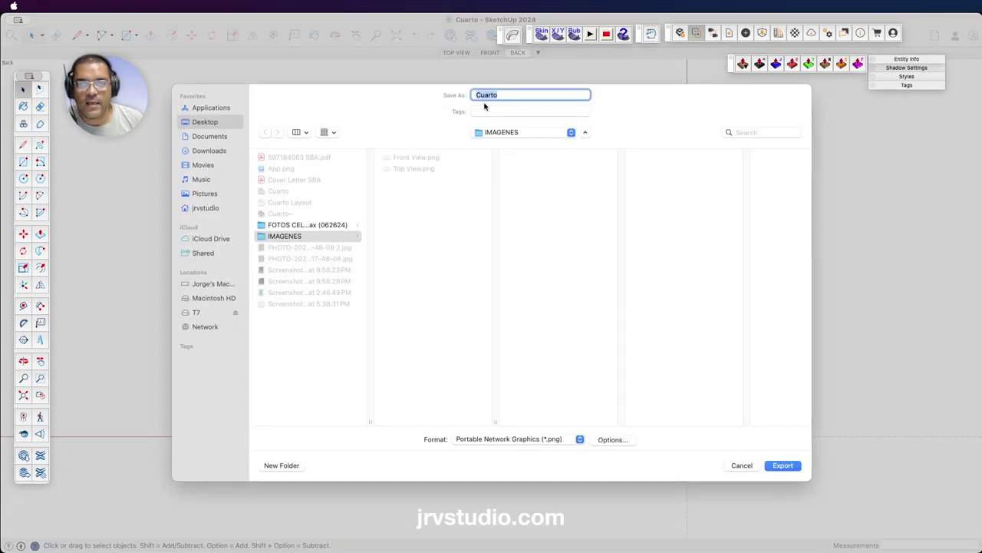
{"action": "type", "text": "B"}
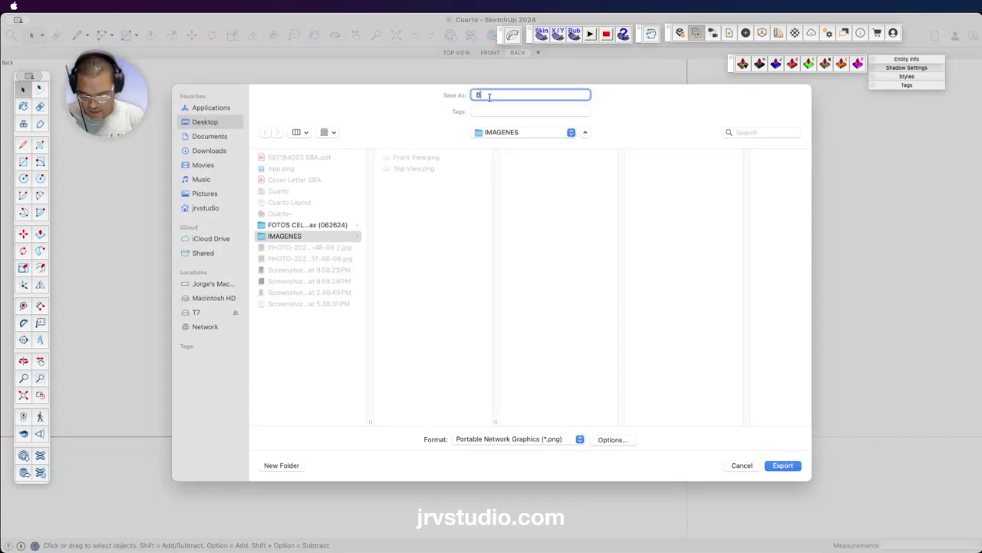
{"action": "type", "text": "ack Vie"}
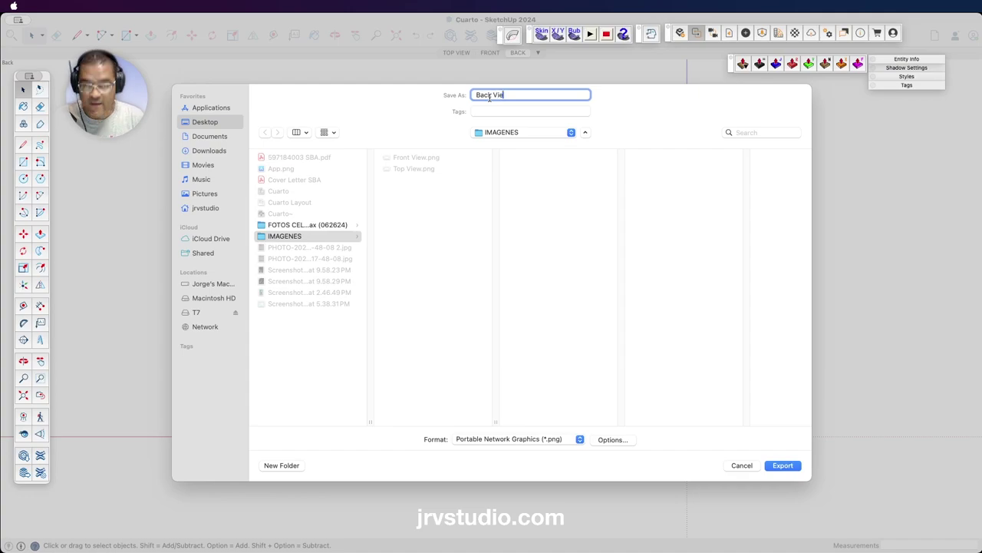
{"action": "type", "text": "w"}
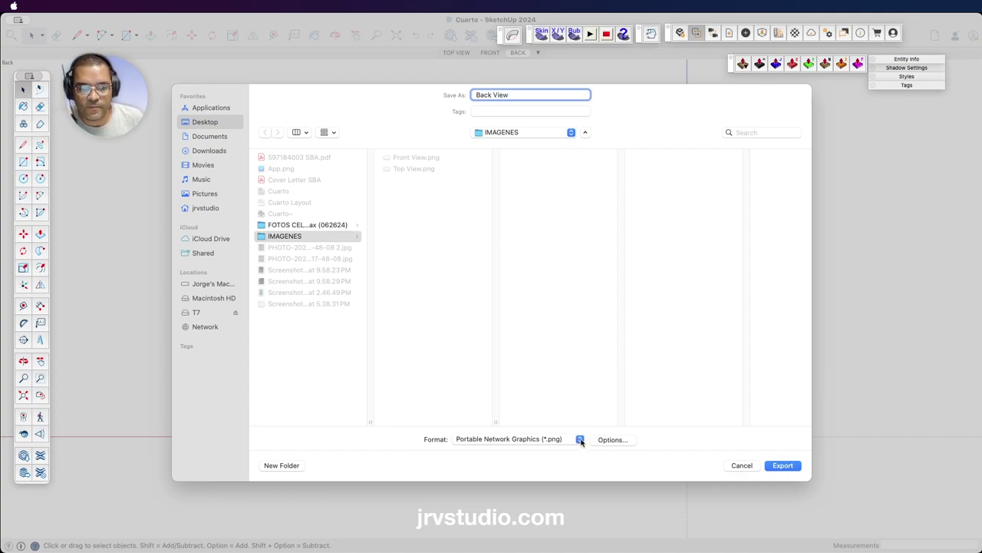
{"action": "left_click", "coordinate": [612, 439]}
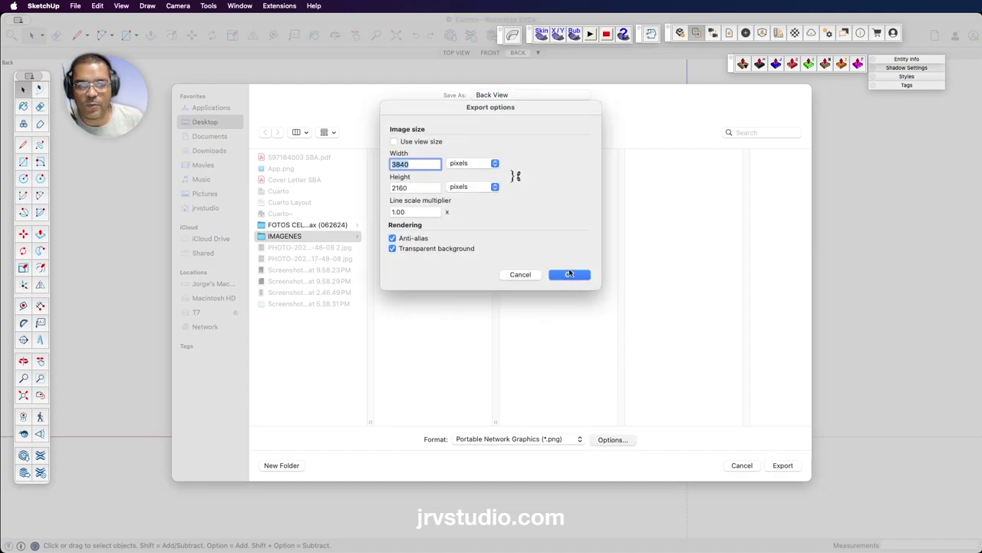
{"action": "left_click", "coordinate": [570, 273]}
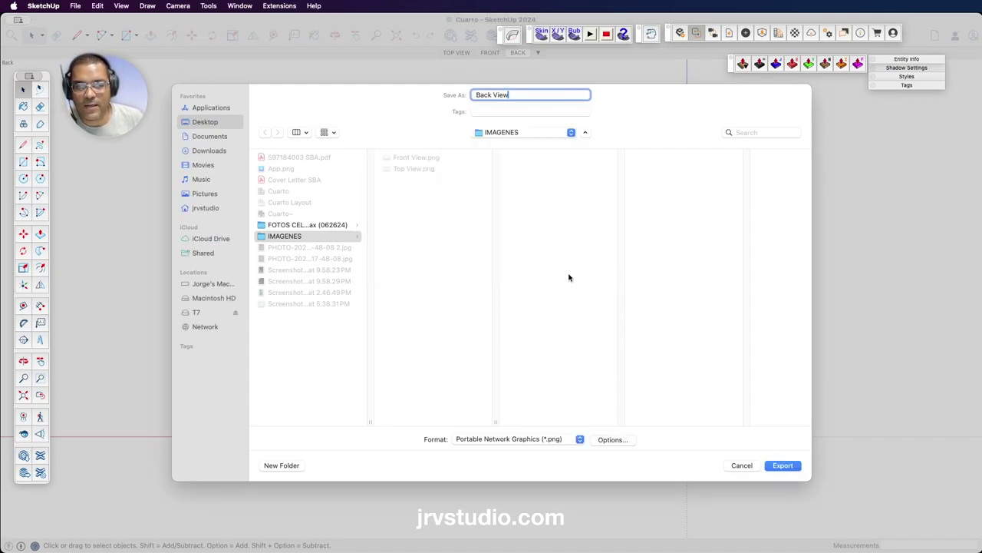
{"action": "left_click", "coordinate": [783, 465]}
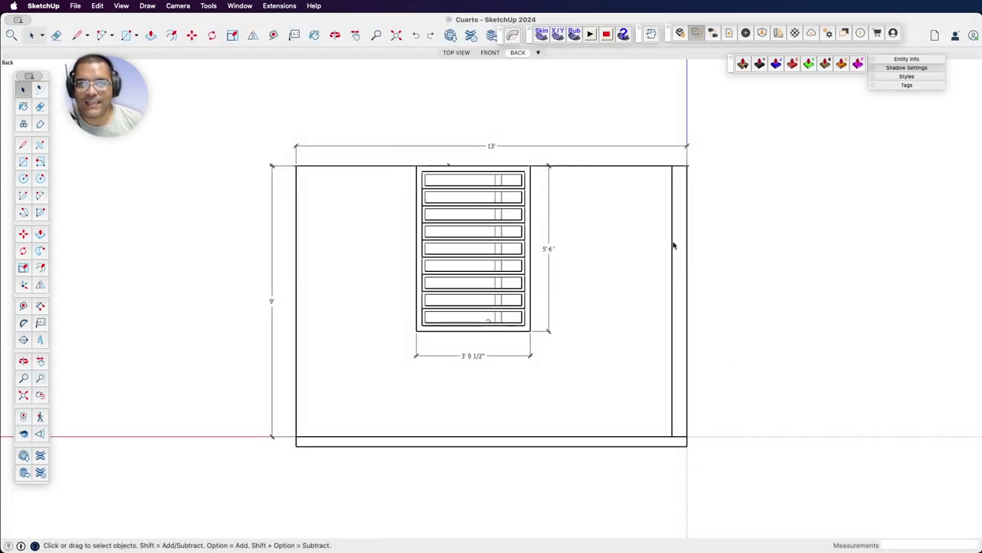
- Cycle twice through the TOP VIEW, FRONT and BACK scenes, finishing on TOP VIEW
{"action": "left_click", "coordinate": [538, 52]}
{"action": "left_click", "coordinate": [639, 54]}
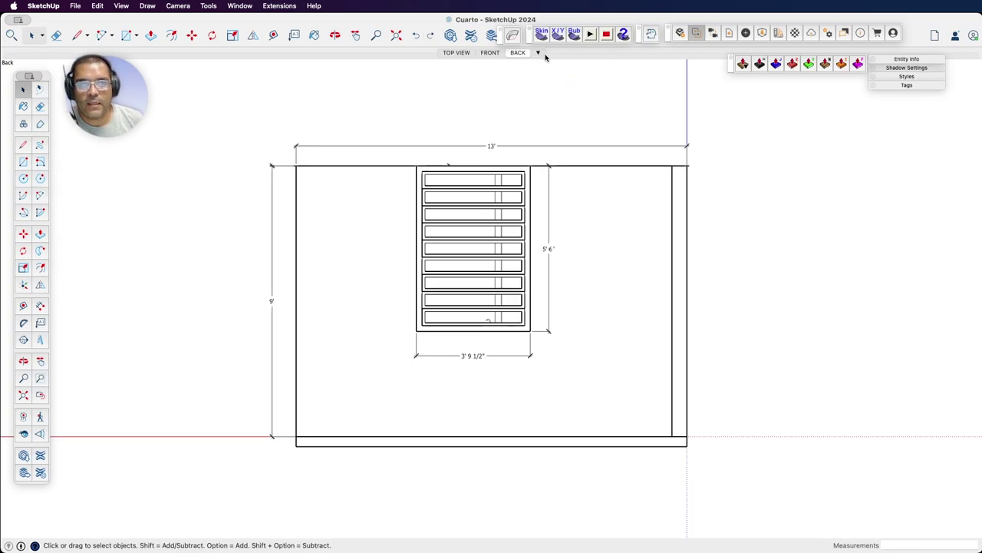
{"action": "left_click", "coordinate": [457, 52]}
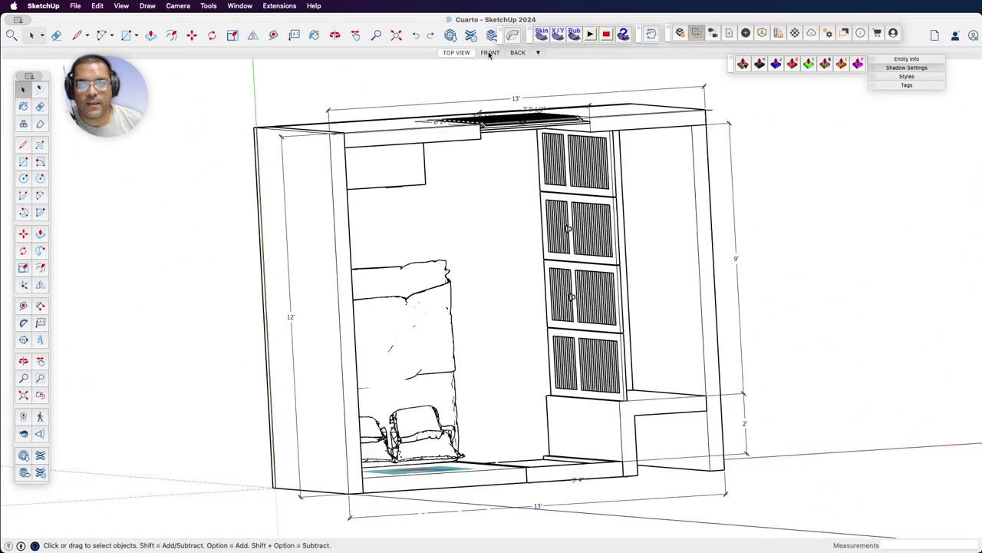
{"action": "left_click", "coordinate": [489, 53]}
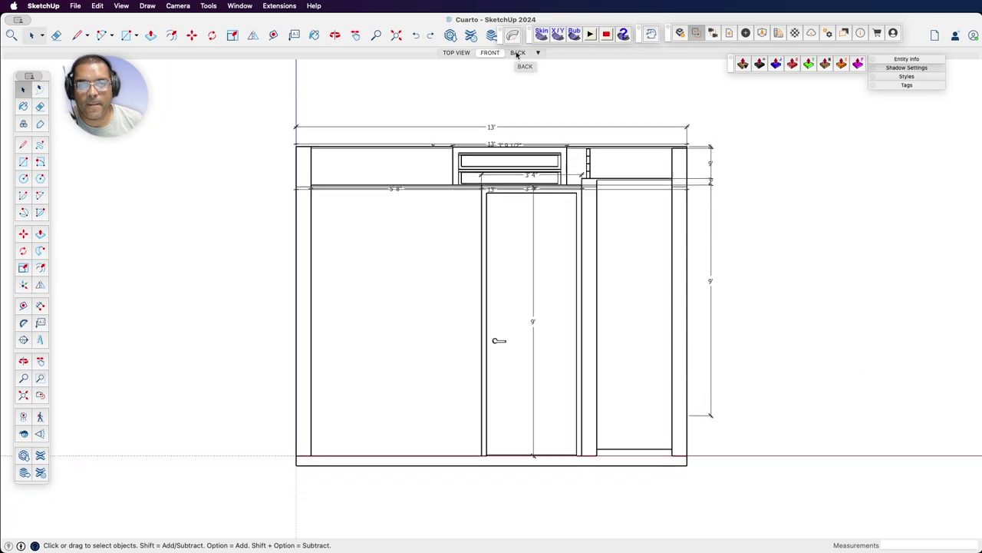
{"action": "left_click", "coordinate": [517, 53]}
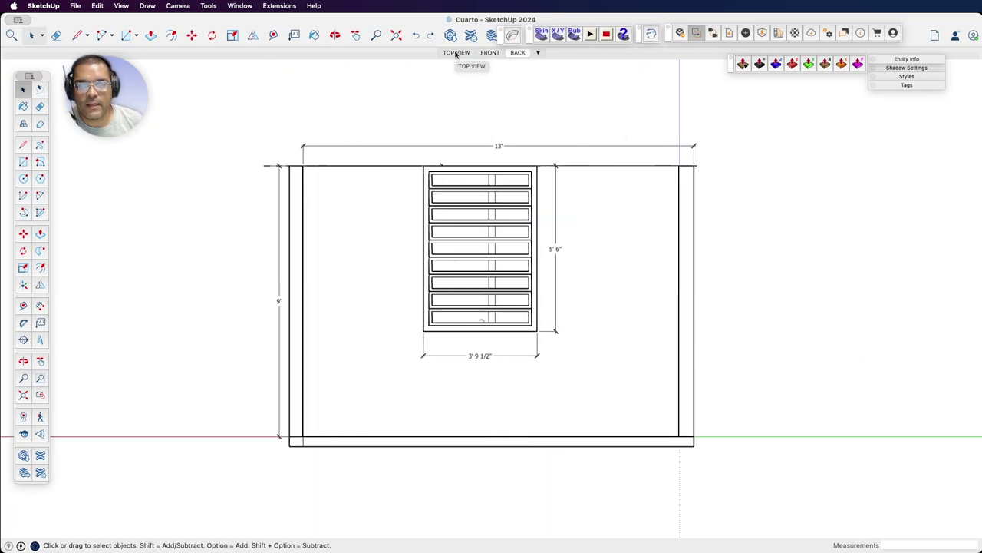
{"action": "left_click", "coordinate": [456, 53]}
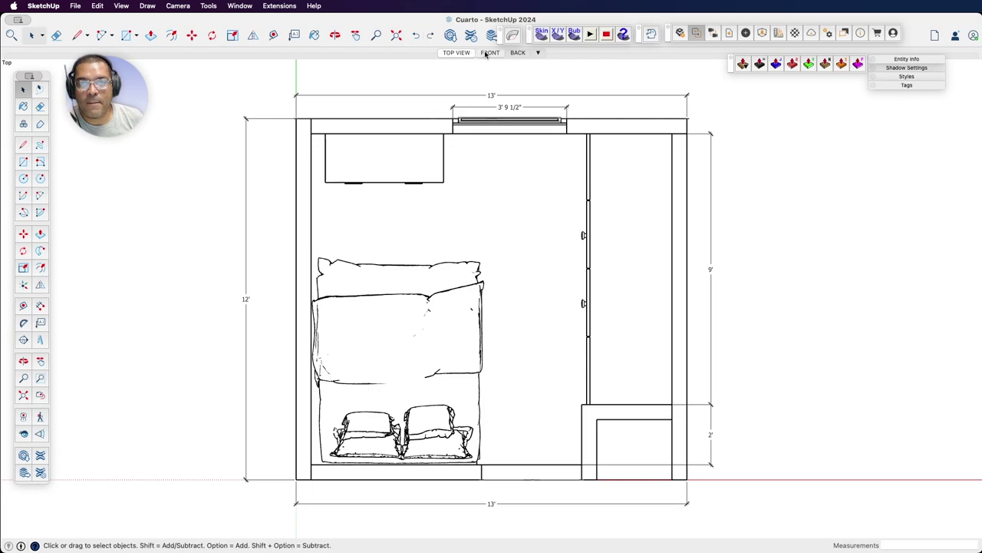
{"action": "left_click", "coordinate": [485, 53]}
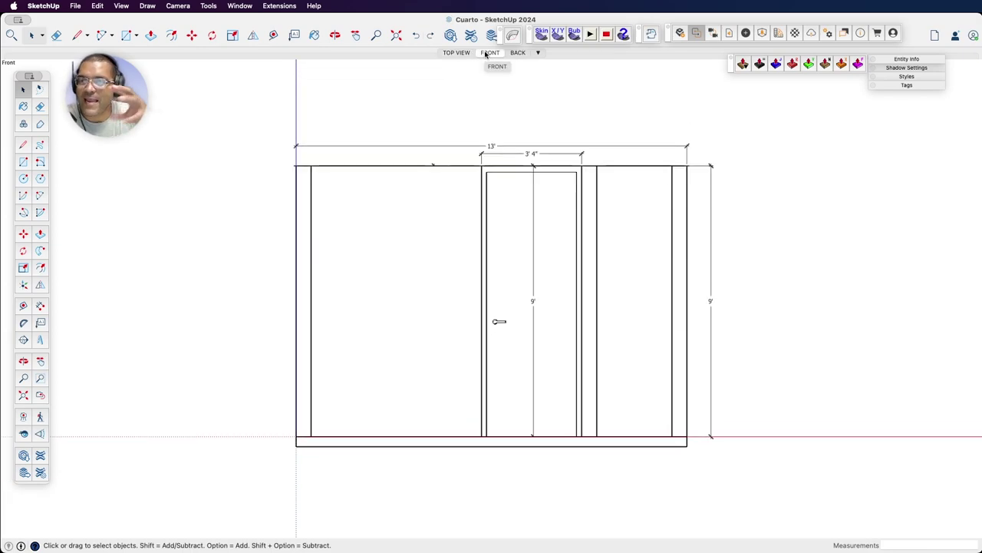
{"action": "left_click", "coordinate": [516, 53]}
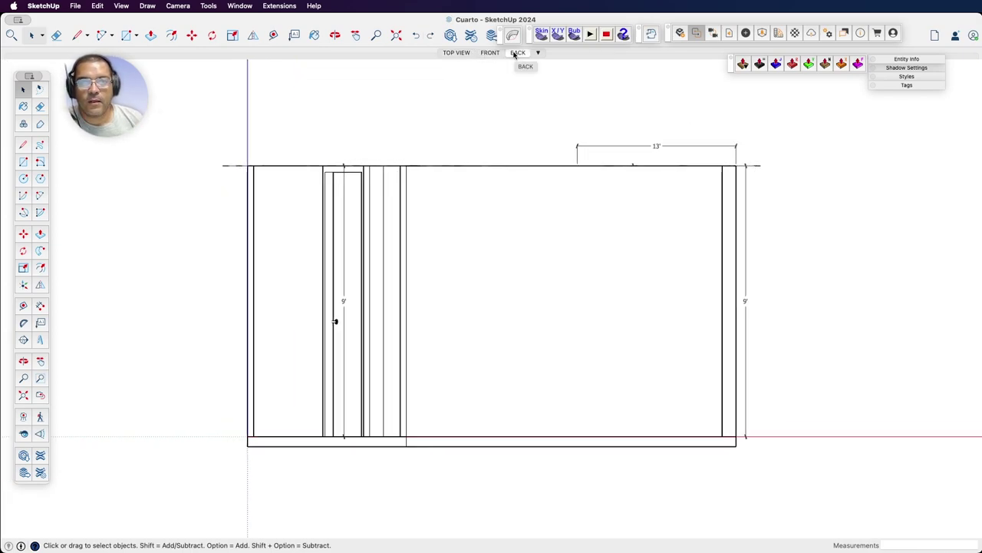
{"action": "left_click", "coordinate": [457, 53]}
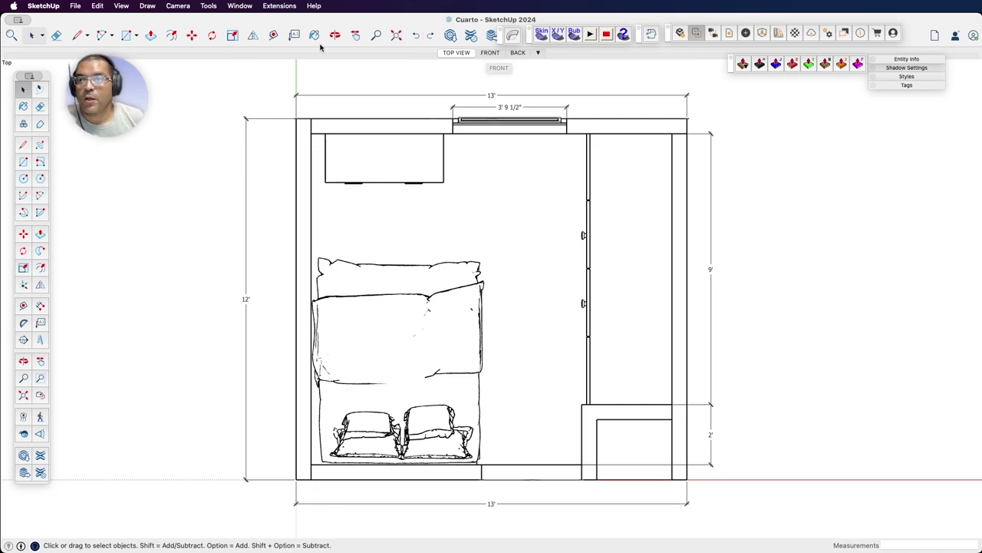
{"action": "left_click", "coordinate": [121, 5]}
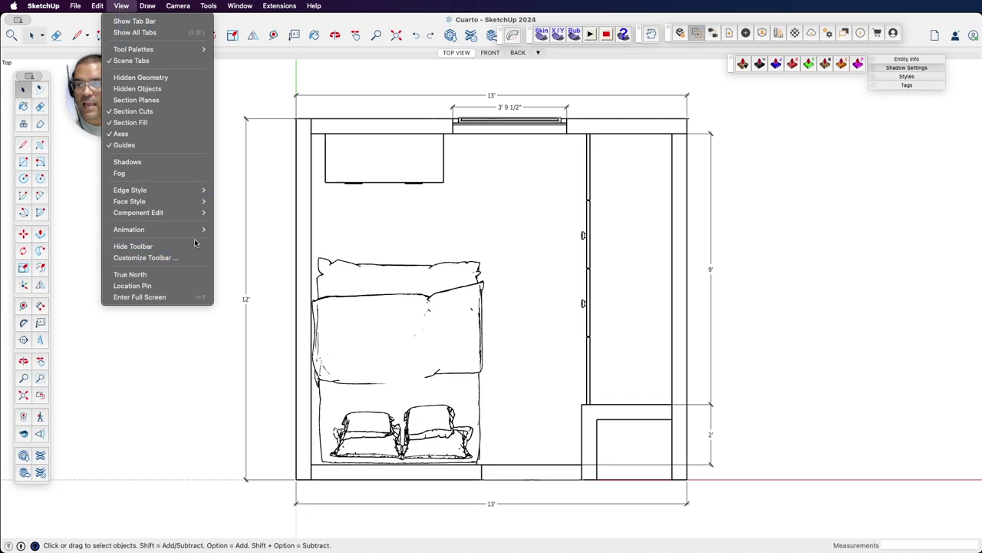
{"action": "mouse_move", "coordinate": [153, 228]}
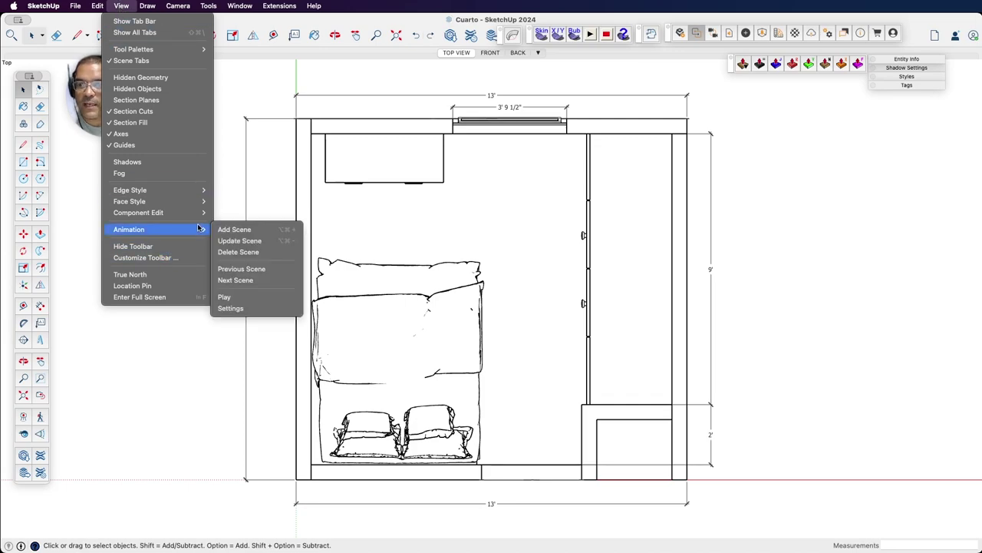
- Play the scene animation, then bring up the Animation settings showing 1.5-second transitions
{"action": "left_click", "coordinate": [241, 298]}
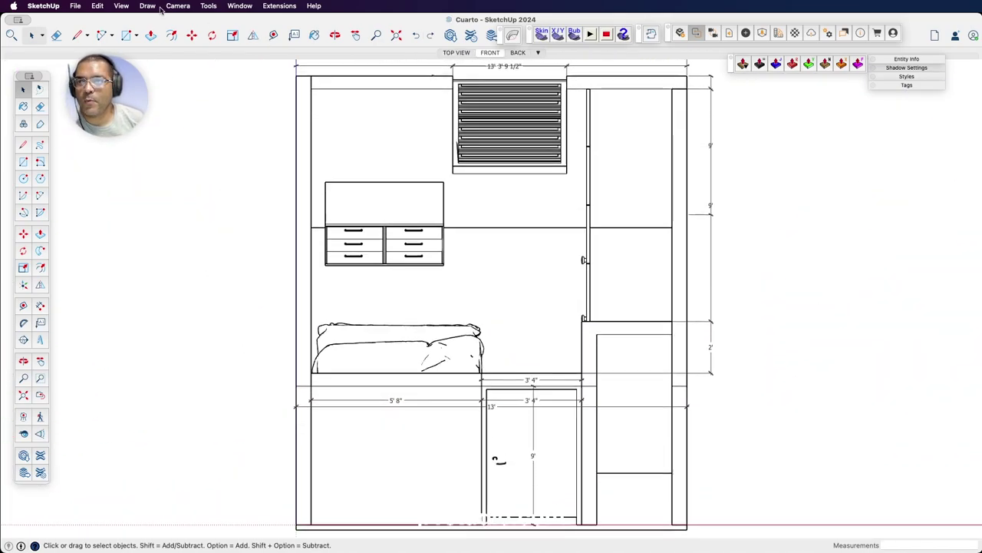
{"action": "left_click", "coordinate": [122, 5]}
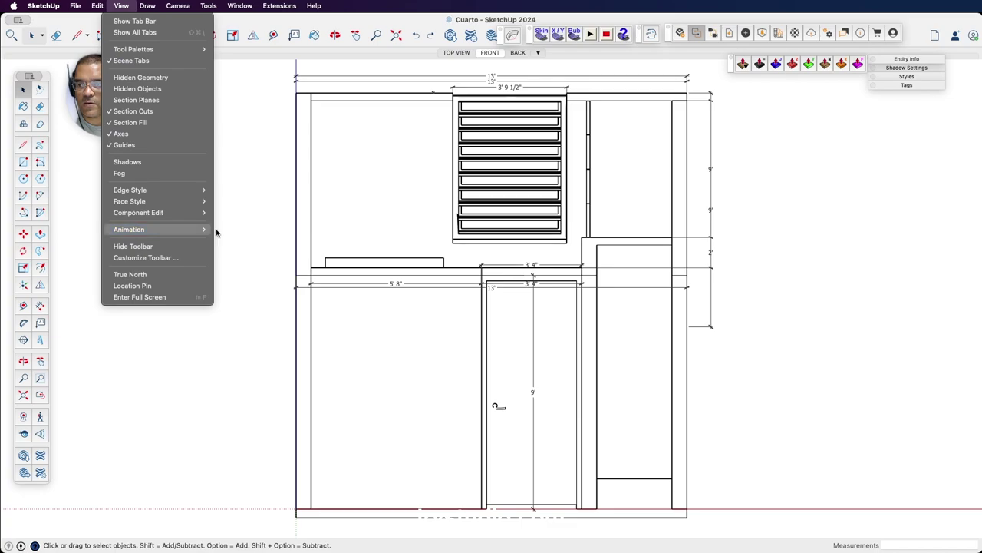
{"action": "left_click", "coordinate": [244, 310]}
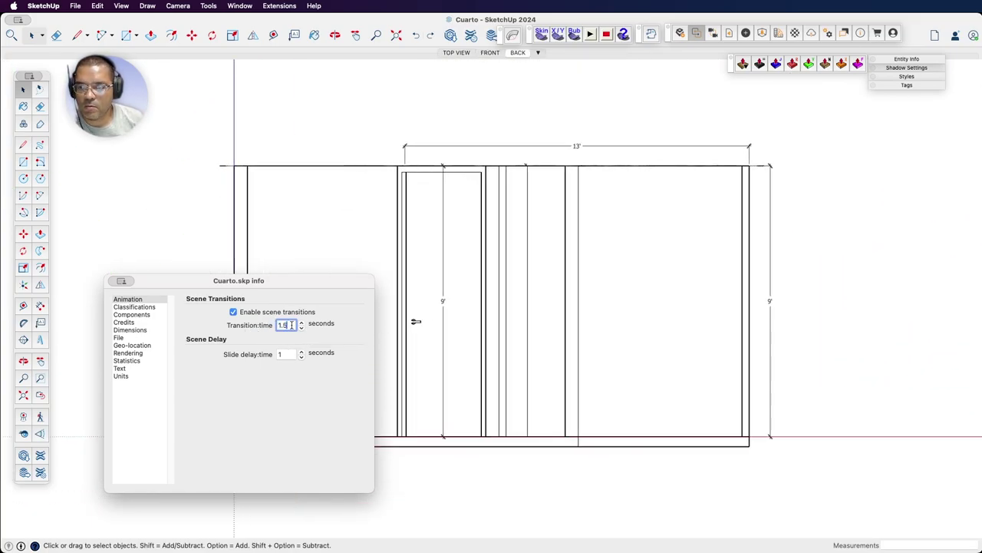
- Set transition time to 3 seconds and slide delay to 3 seconds, then close Model Info
{"action": "type", "text": "3"}
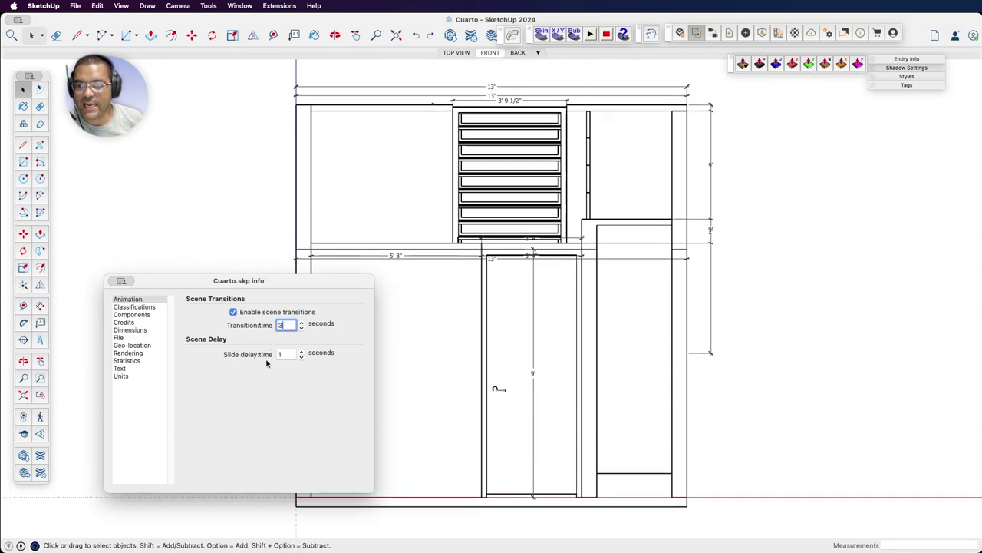
{"action": "key", "text": "Tab"}
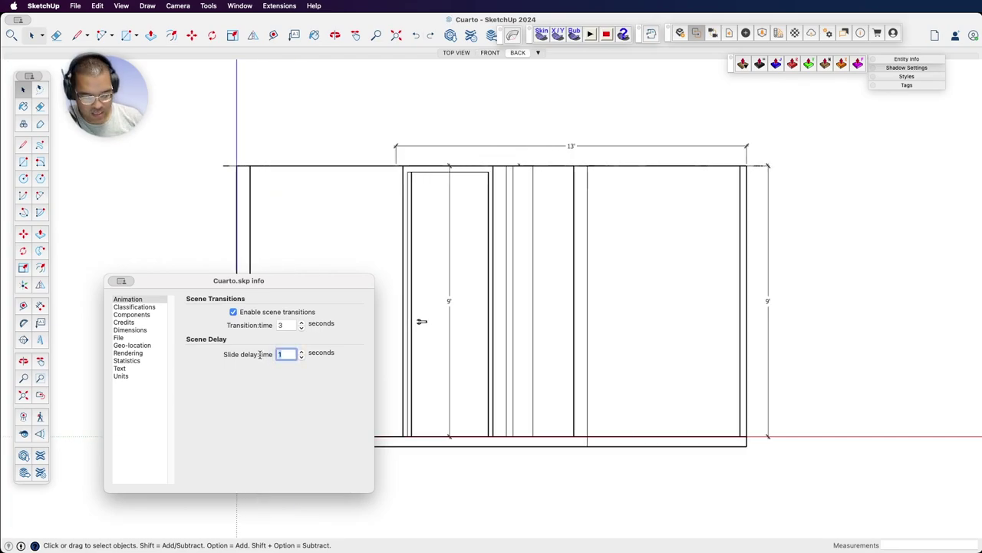
{"action": "type", "text": "3"}
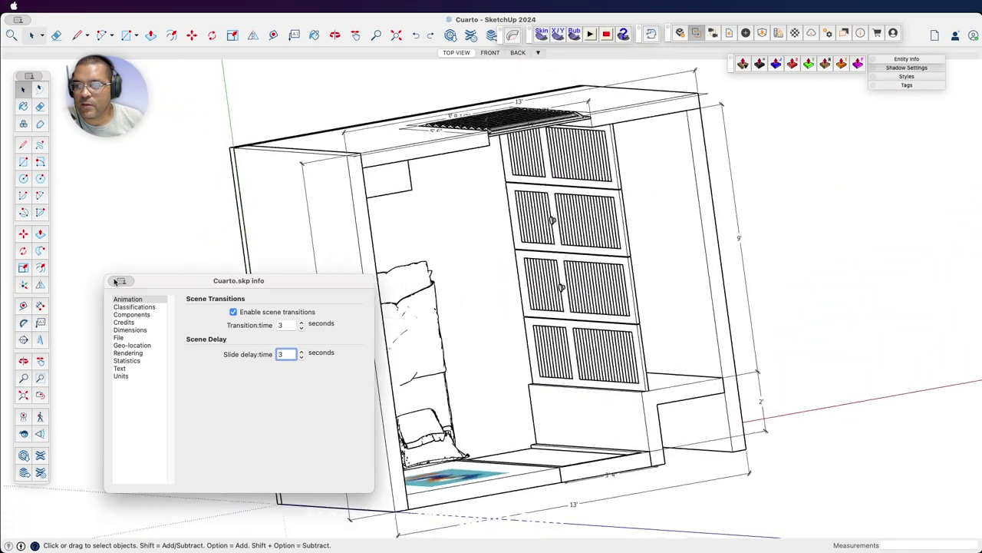
{"action": "key", "text": "Escape"}
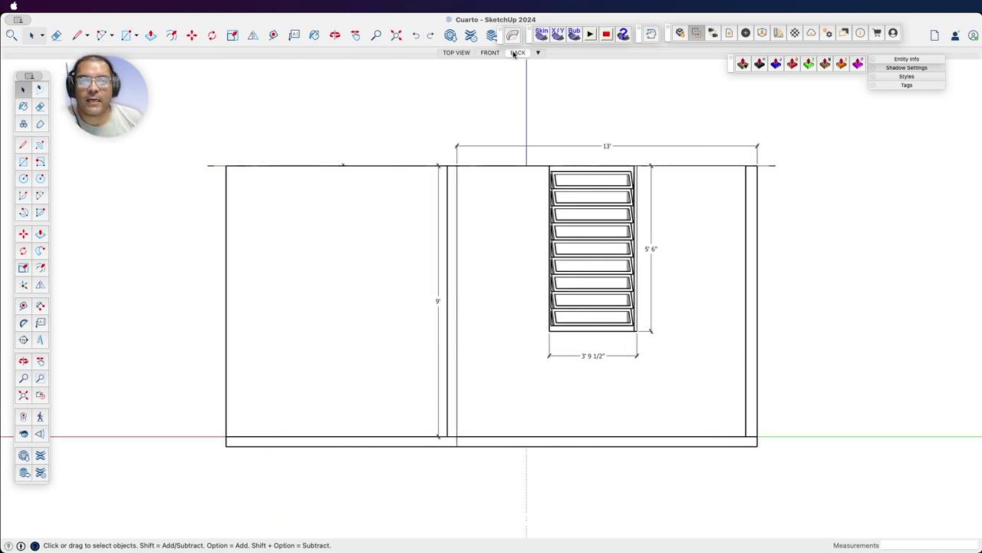
- Replay the scene animation with the 3-second timing and return to the TOP VIEW scene
{"action": "left_click", "coordinate": [121, 5]}
{"action": "mouse_move", "coordinate": [129, 230]}
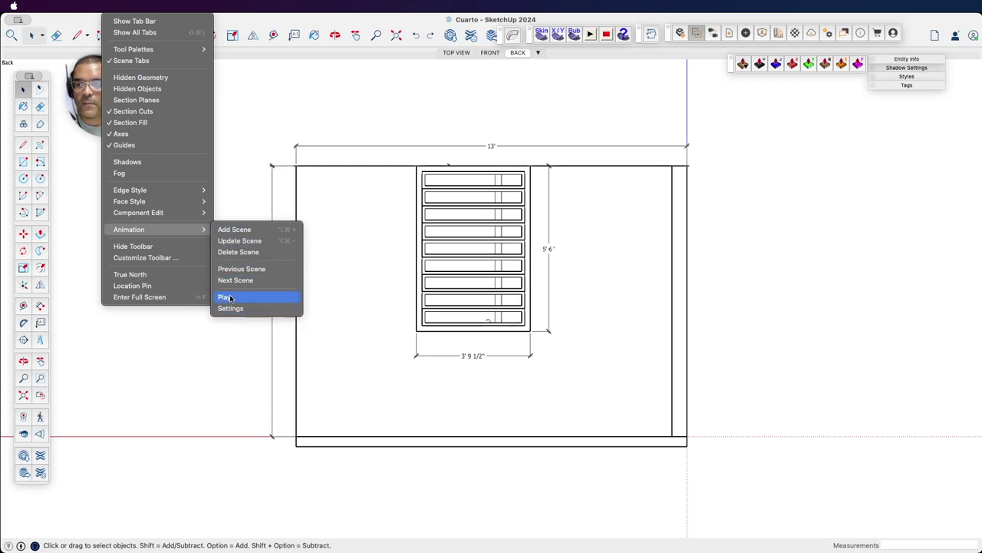
{"action": "left_click", "coordinate": [234, 270]}
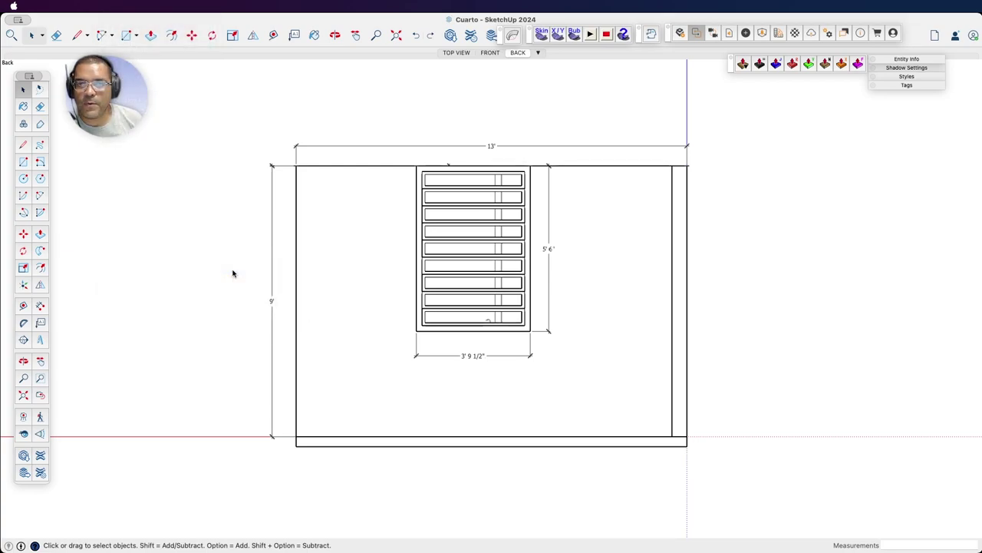
{"action": "left_click", "coordinate": [452, 53]}
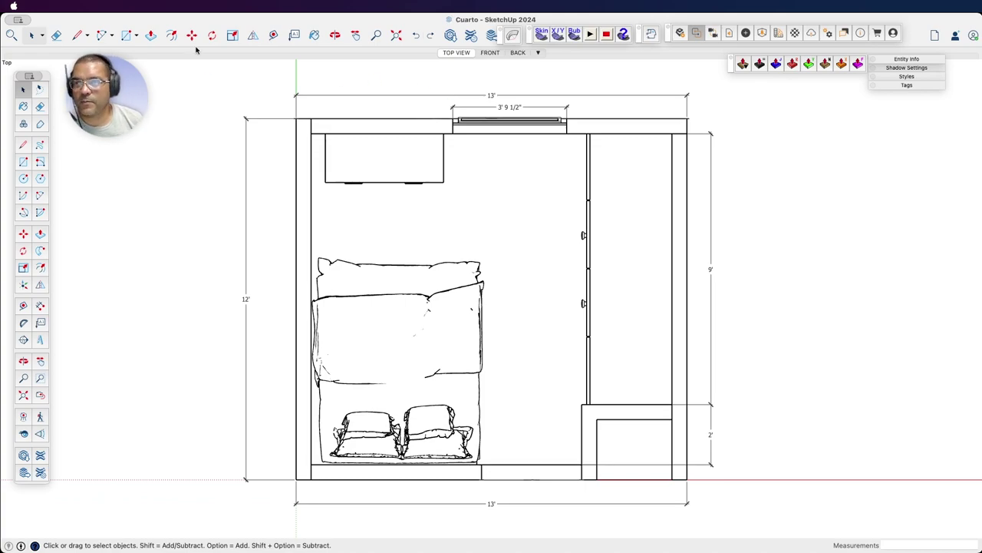
- Start an animation export named 'Animacion' in H.264 MP4 format and show its options
{"action": "left_click", "coordinate": [76, 7]}
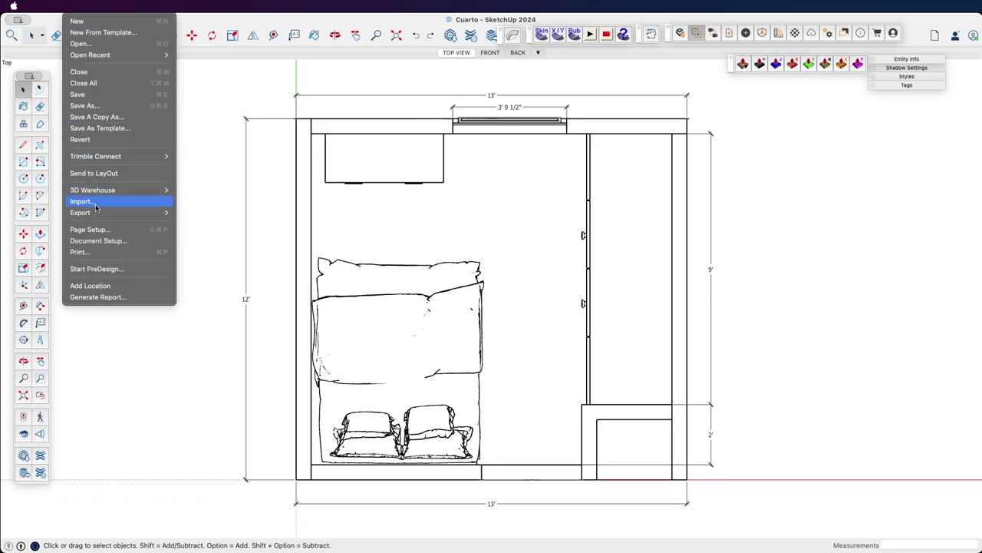
{"action": "mouse_move", "coordinate": [80, 213]}
{"action": "left_click", "coordinate": [206, 247]}
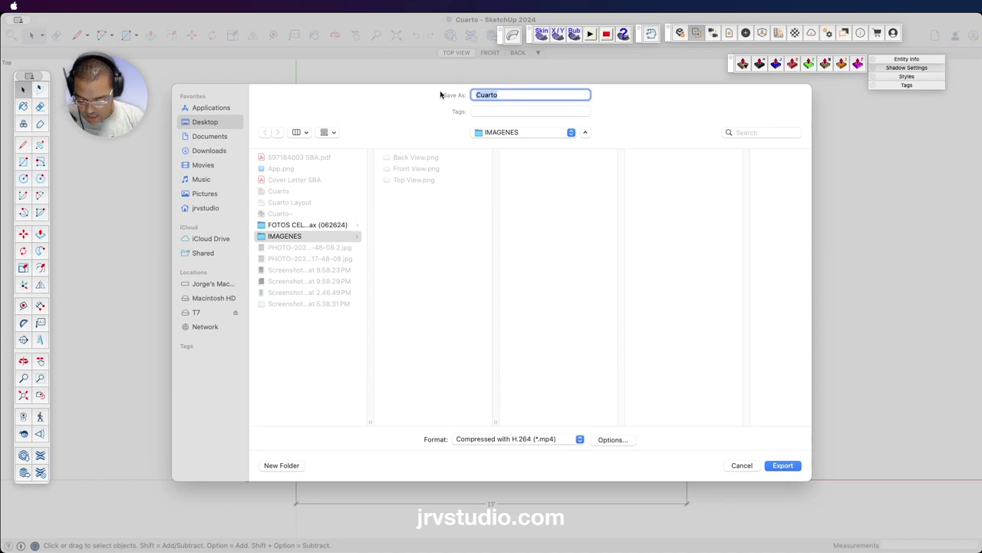
{"action": "type", "text": "Animac"}
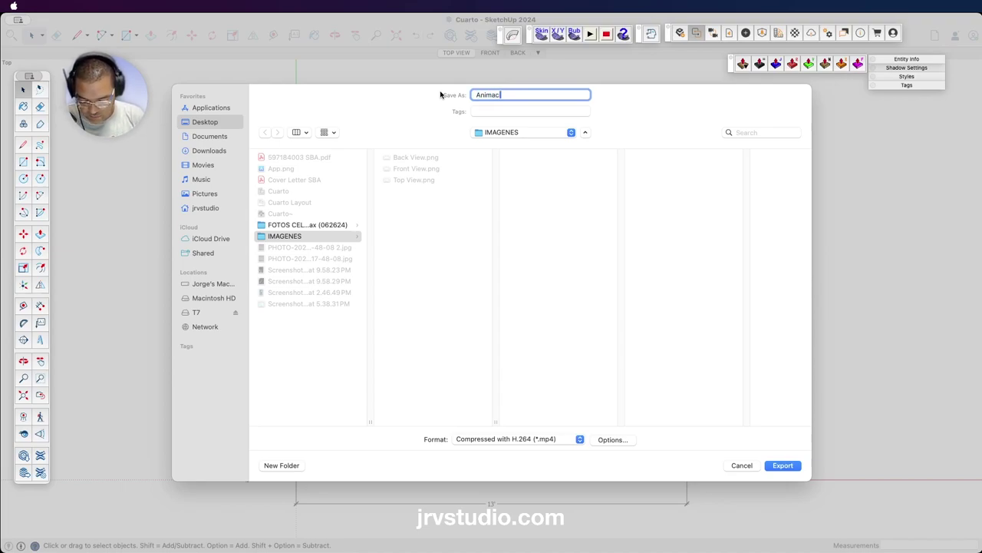
{"action": "type", "text": "ion"}
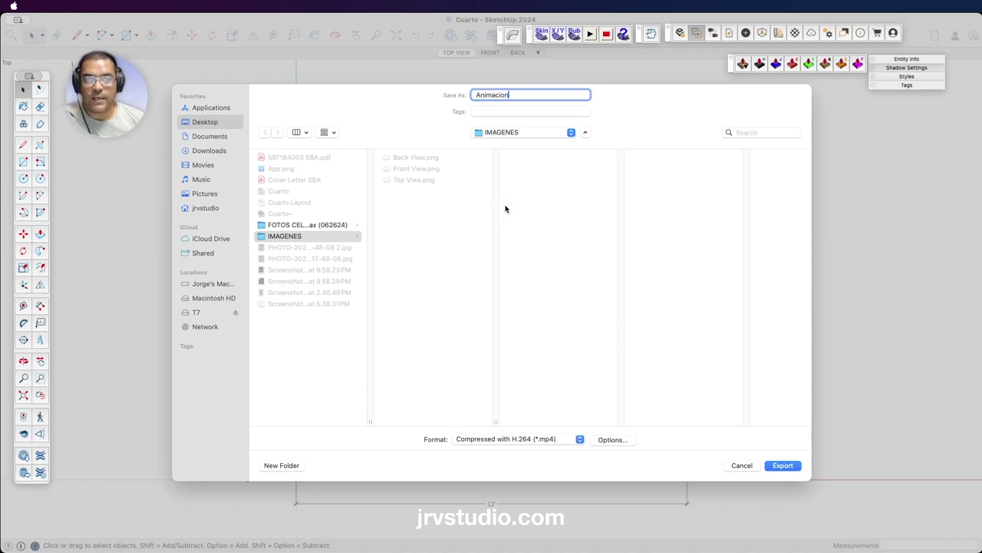
{"action": "left_click", "coordinate": [520, 440]}
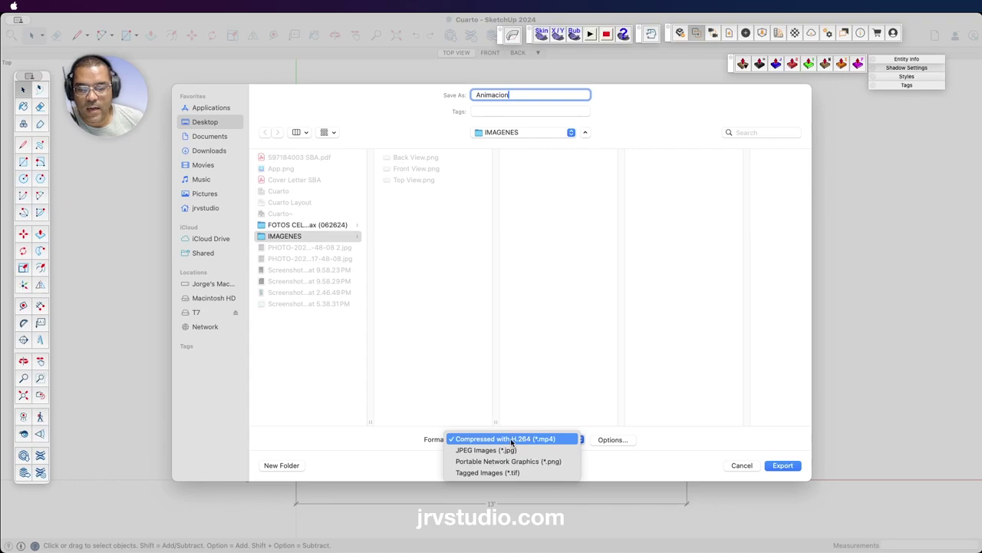
{"action": "left_click", "coordinate": [543, 439]}
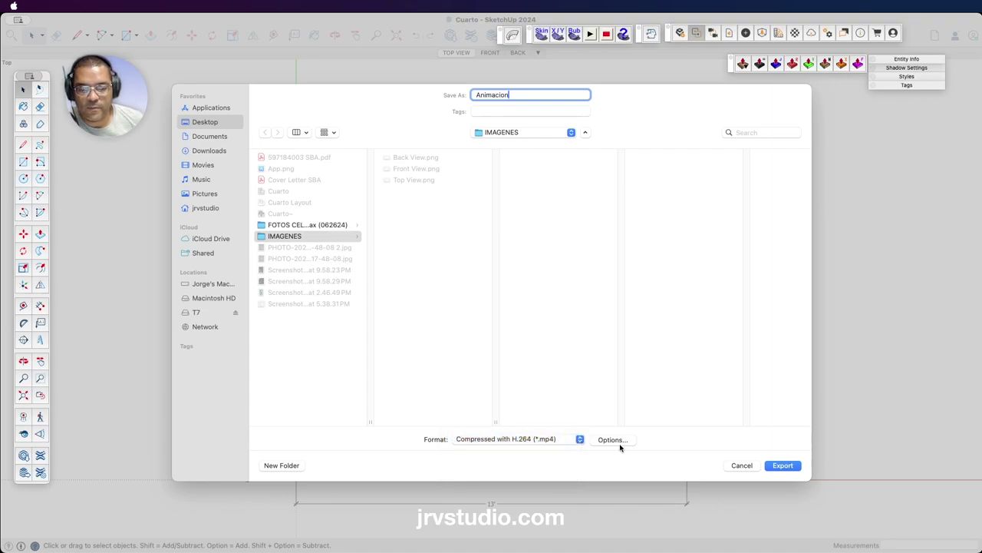
{"action": "left_click", "coordinate": [620, 440]}
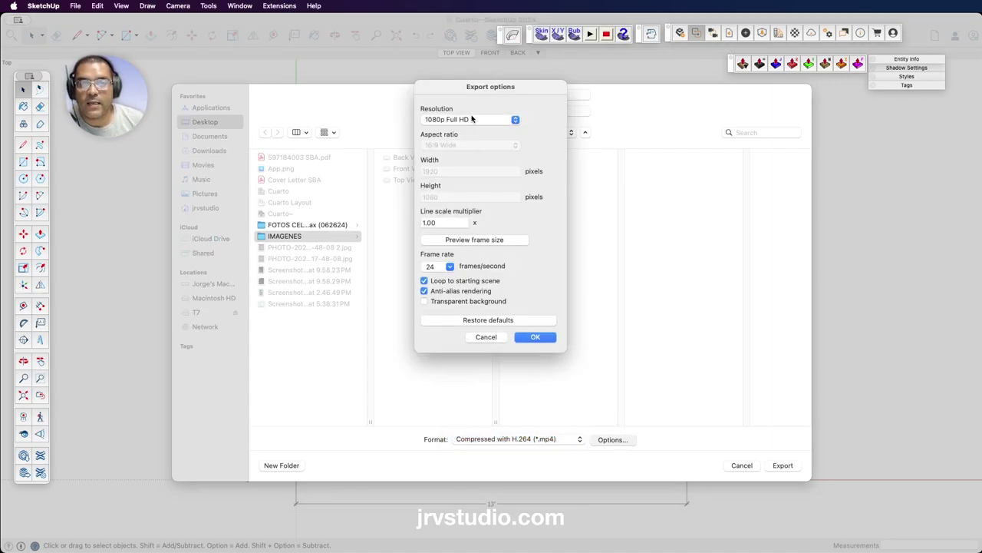
- Keep the video resolution at 1080p Full HD and raise the frame rate from 24 to 30 fps
{"action": "left_click", "coordinate": [472, 119]}
{"action": "left_click", "coordinate": [472, 119]}
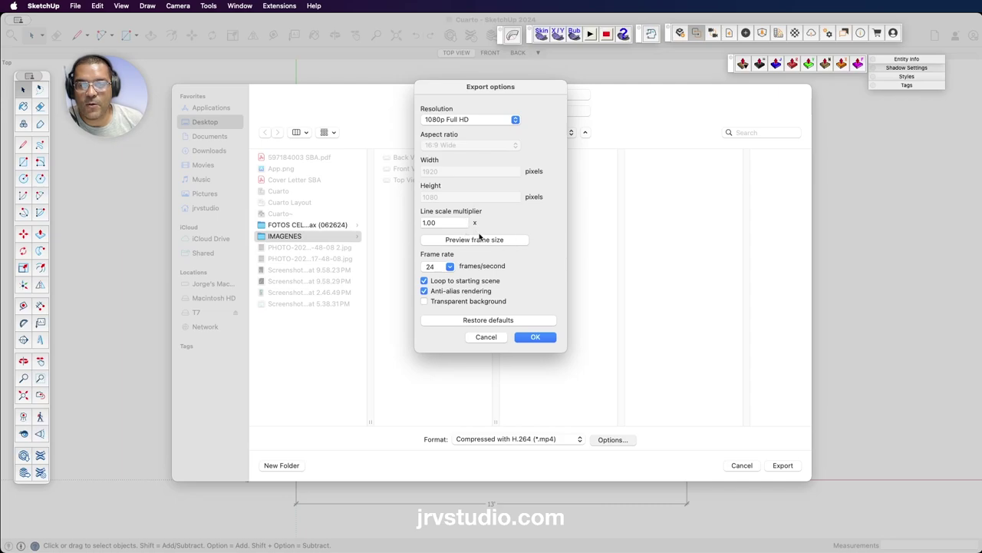
{"action": "left_click", "coordinate": [450, 267]}
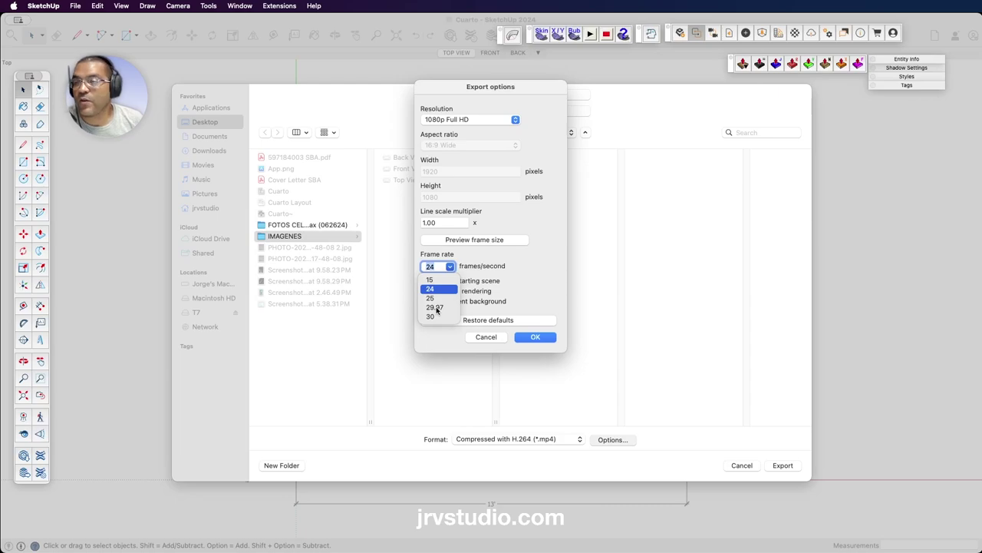
{"action": "left_click", "coordinate": [432, 317]}
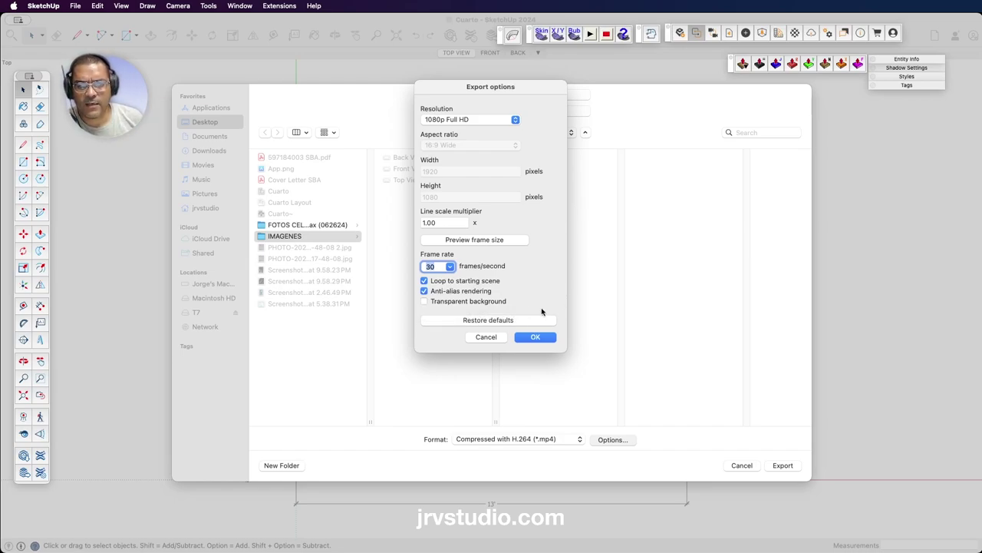
{"action": "left_click", "coordinate": [540, 337]}
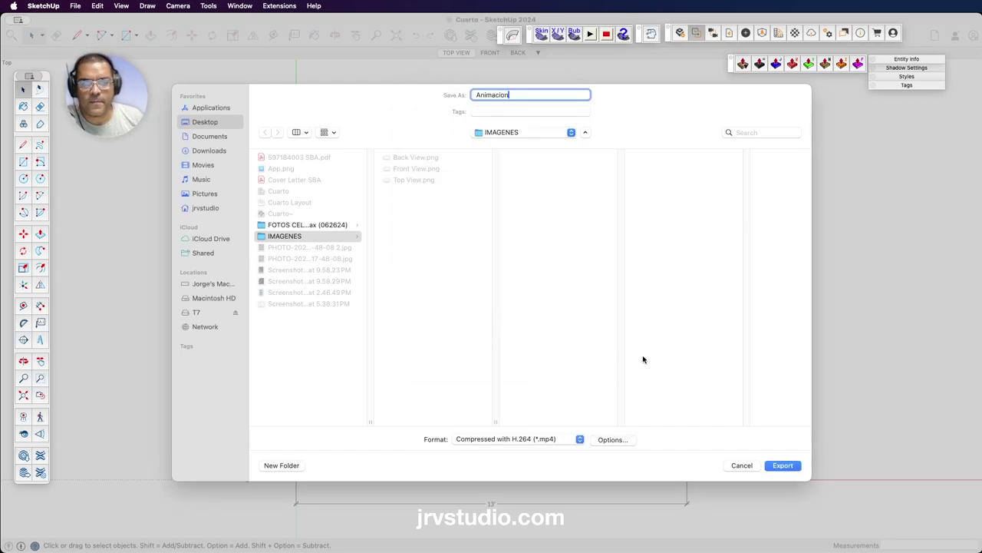
- Export the scene animation as Animacion.mp4 into the IMAGENES folder
{"action": "left_click", "coordinate": [783, 466]}
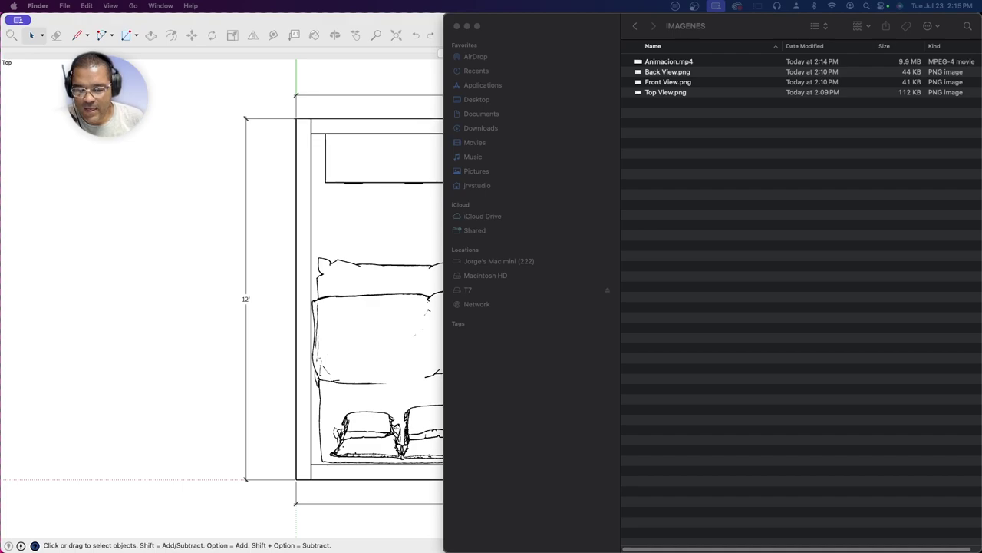
- Shrink the IMAGENES Finder window and move it to mid-screen over the model
{"action": "left_click_drag", "start_coordinate": [569, 24], "coordinate": [358, 24]}
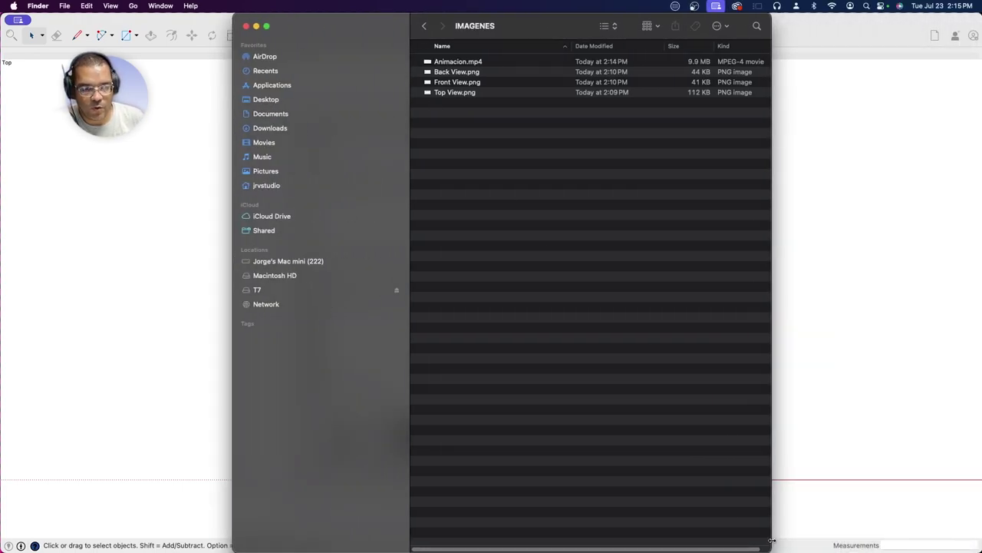
{"action": "mouse_move", "coordinate": [772, 540]}
{"action": "left_mouse_down"}
{"action": "mouse_move", "coordinate": [758, 209]}
{"action": "mouse_move", "coordinate": [793, 162]}
{"action": "left_mouse_up"}
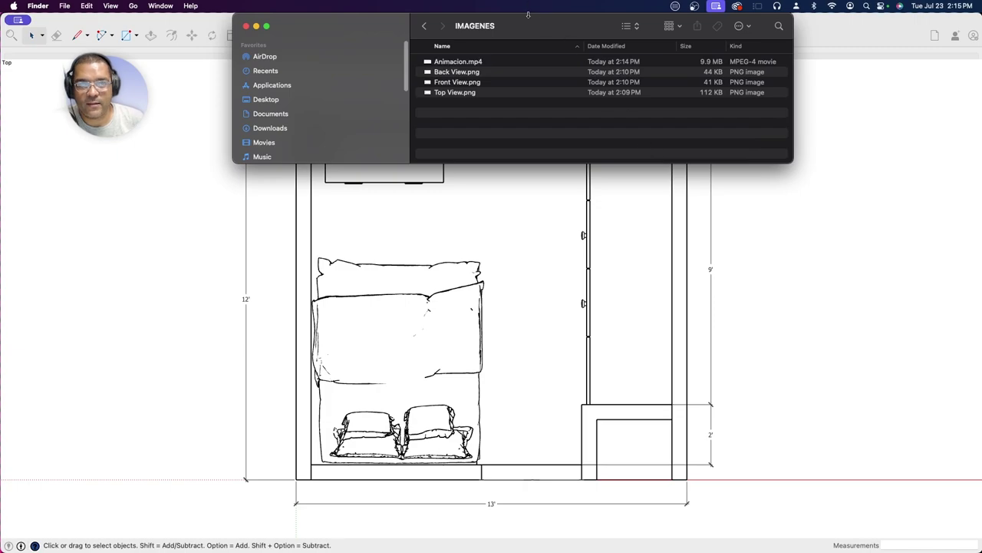
{"action": "left_click_drag", "start_coordinate": [528, 14], "coordinate": [528, 244]}
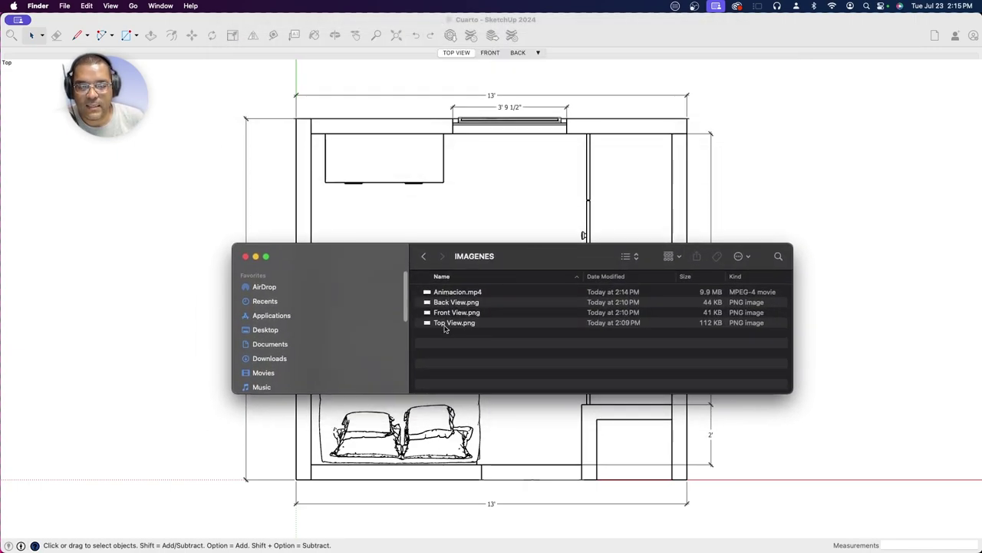
- Quick Look the Top View, Front View and Back View PNGs in turn, closing each
{"action": "left_click", "coordinate": [447, 324]}
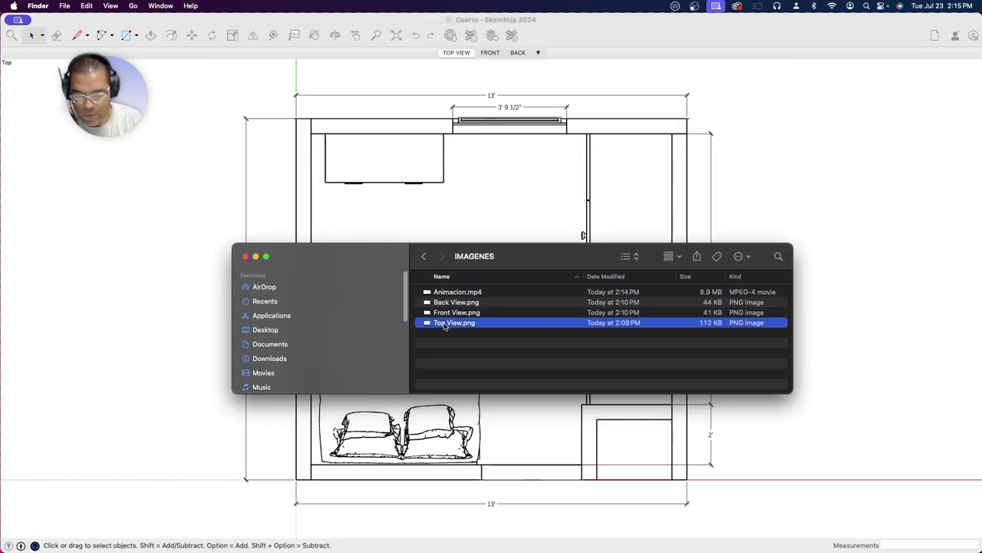
{"action": "key", "text": "space"}
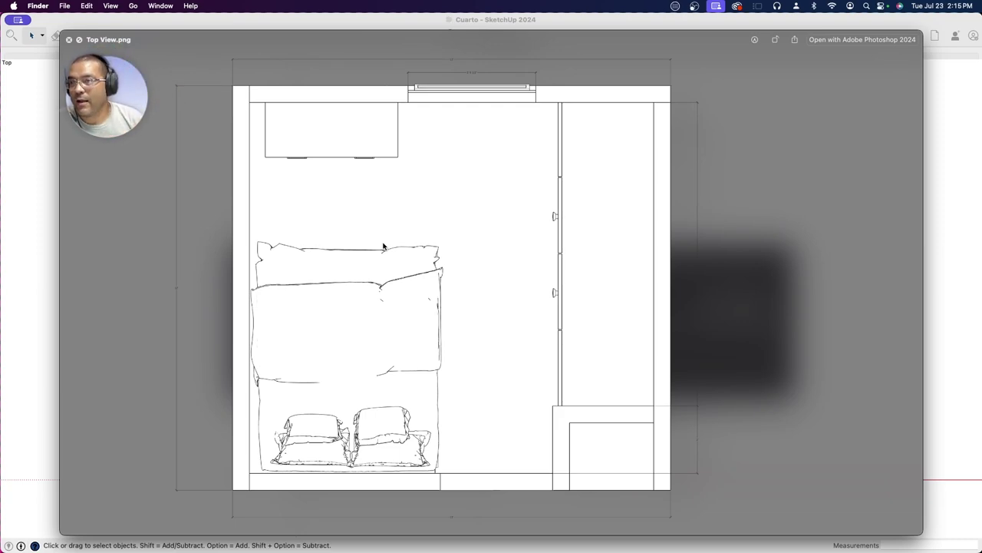
{"action": "left_click", "coordinate": [69, 40]}
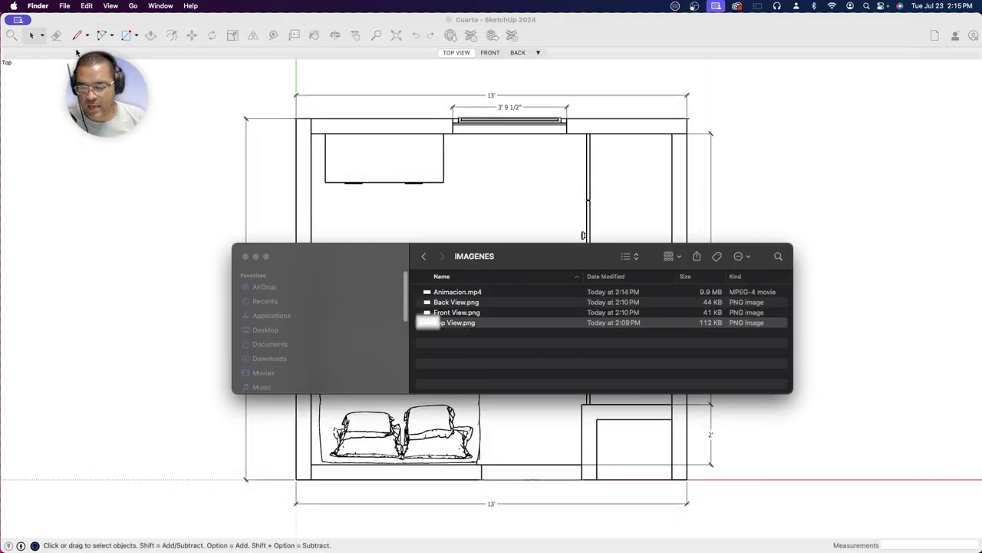
{"action": "left_click", "coordinate": [460, 314]}
{"action": "key", "text": "space"}
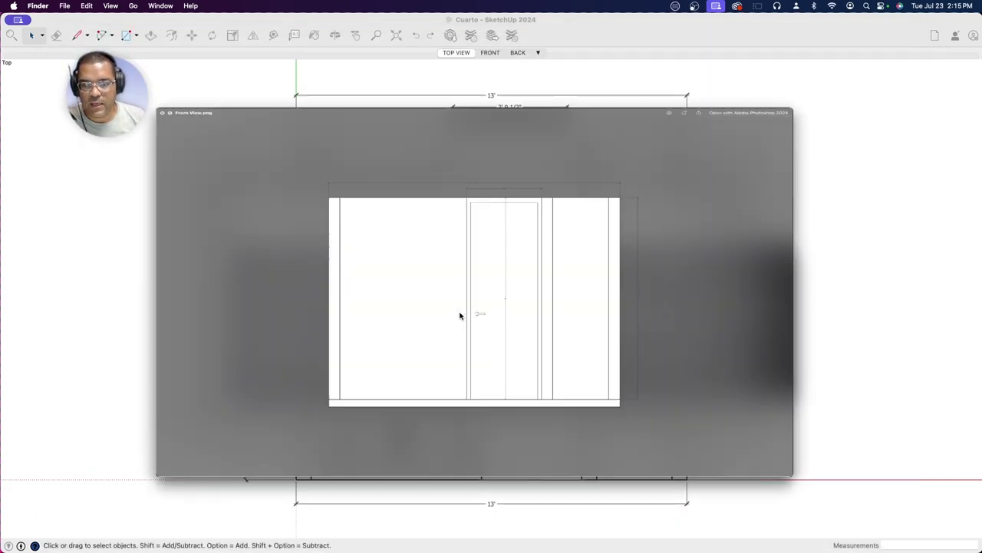
{"action": "key", "text": "space"}
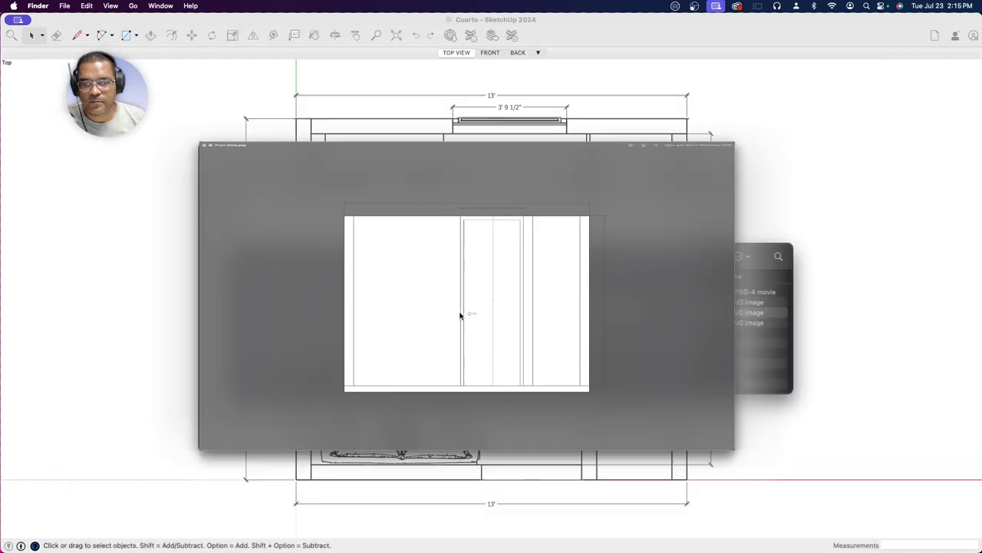
{"action": "left_click", "coordinate": [460, 304]}
{"action": "key", "text": "space"}
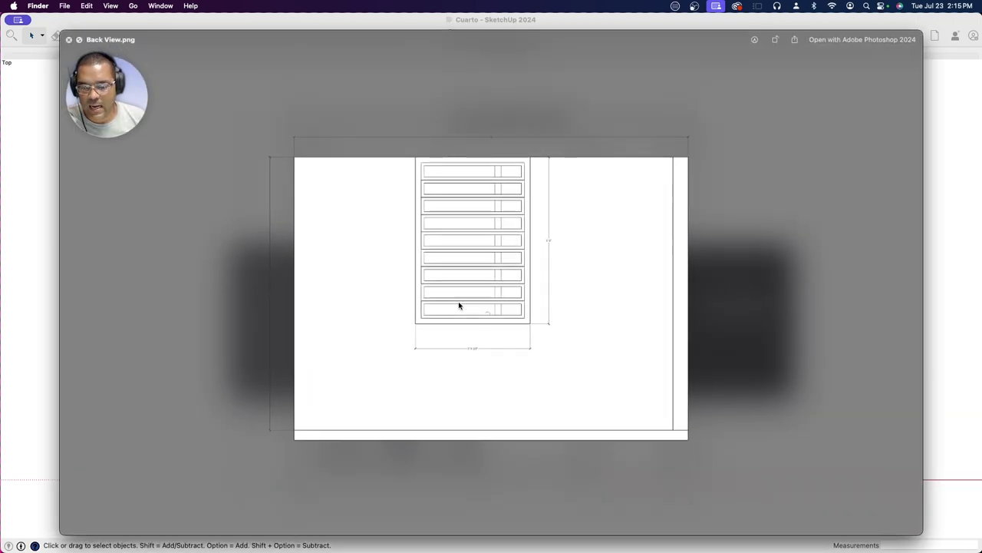
{"action": "key", "text": "space"}
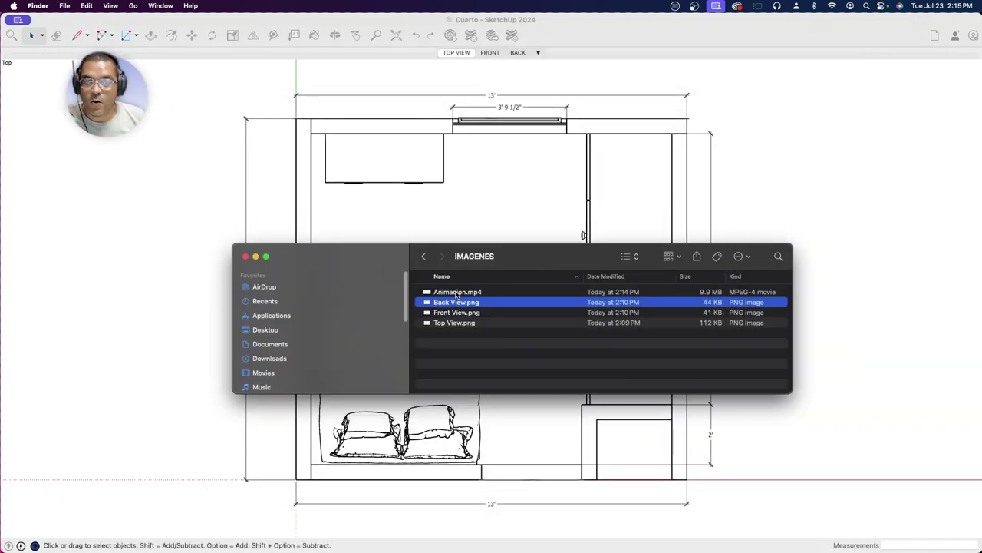
- Select the Animacion.mp4 video in the IMAGENES folder
{"action": "left_click", "coordinate": [458, 295]}
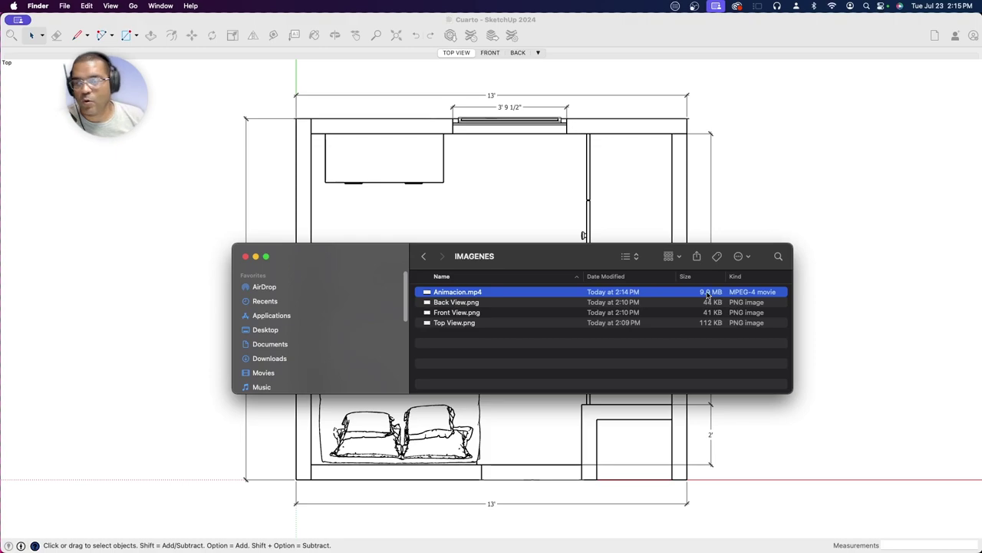
{"action": "left_click", "coordinate": [527, 370]}
{"action": "left_click", "coordinate": [457, 293]}
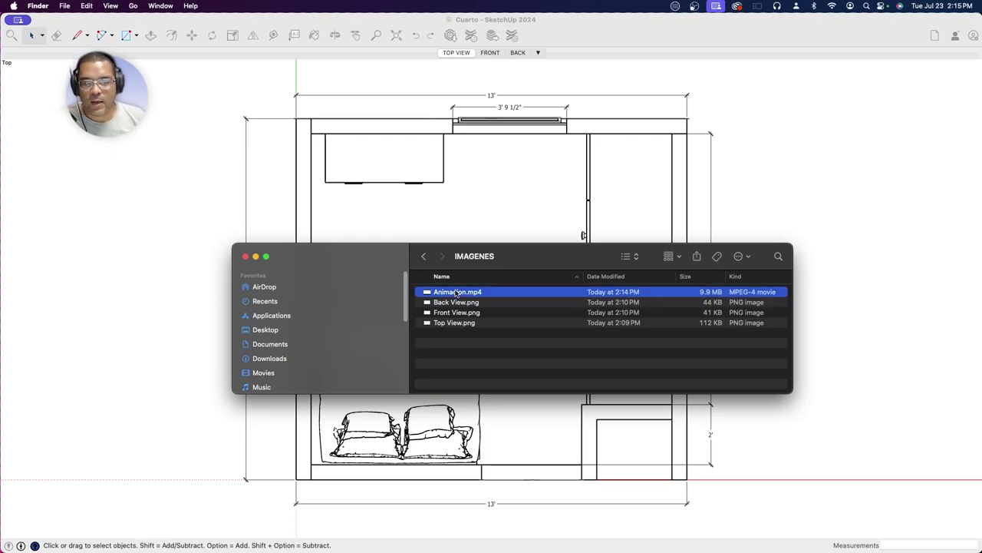
{"action": "key", "text": "space"}
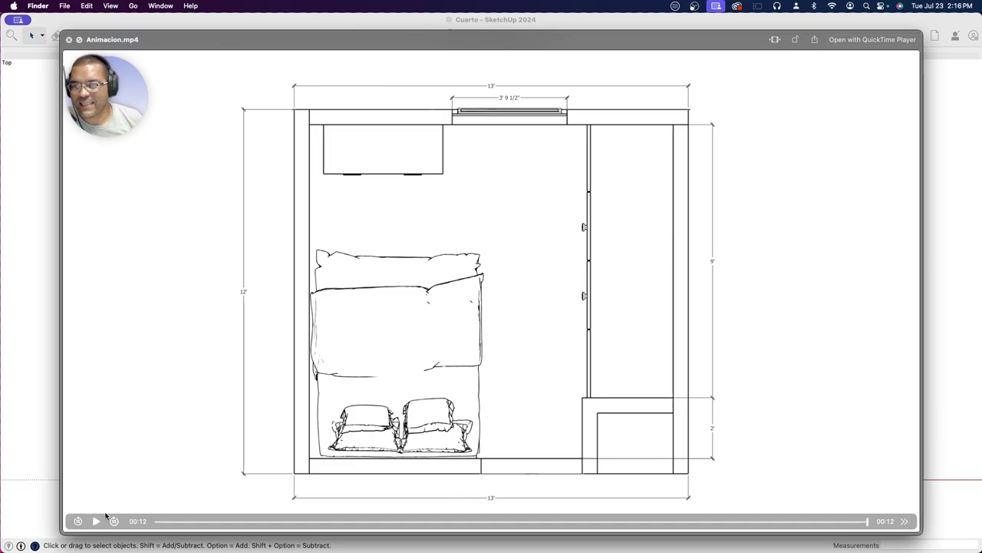
{"action": "left_click", "coordinate": [68, 39]}
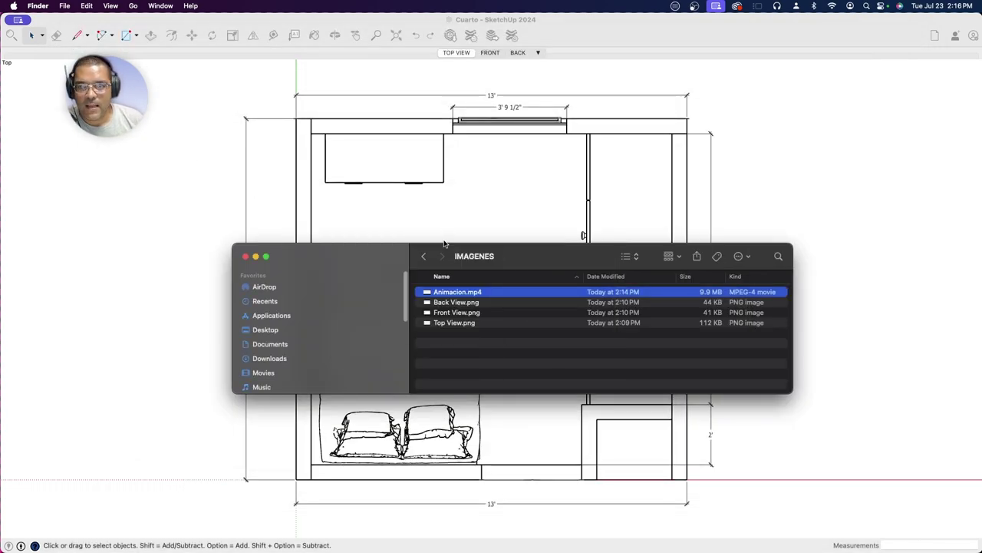